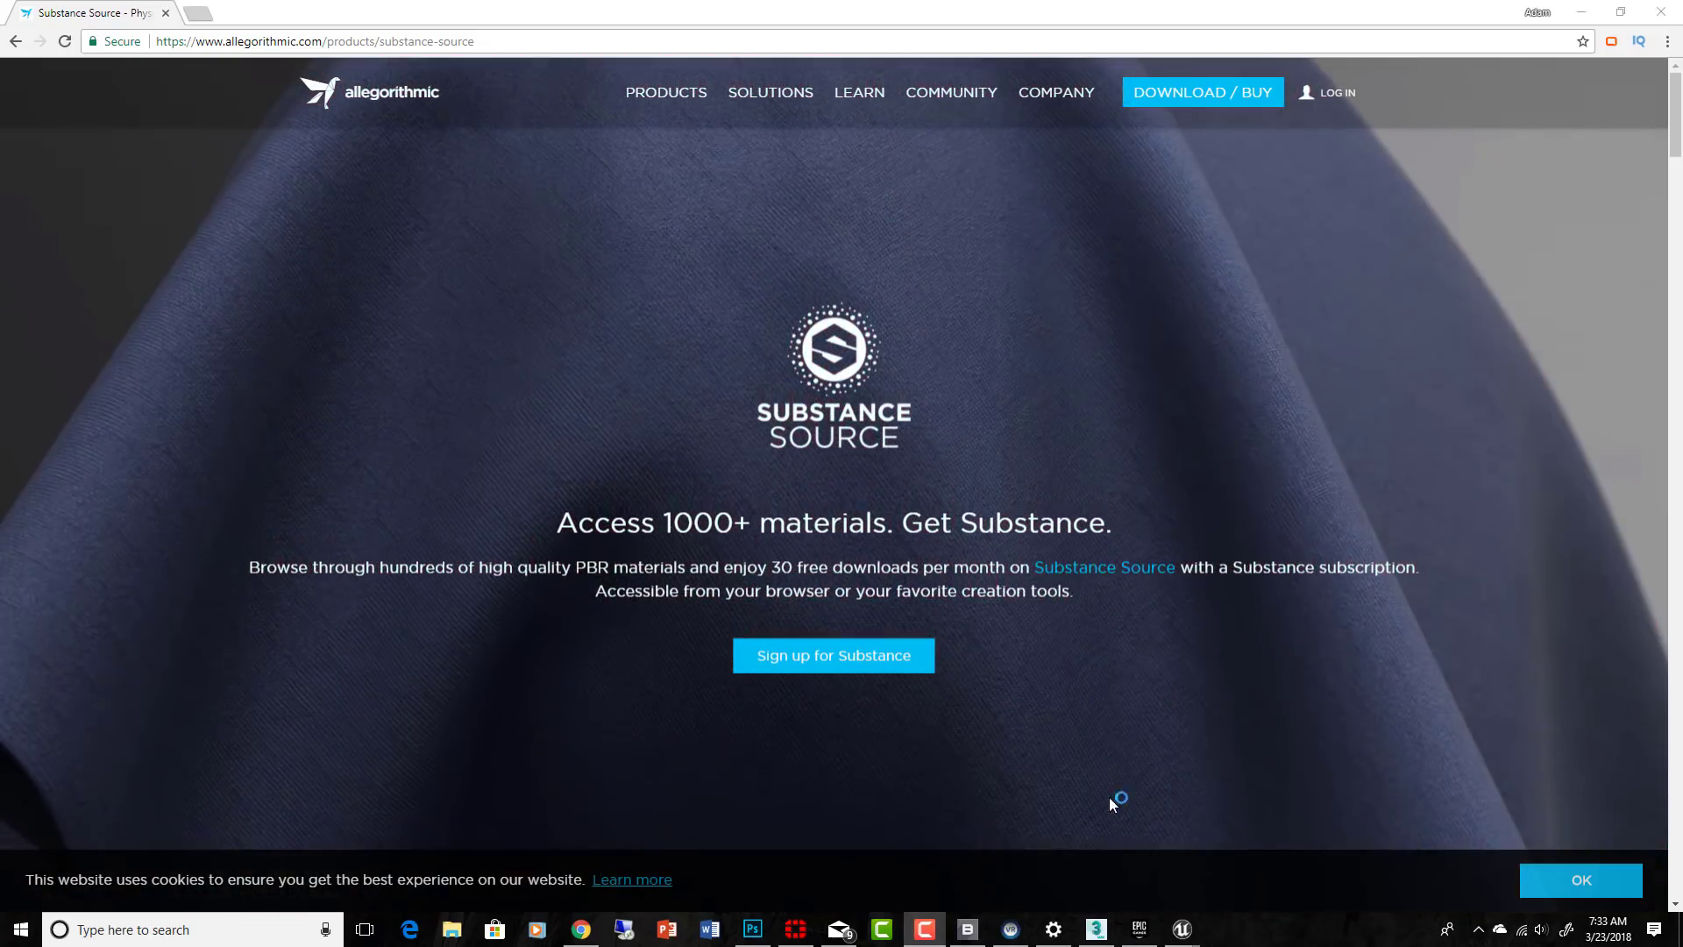
Switch to the Unreal Editor window with the dSmithTest project
{"action": "mouse_move", "coordinate": [1180, 931]}
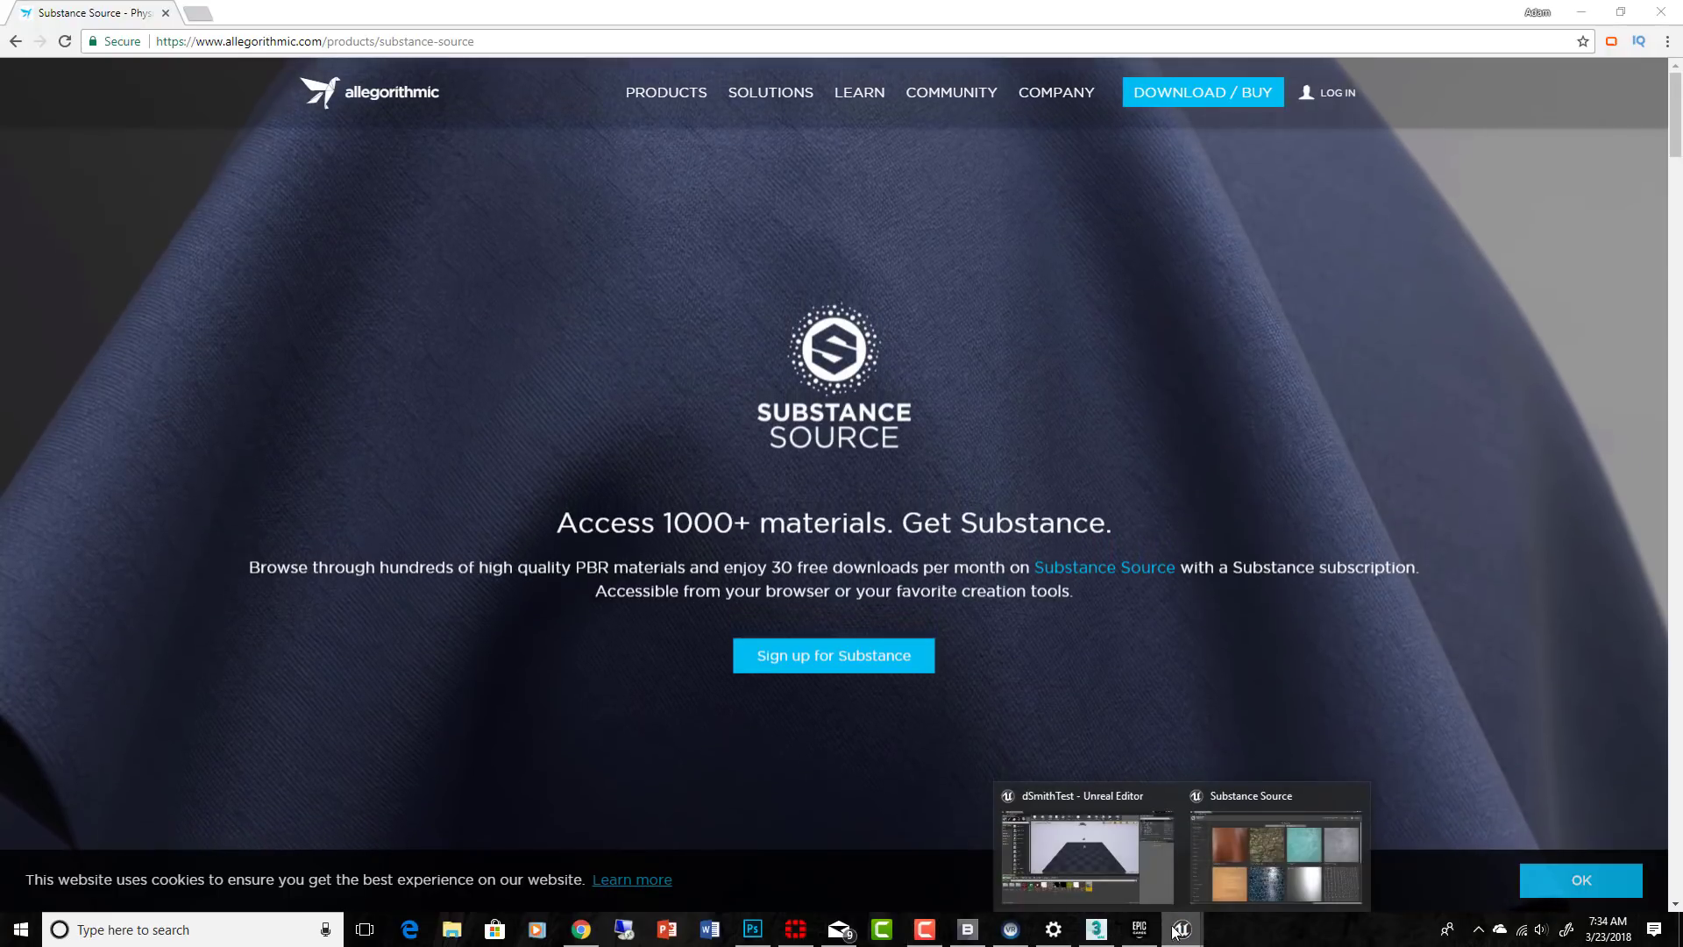
{"action": "left_click", "coordinate": [1113, 864]}
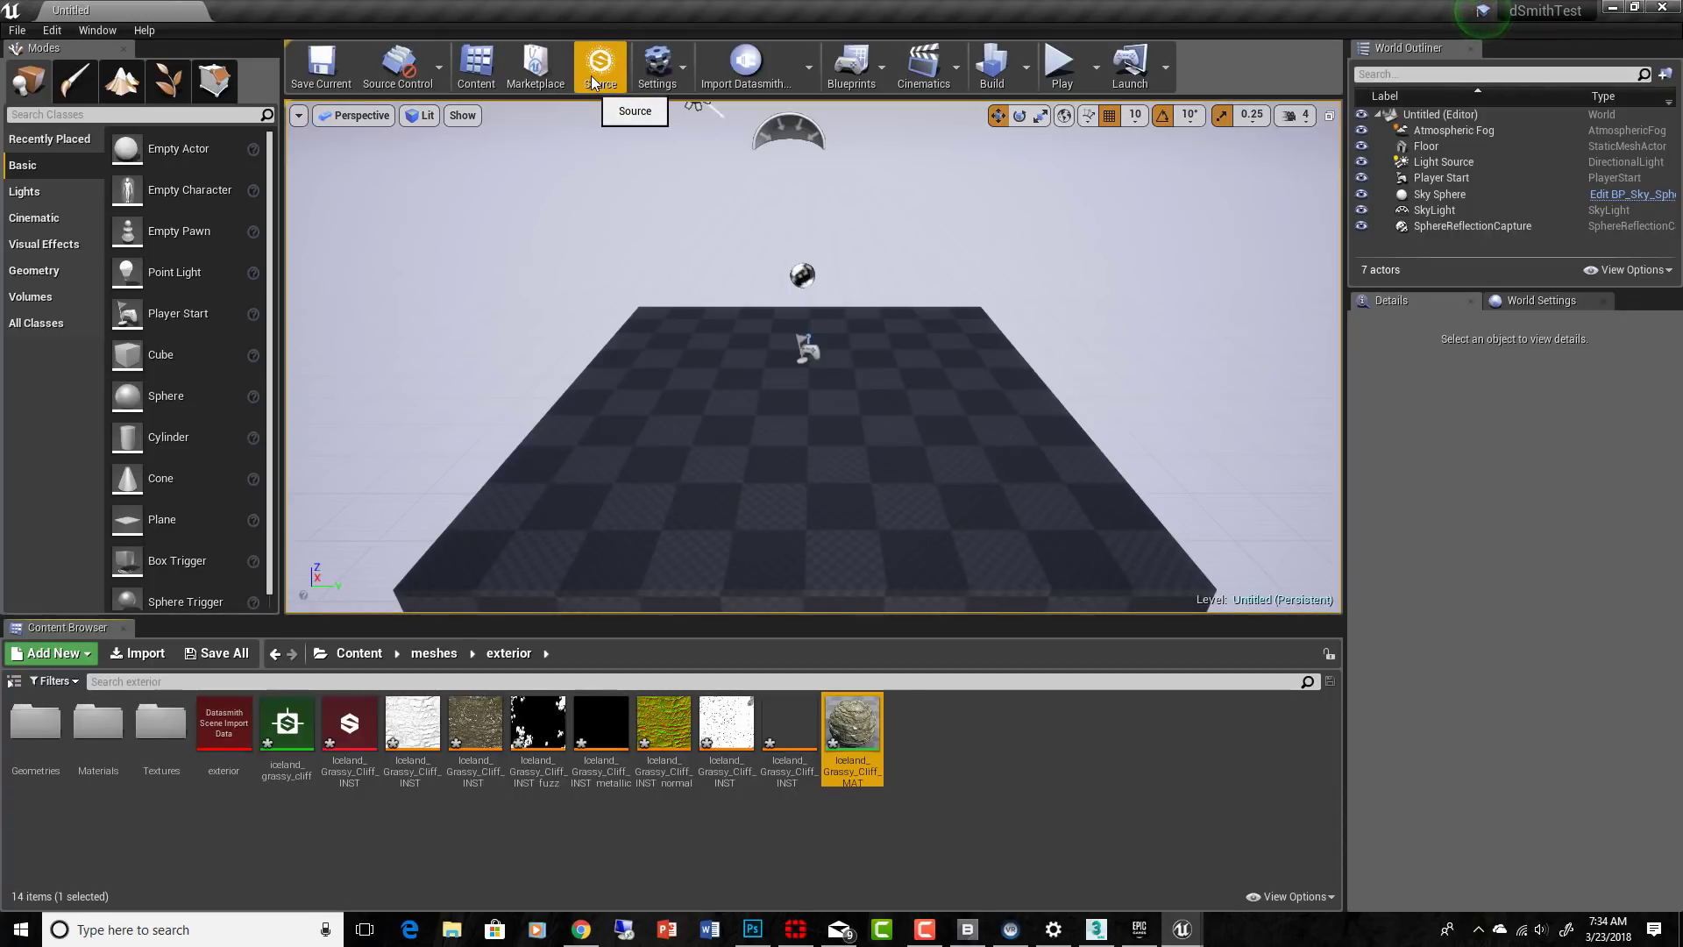
{"action": "left_click", "coordinate": [52, 30]}
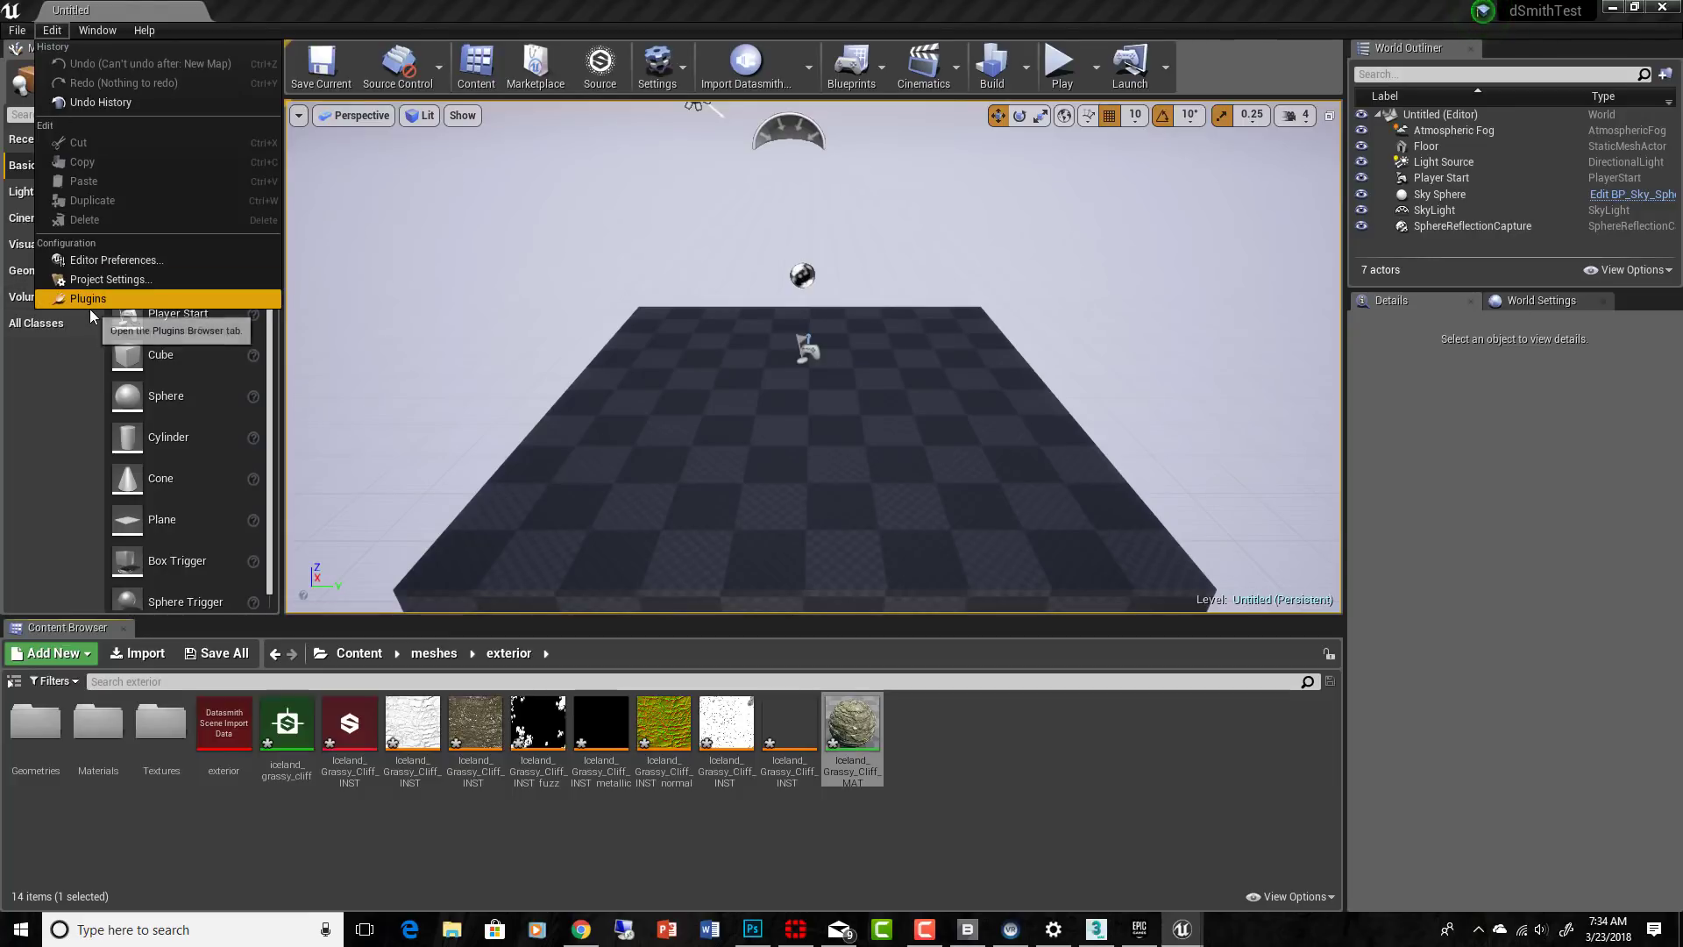
{"action": "left_click", "coordinate": [511, 271]}
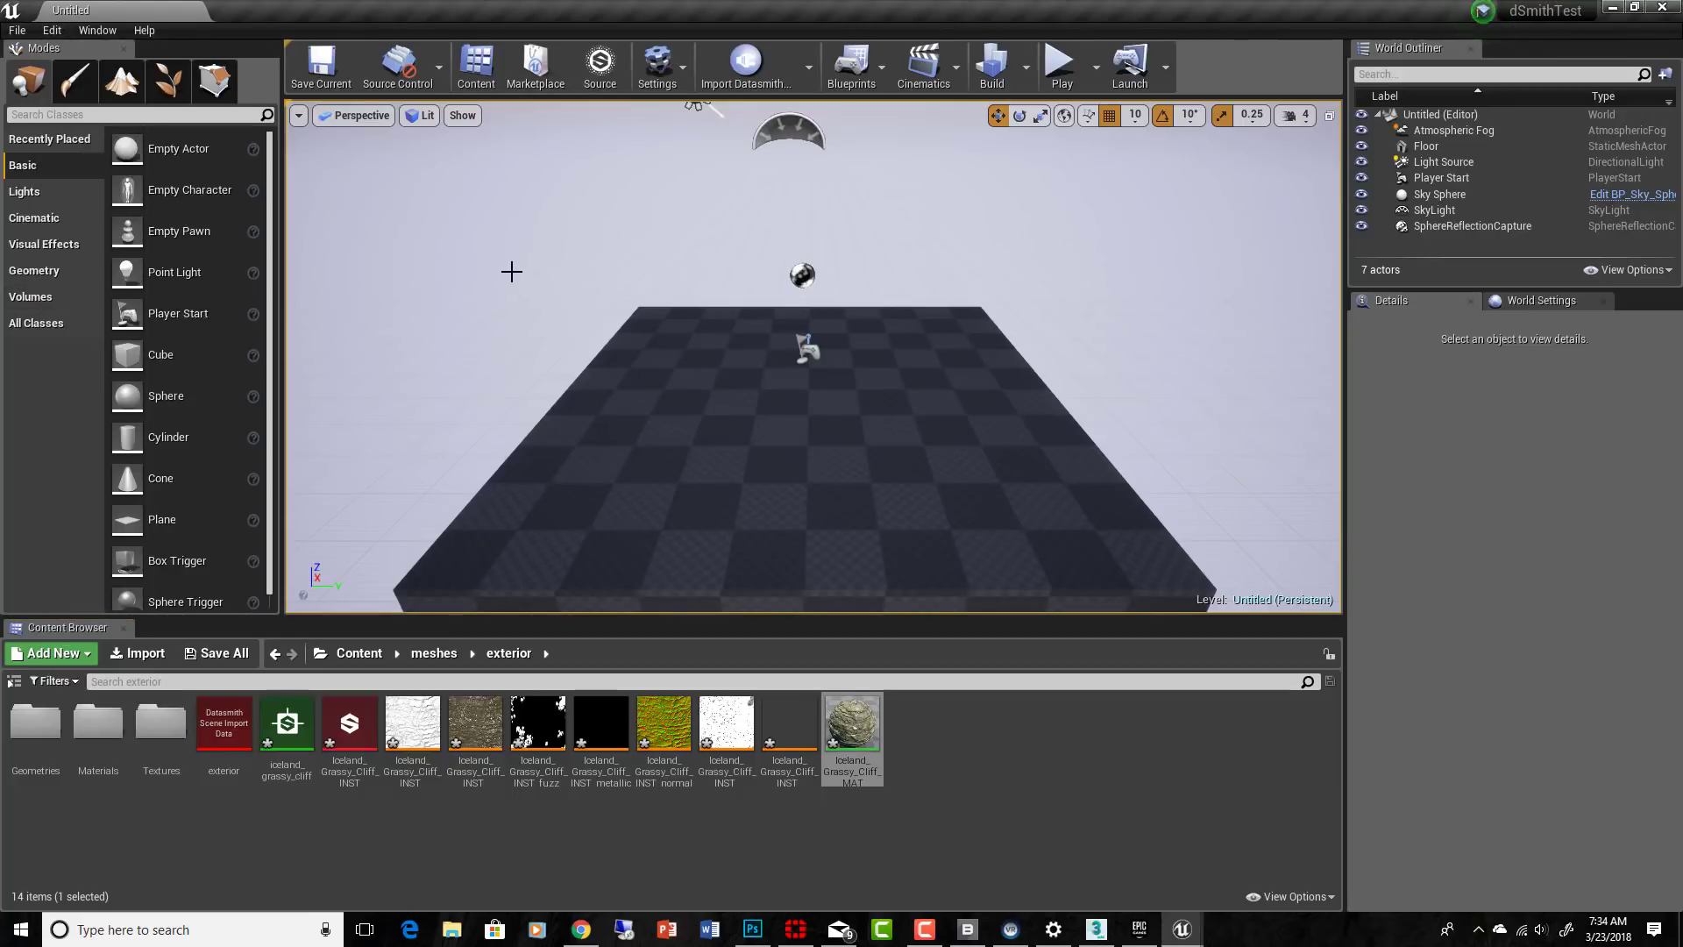
{"action": "left_click", "coordinate": [671, 286]}
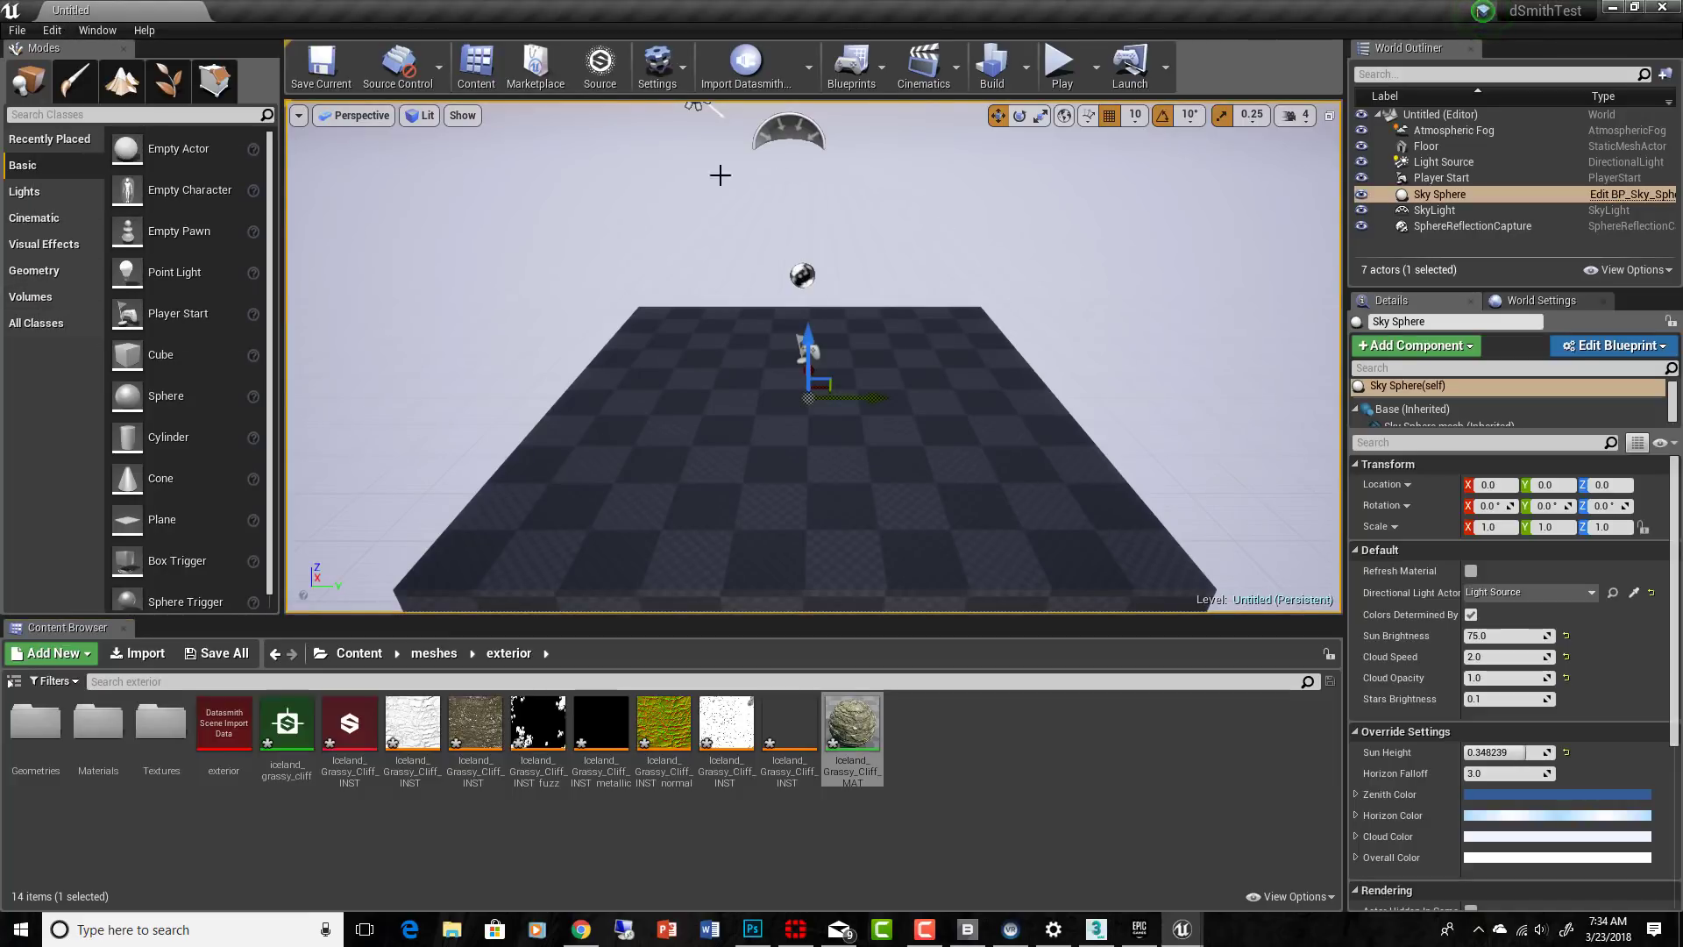
Open the Substance Source library and look through the owned materials in My Assets
{"action": "left_click", "coordinate": [603, 65]}
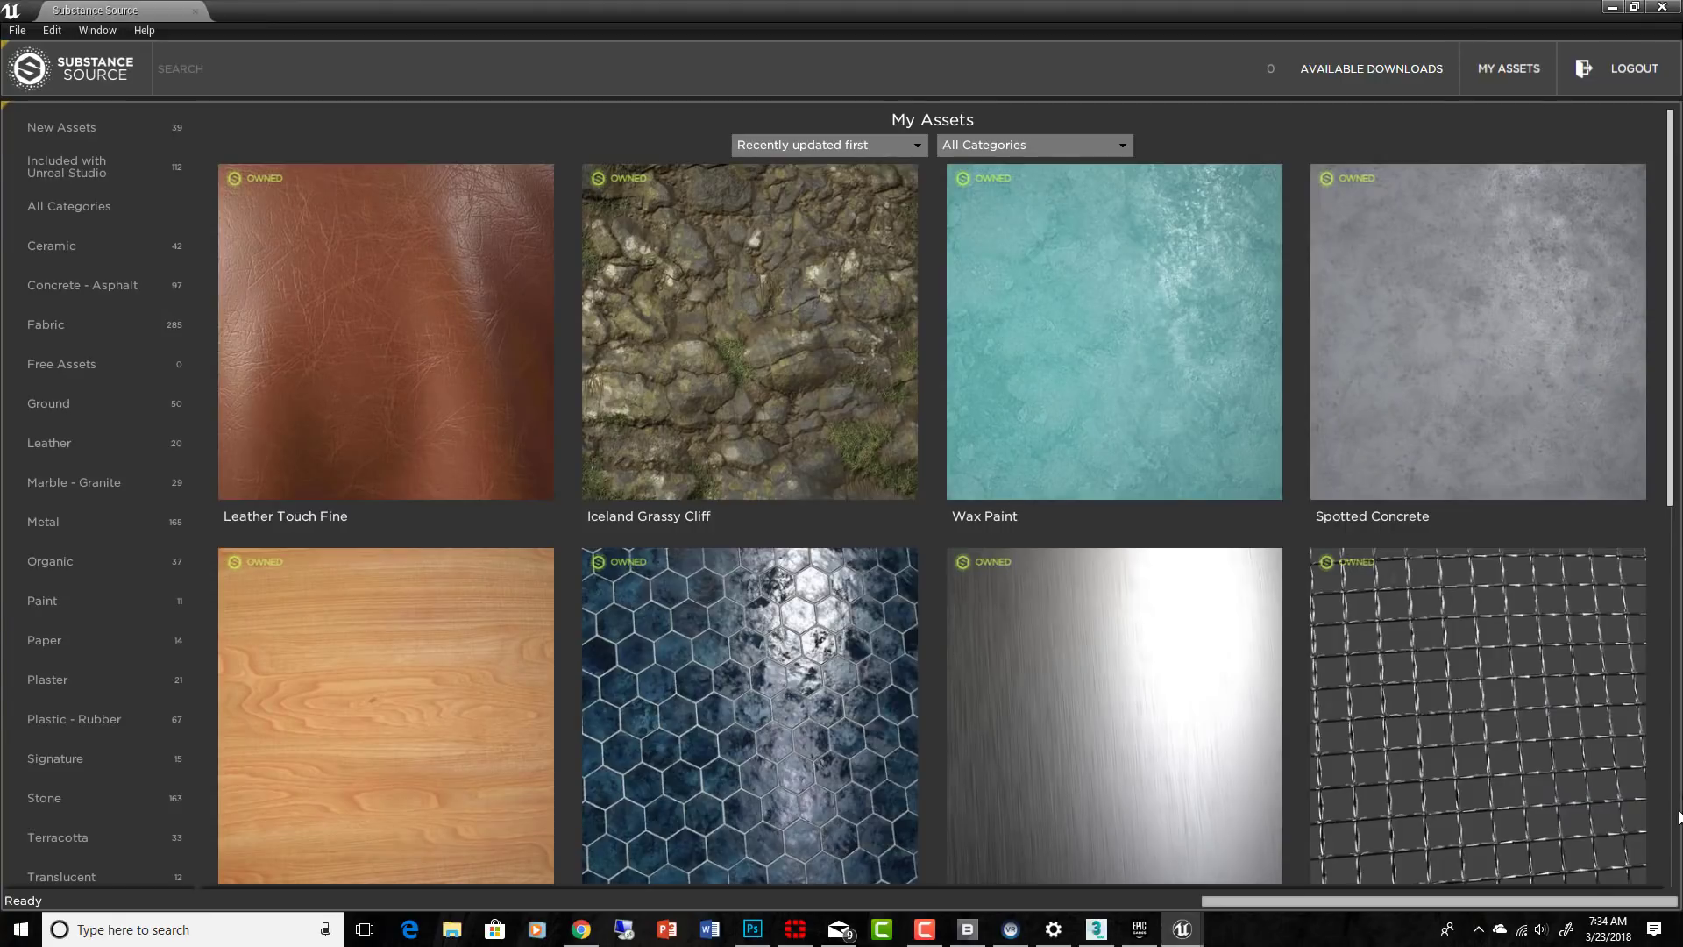
{"action": "scroll", "coordinate": [1381, 605], "scroll_direction": "down", "scroll_amount": 5}
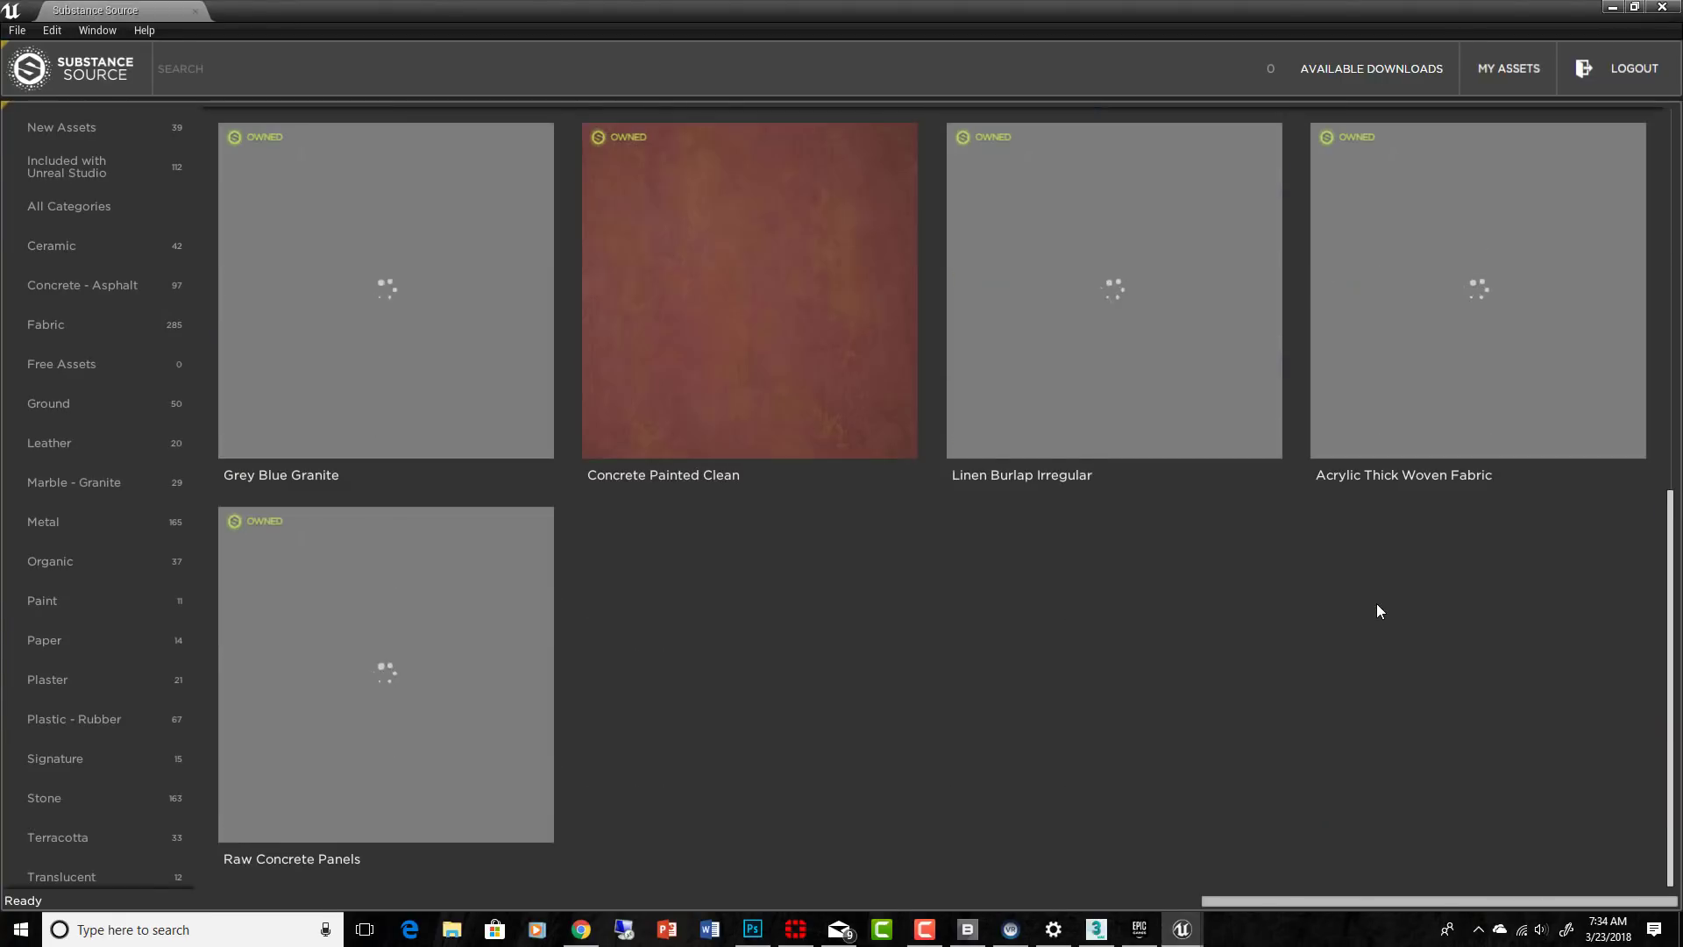
{"action": "scroll", "coordinate": [1377, 604], "scroll_direction": "up", "scroll_amount": 5}
{"action": "scroll", "coordinate": [1377, 605], "scroll_direction": "down", "scroll_amount": 5}
{"action": "scroll", "coordinate": [1377, 605], "scroll_direction": "up", "scroll_amount": 5}
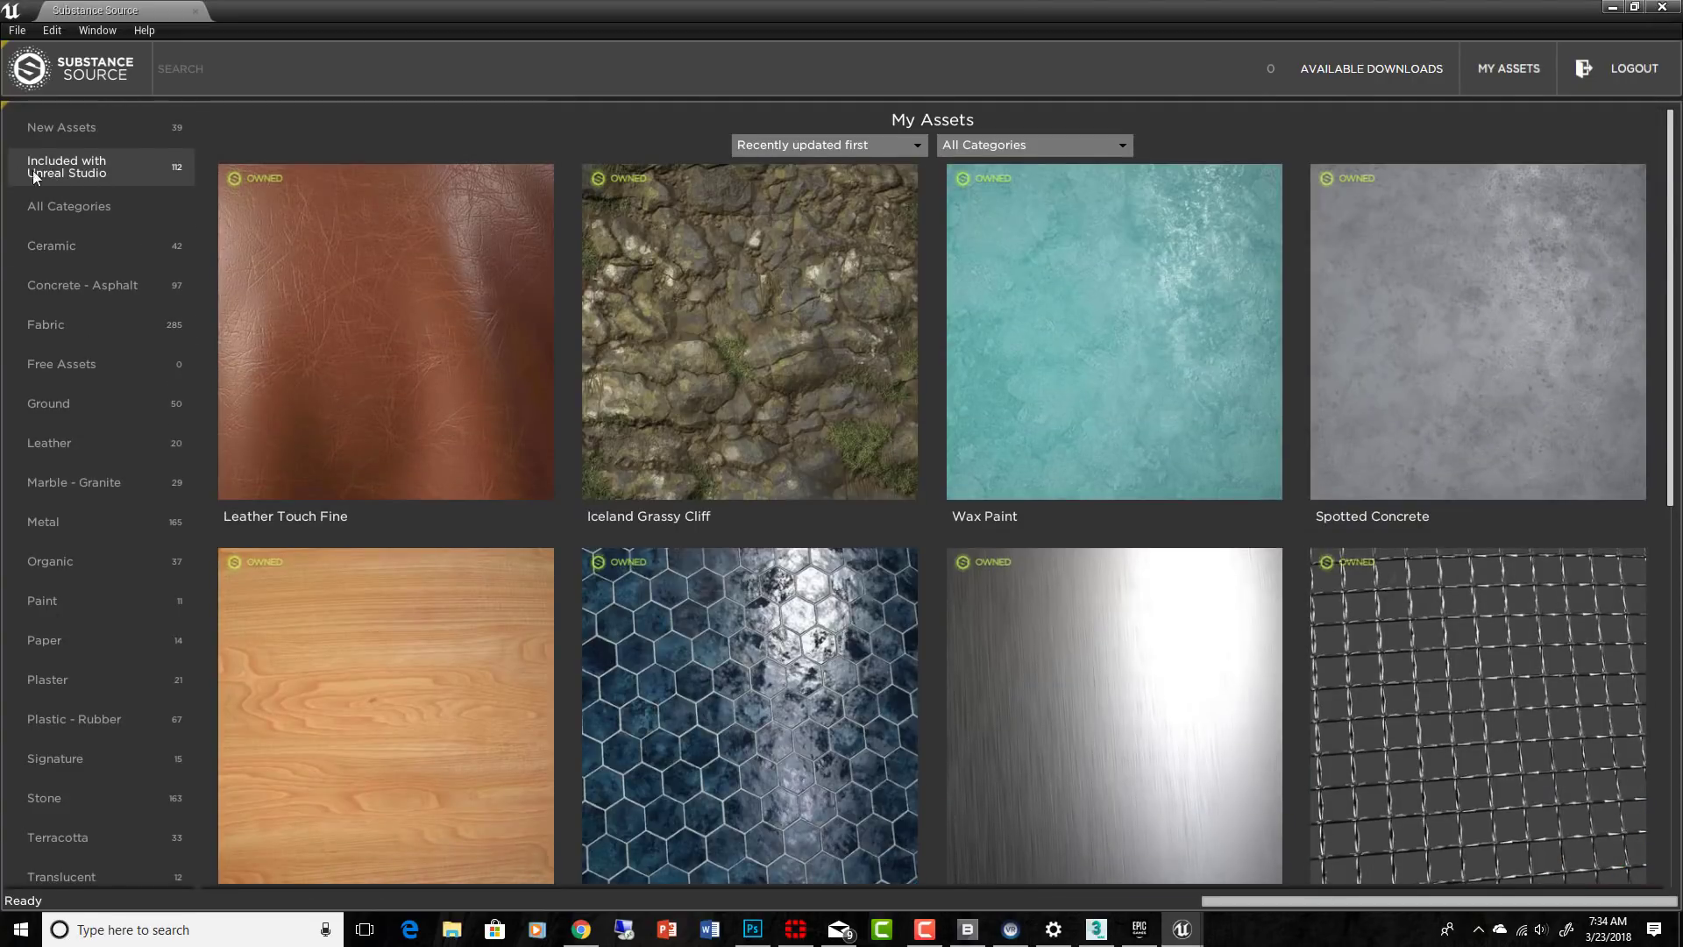
Download the Parisian Old Cobblestone Path material from the Included with Unreal Studio collection and return to My Assets
{"action": "left_click", "coordinate": [81, 172]}
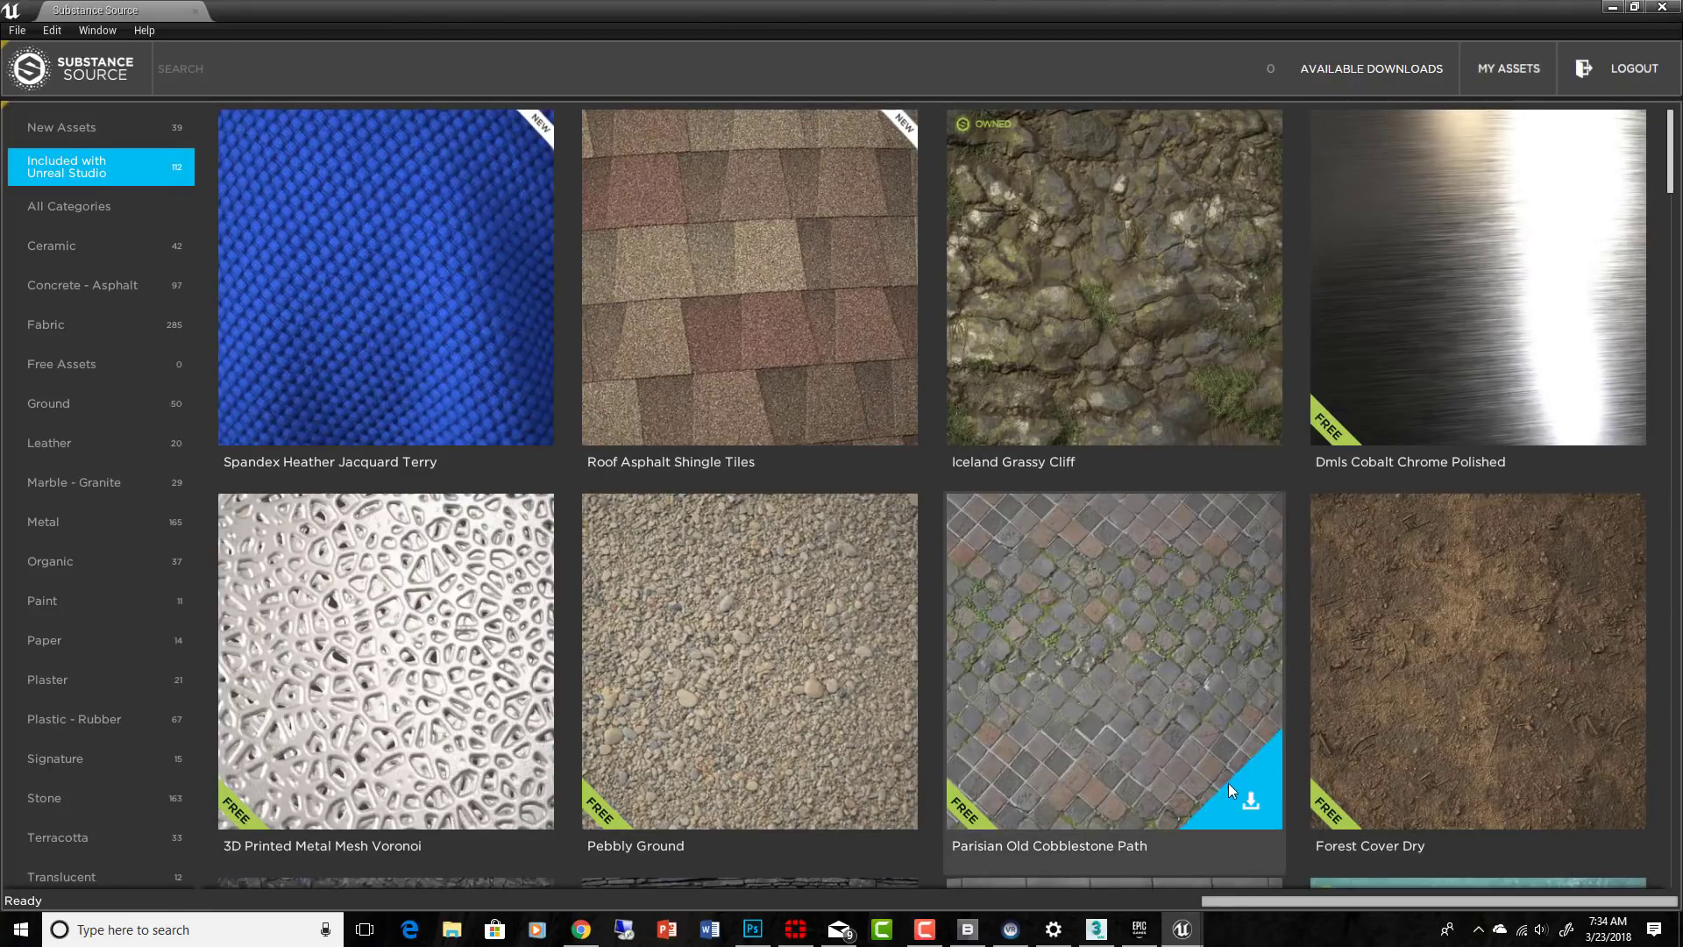
{"action": "left_click", "coordinate": [1254, 799]}
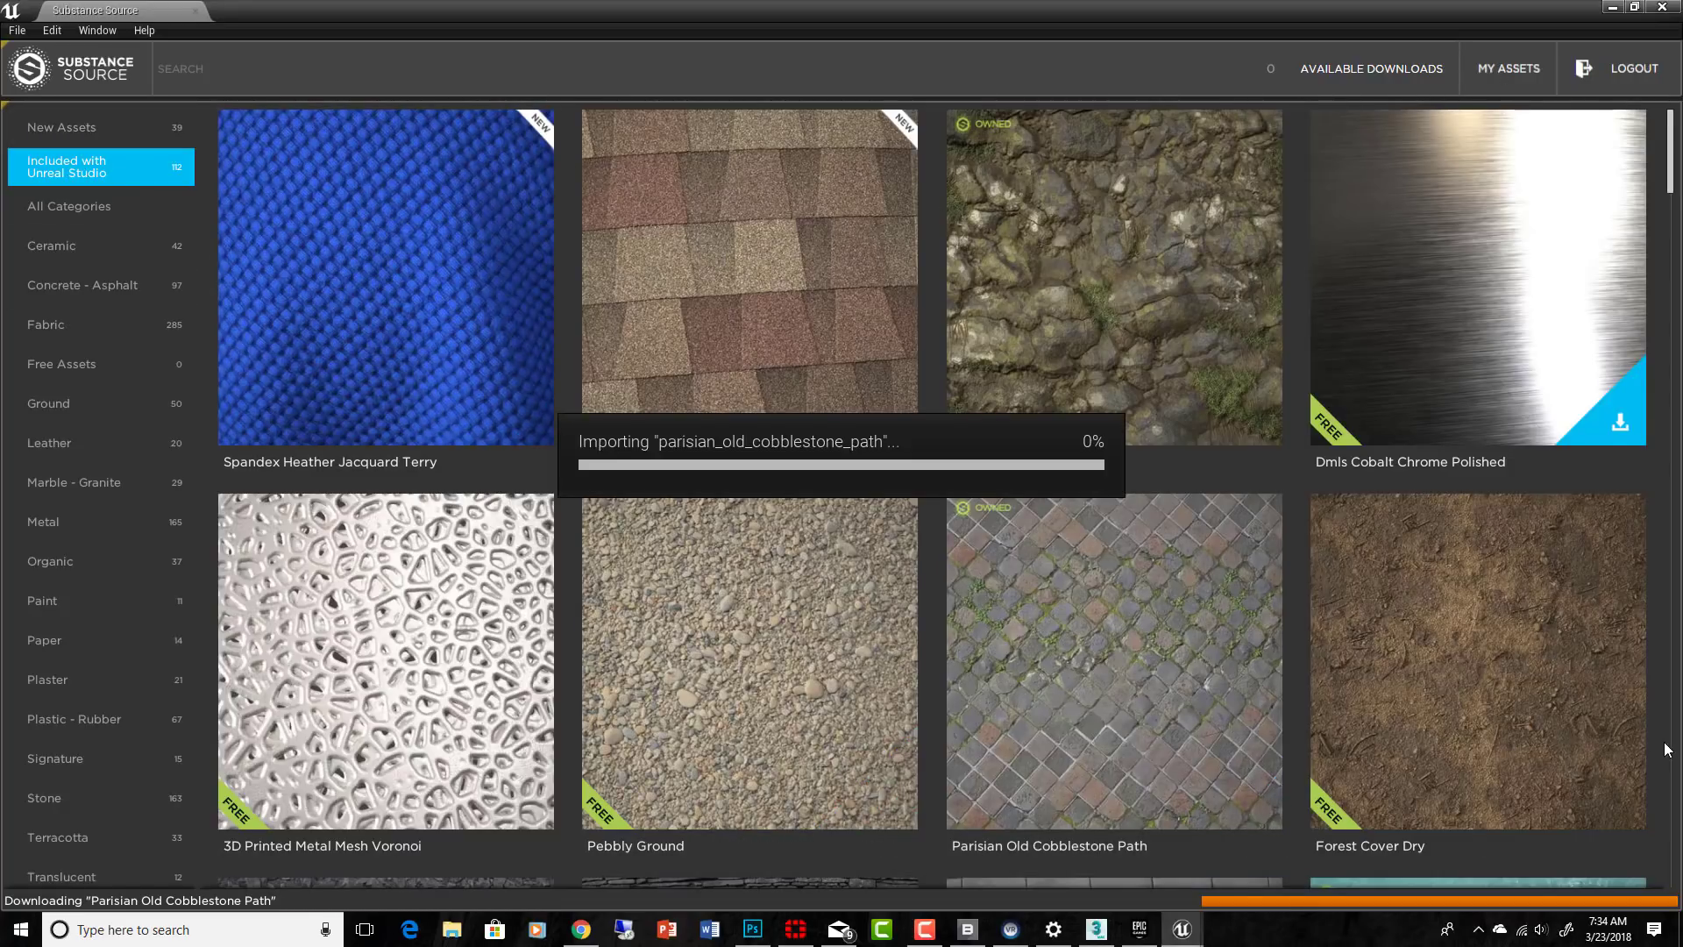
{"action": "left_click", "coordinate": [1507, 70]}
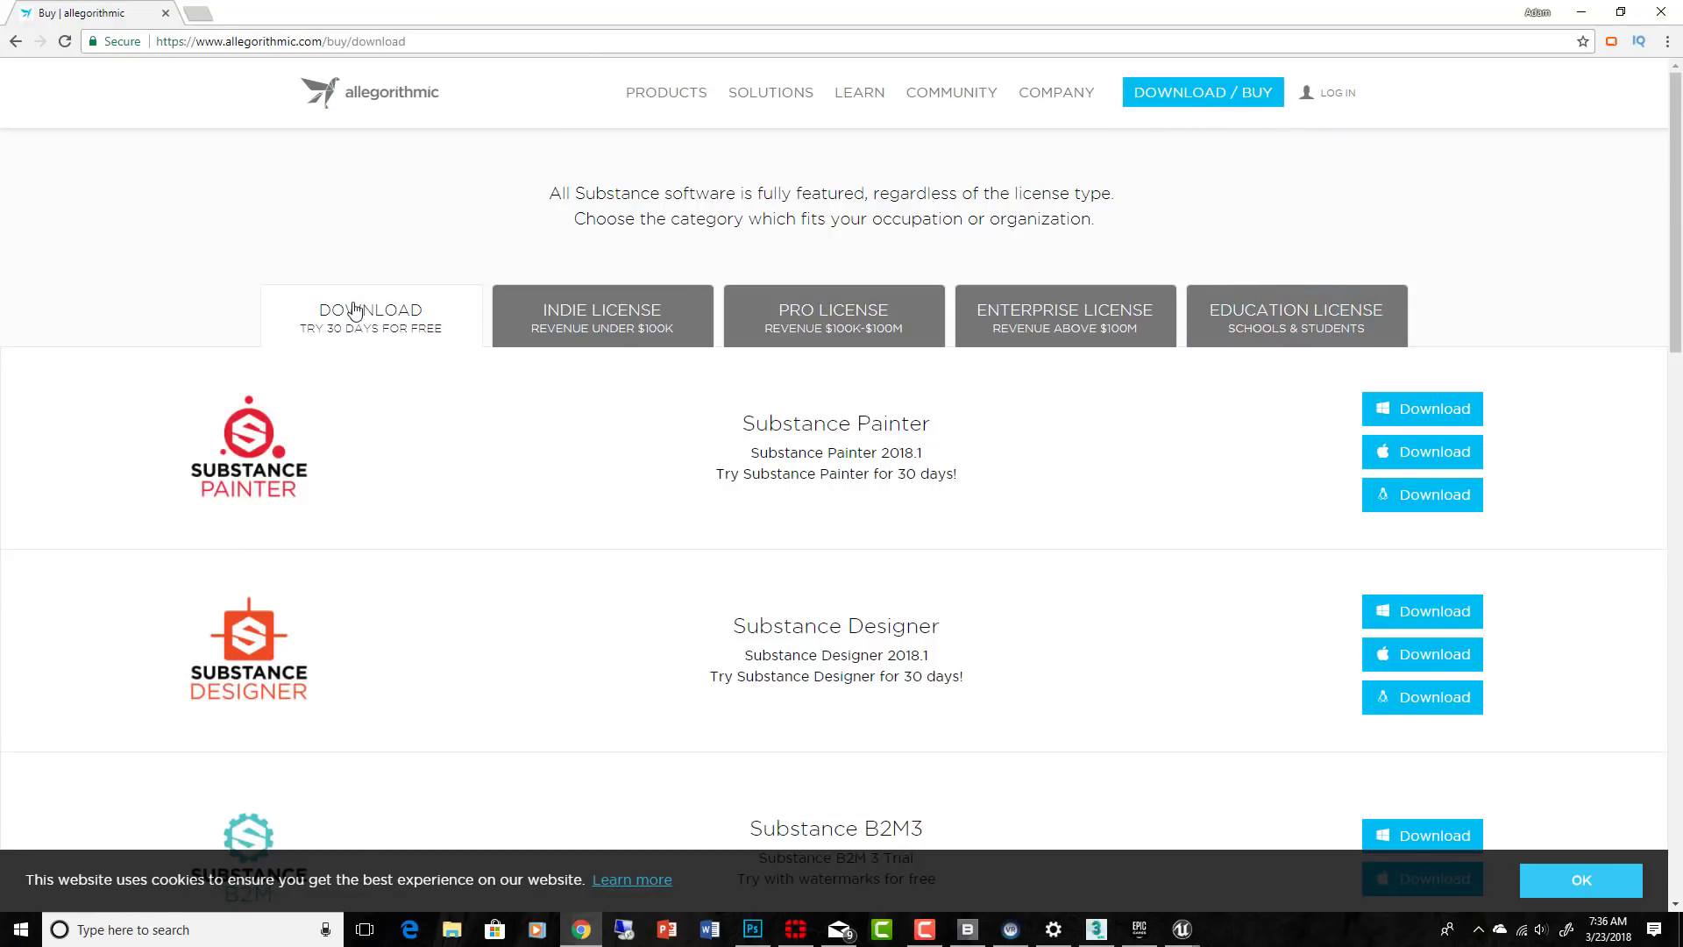
Find the Substance plugin for 3ds Max 2018 on the Allegorithmic download page and download it for Windows
{"action": "scroll", "coordinate": [435, 371], "scroll_direction": "down", "scroll_amount": 1}
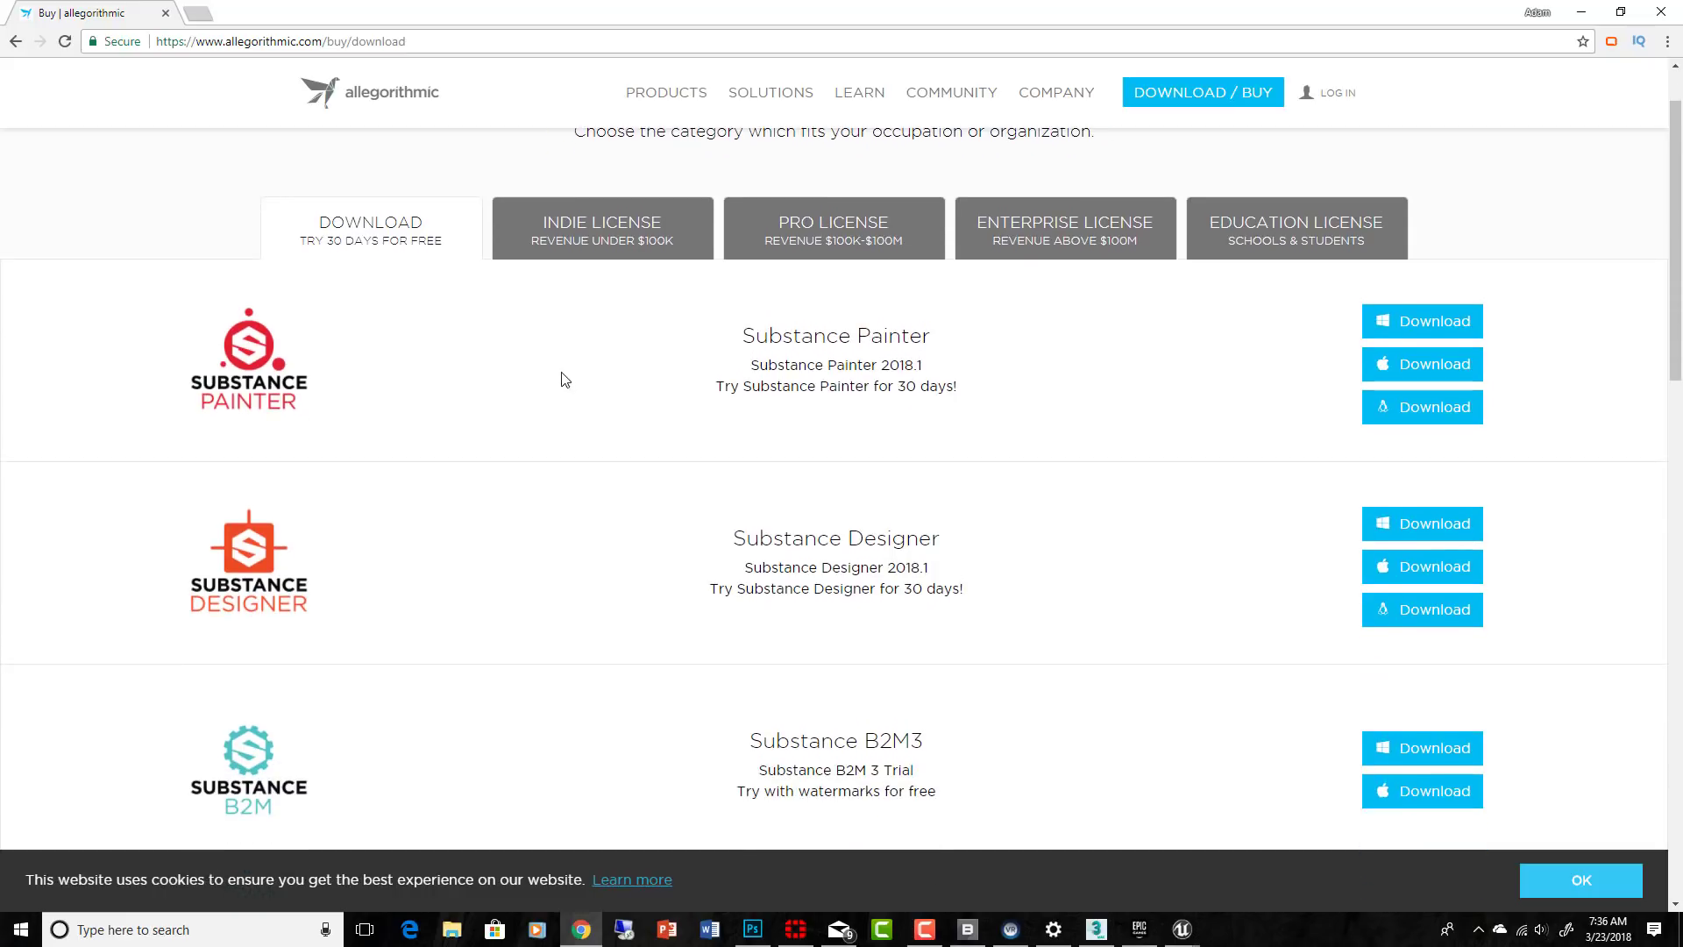
{"action": "scroll", "coordinate": [478, 338], "scroll_direction": "down", "scroll_amount": 8}
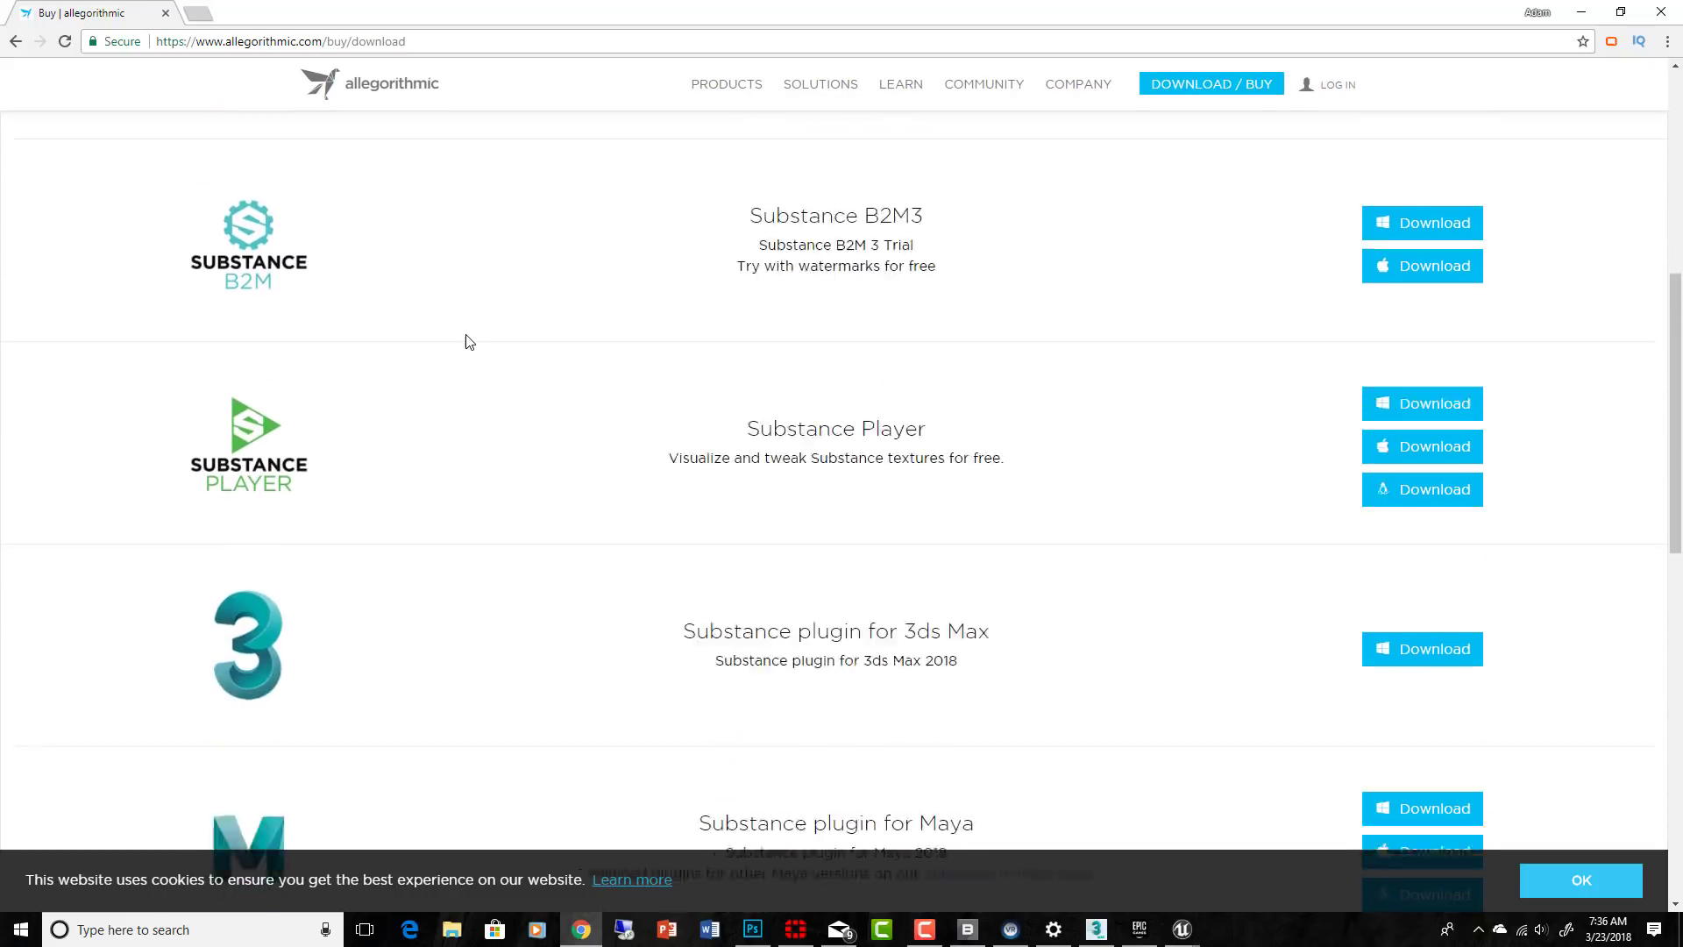
{"action": "scroll", "coordinate": [491, 344], "scroll_direction": "up", "scroll_amount": 6}
{"action": "scroll", "coordinate": [680, 369], "scroll_direction": "down", "scroll_amount": 5}
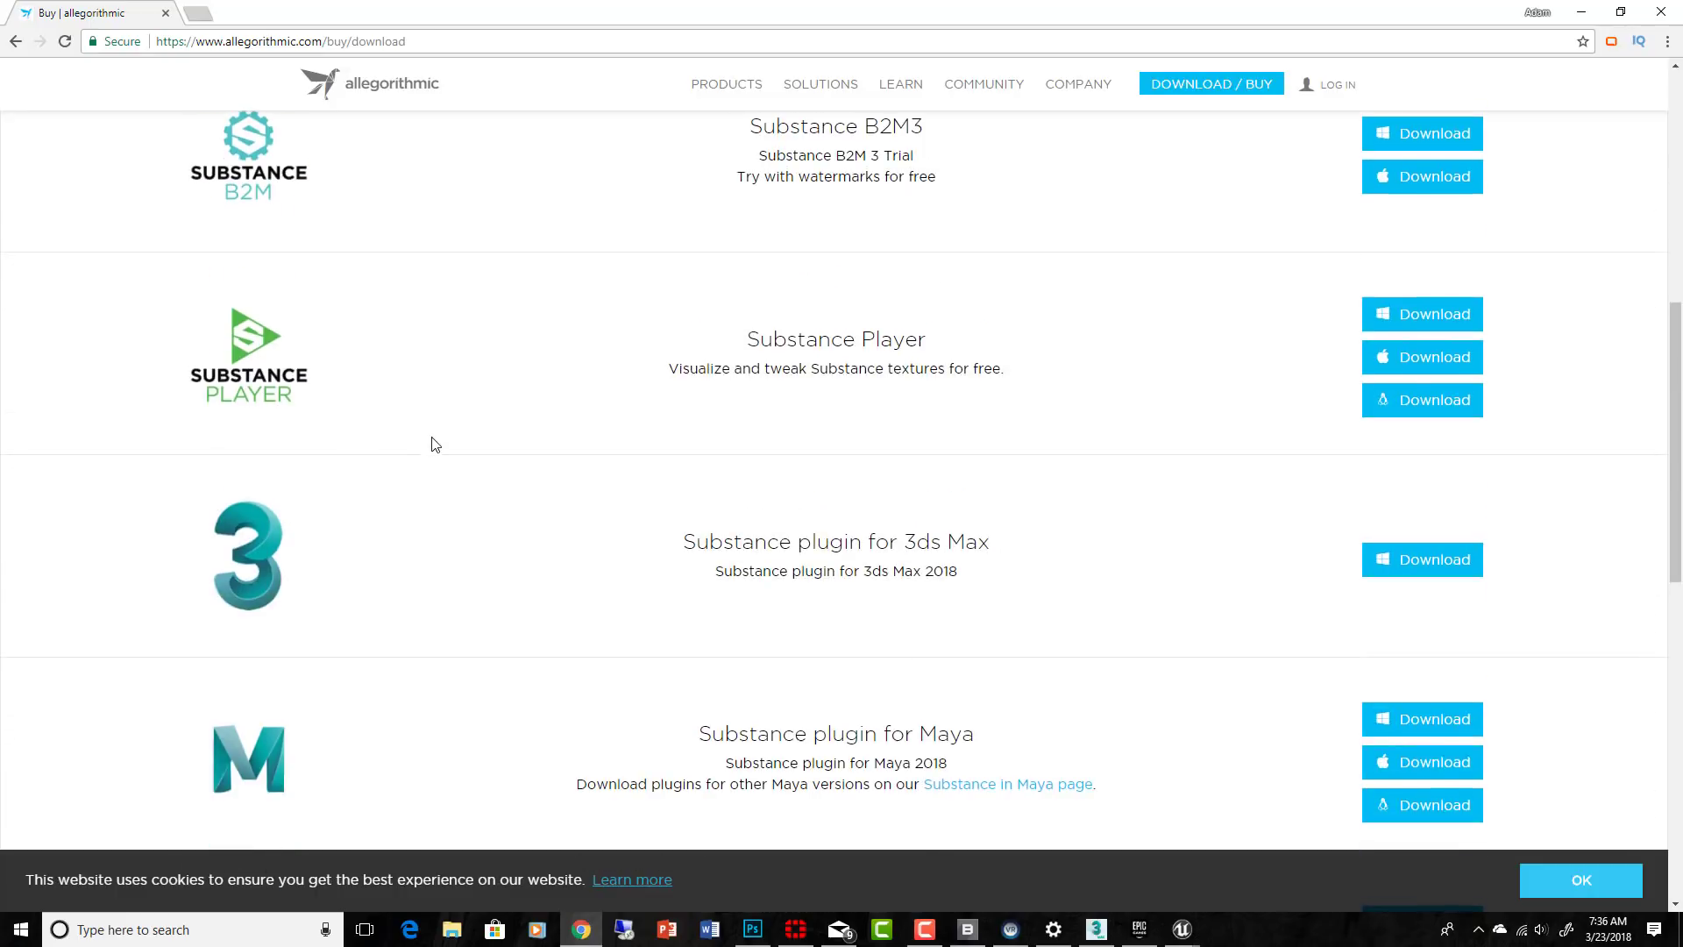
{"action": "scroll", "coordinate": [434, 445], "scroll_direction": "down", "scroll_amount": 1}
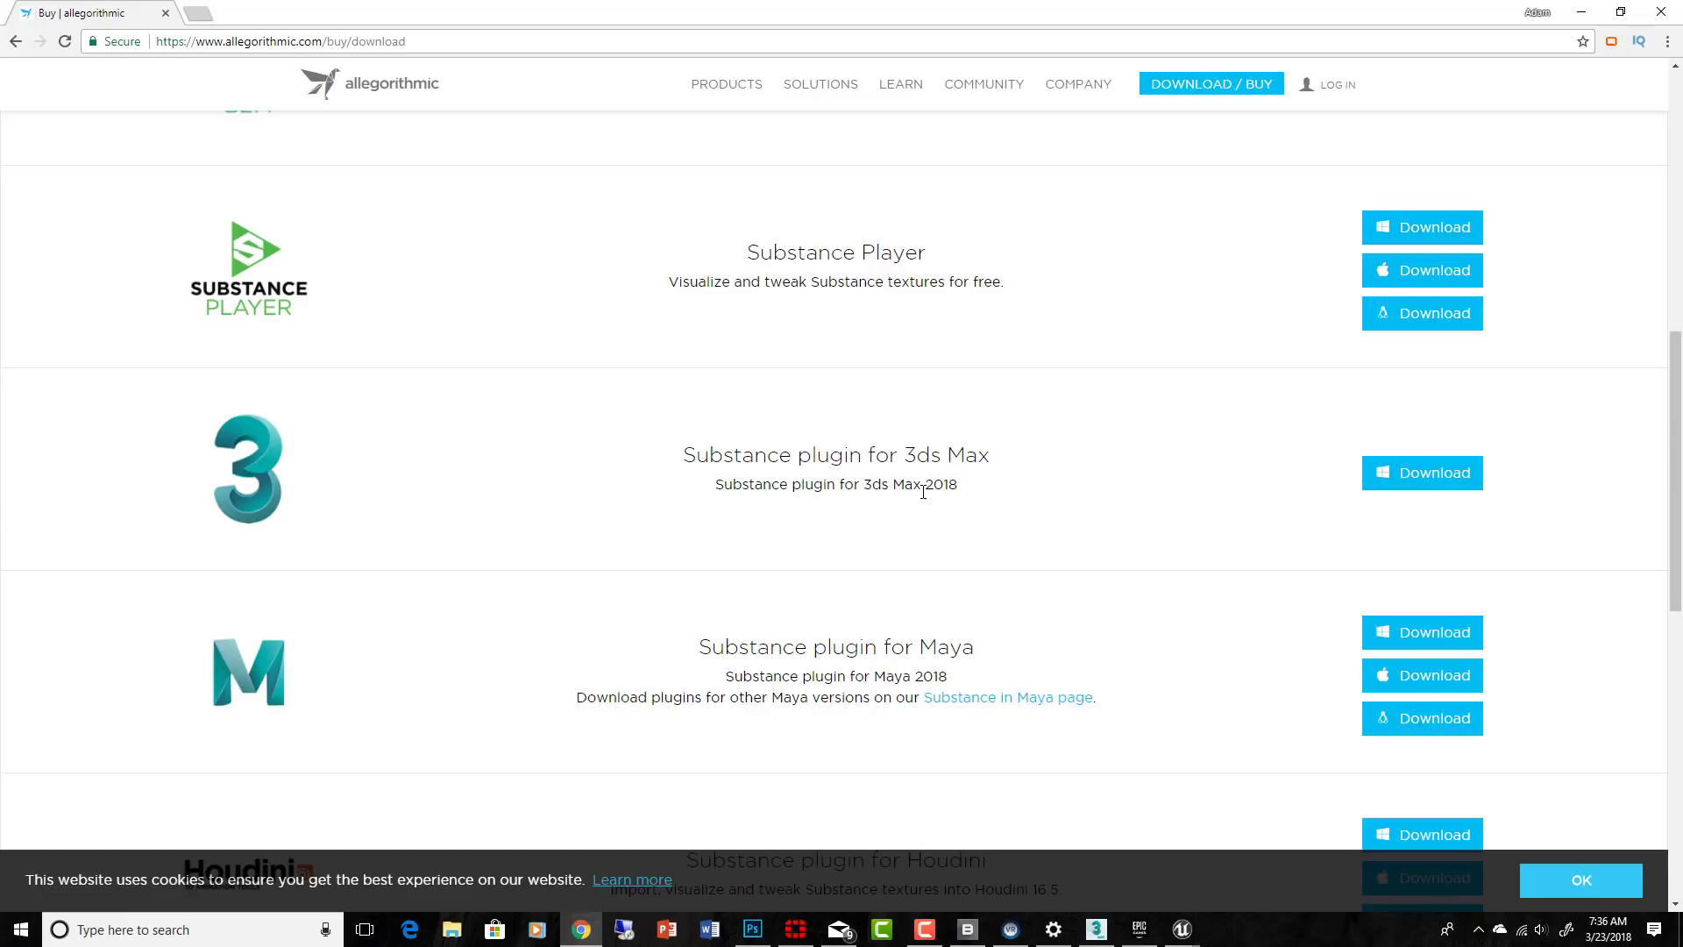
{"action": "scroll", "coordinate": [918, 500], "scroll_direction": "up", "scroll_amount": 1}
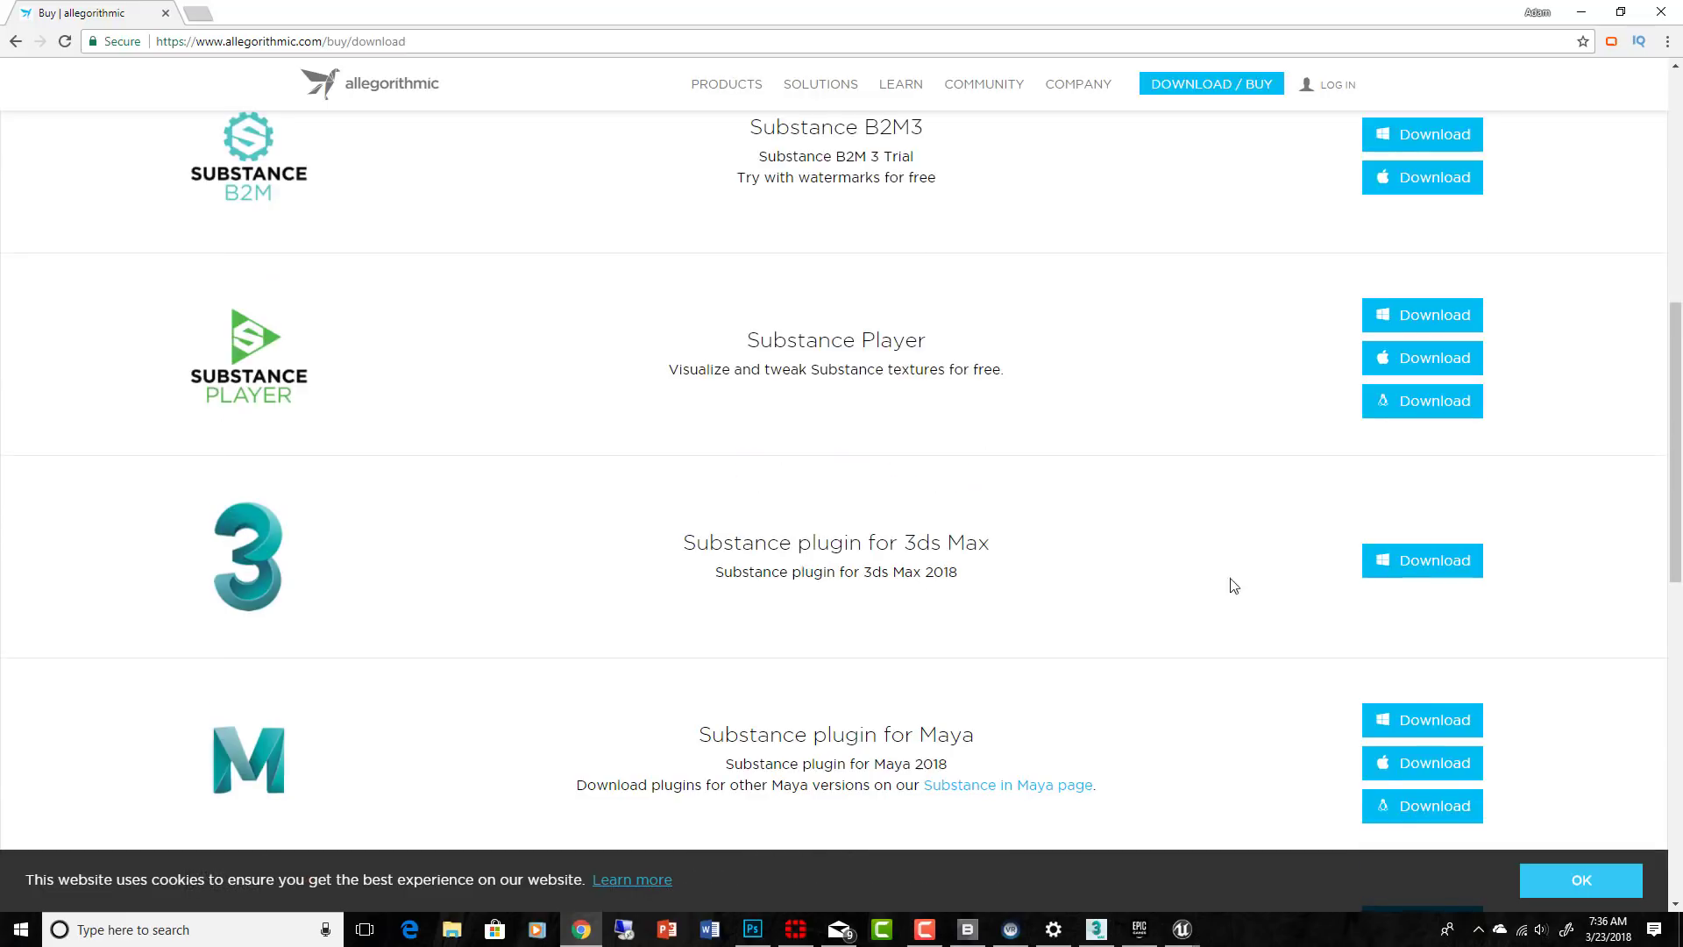
{"action": "left_click", "coordinate": [1431, 563]}
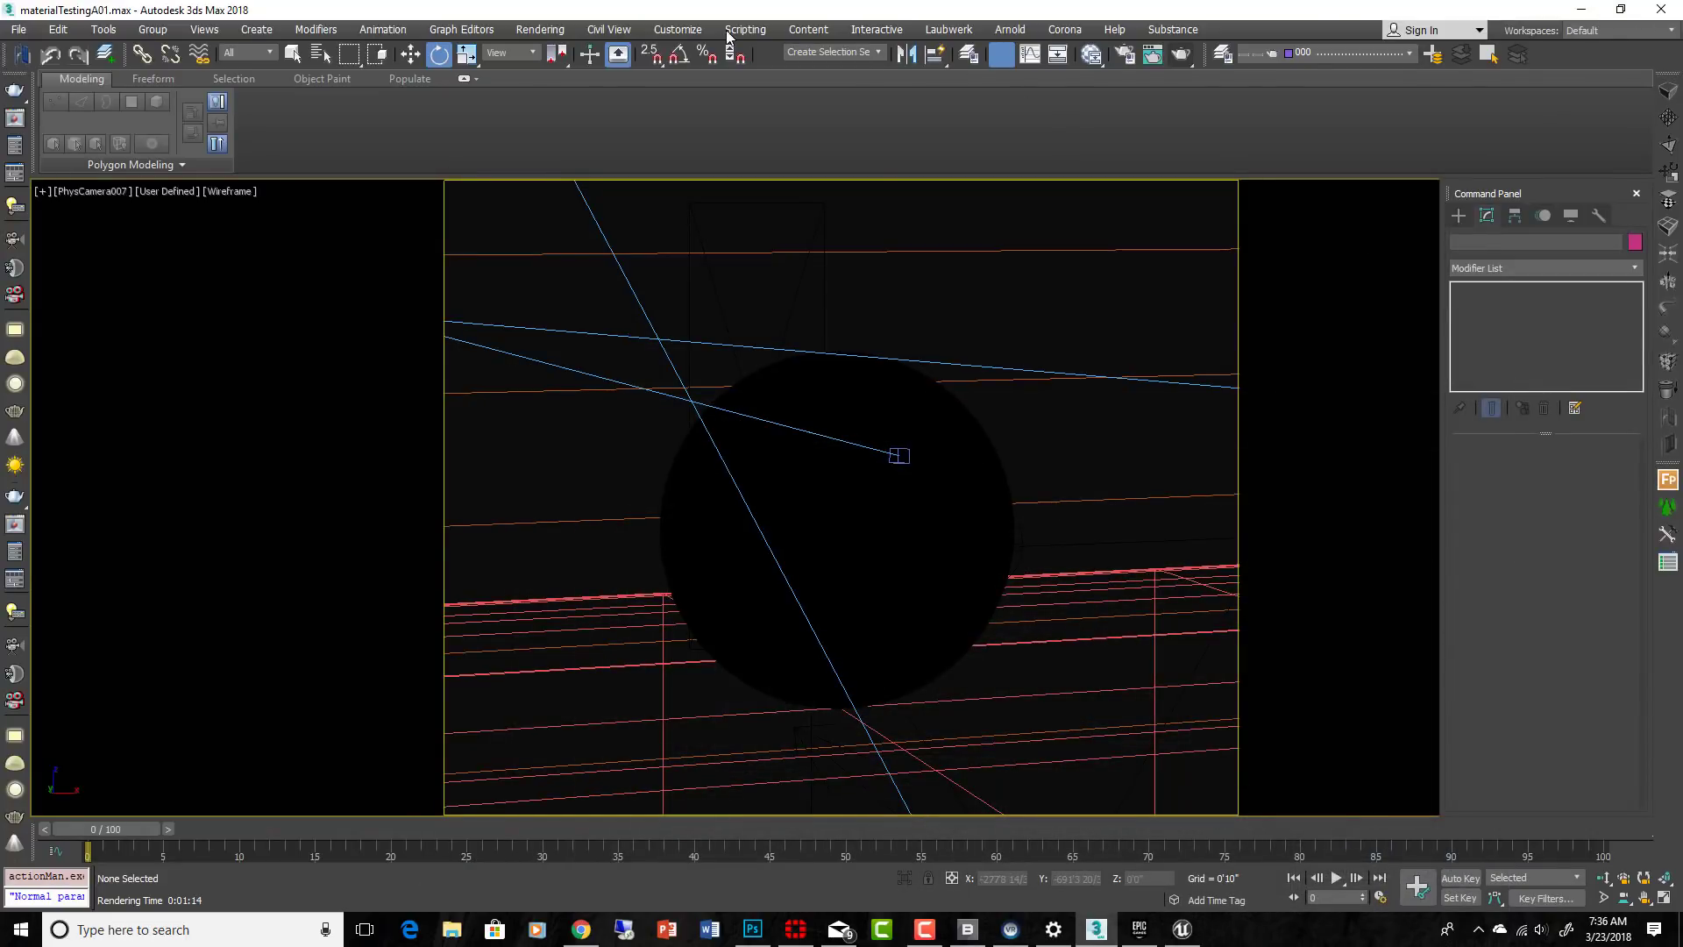
Look over the Substance plugin commands available in 3ds Max without running any of them
{"action": "left_click", "coordinate": [1169, 31]}
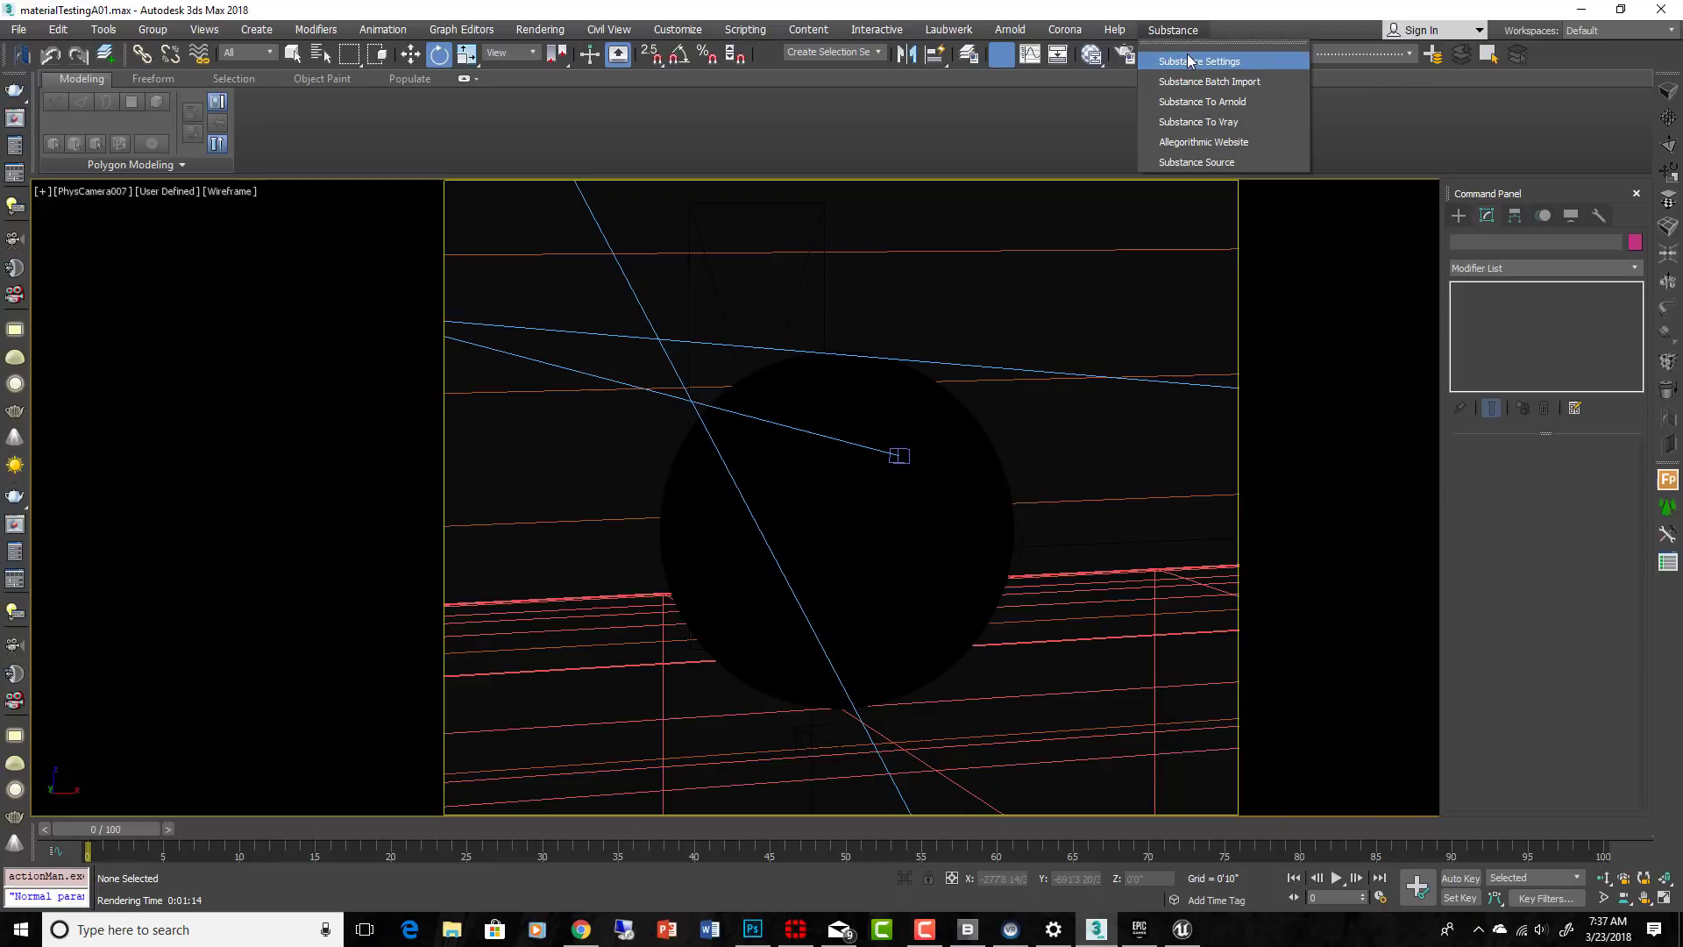
{"action": "left_click", "coordinate": [1191, 62]}
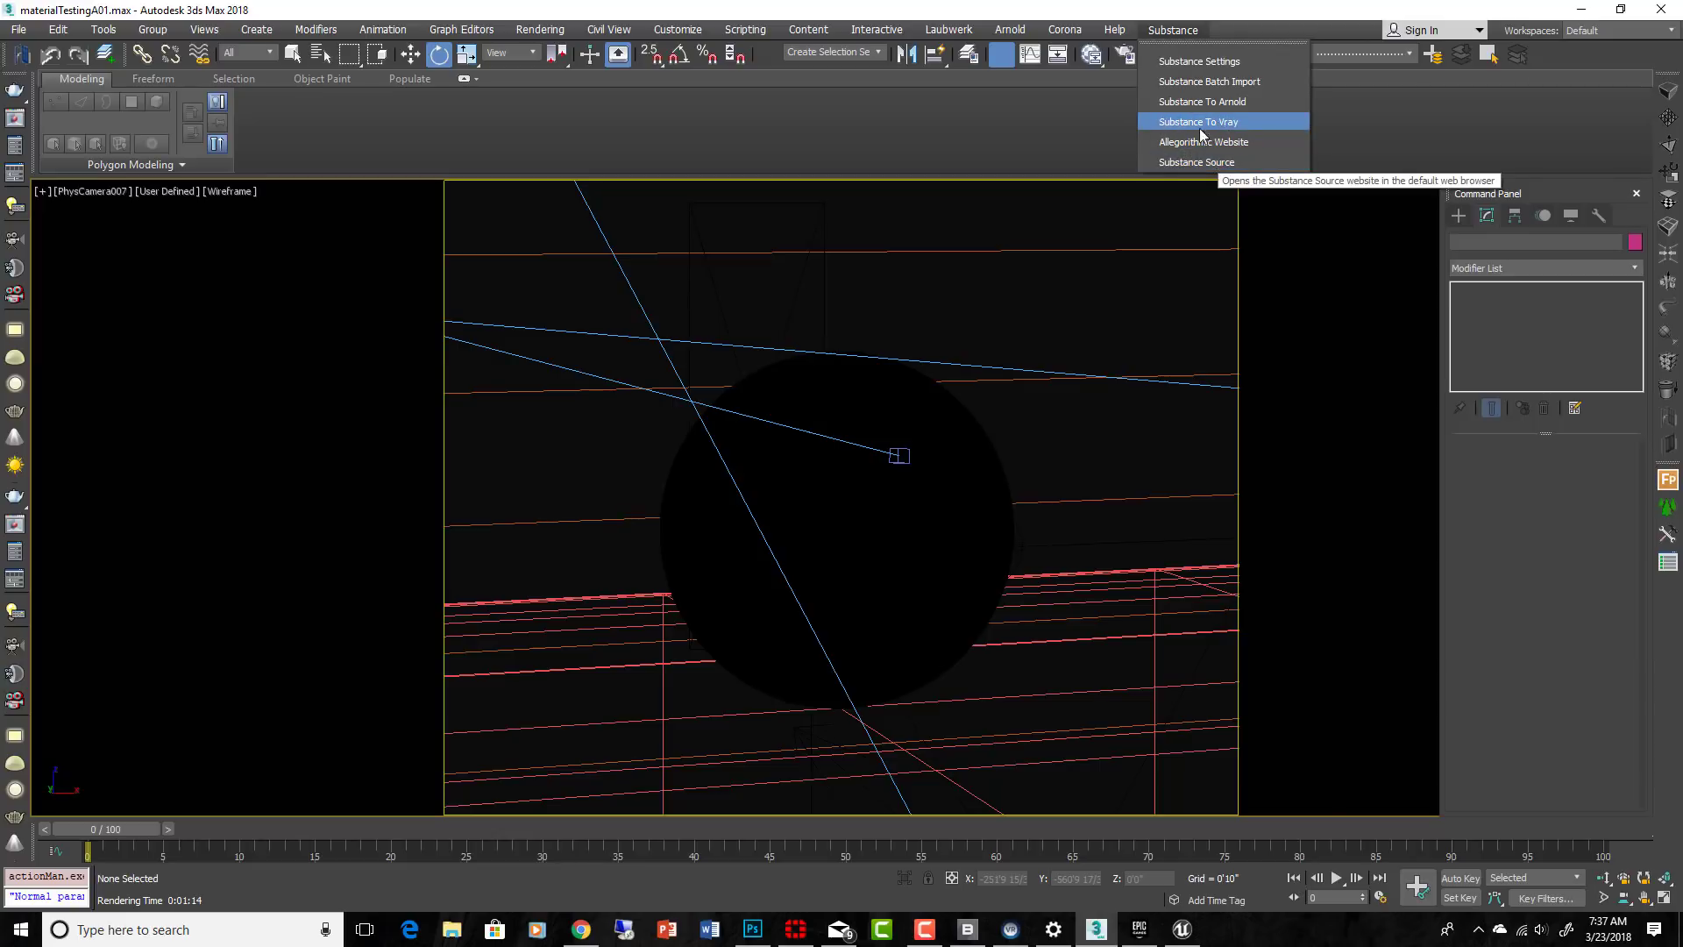
{"action": "left_click", "coordinate": [1017, 223]}
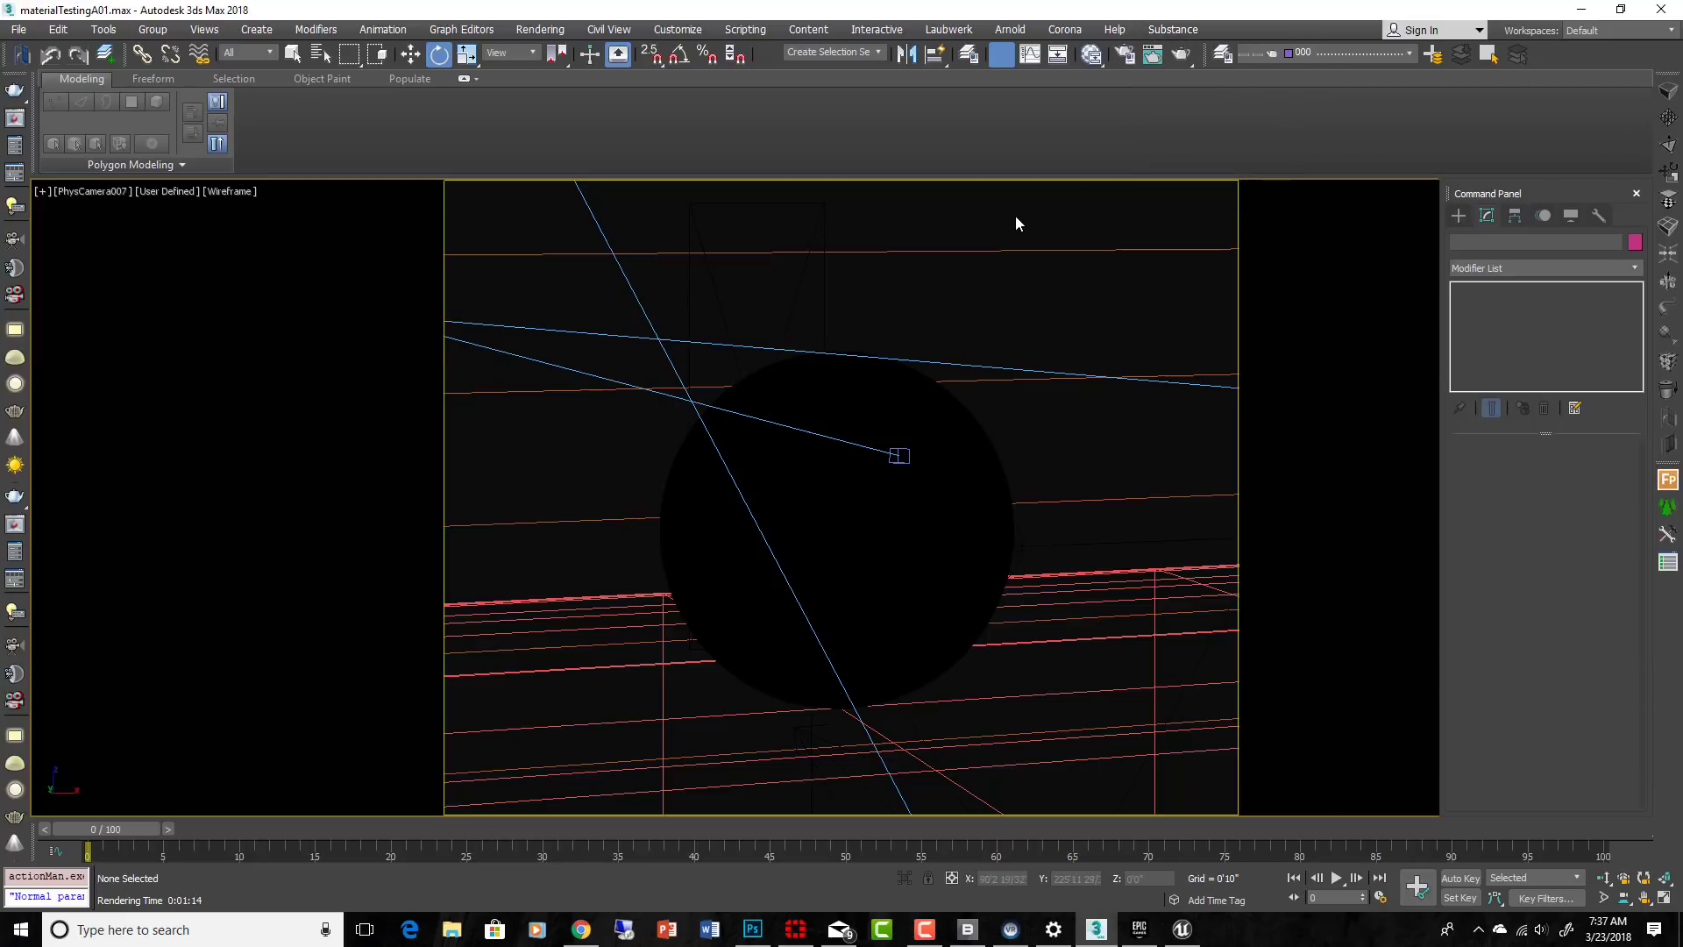
Switch to Unreal Editor, view the owned materials in the Substance Source library and close the library
{"action": "mouse_move", "coordinate": [1185, 931]}
{"action": "key", "text": "alt+Tab"}
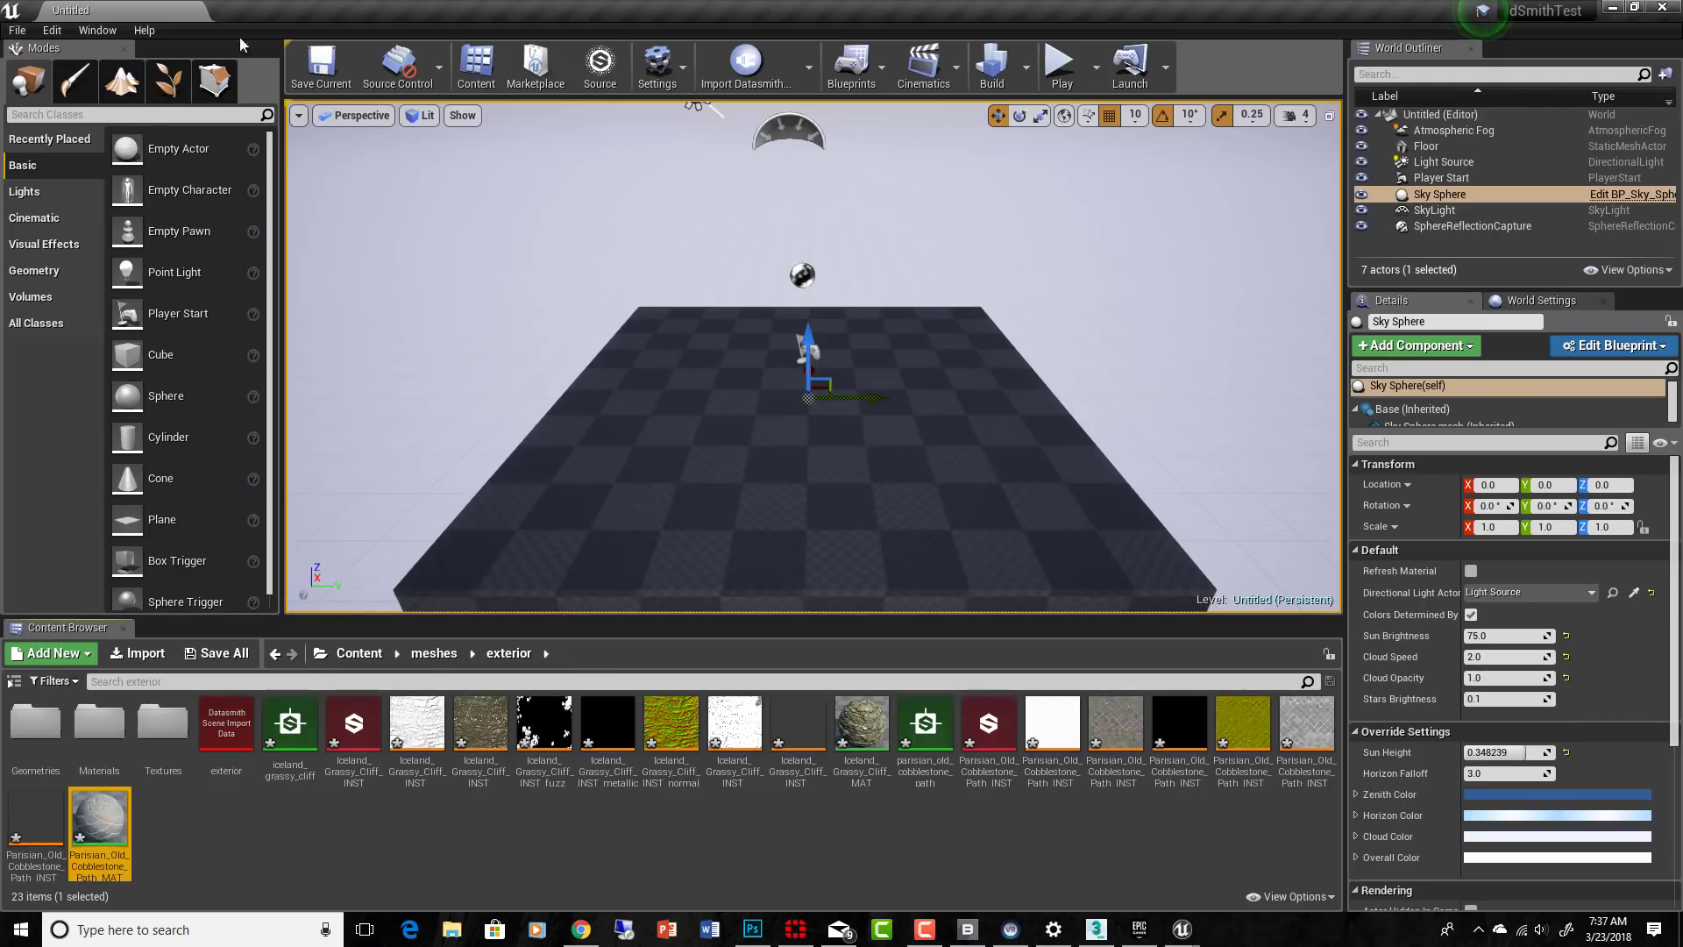
{"action": "left_click", "coordinate": [599, 79]}
{"action": "mouse_move", "coordinate": [1112, 377]}
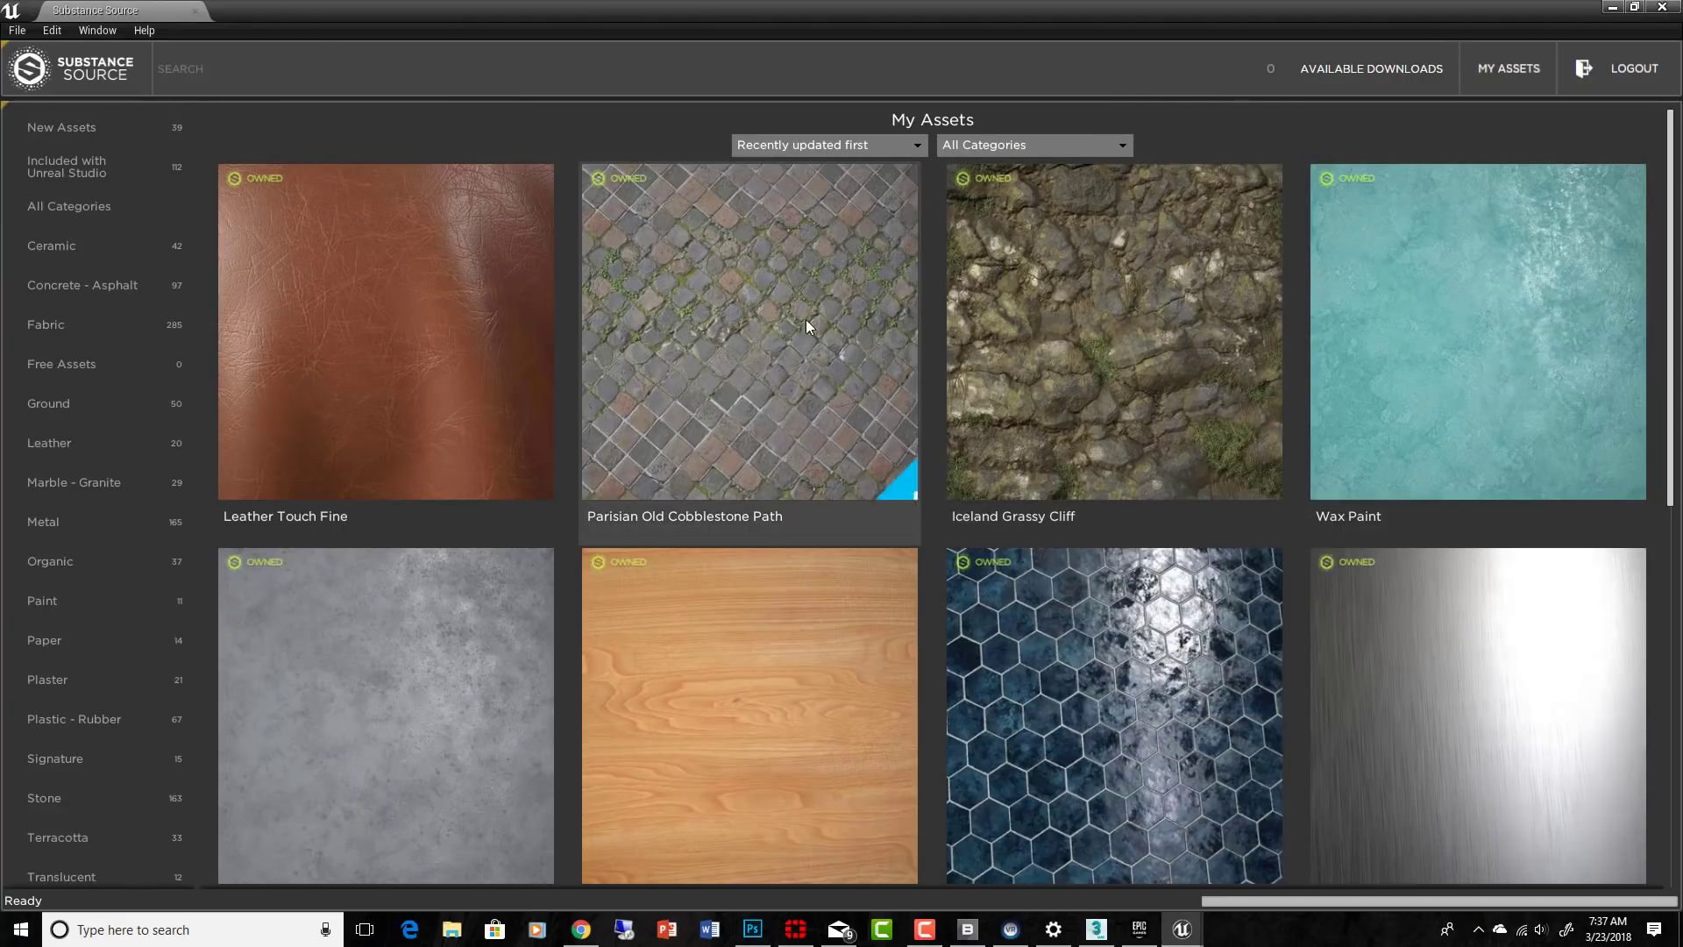
{"action": "left_click", "coordinate": [195, 13]}
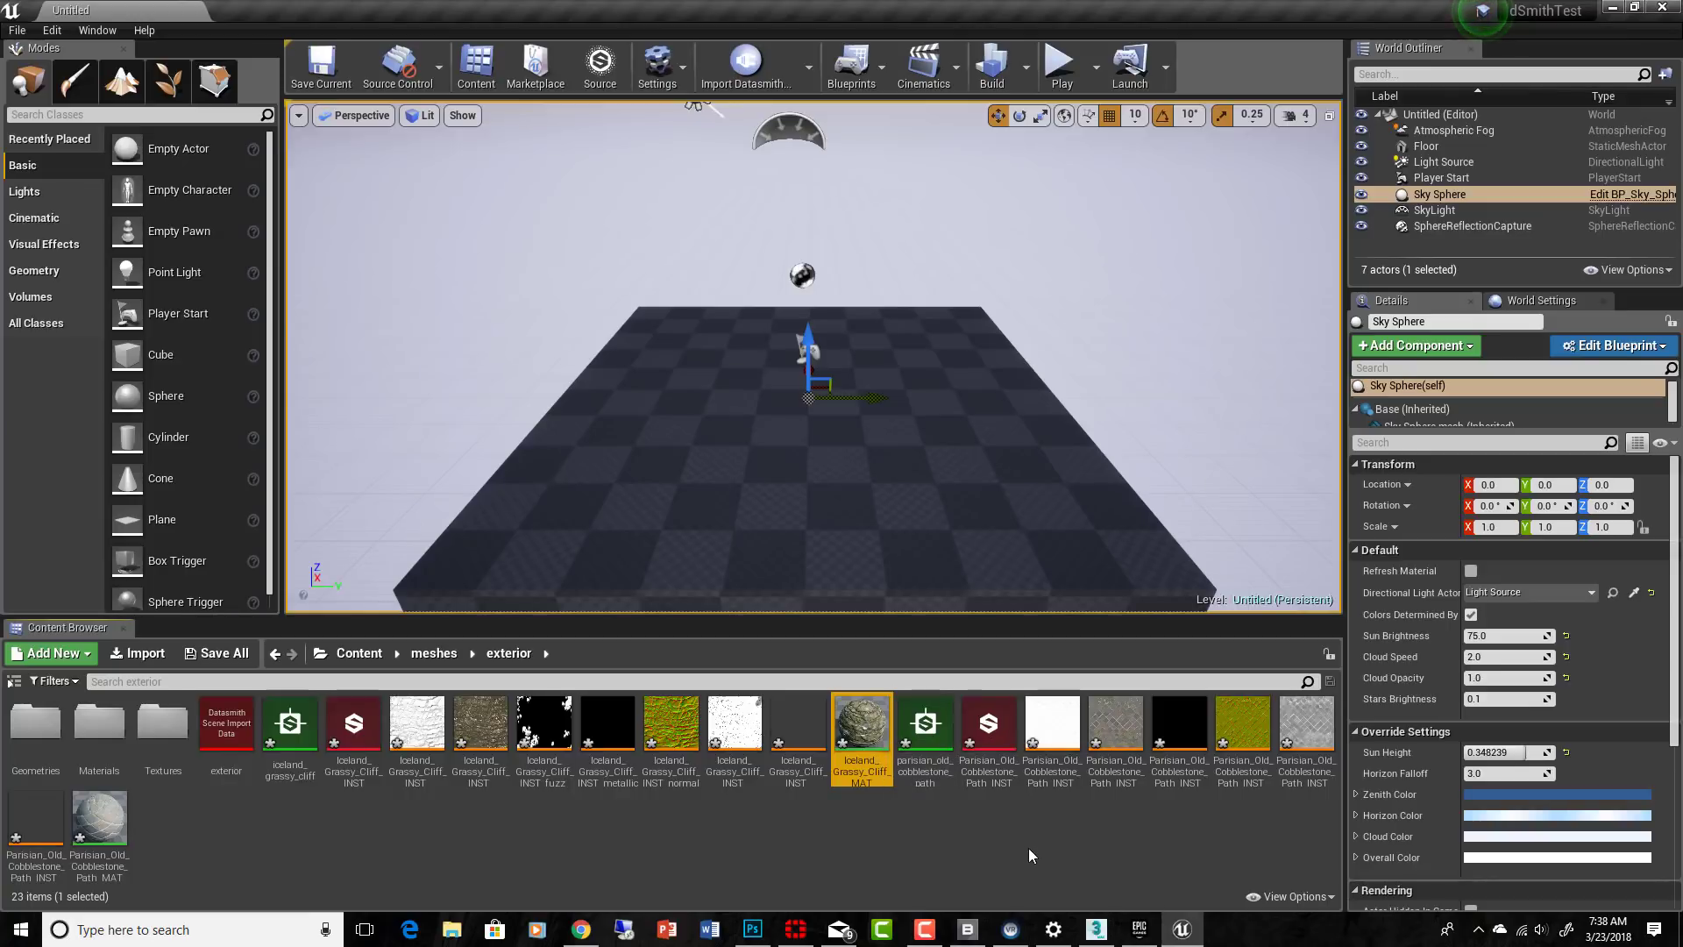
Open the Parisian_Old_Cobblestone_Path_INST substance graph instance to examine its outputs and inputs, and close it
{"action": "double_click", "coordinate": [989, 724]}
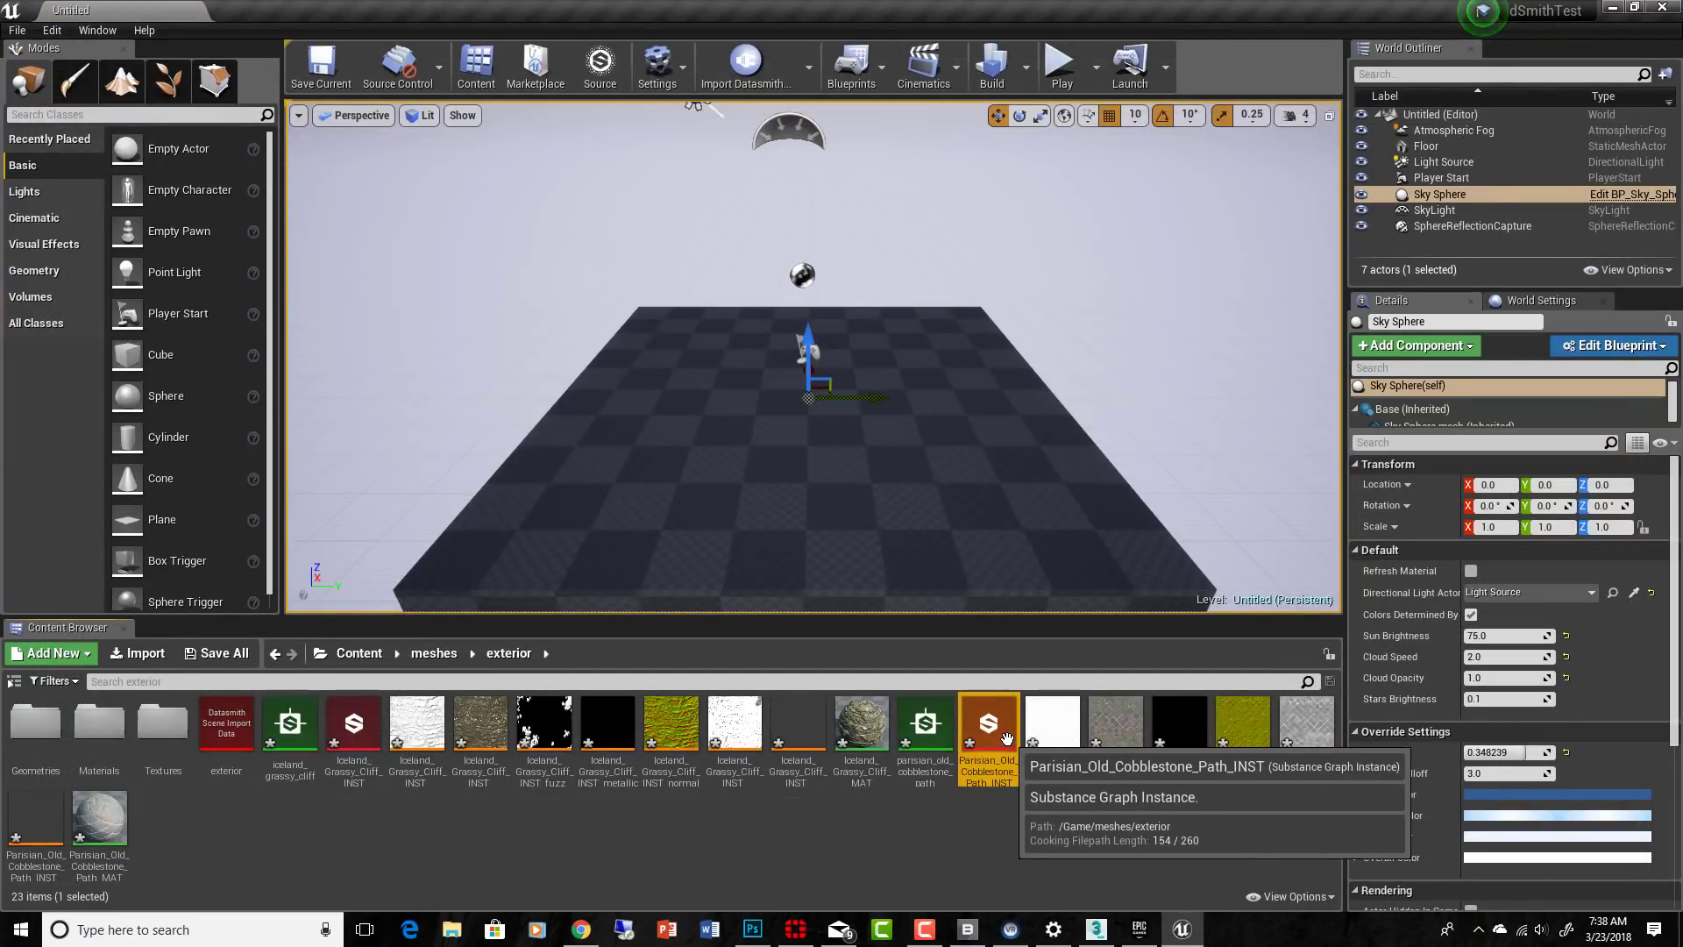
{"action": "double_click", "coordinate": [988, 728]}
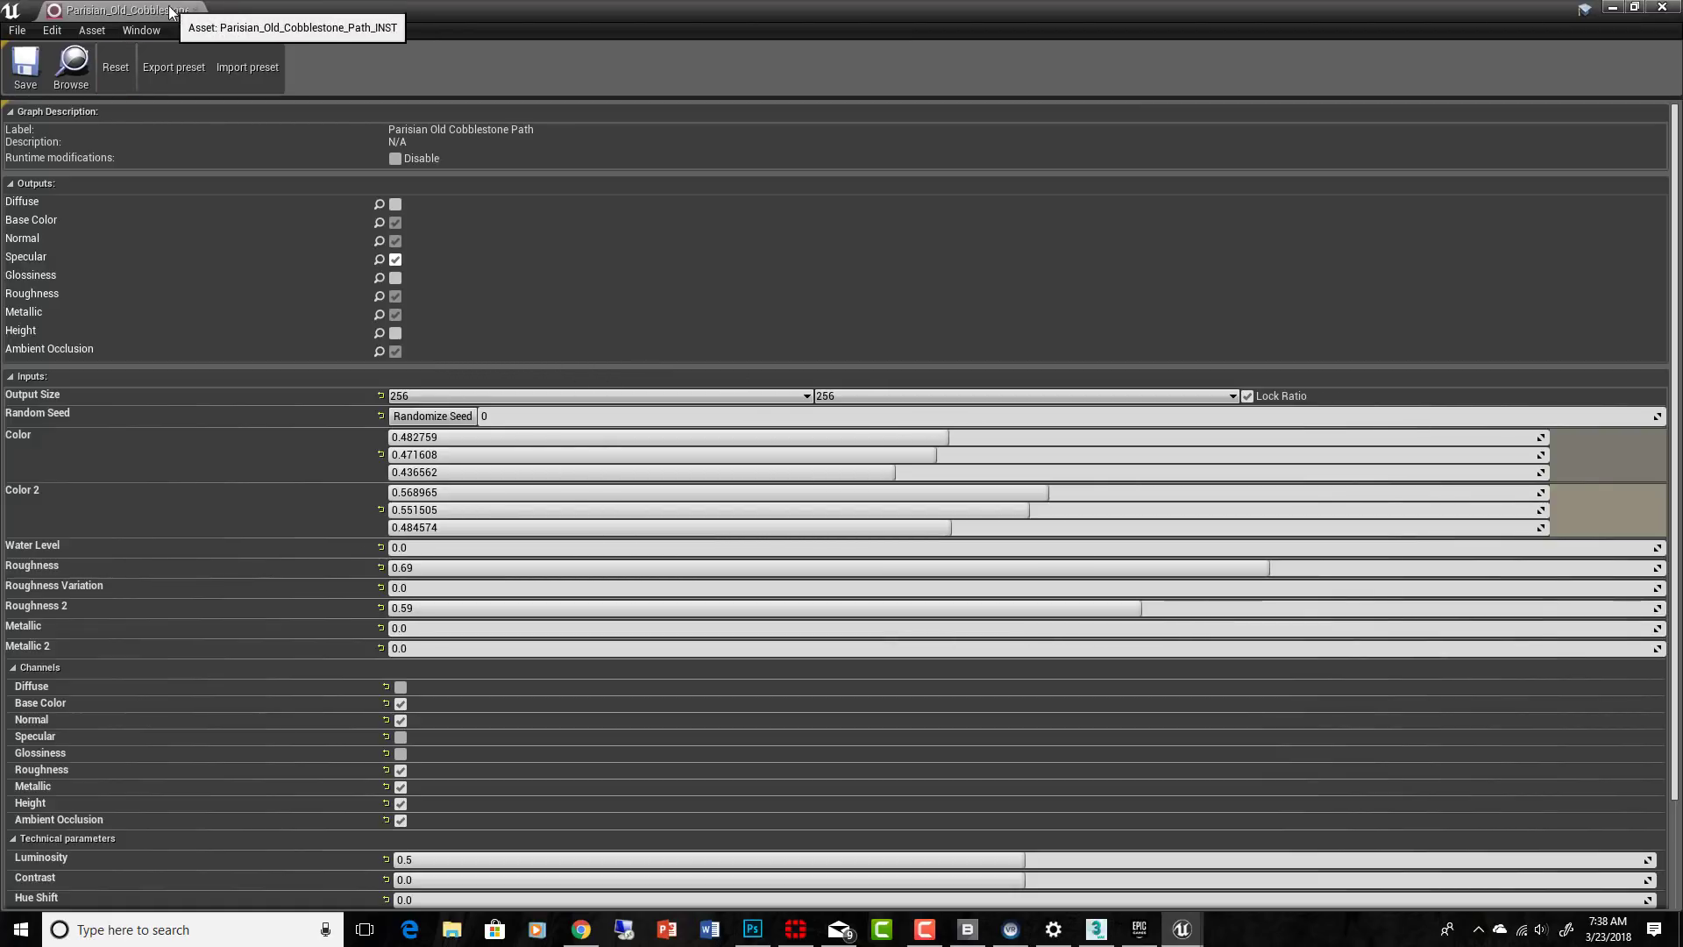
{"action": "left_click", "coordinate": [196, 9]}
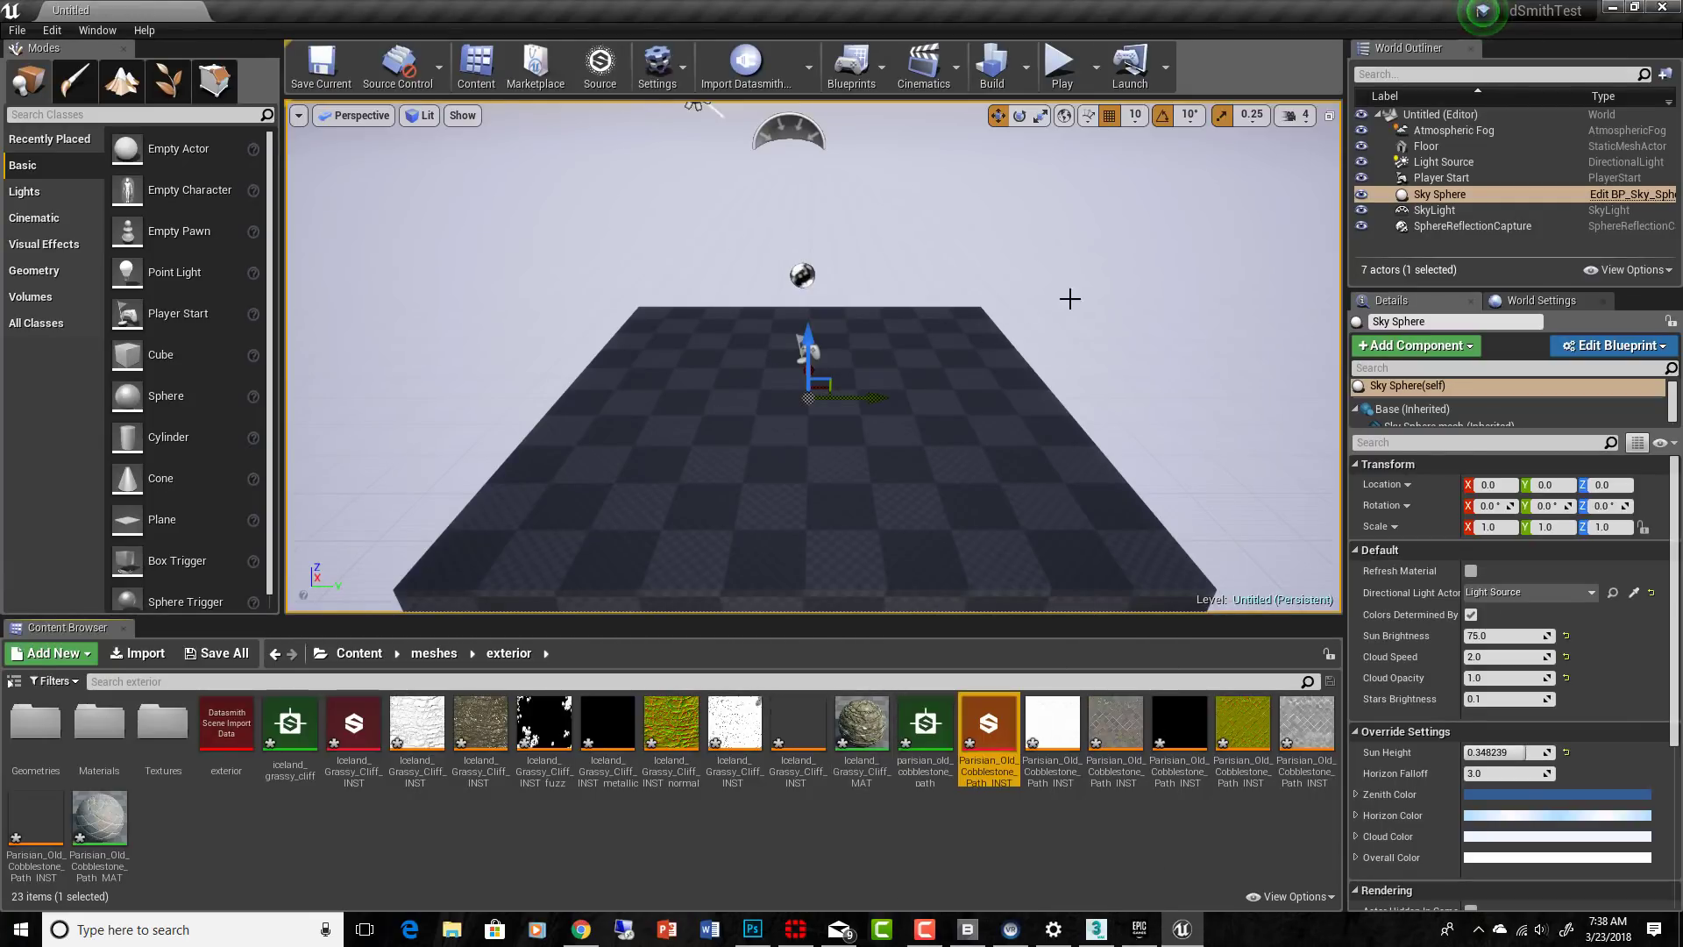
Minimize Unreal Editor to return to 3ds Max and open the Slate Material Editor in a maximized window
{"action": "left_click", "coordinate": [1611, 8]}
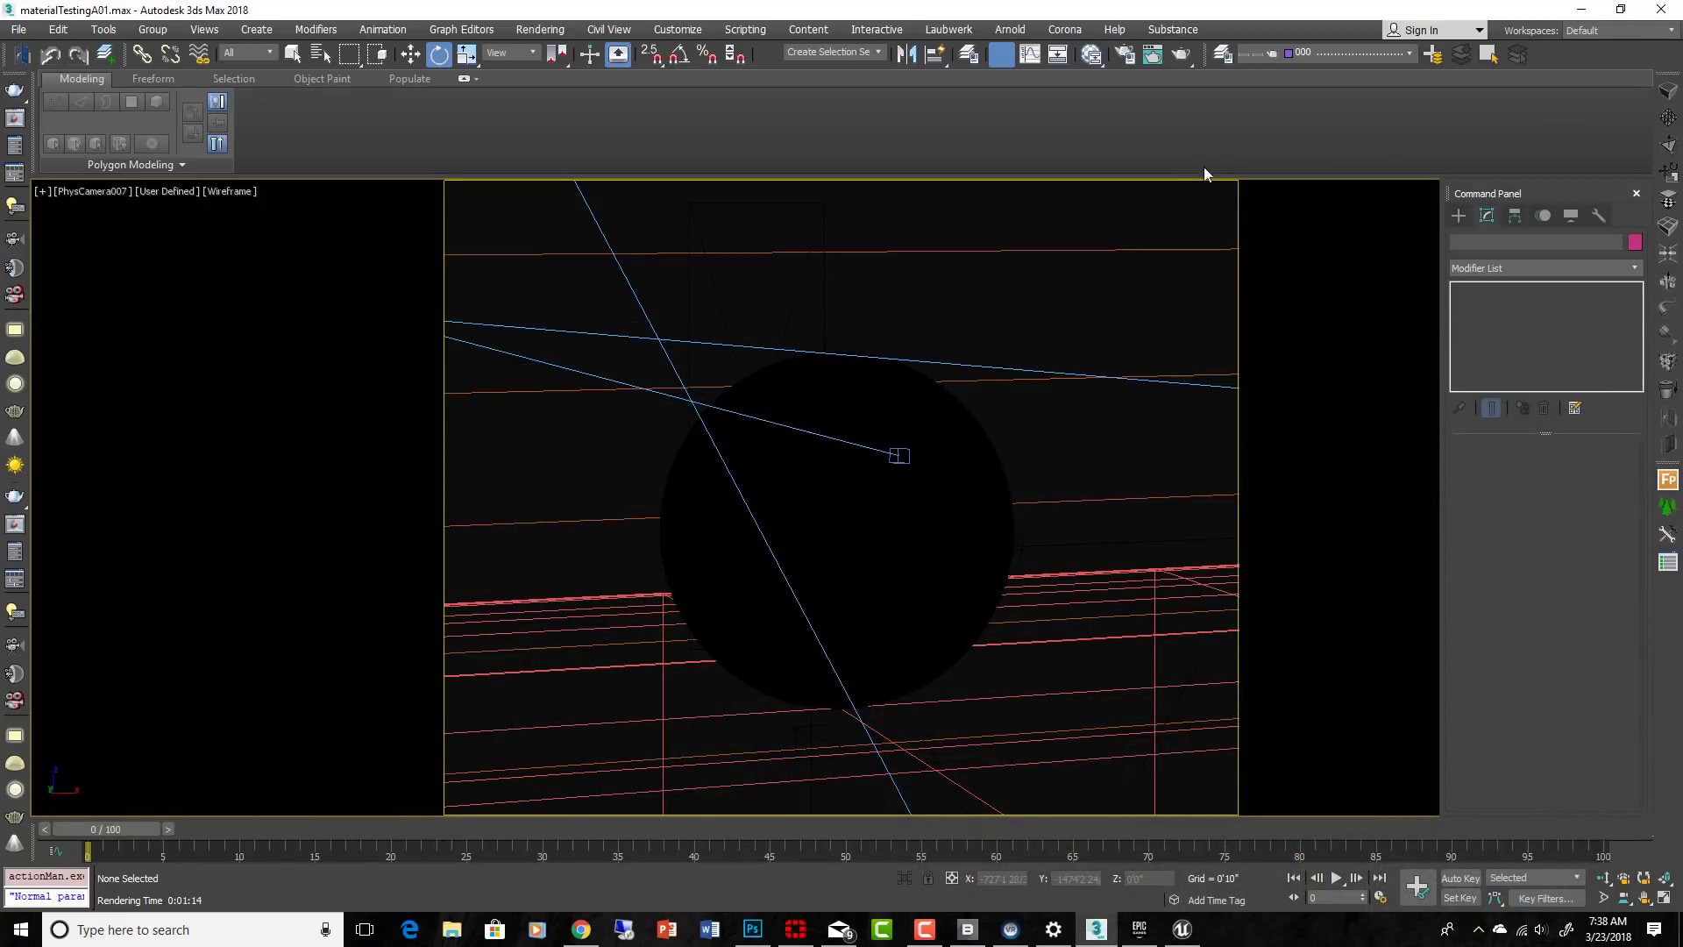
{"action": "left_click", "coordinate": [1091, 53]}
{"action": "double_click", "coordinate": [1056, 408]}
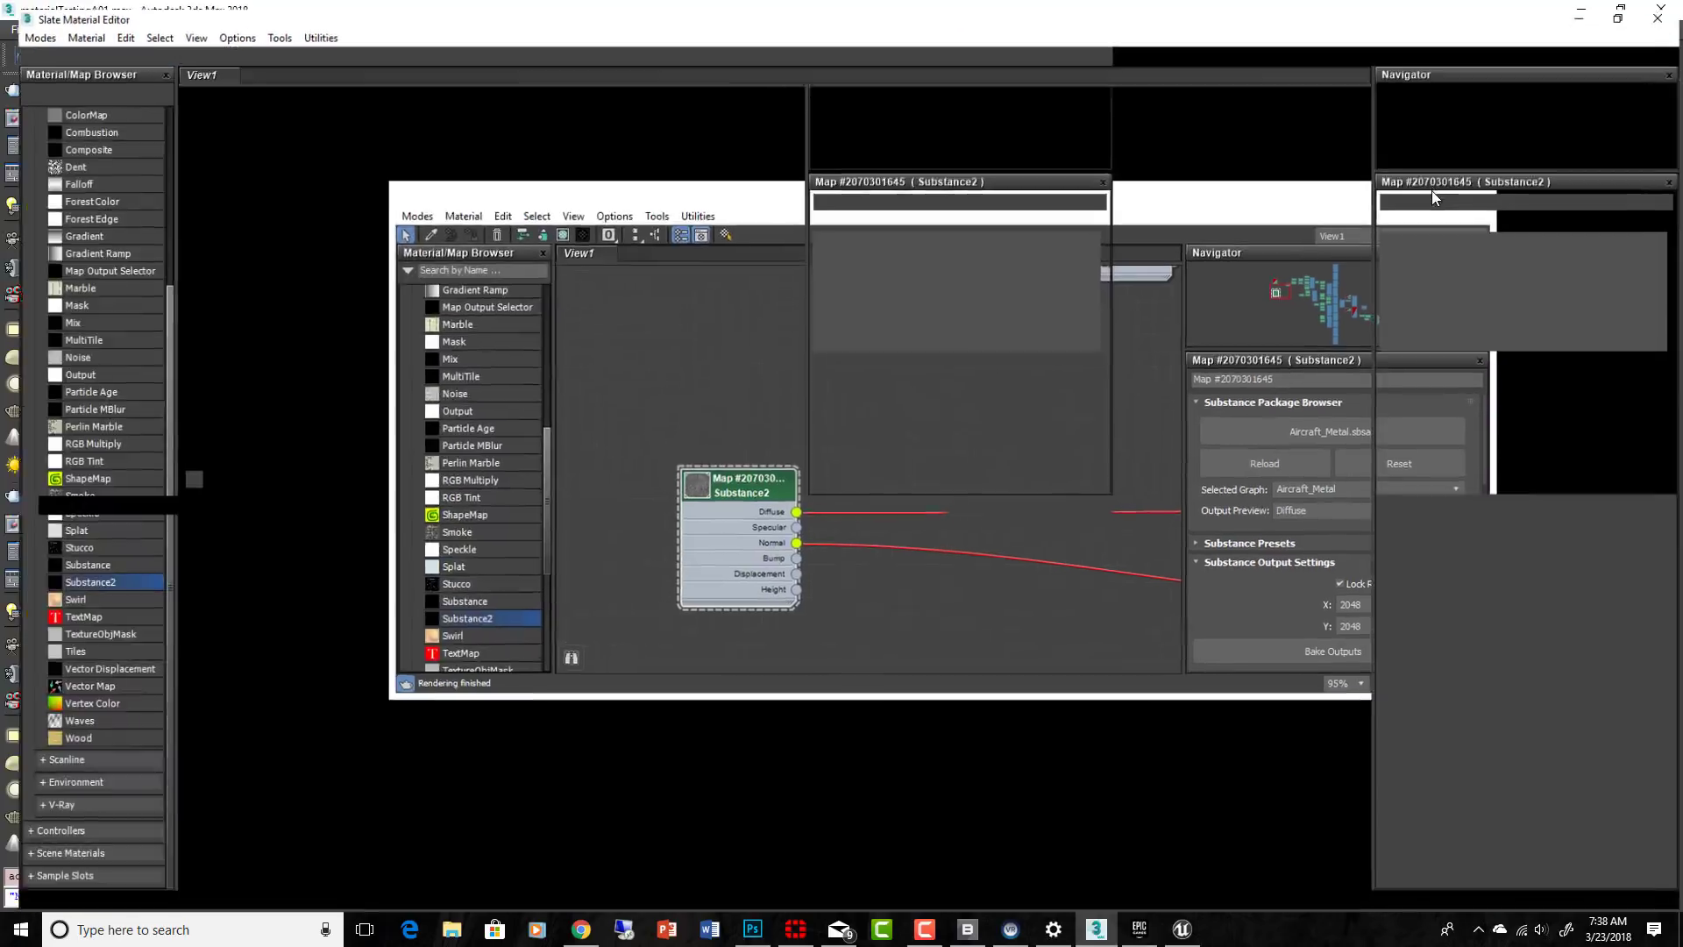
Widen the Material/Map Browser in the Slate Material Editor
{"action": "left_click", "coordinate": [22, 28]}
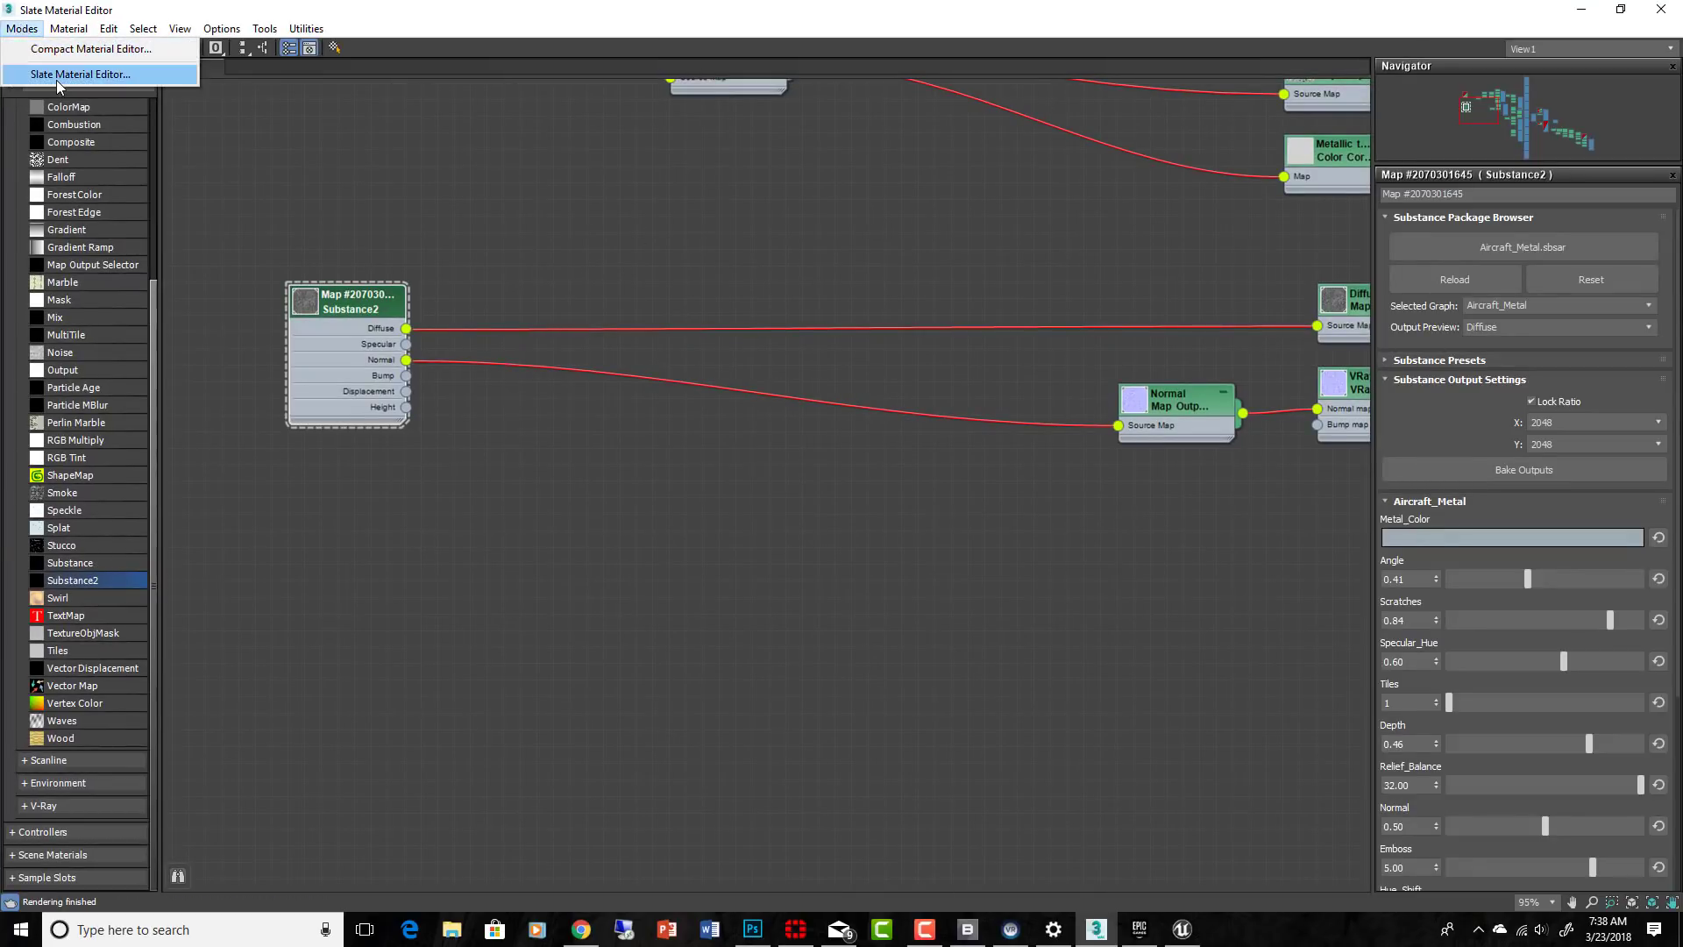
{"action": "left_click", "coordinate": [770, 647]}
{"action": "scroll", "coordinate": [758, 616], "scroll_direction": "down", "scroll_amount": 2}
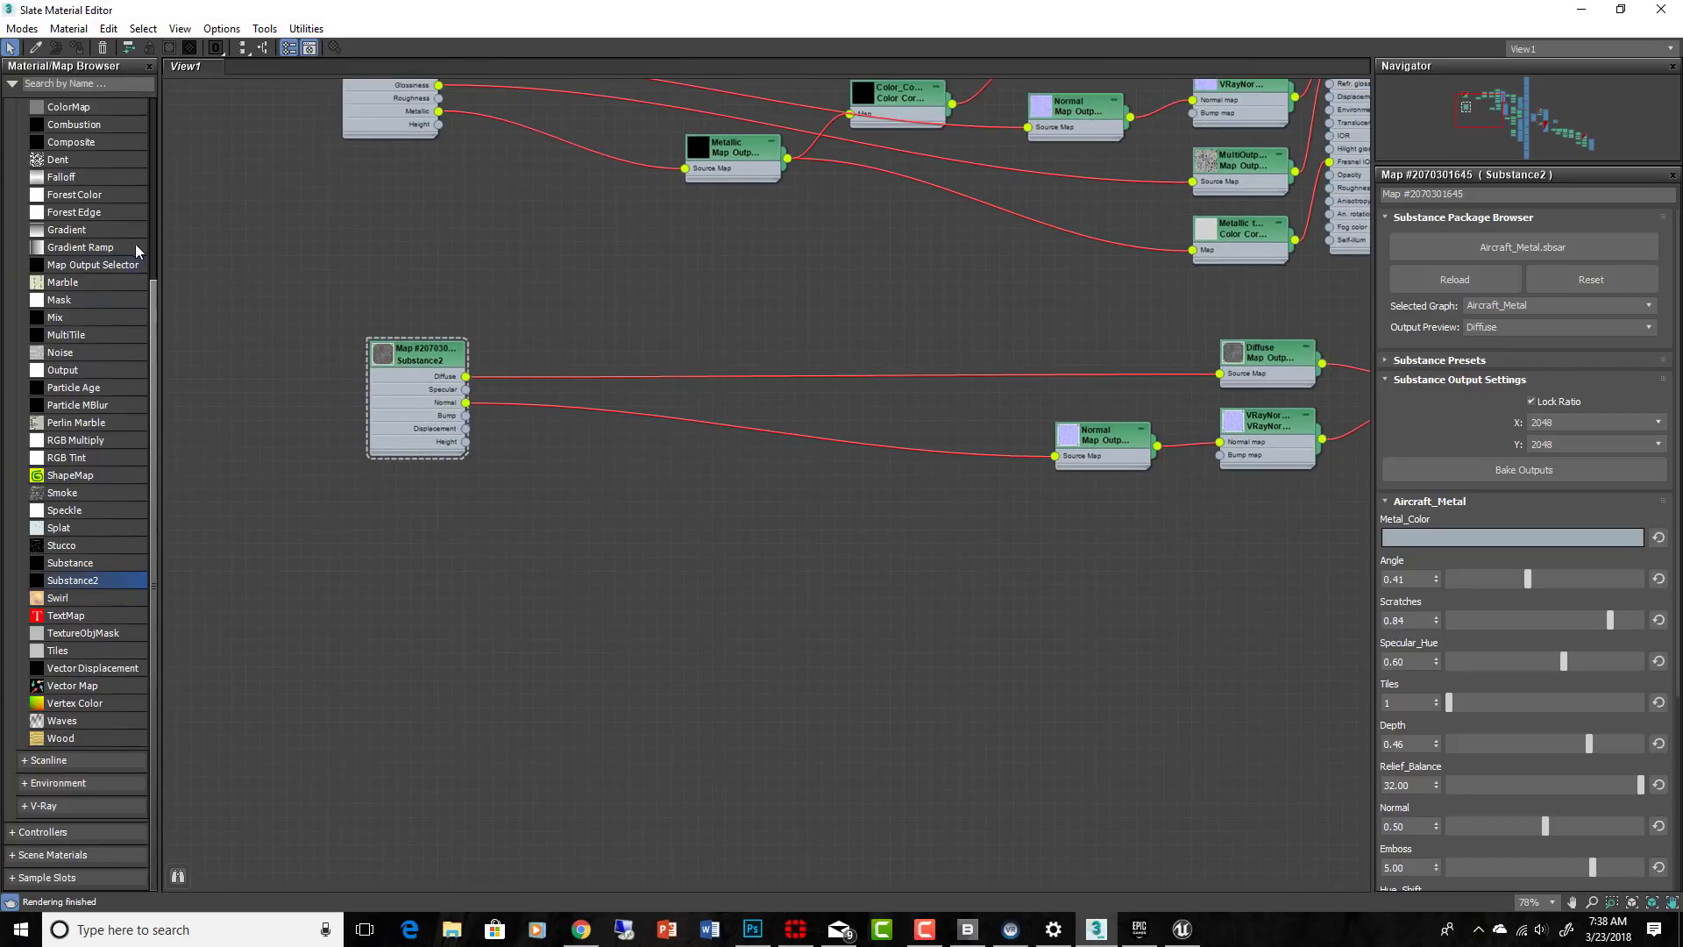
{"action": "left_click_drag", "start_coordinate": [160, 254], "coordinate": [274, 253]}
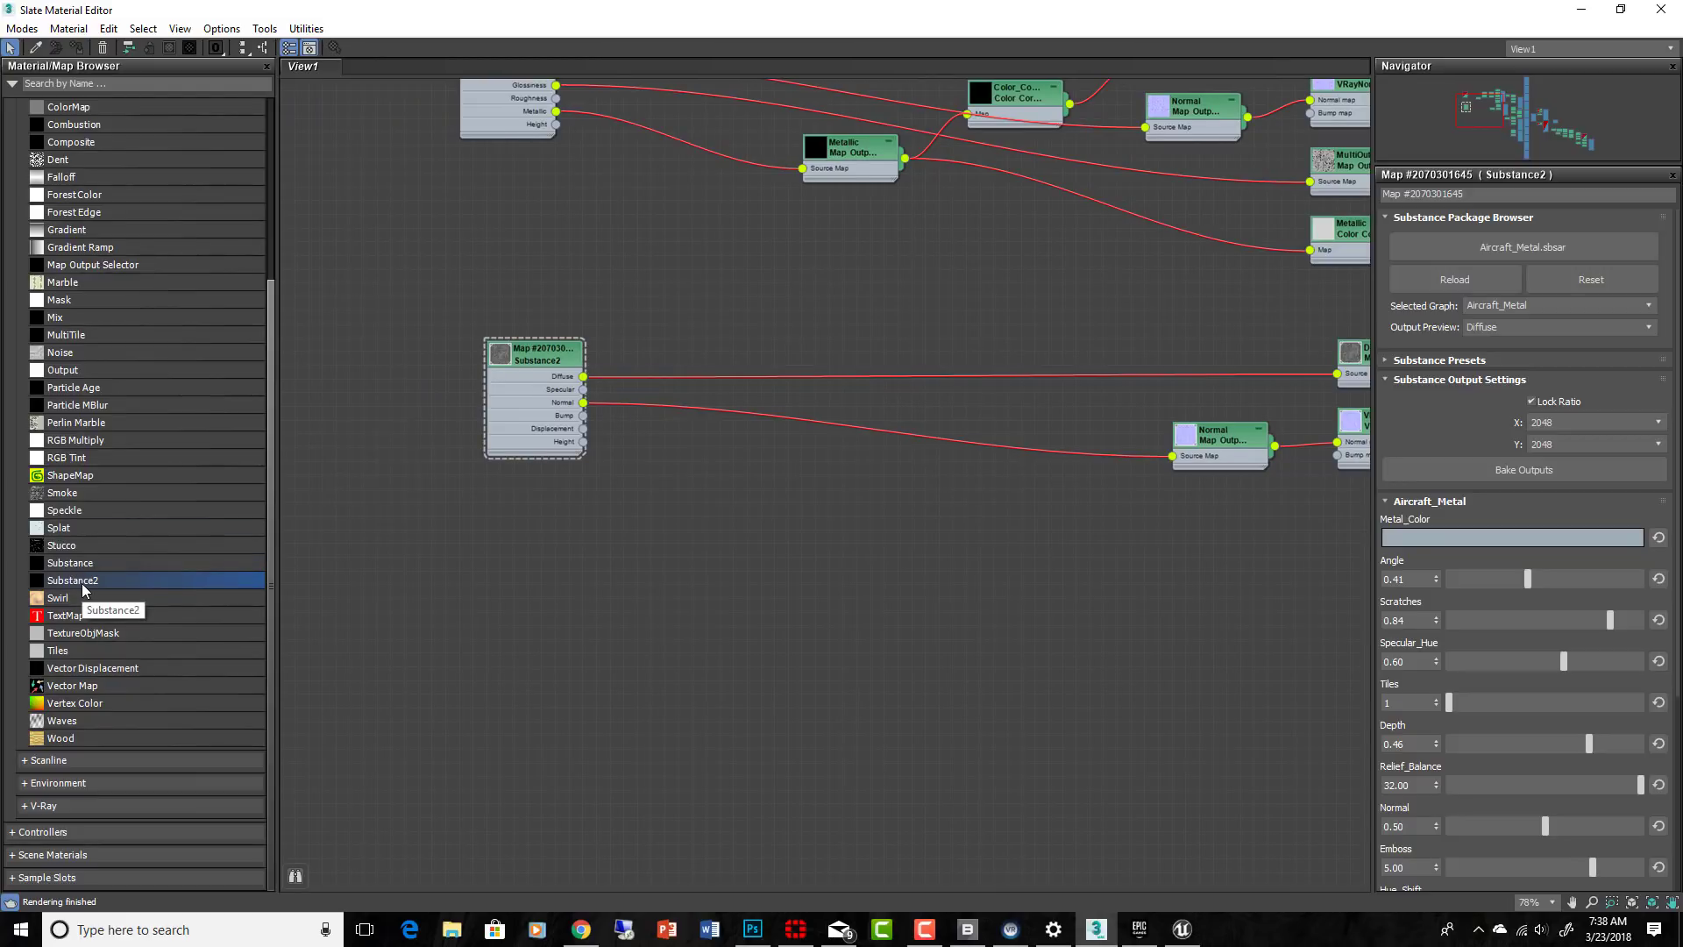
Add a Substance map below the Aircraft_Metal map and load Corrugated_Metal.sbsar from the textures folder into it
{"action": "left_click_drag", "start_coordinate": [83, 565], "coordinate": [517, 585]}
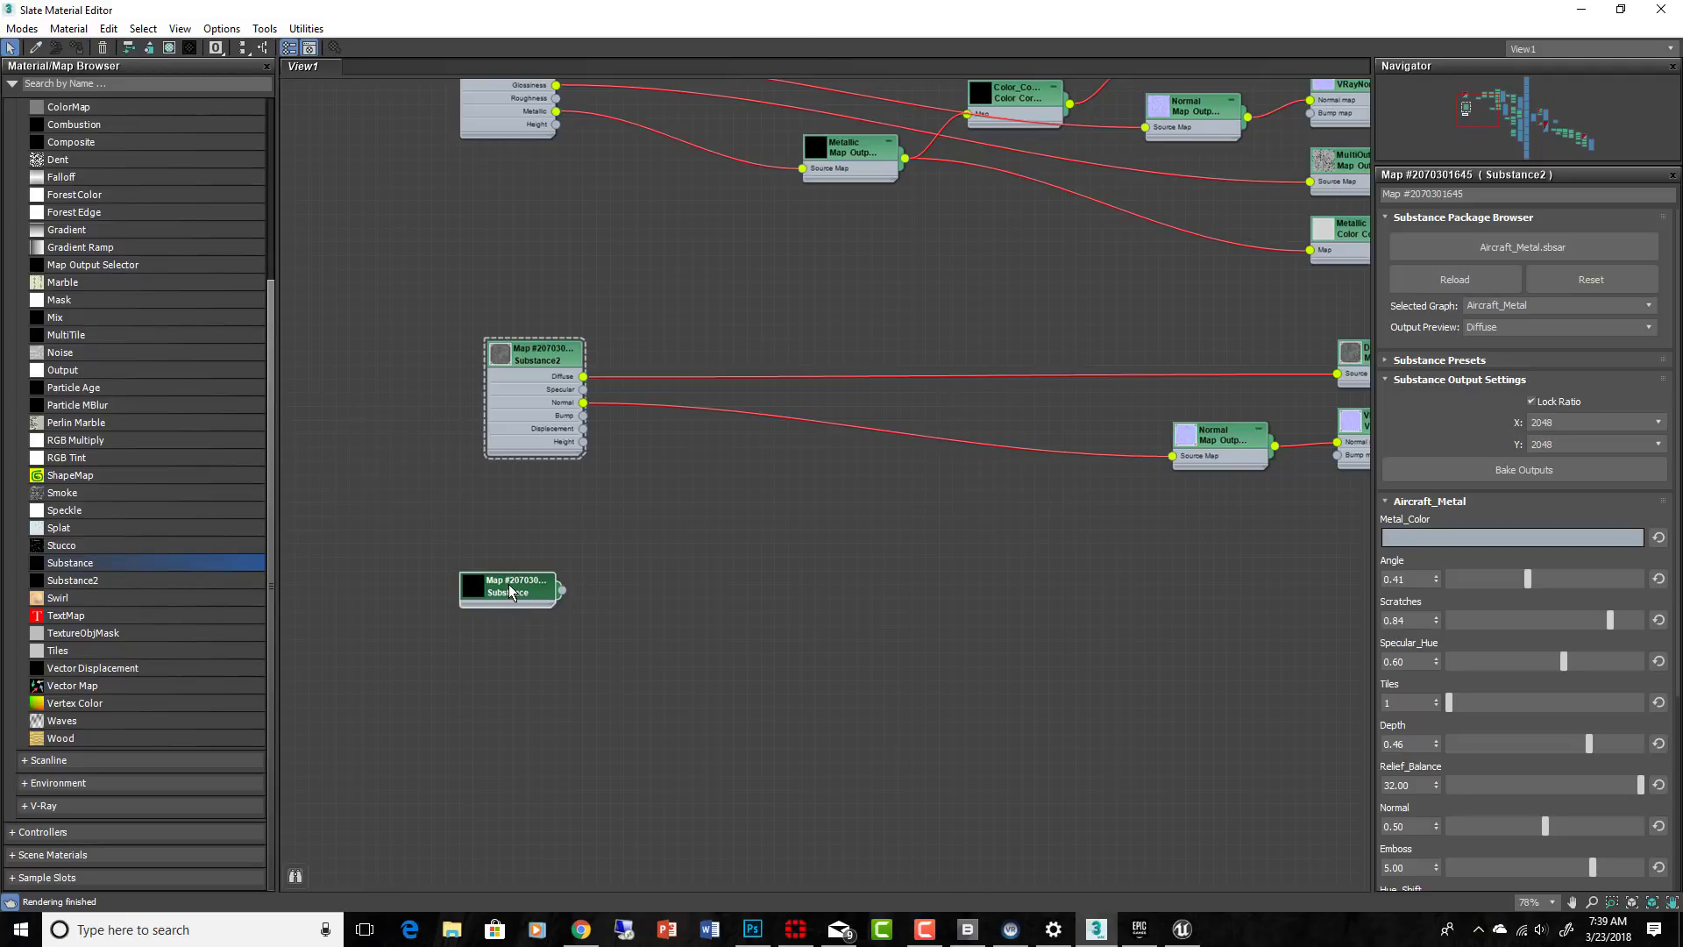
{"action": "double_click", "coordinate": [511, 592]}
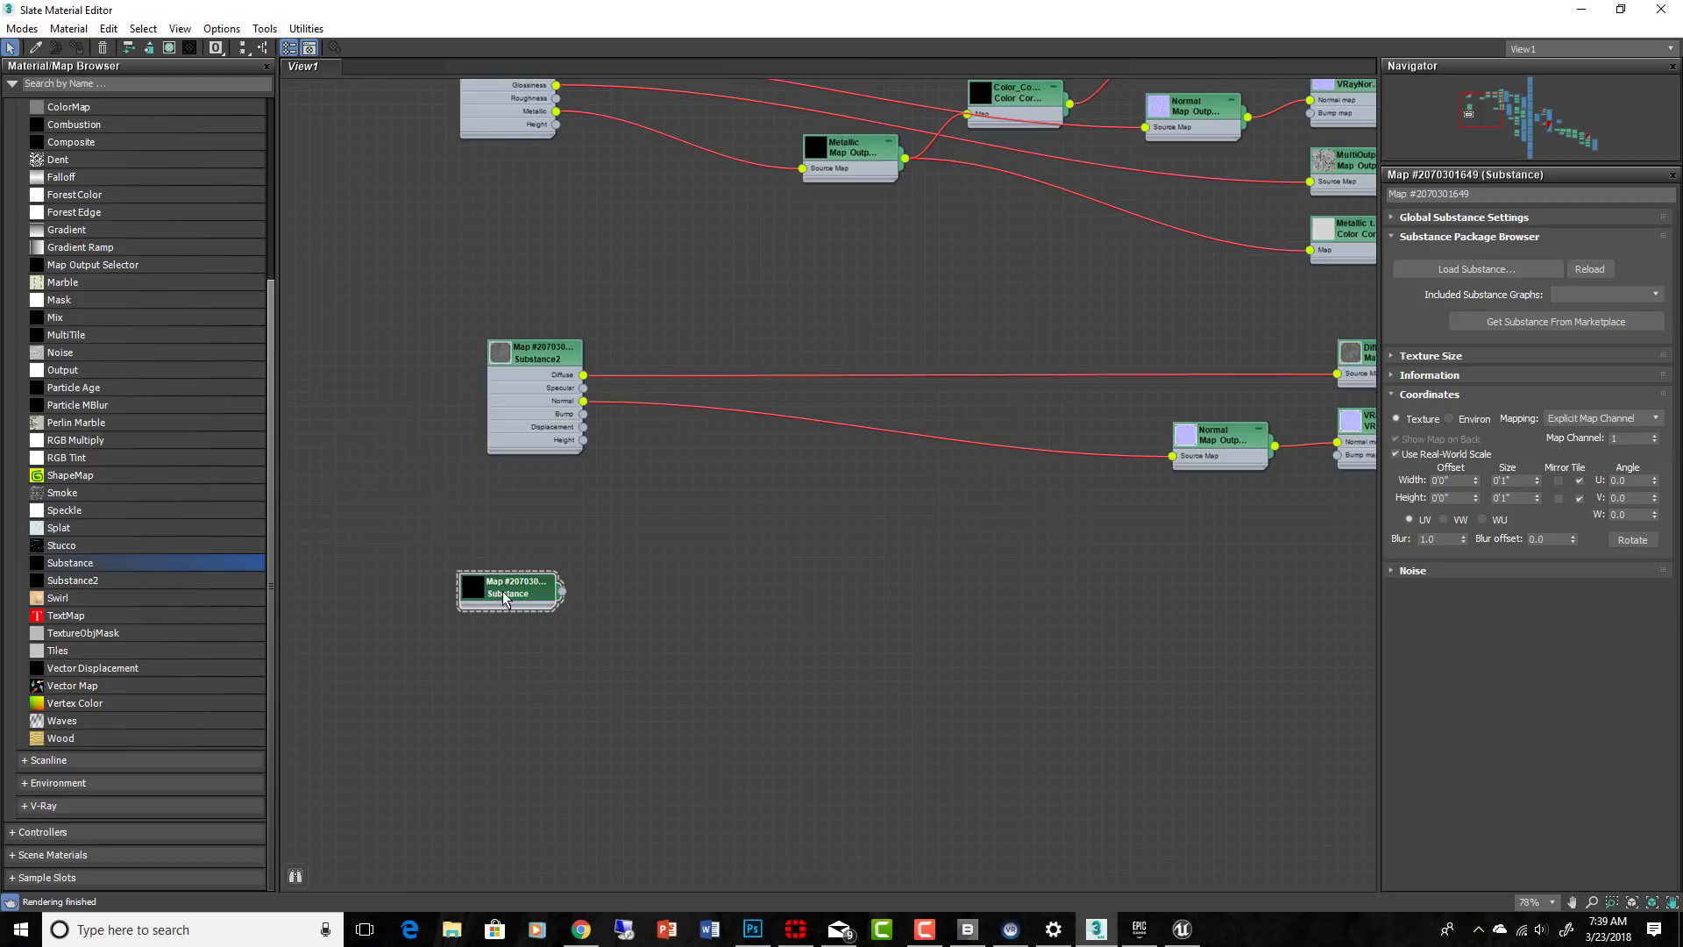
{"action": "left_click", "coordinate": [1481, 269]}
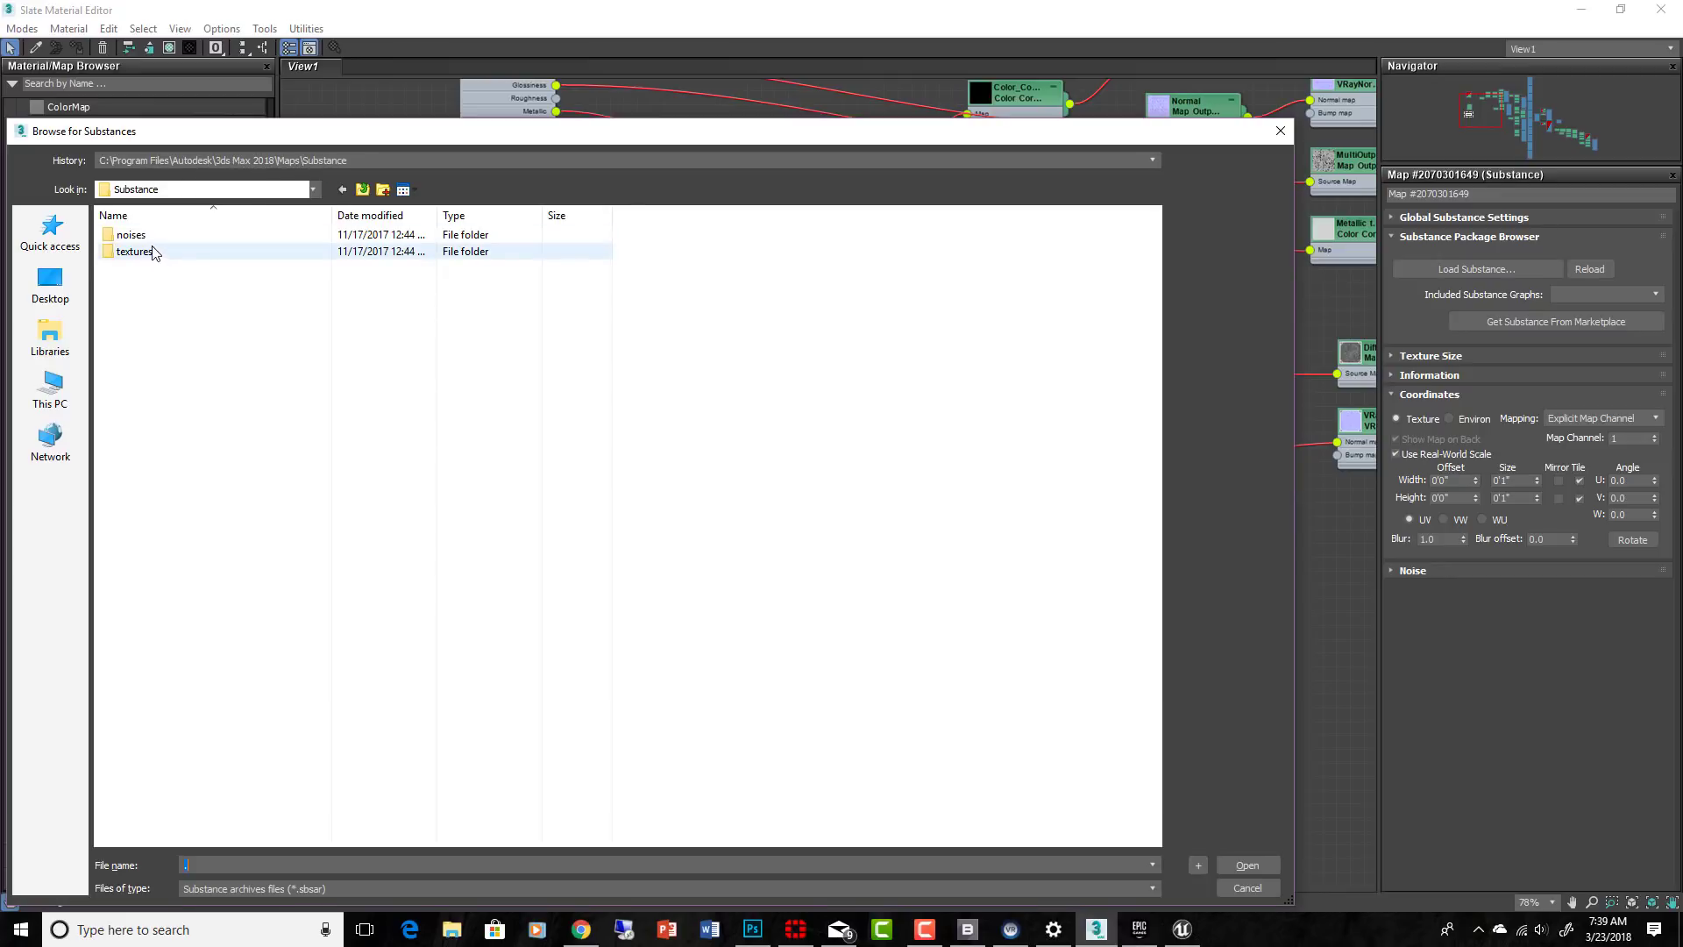
{"action": "double_click", "coordinate": [138, 235]}
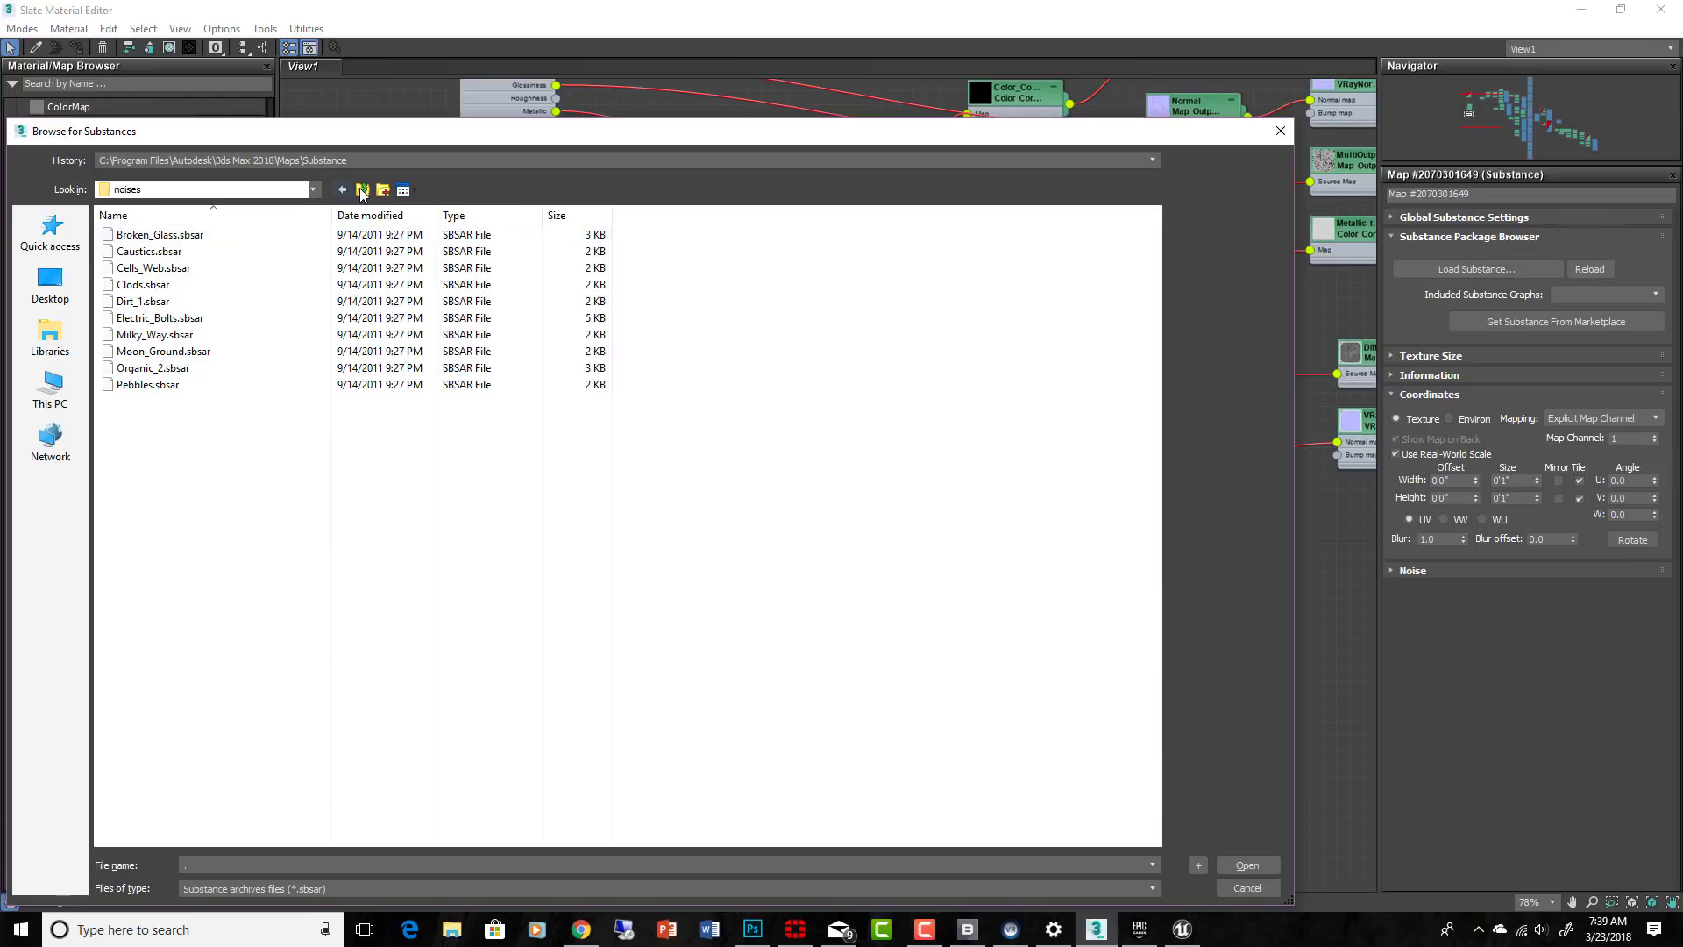
{"action": "left_click", "coordinate": [362, 189]}
{"action": "double_click", "coordinate": [169, 254]}
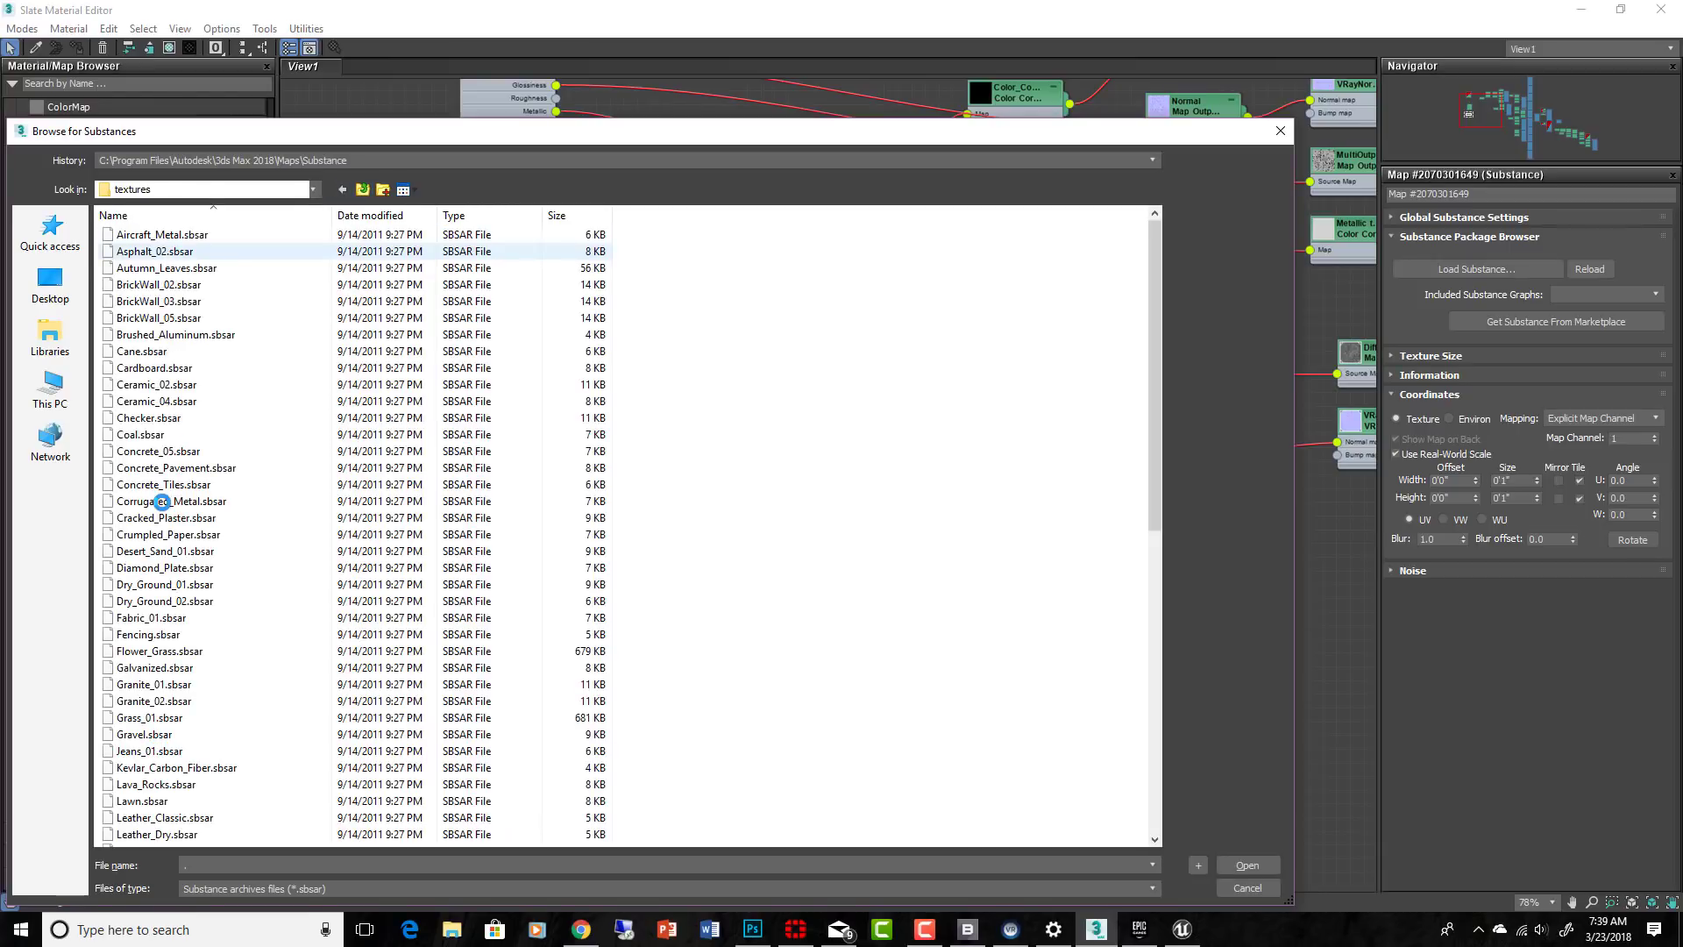
{"action": "double_click", "coordinate": [162, 502]}
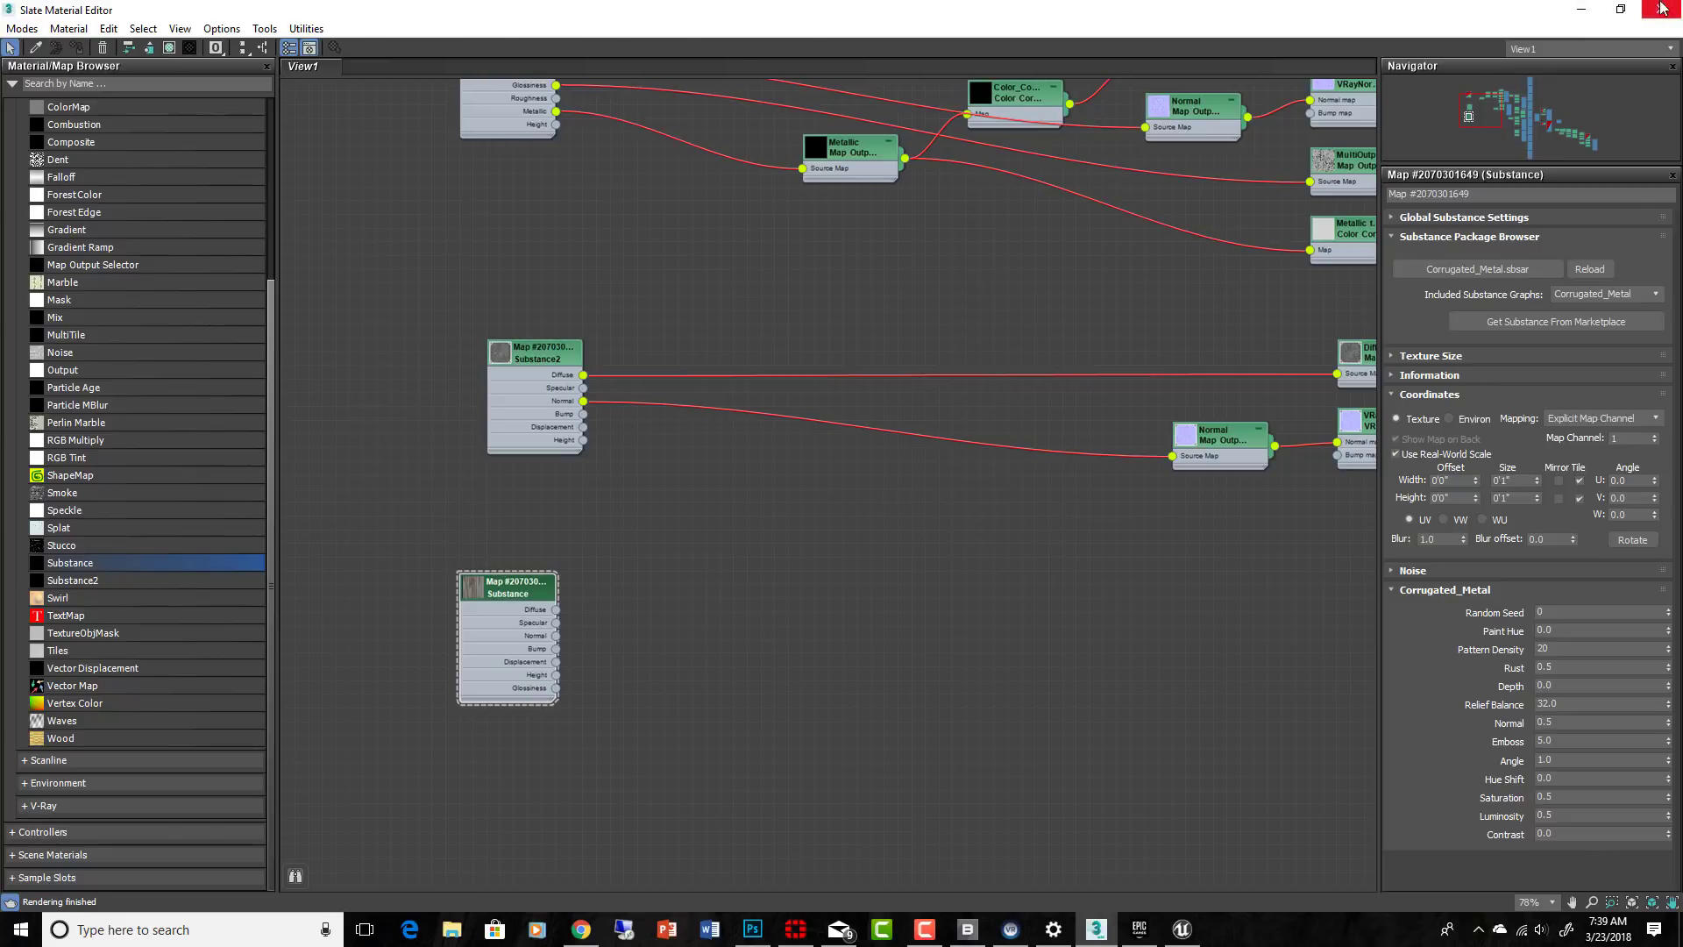
Try the Substance To Vray conversion on the Corrugated_Metal Substance map, and delete that map node
{"action": "left_click", "coordinate": [1620, 10]}
{"action": "middle_click_drag", "start_coordinate": [809, 367], "coordinate": [796, 305]}
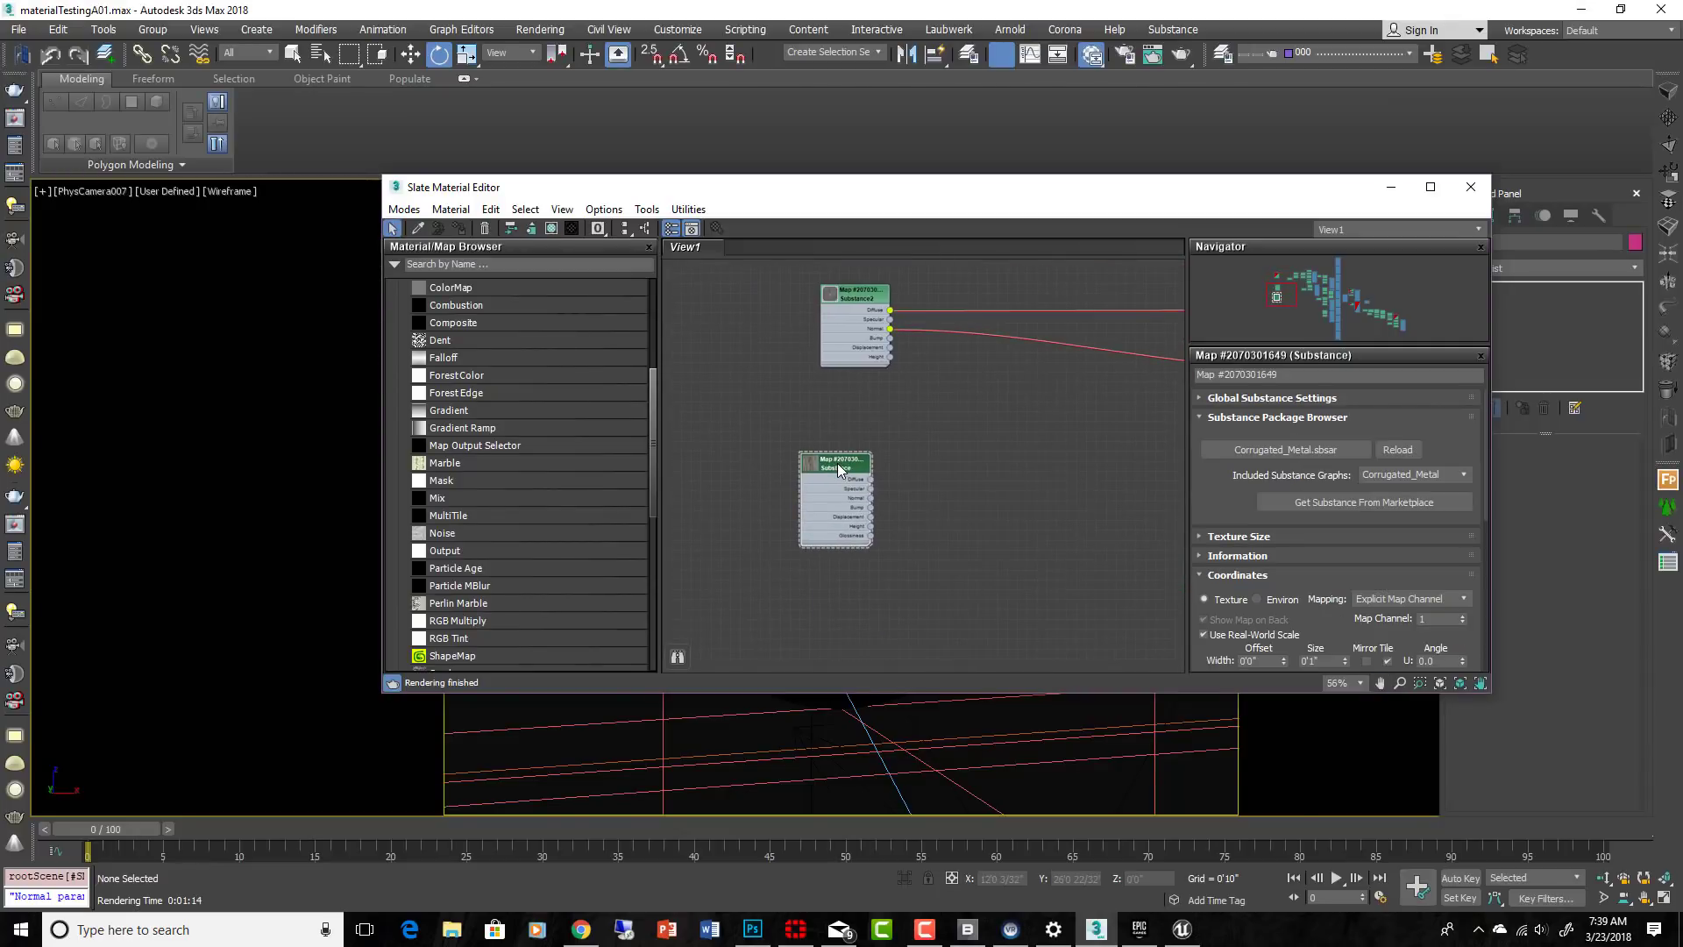
{"action": "left_click", "coordinate": [1172, 30]}
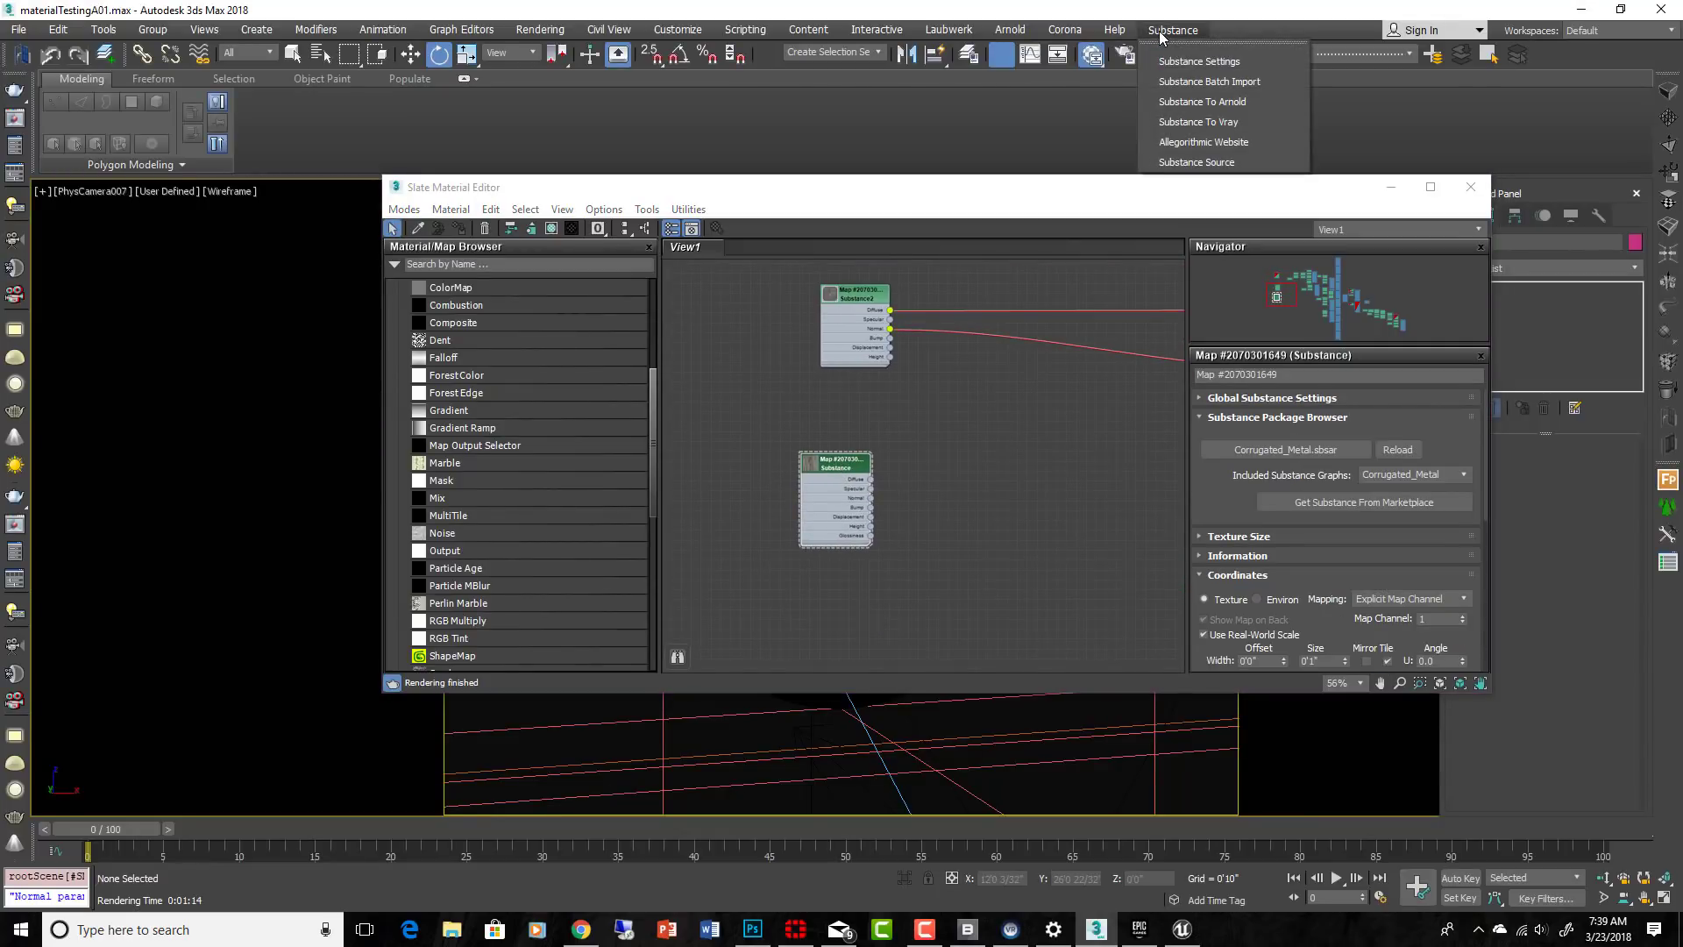
{"action": "left_click", "coordinate": [1197, 122]}
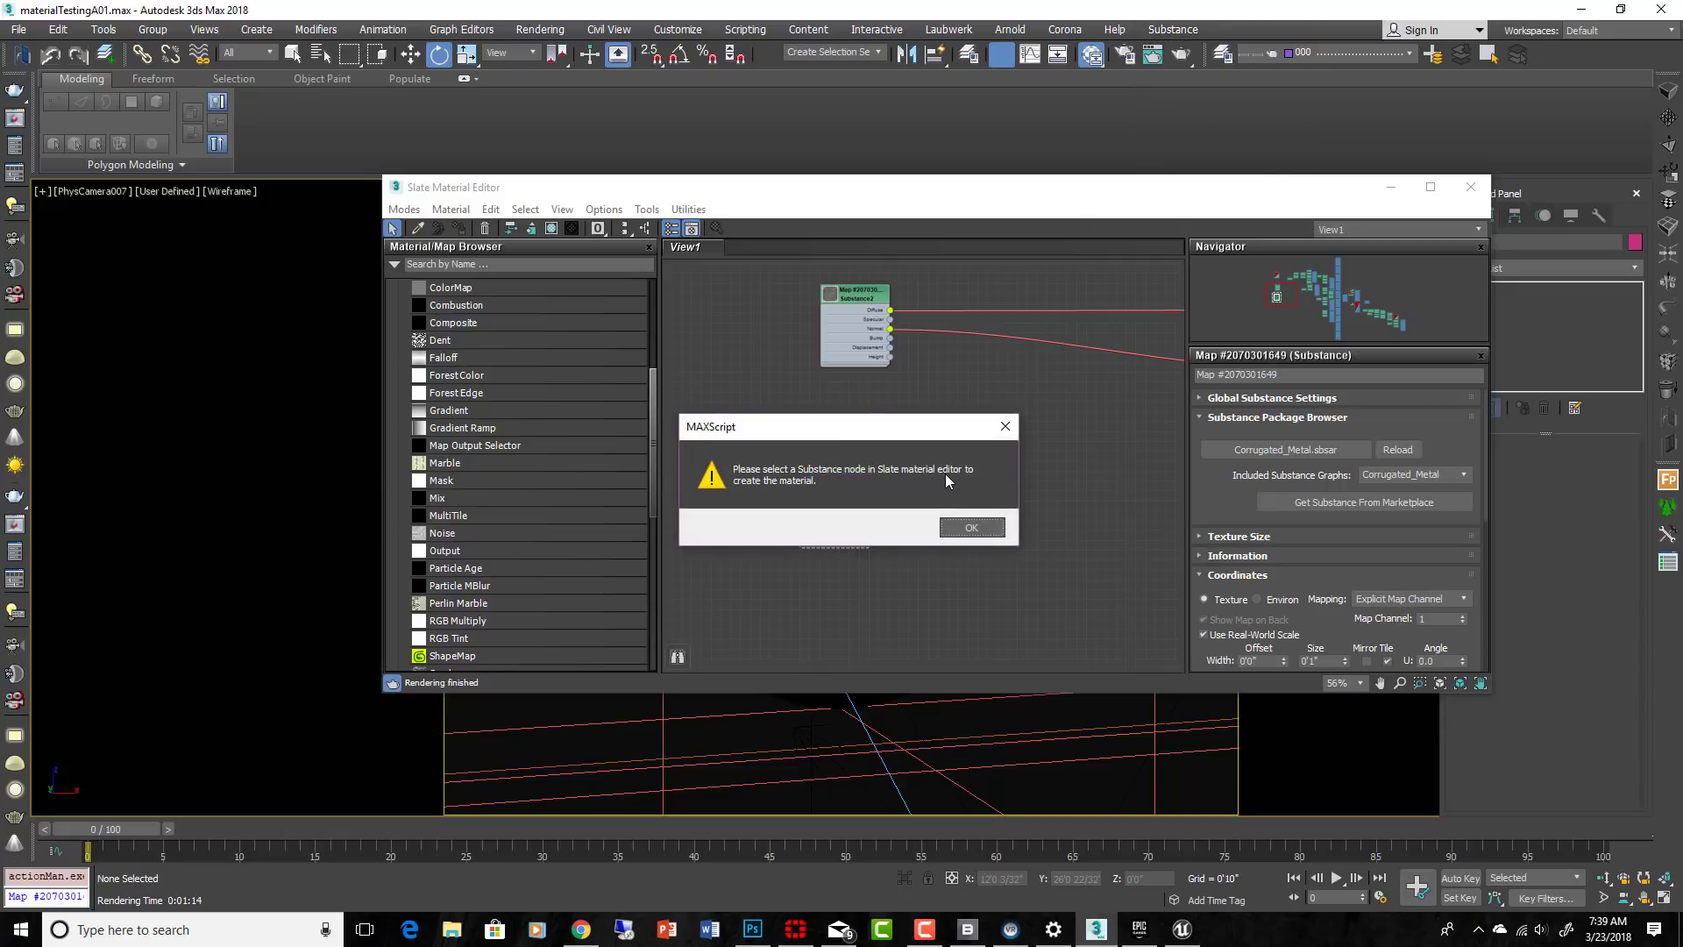
{"action": "left_click", "coordinate": [969, 524]}
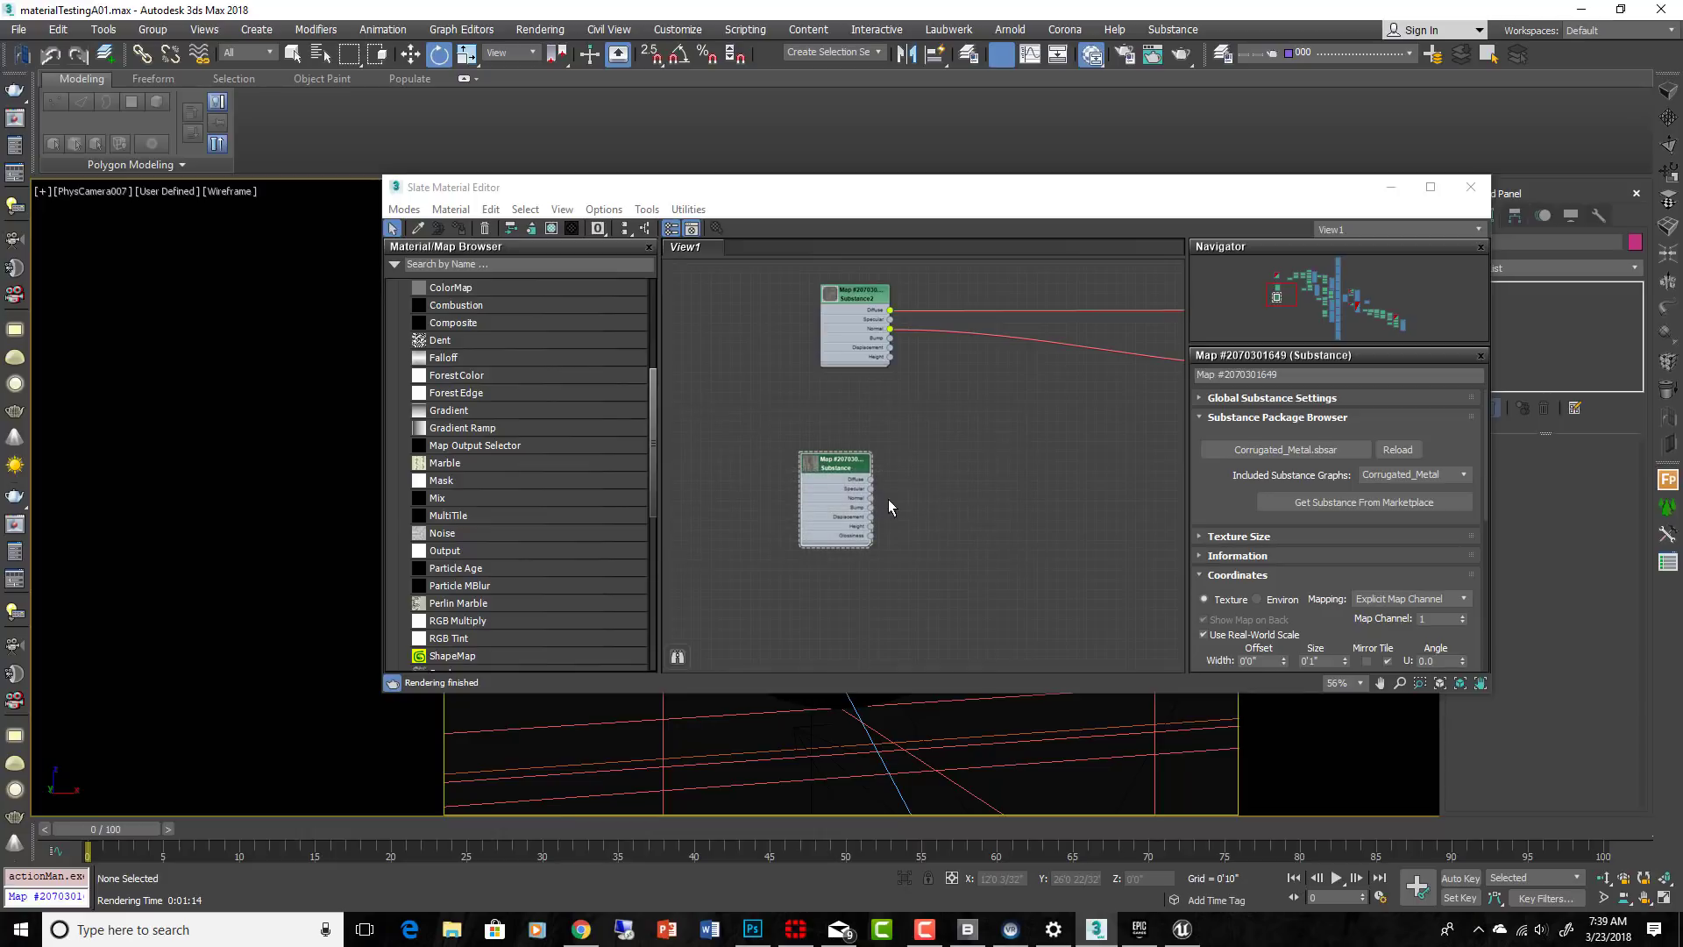
{"action": "scroll", "coordinate": [561, 537], "scroll_direction": "down", "scroll_amount": 5}
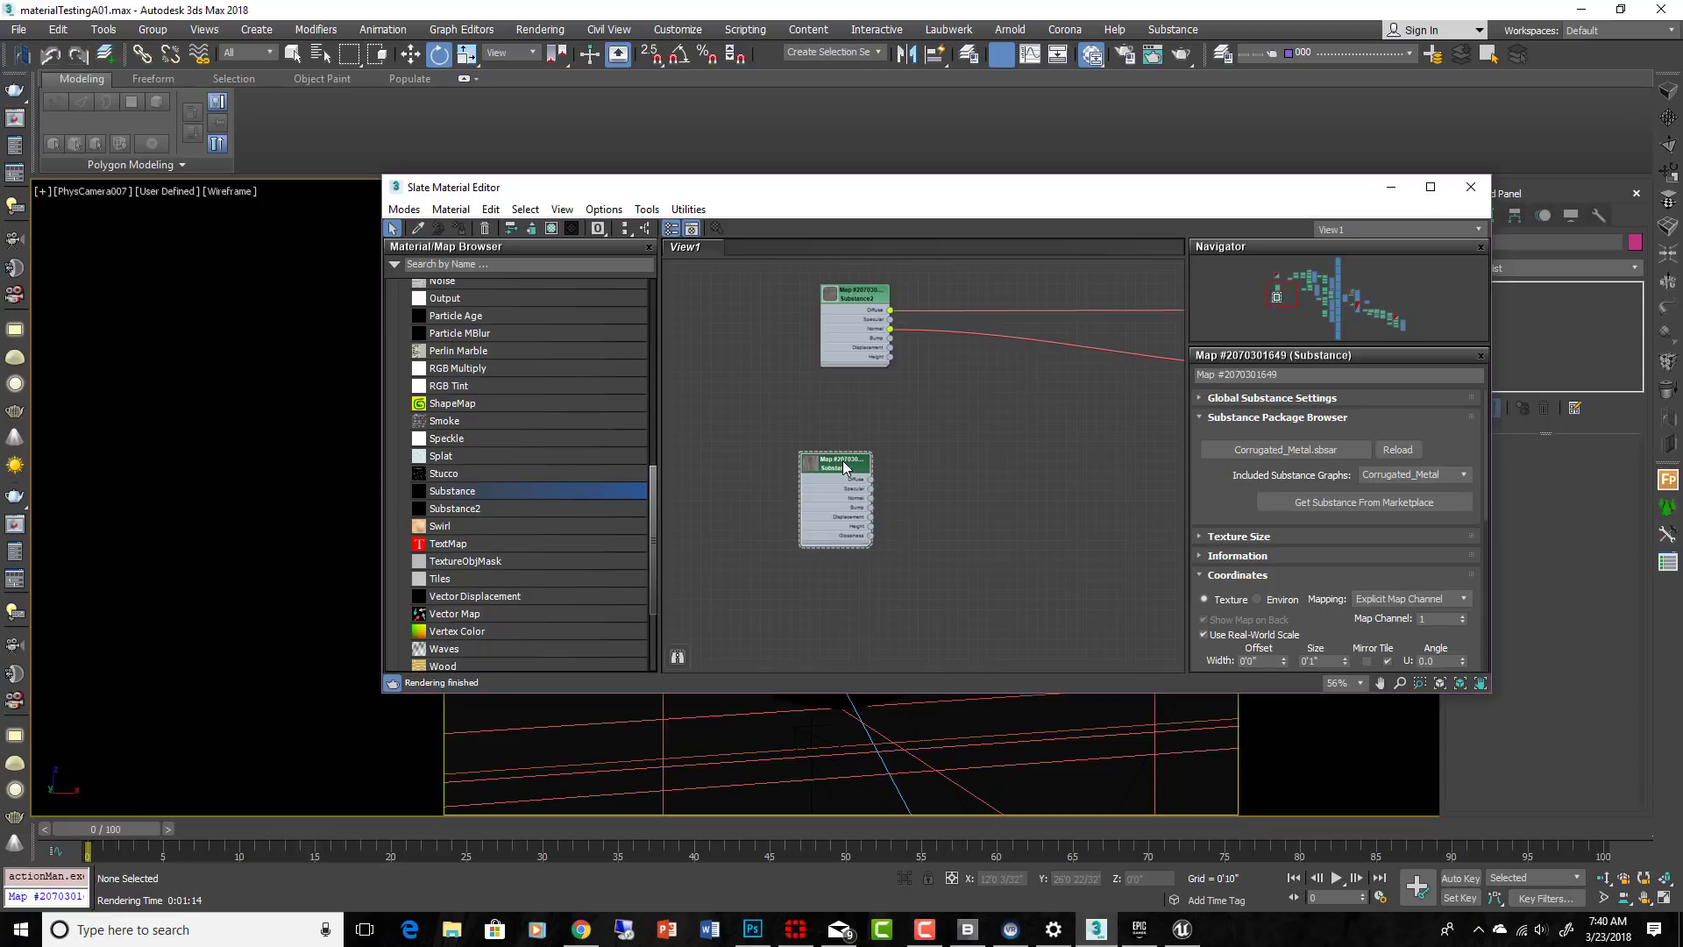
{"action": "key", "text": "Delete"}
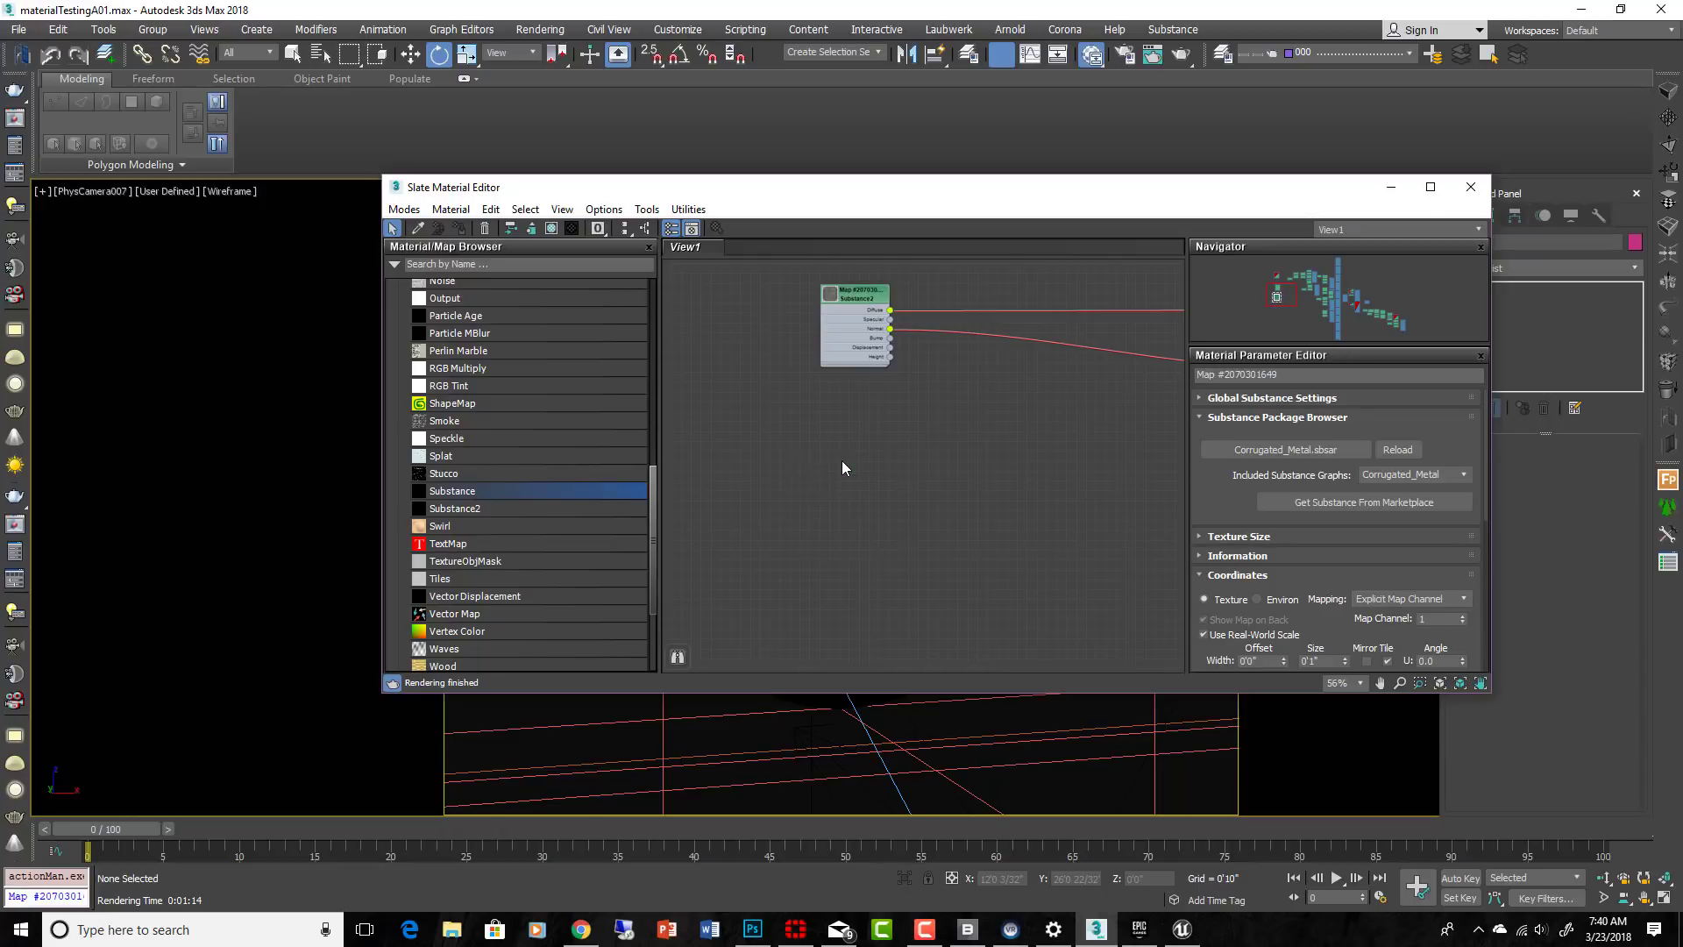
Add a Substance2 map below the Aircraft_Metal map and load Corrugated_Metal.sbsar from the 3ds Max Substance textures folder
{"action": "left_click", "coordinate": [473, 509]}
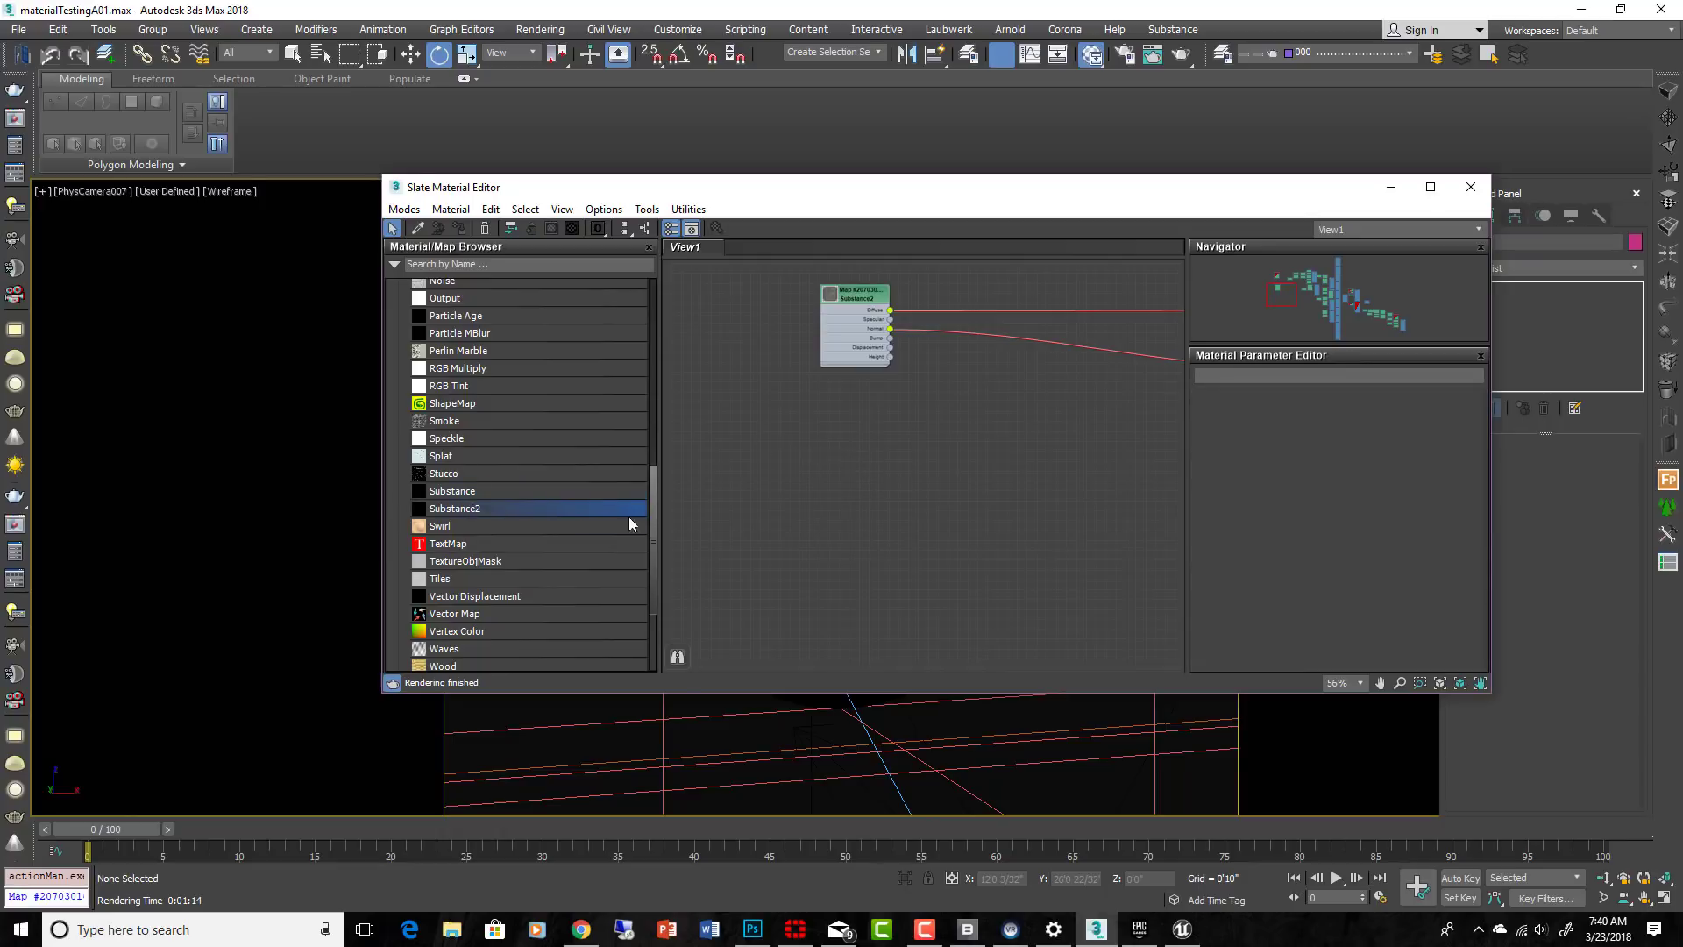
{"action": "left_click", "coordinate": [856, 509]}
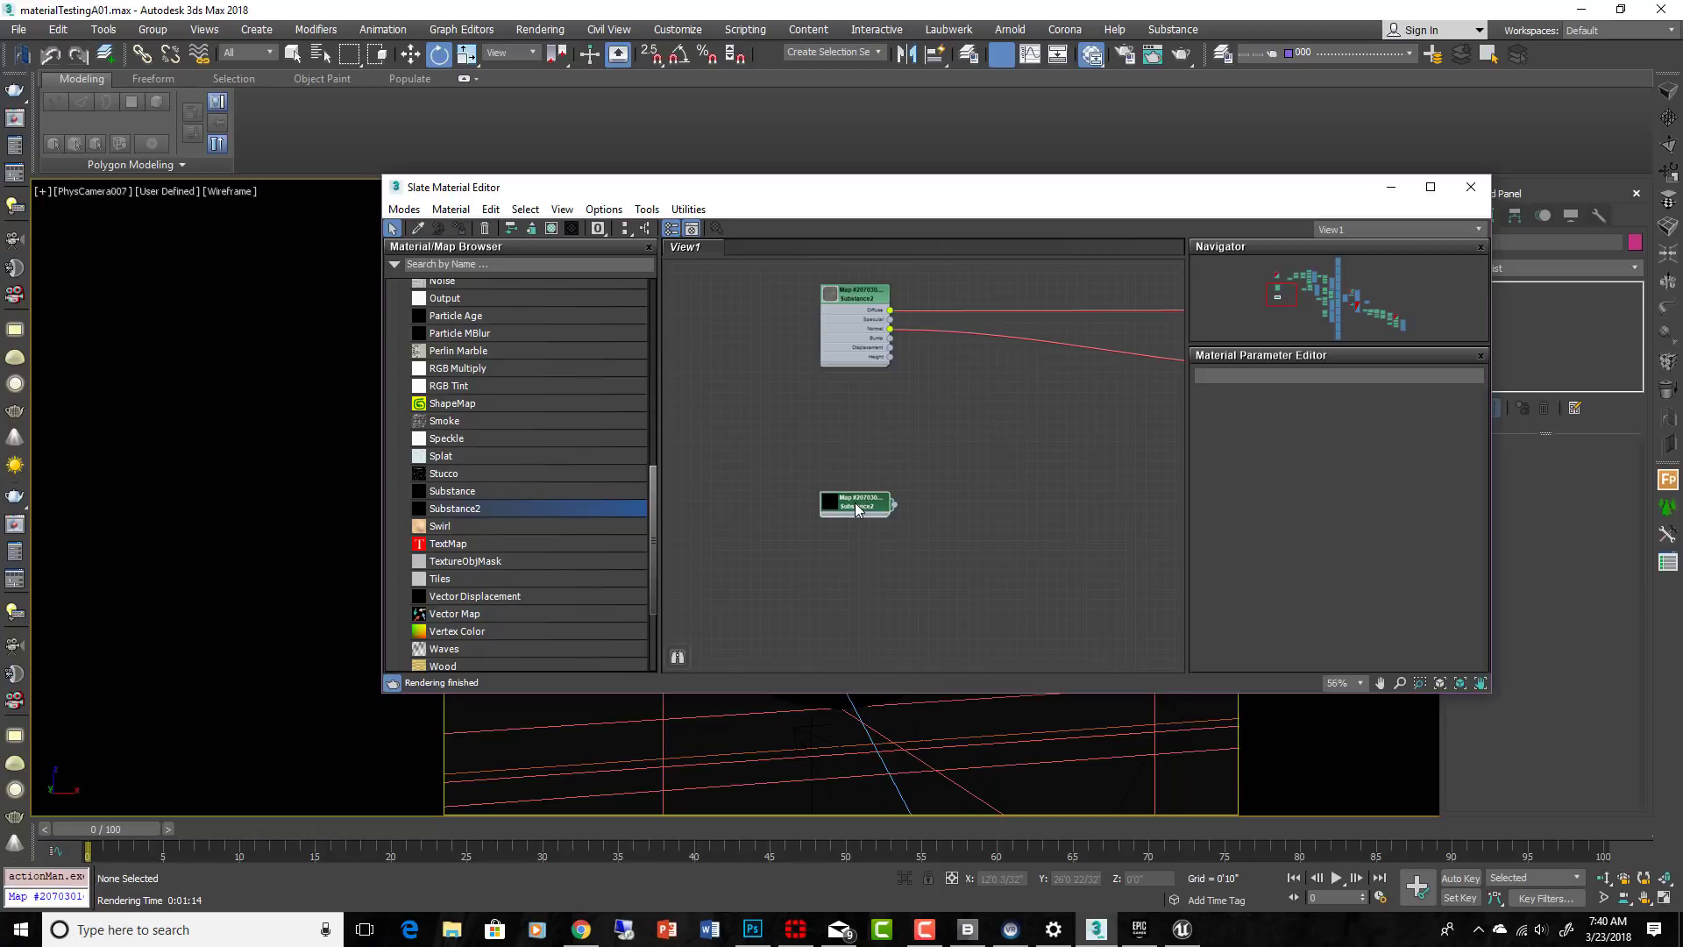
{"action": "double_click", "coordinate": [868, 507]}
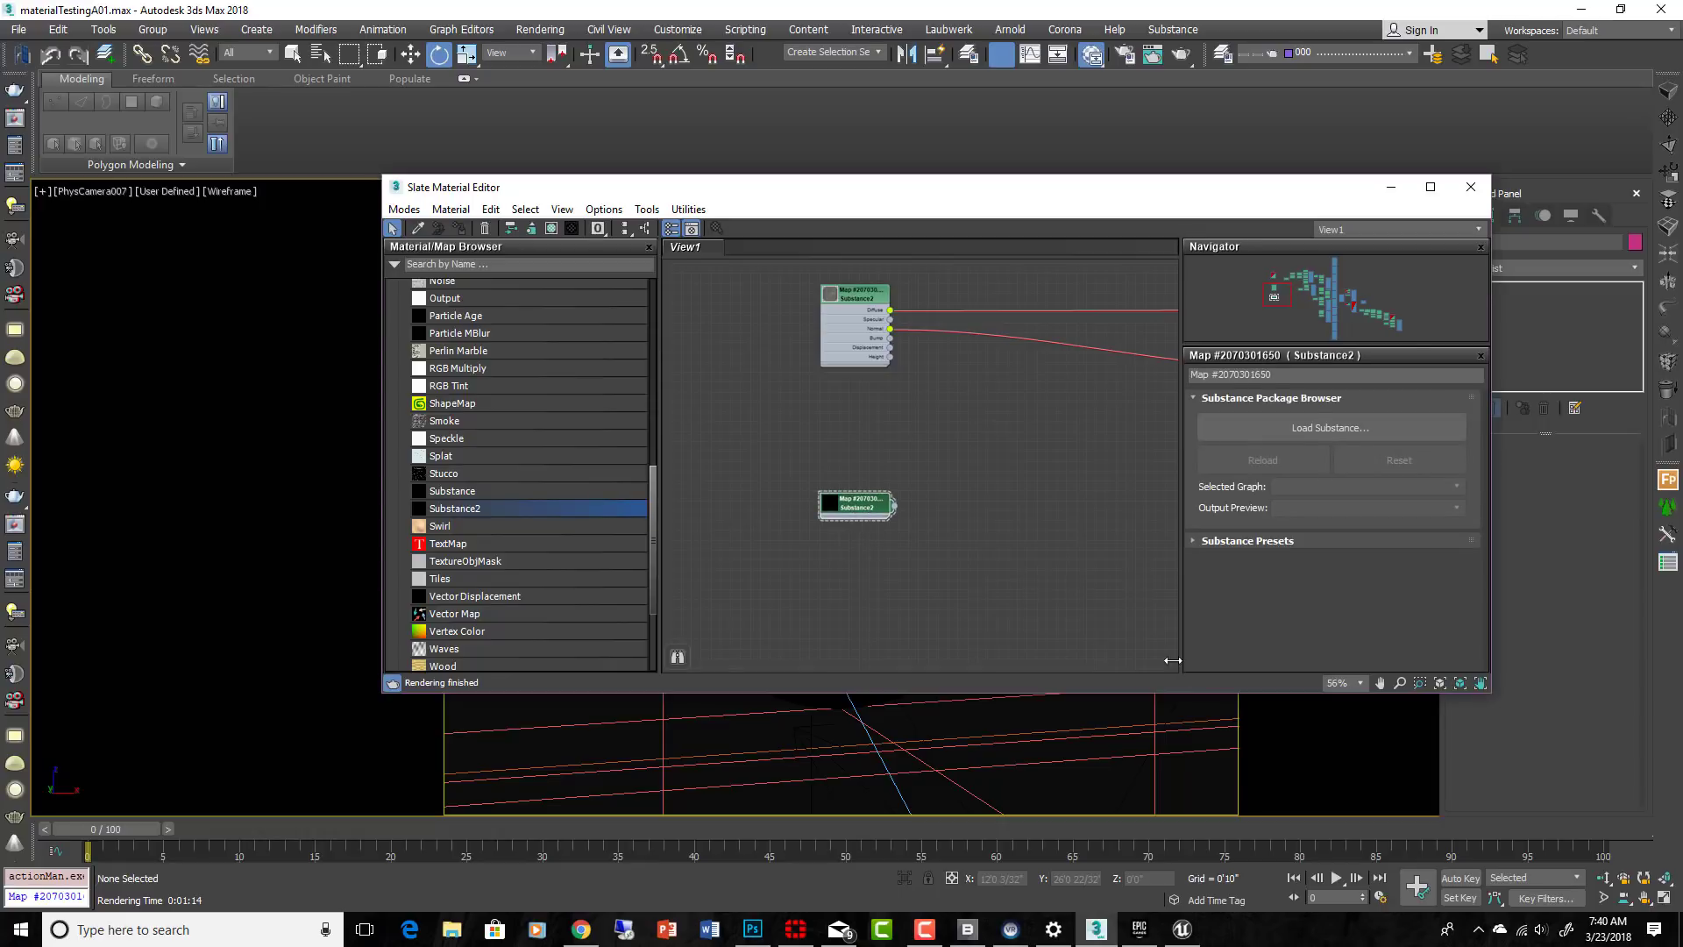
{"action": "left_click", "coordinate": [1321, 428]}
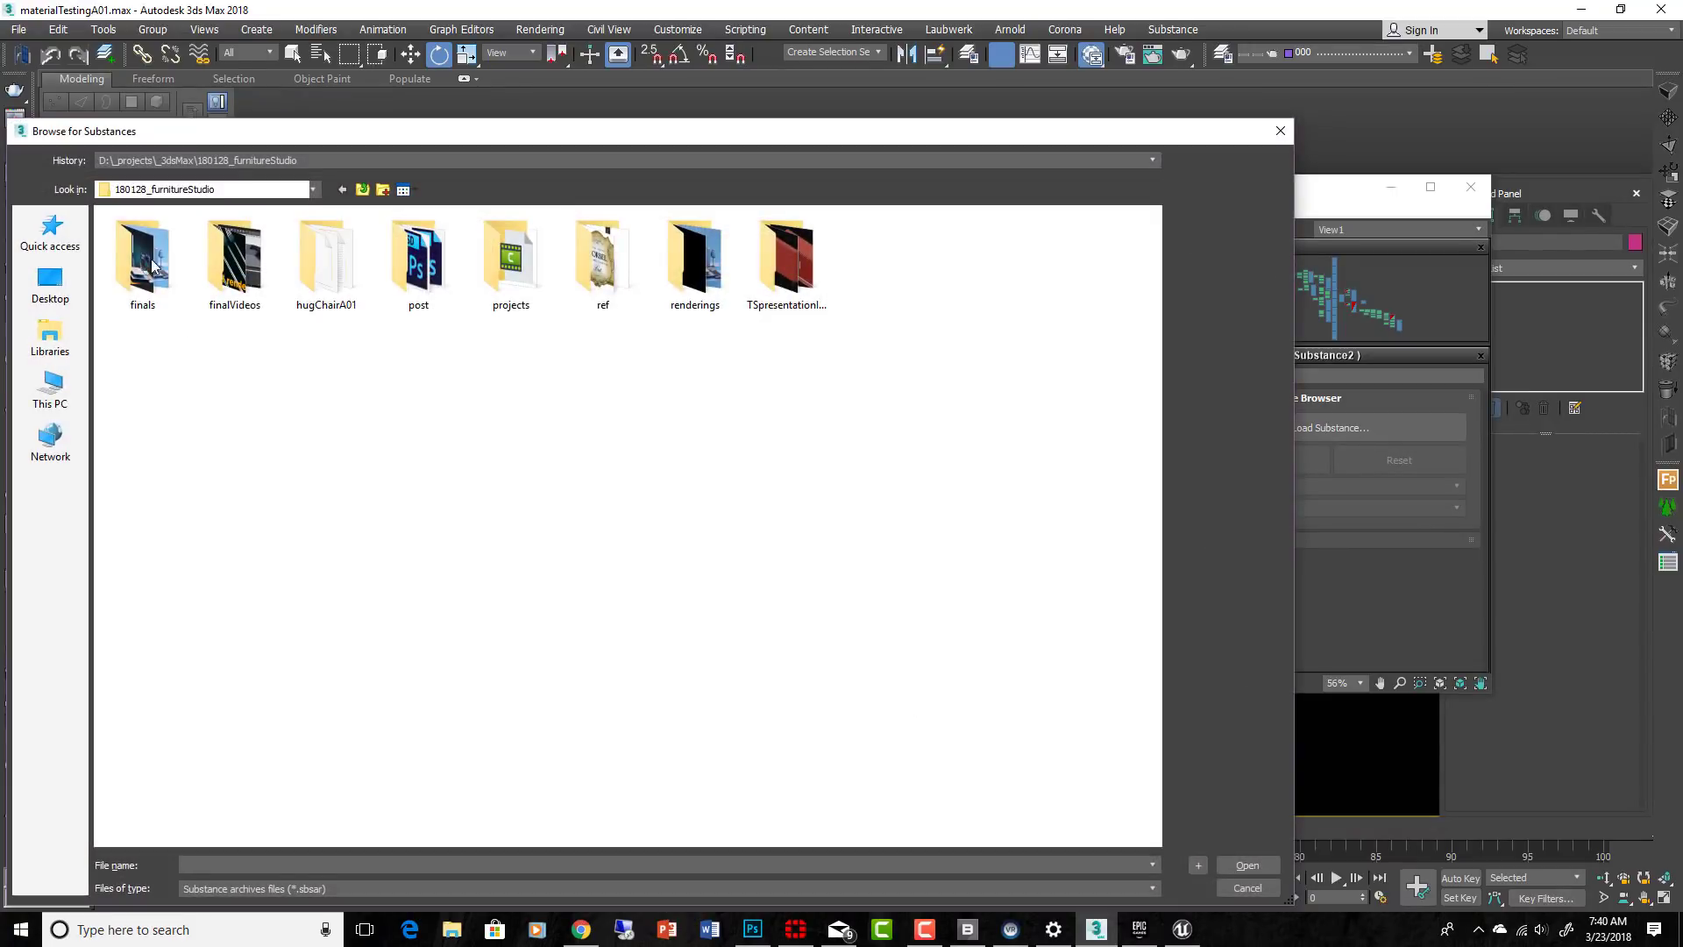
{"action": "left_click", "coordinate": [253, 164]}
{"action": "left_click", "coordinate": [201, 188]}
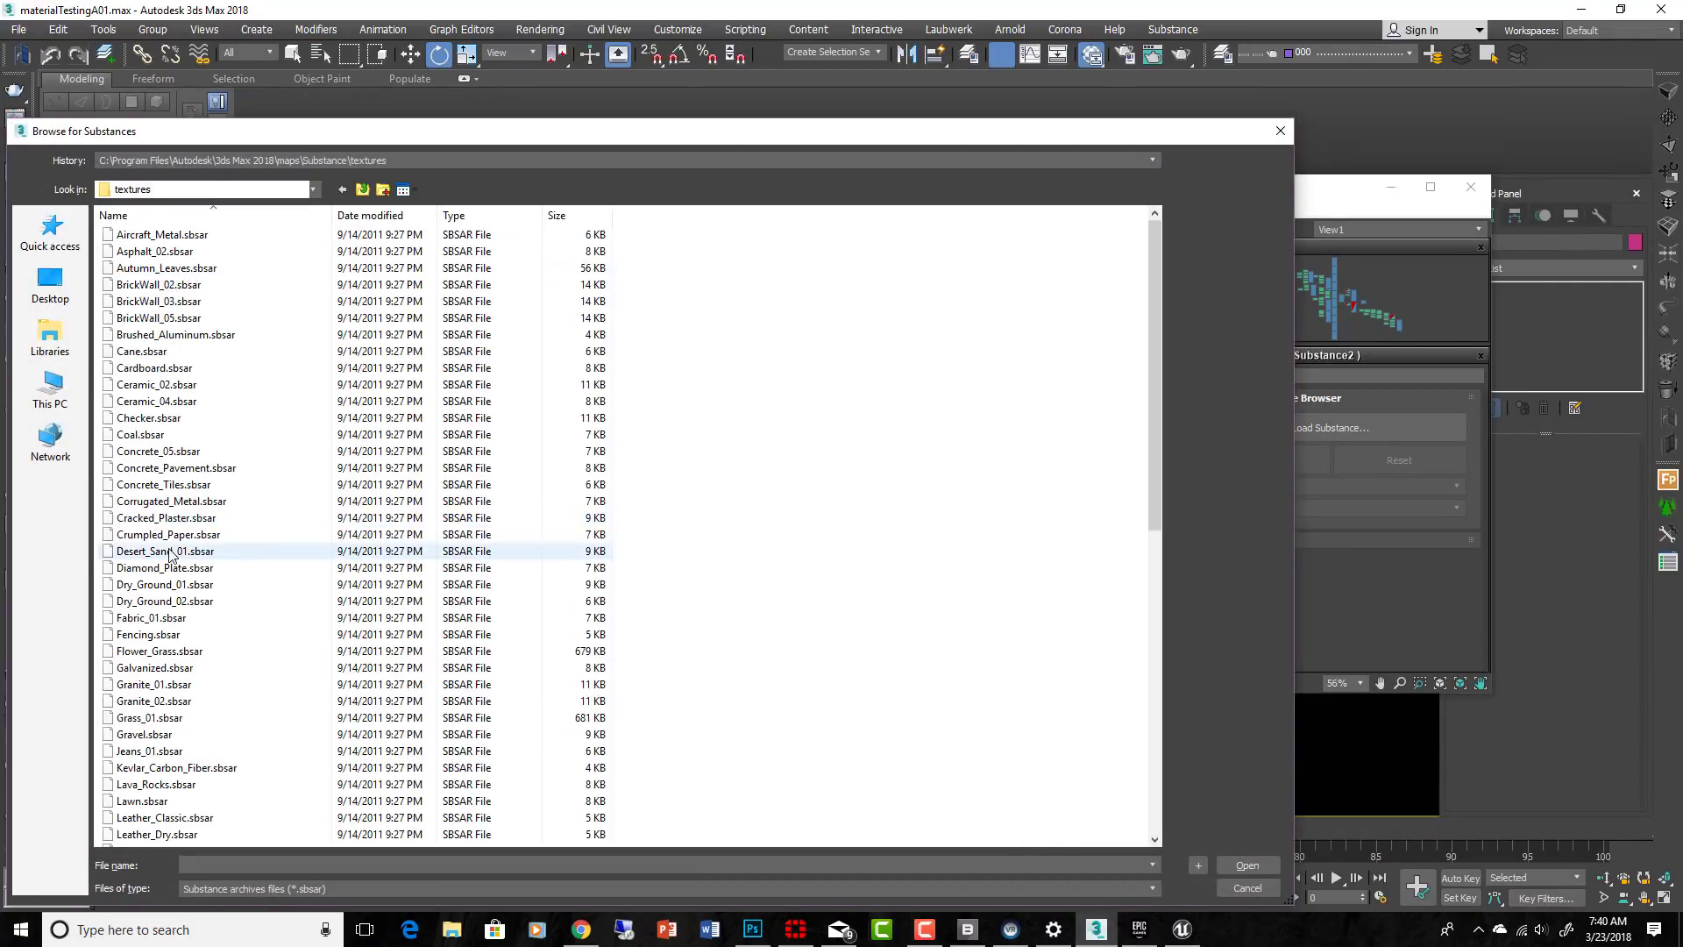
{"action": "double_click", "coordinate": [171, 501]}
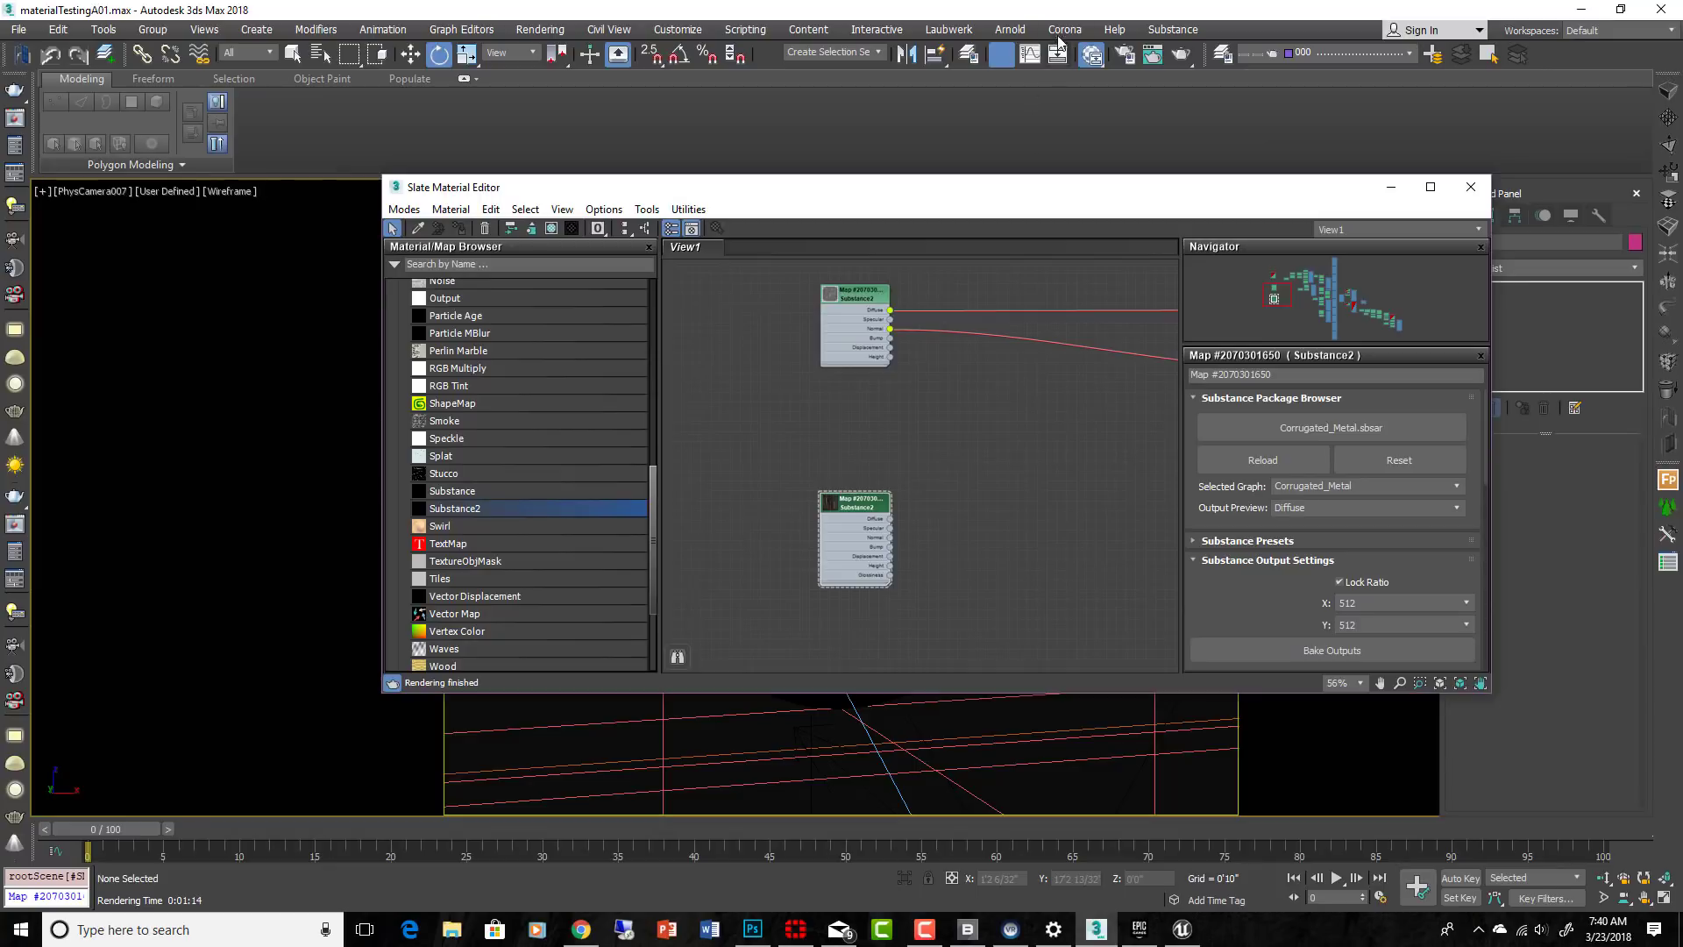
Convert the Corrugated_Metal Substance2 map with Substance To Vray and move the generated material node closer to its maps
{"action": "left_click", "coordinate": [1189, 31]}
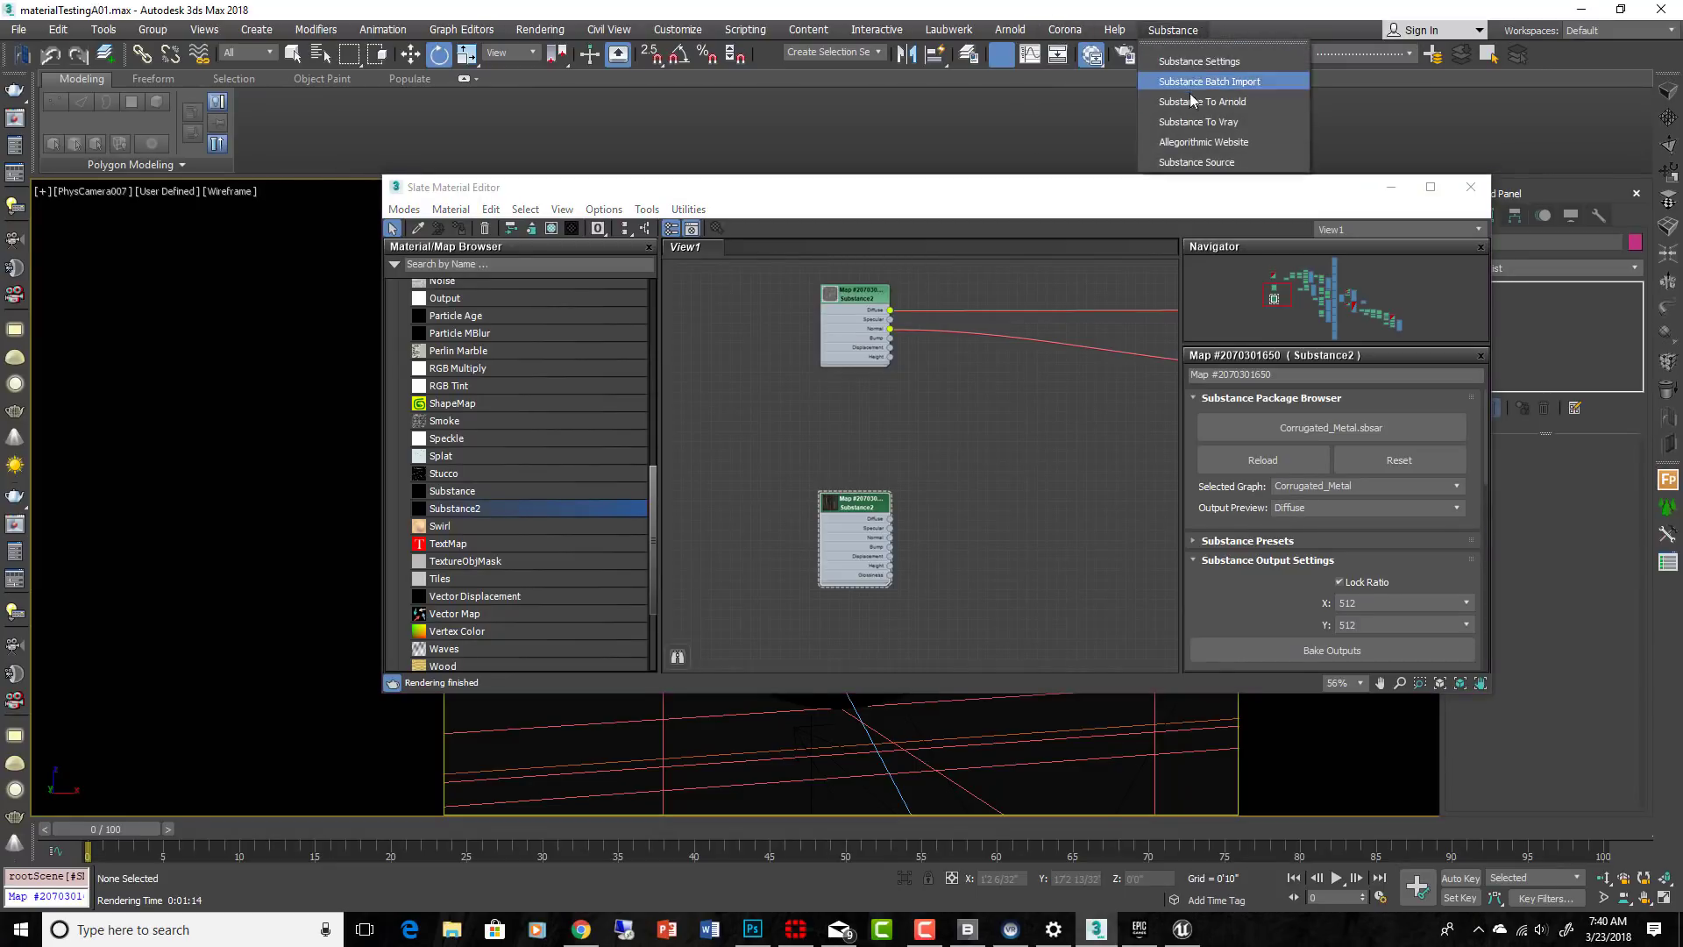
{"action": "left_click", "coordinate": [1192, 125]}
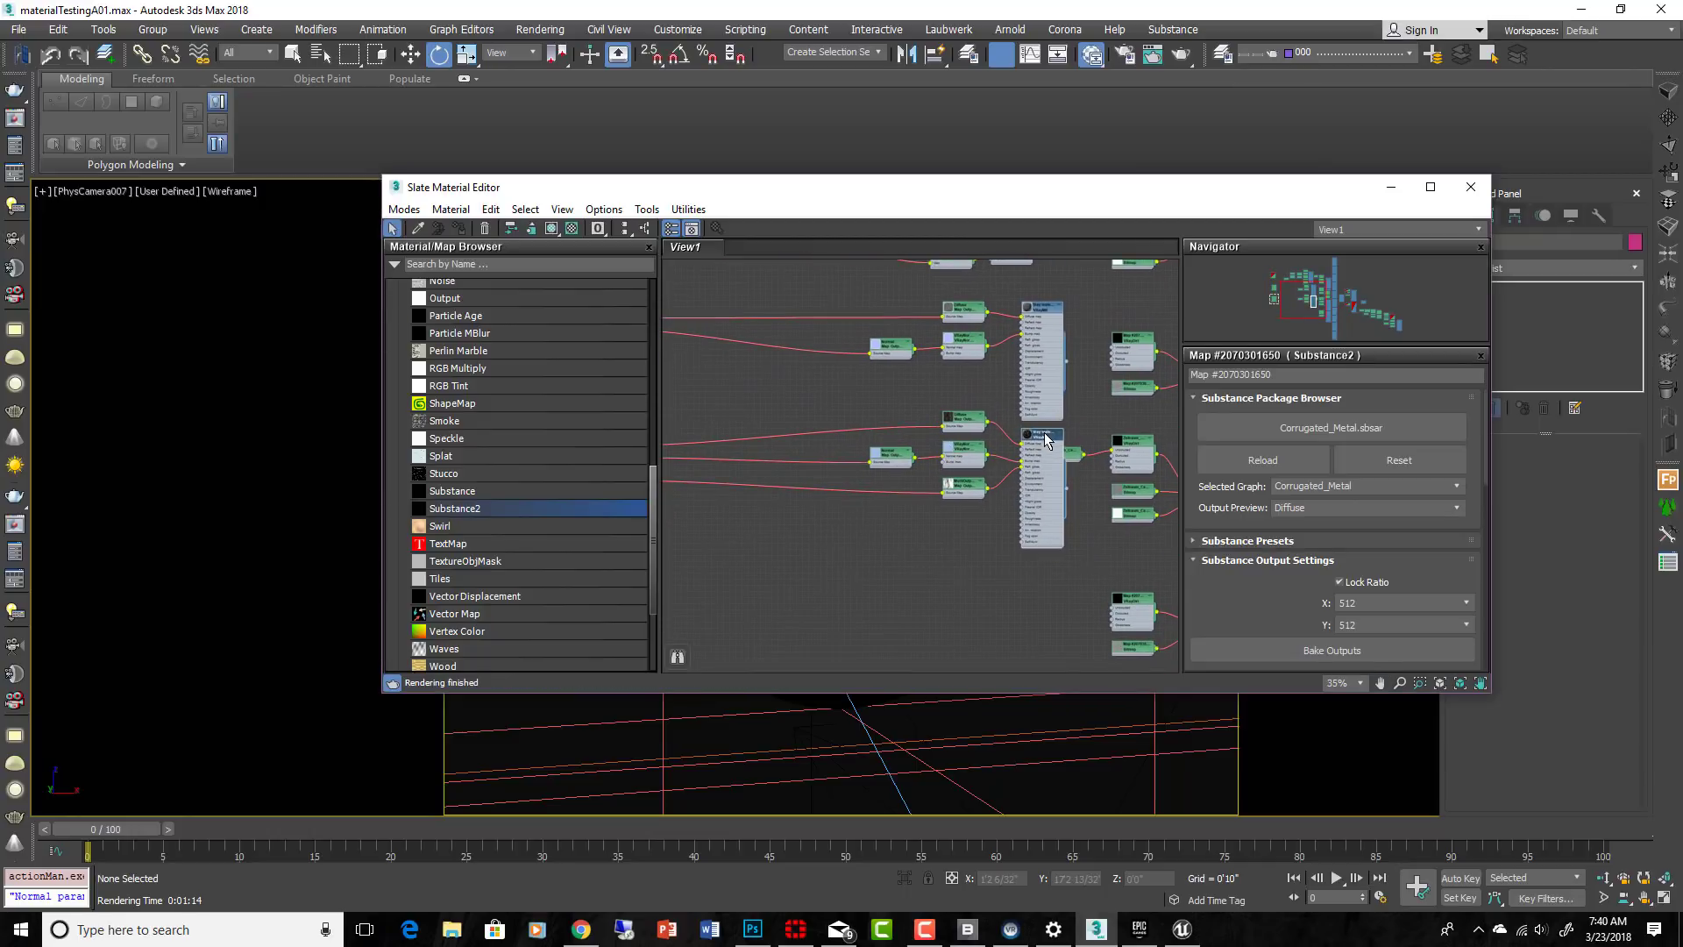
{"action": "left_click_drag", "start_coordinate": [1045, 435], "coordinate": [1020, 448]}
{"action": "middle_click_drag", "start_coordinate": [919, 485], "coordinate": [1063, 458]}
{"action": "scroll", "coordinate": [1064, 456], "scroll_direction": "down", "scroll_amount": 1}
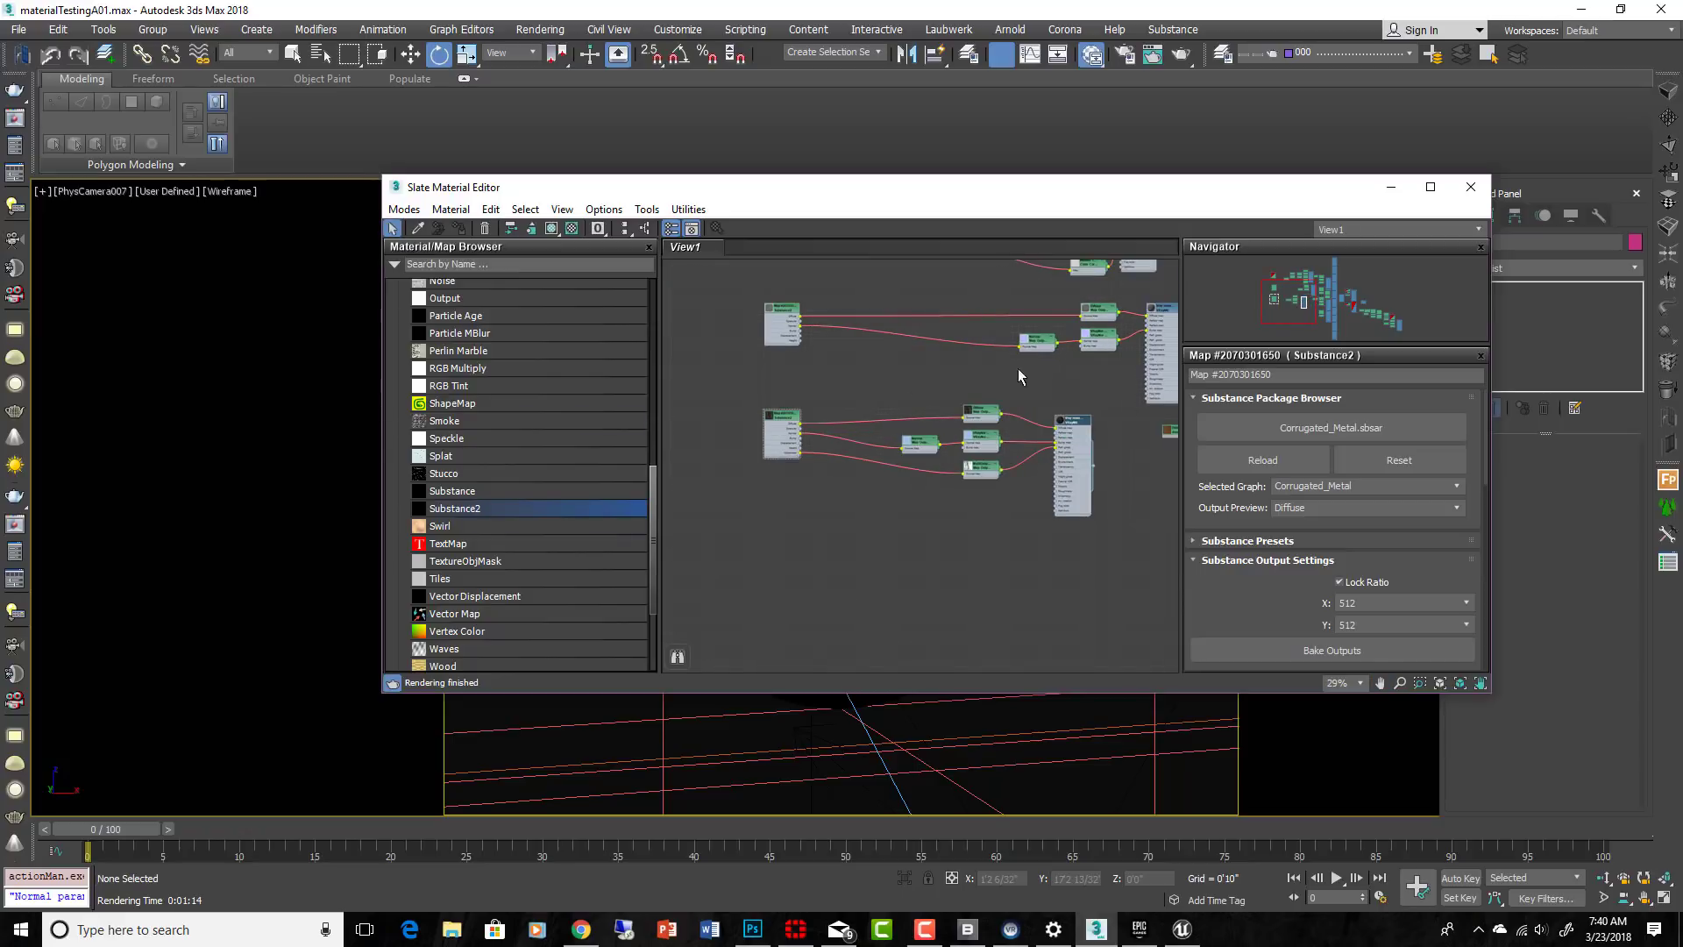
{"action": "scroll", "coordinate": [848, 579], "scroll_direction": "up", "scroll_amount": 1}
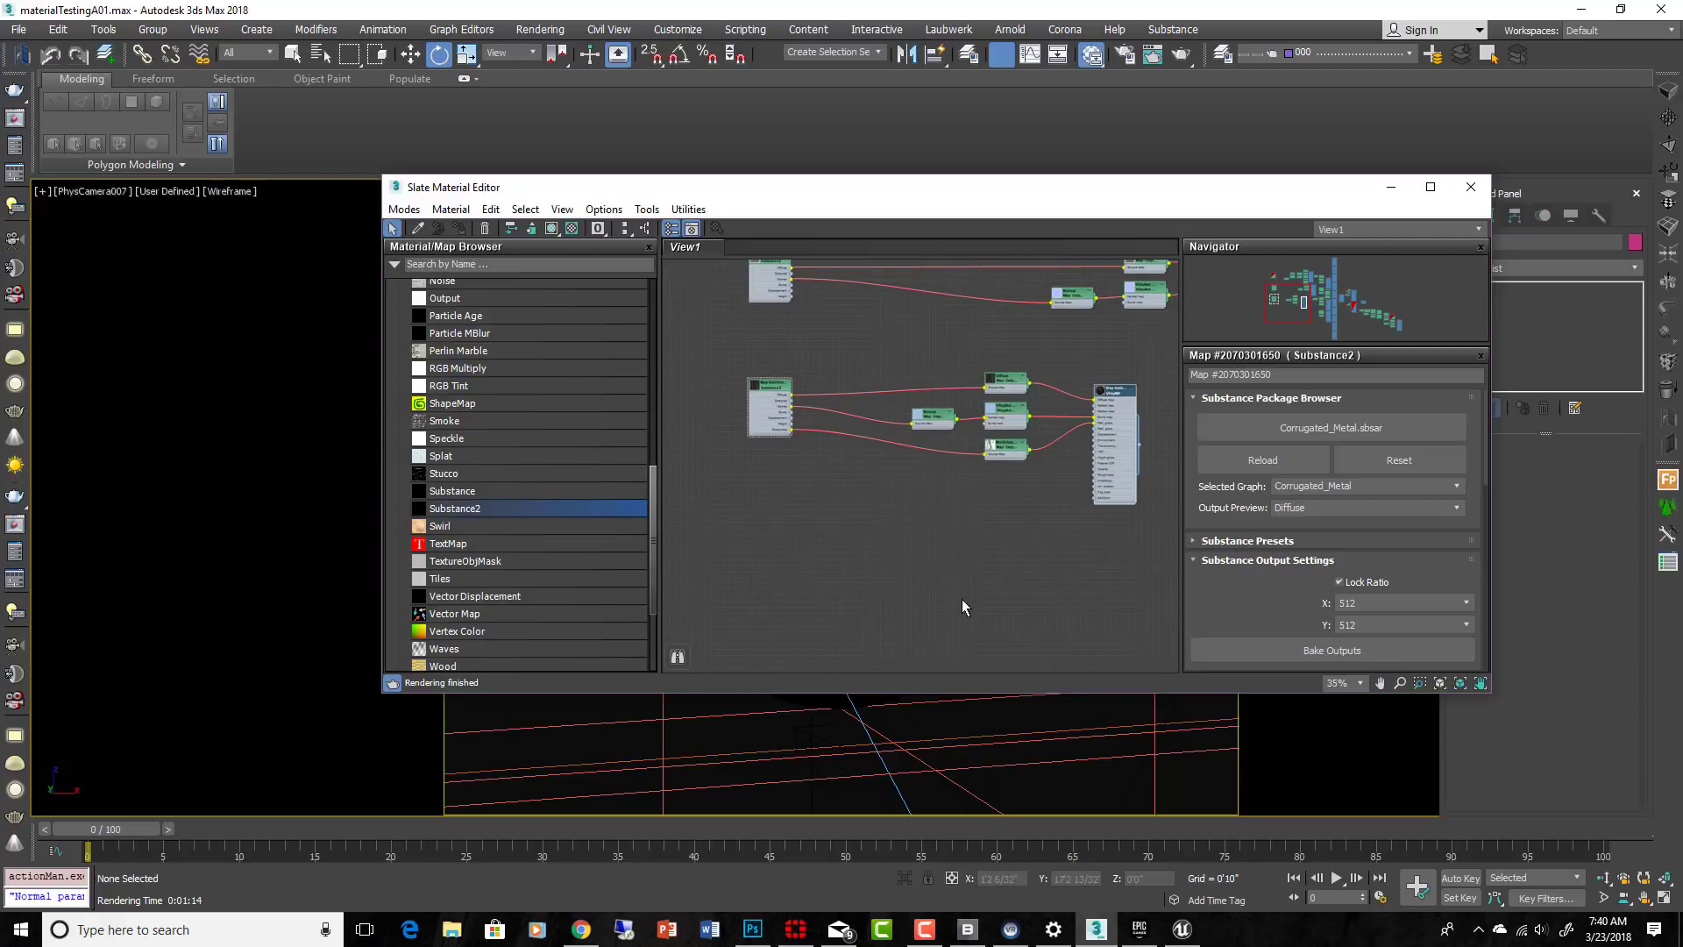
Add another Substance2 map below the Corrugated_Metal network and open its parameters
{"action": "left_click_drag", "start_coordinate": [737, 524], "coordinate": [771, 538]}
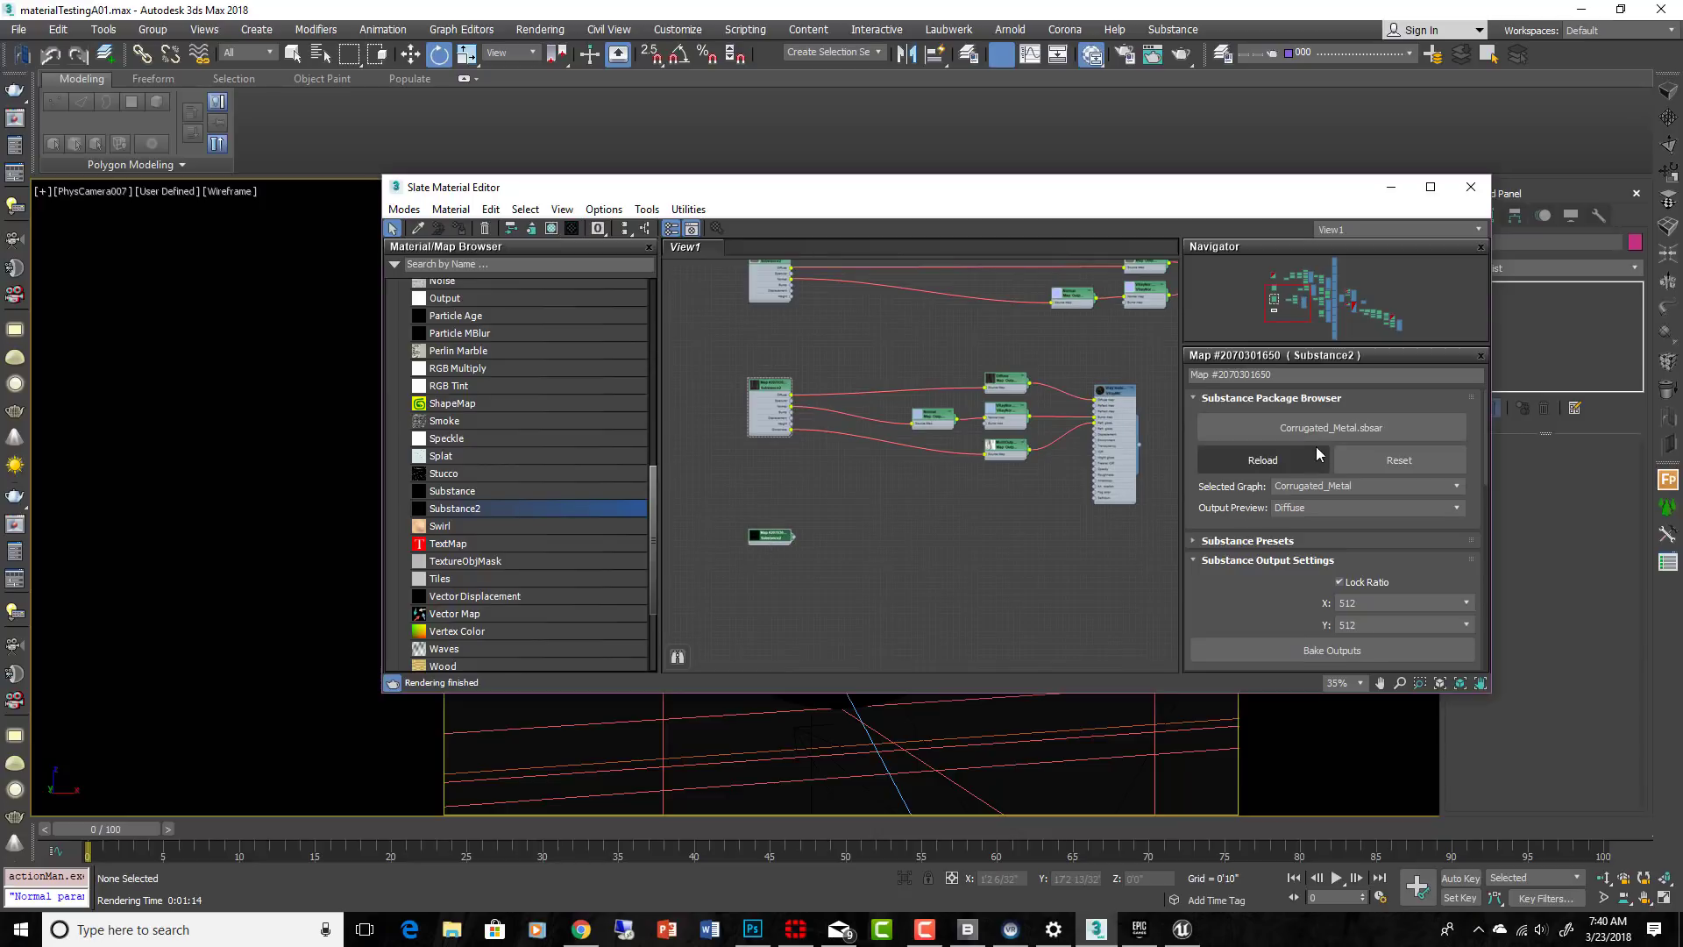
{"action": "double_click", "coordinate": [769, 537]}
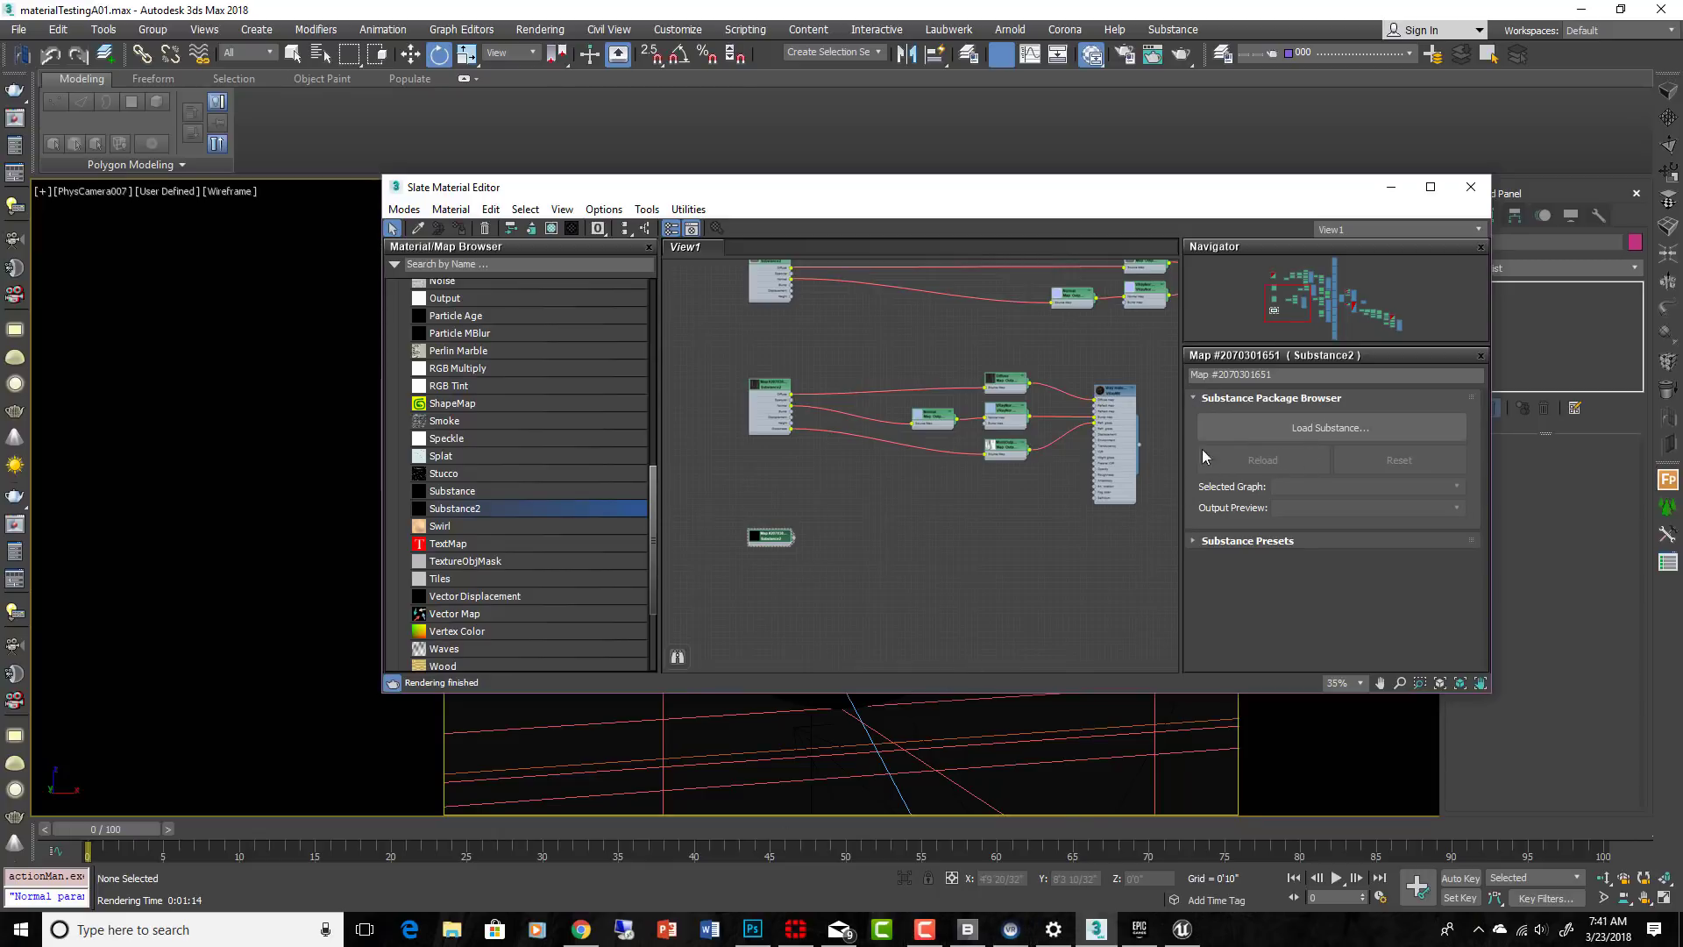
Open the Substance Source website from the Substance plugin and look through the owned materials in My Assets
{"action": "left_click", "coordinate": [1181, 31]}
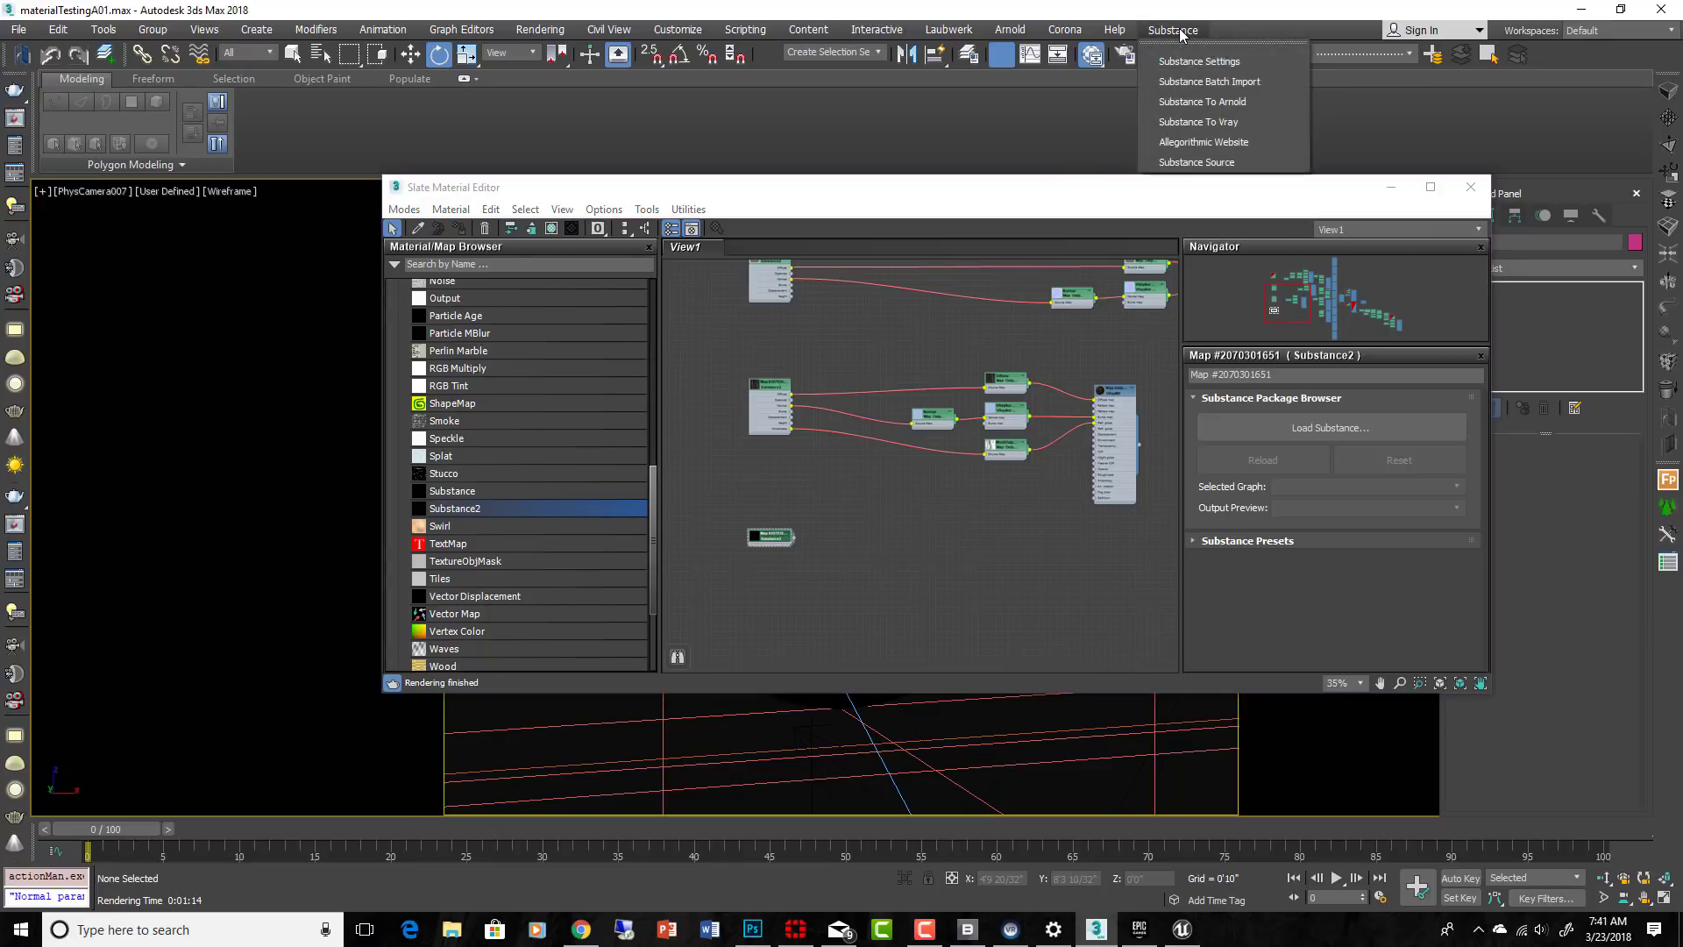
{"action": "left_click", "coordinate": [1191, 157]}
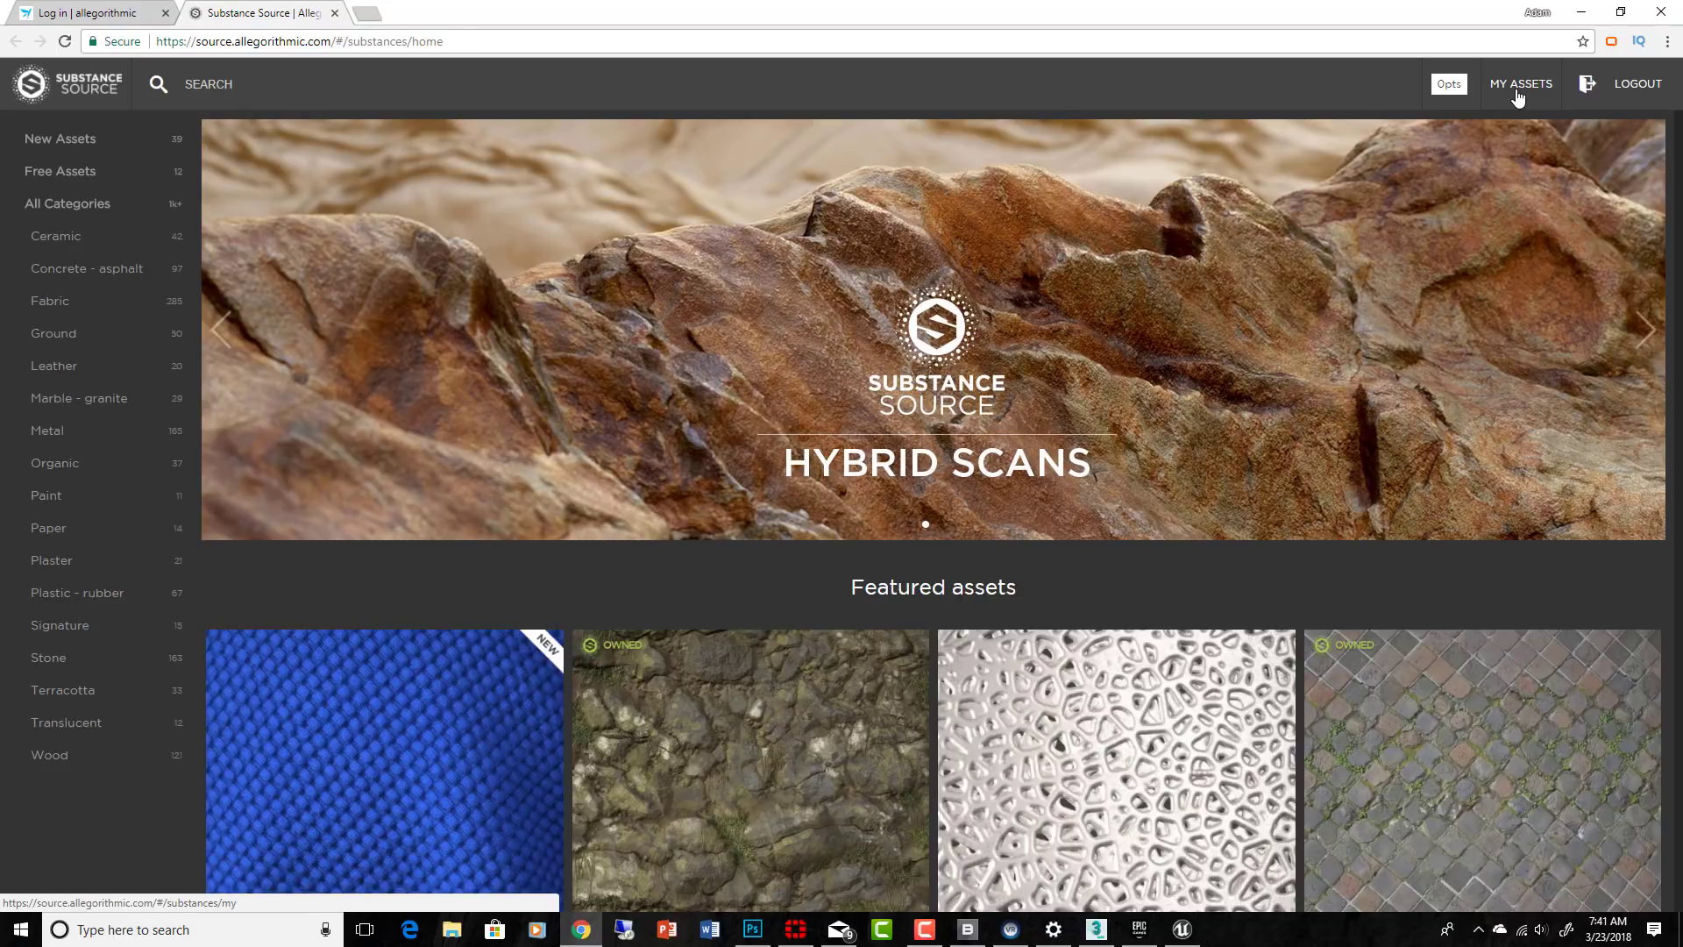
{"action": "left_click", "coordinate": [1519, 91]}
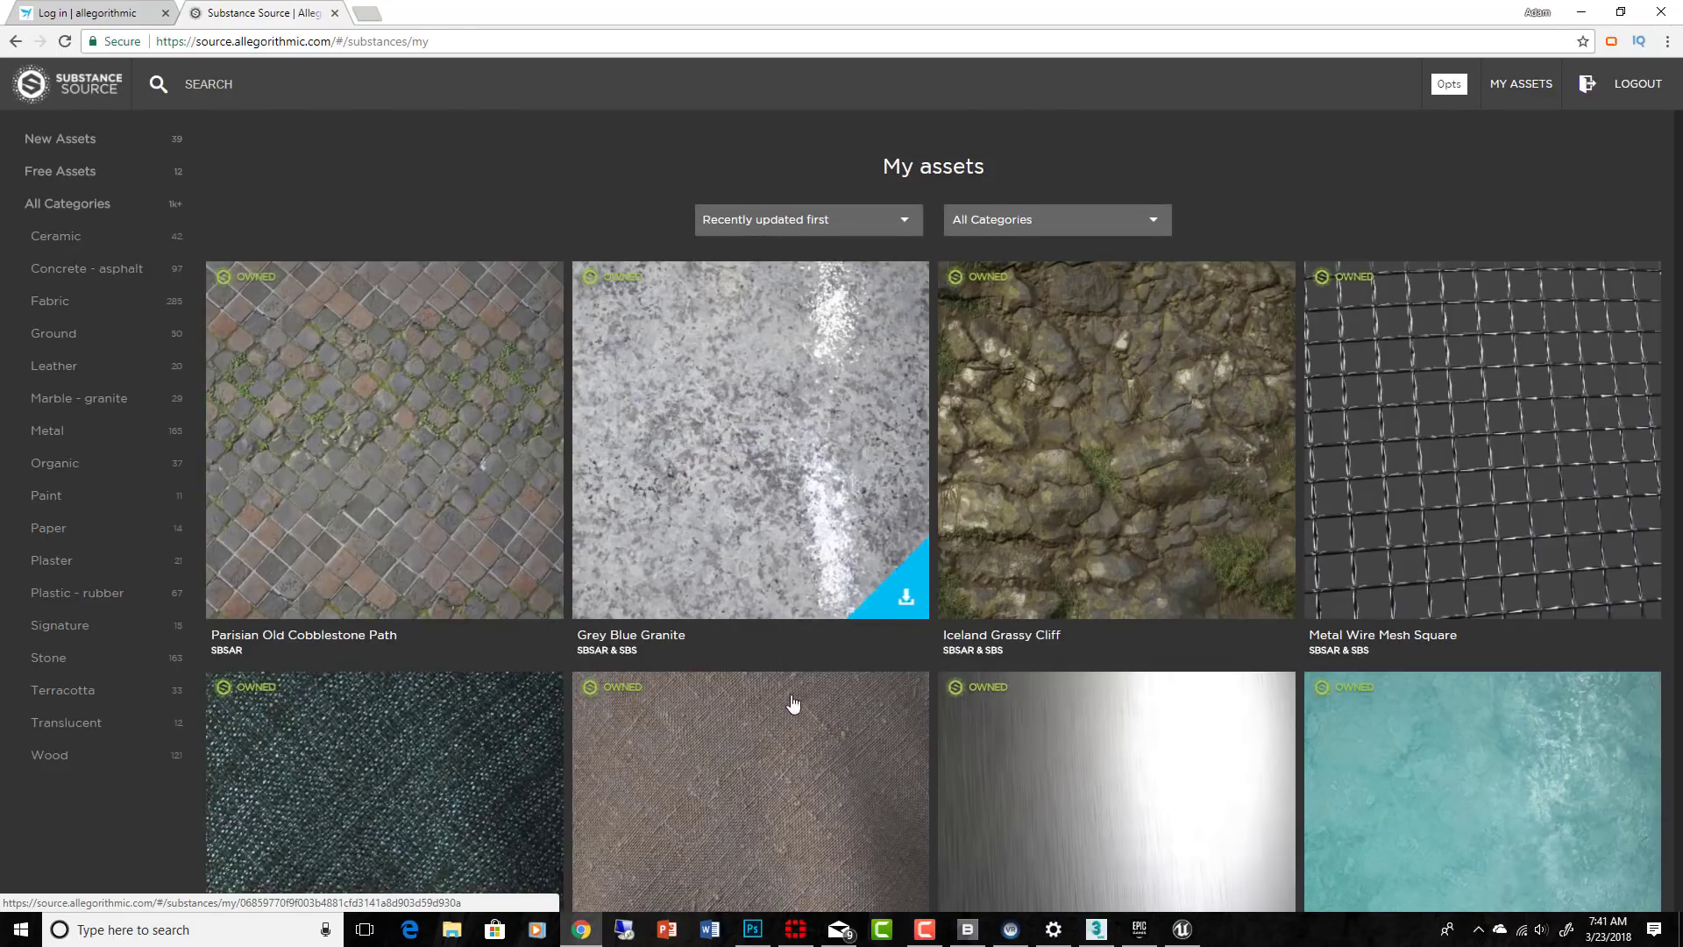
{"action": "scroll", "coordinate": [1105, 780], "scroll_direction": "down", "scroll_amount": 4}
{"action": "scroll", "coordinate": [1134, 771], "scroll_direction": "down", "scroll_amount": 10}
{"action": "scroll", "coordinate": [1135, 772], "scroll_direction": "up", "scroll_amount": 14}
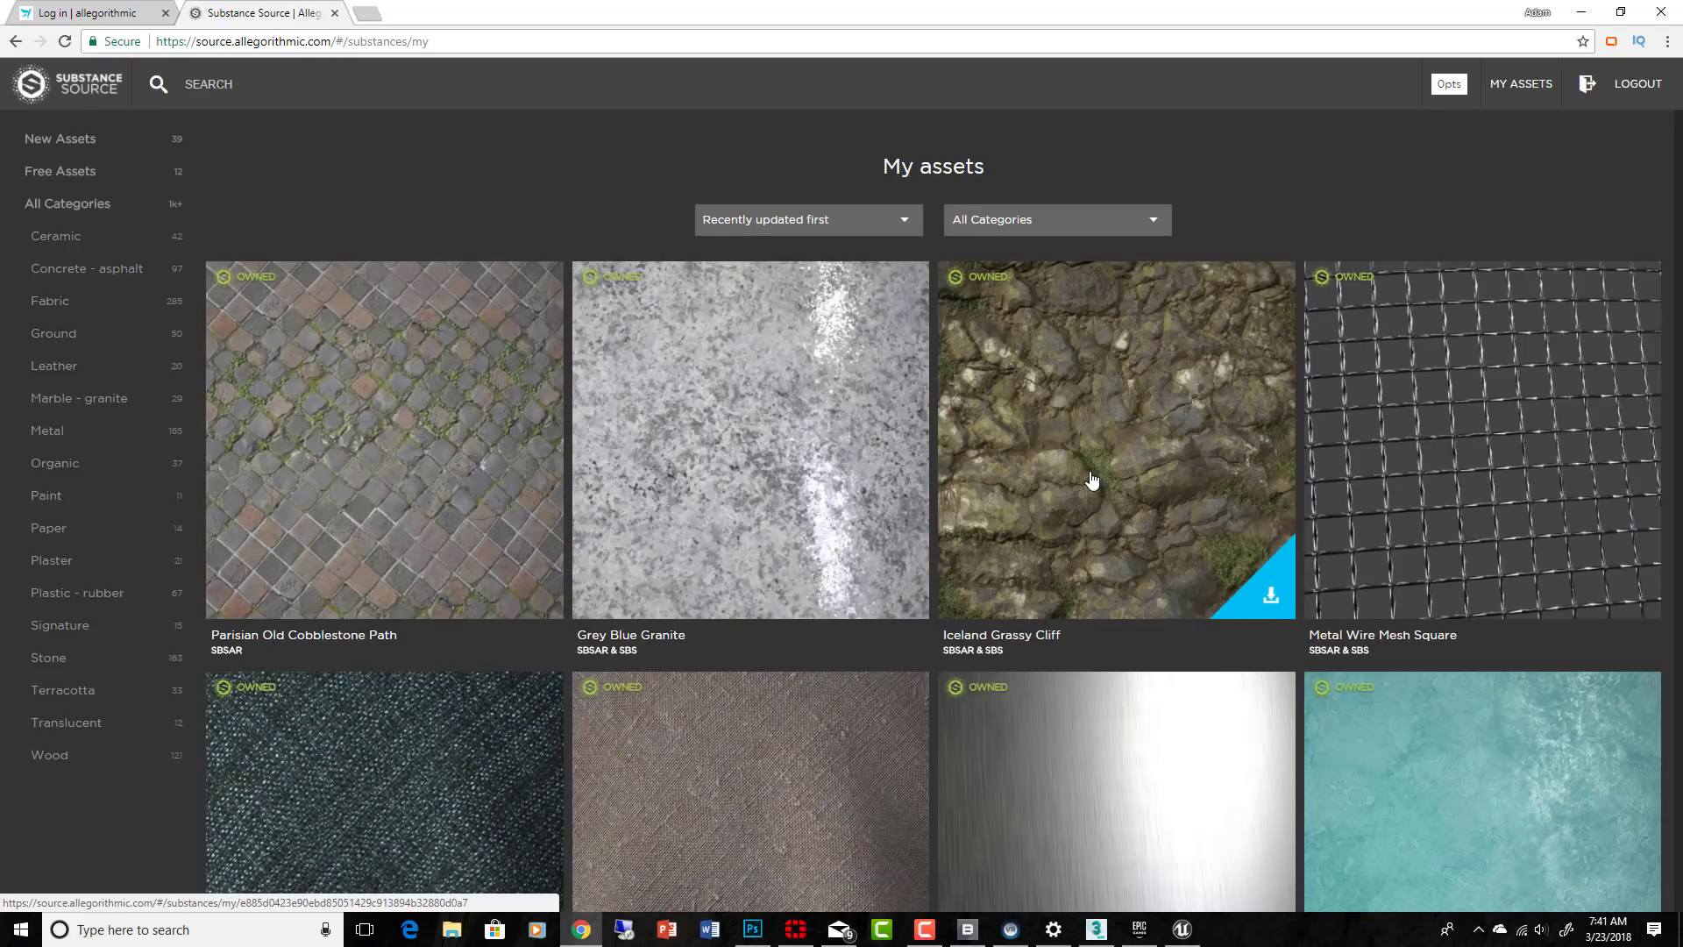
Start downloading Iceland Grassy Cliff to the substances folder, cancel the save and return to 3ds Max
{"action": "left_click", "coordinate": [1270, 603]}
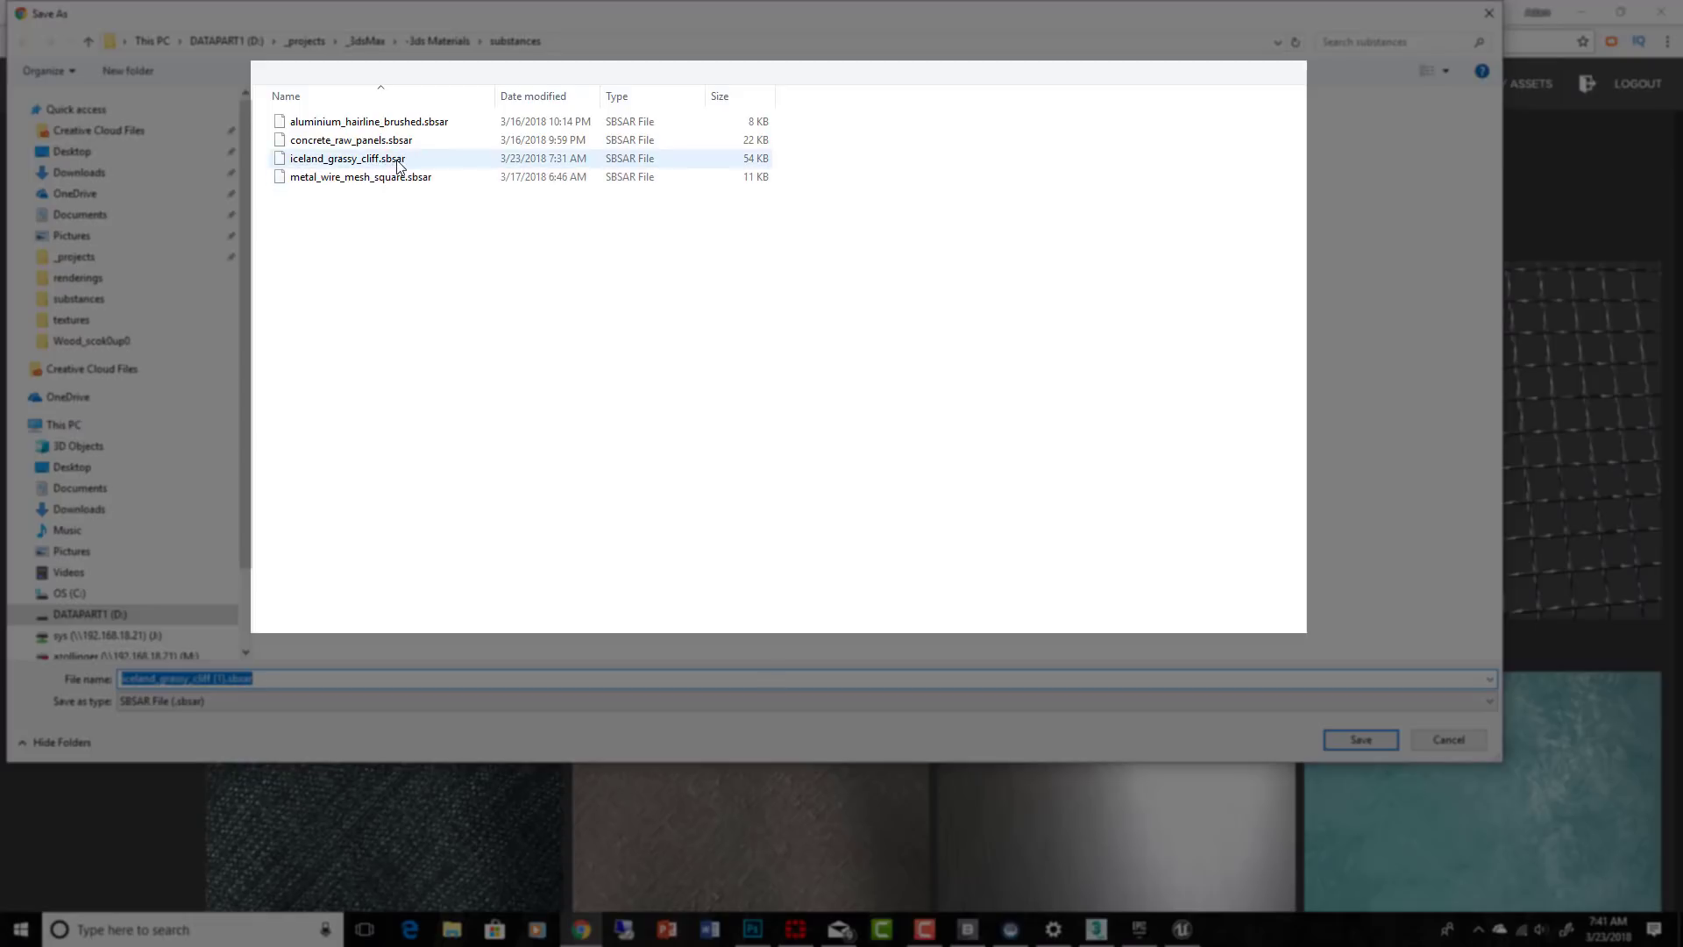
{"action": "left_click", "coordinate": [1435, 750]}
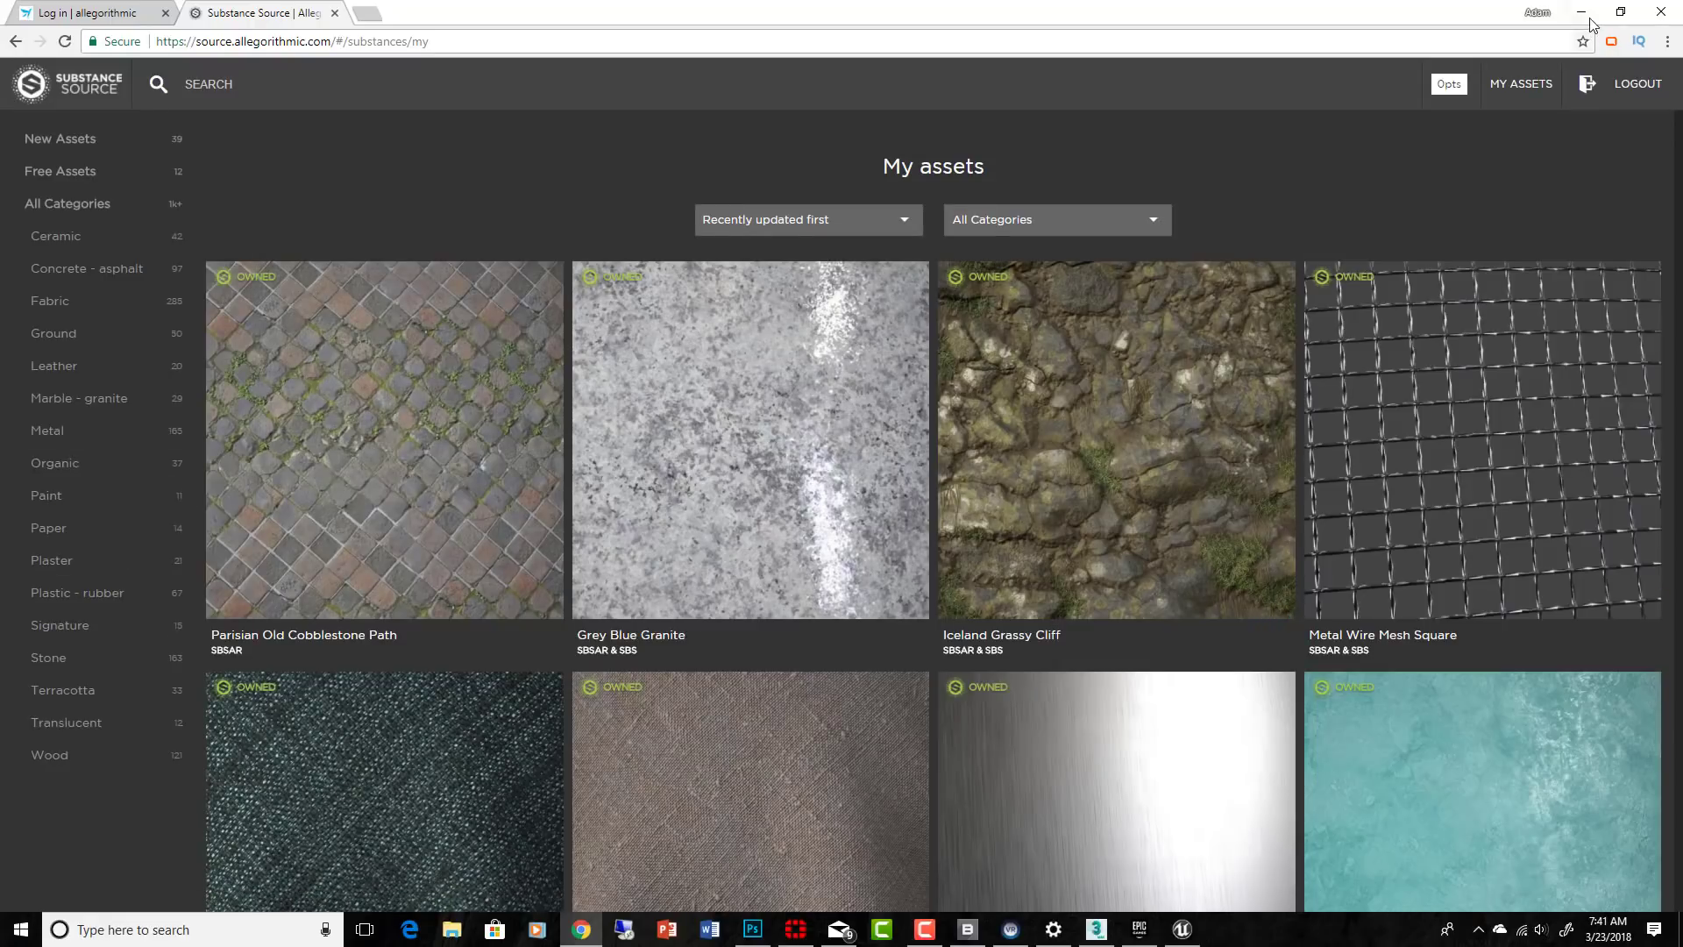
{"action": "left_click", "coordinate": [1583, 14]}
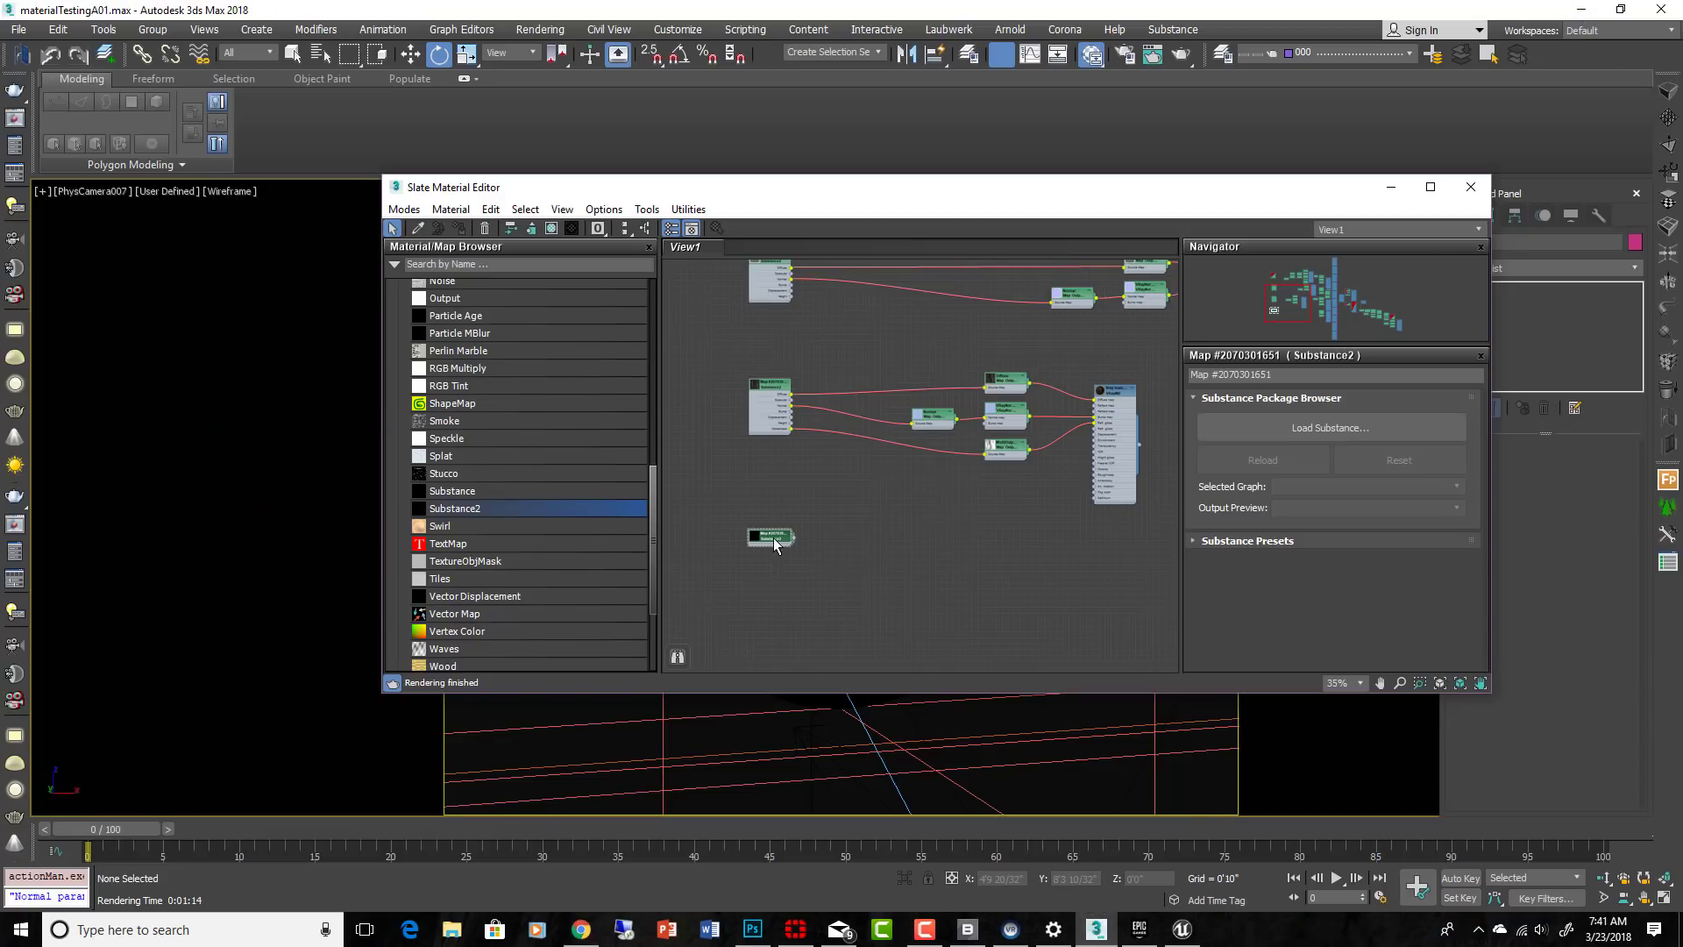
Load iceland_grassy_cliff.sbsar from the substances folder into the new Substance2 map
{"action": "left_click", "coordinate": [1400, 434]}
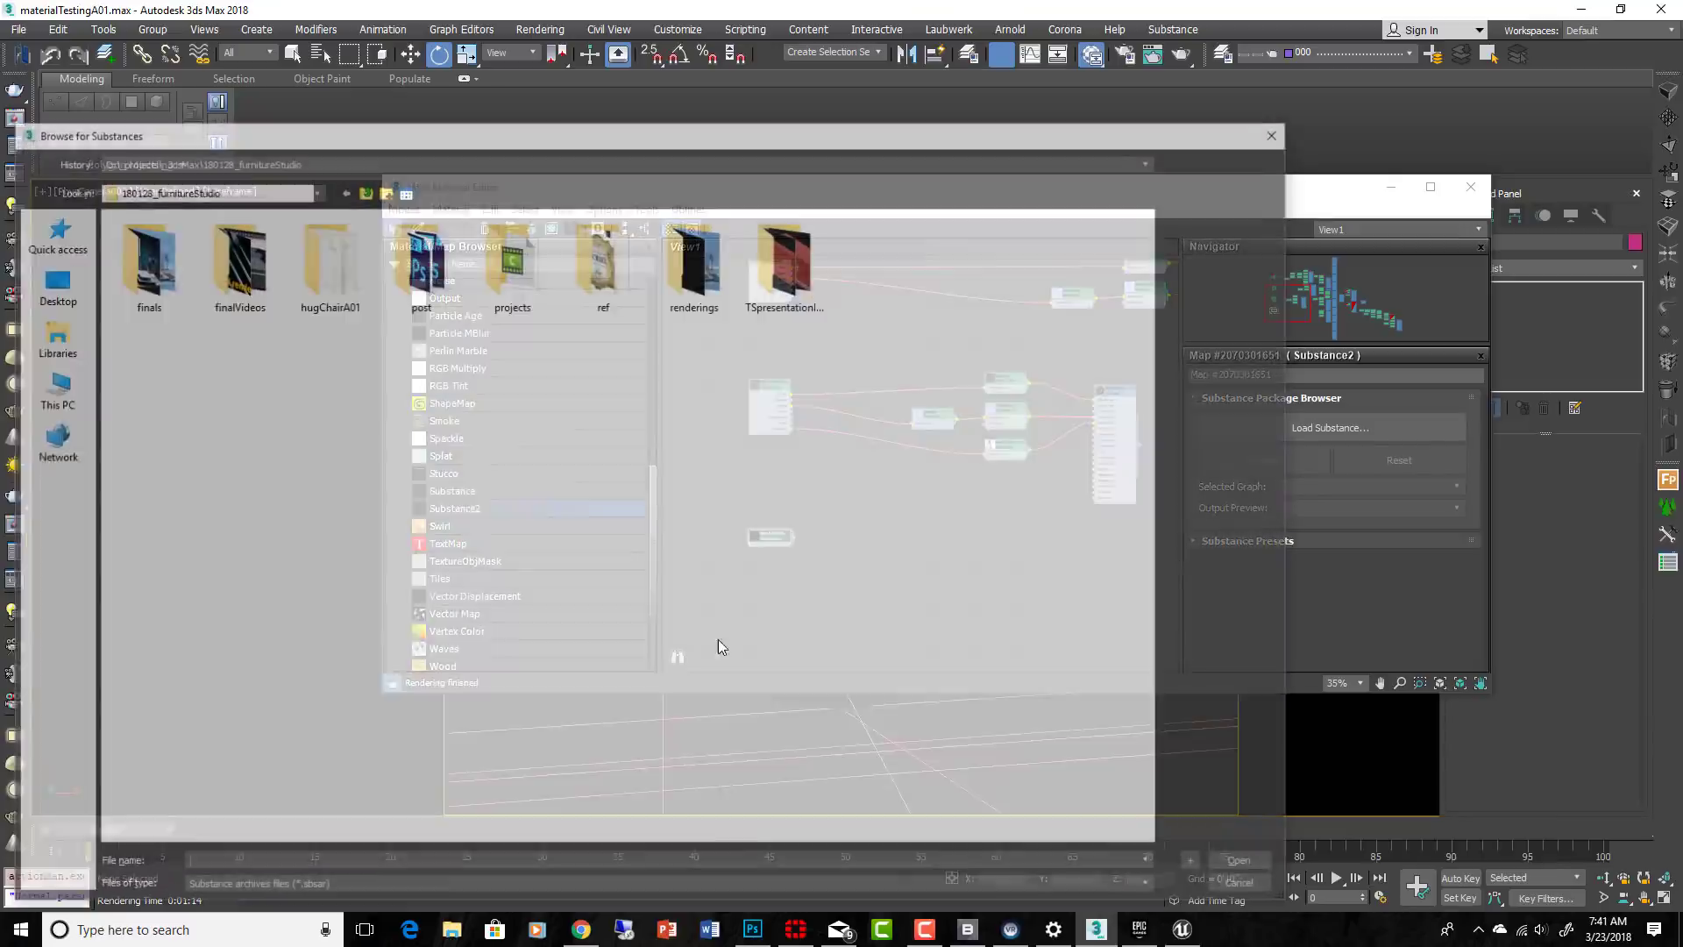
{"action": "left_click", "coordinate": [223, 160]}
{"action": "left_click", "coordinate": [222, 210]}
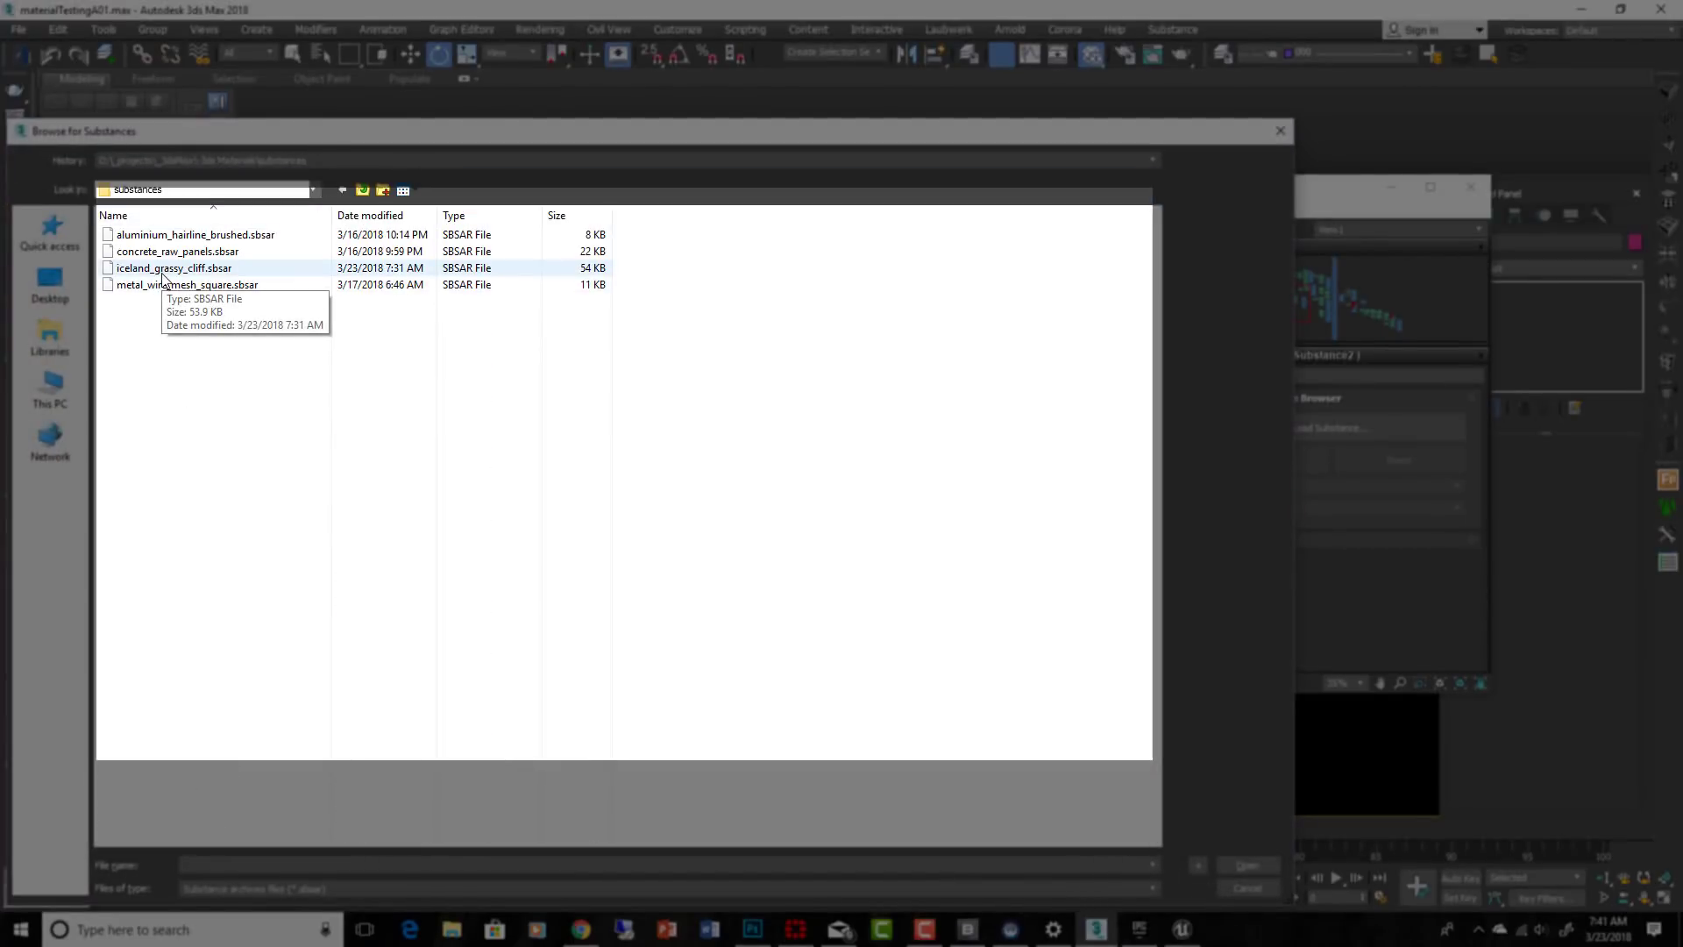
{"action": "double_click", "coordinate": [161, 269]}
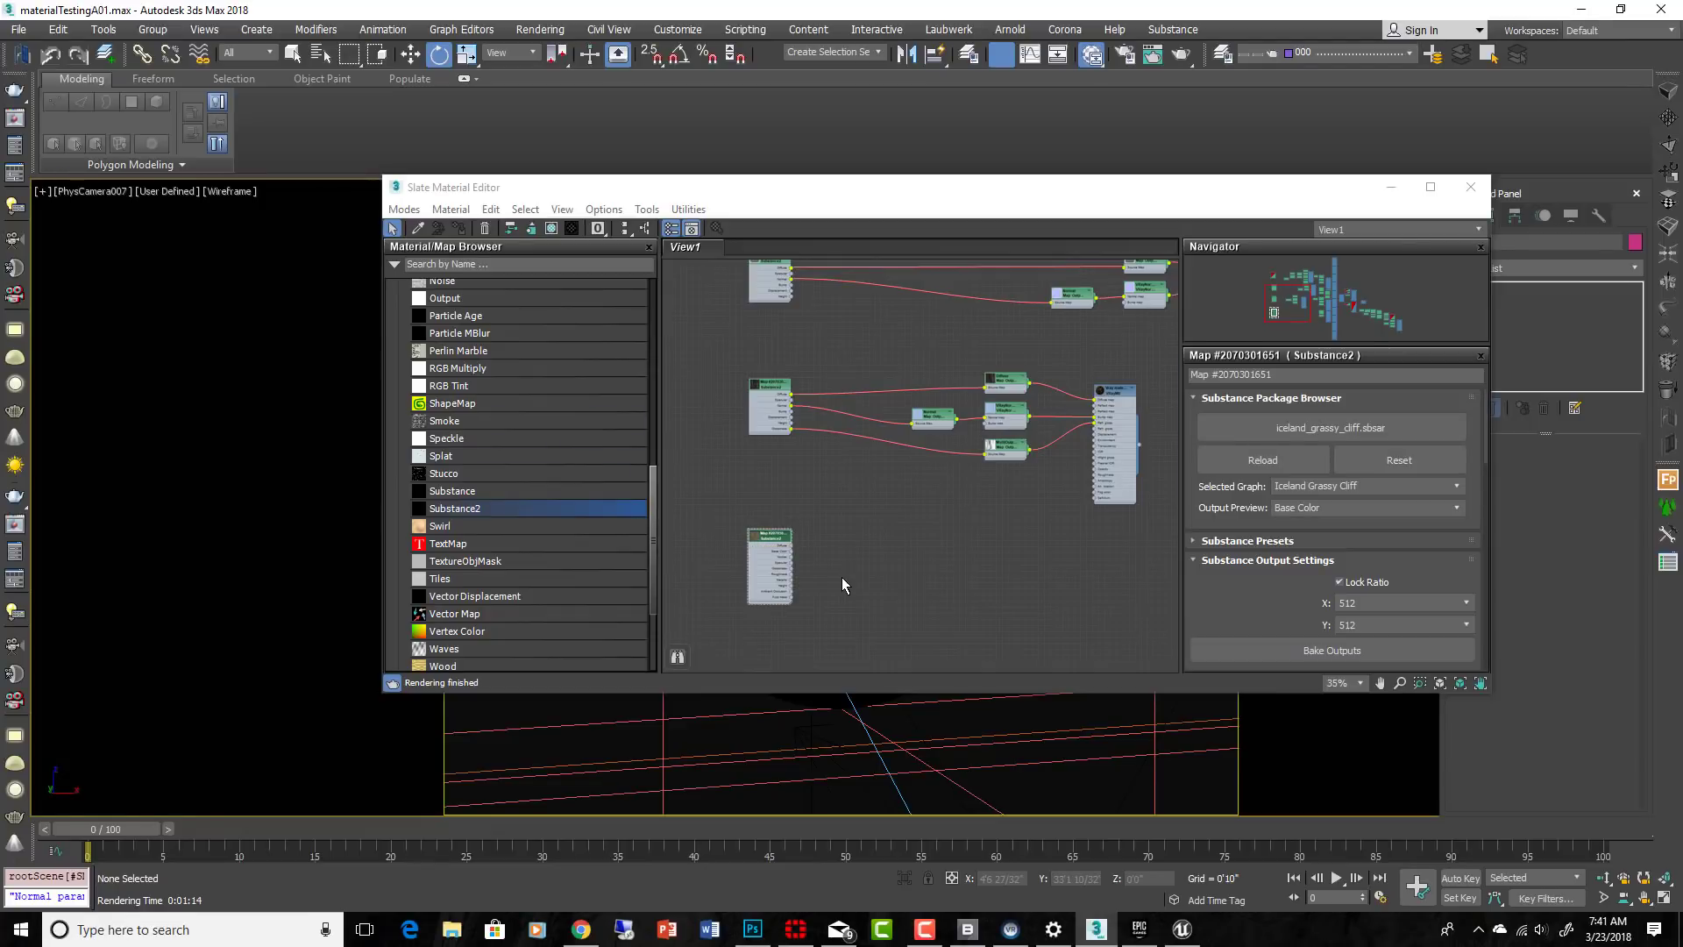
Convert the Iceland Grassy Cliff Substance2 map into a V-Ray material network with Substance To Vray
{"action": "scroll", "coordinate": [841, 585], "scroll_direction": "up", "scroll_amount": 5}
{"action": "left_click", "coordinate": [1173, 29]}
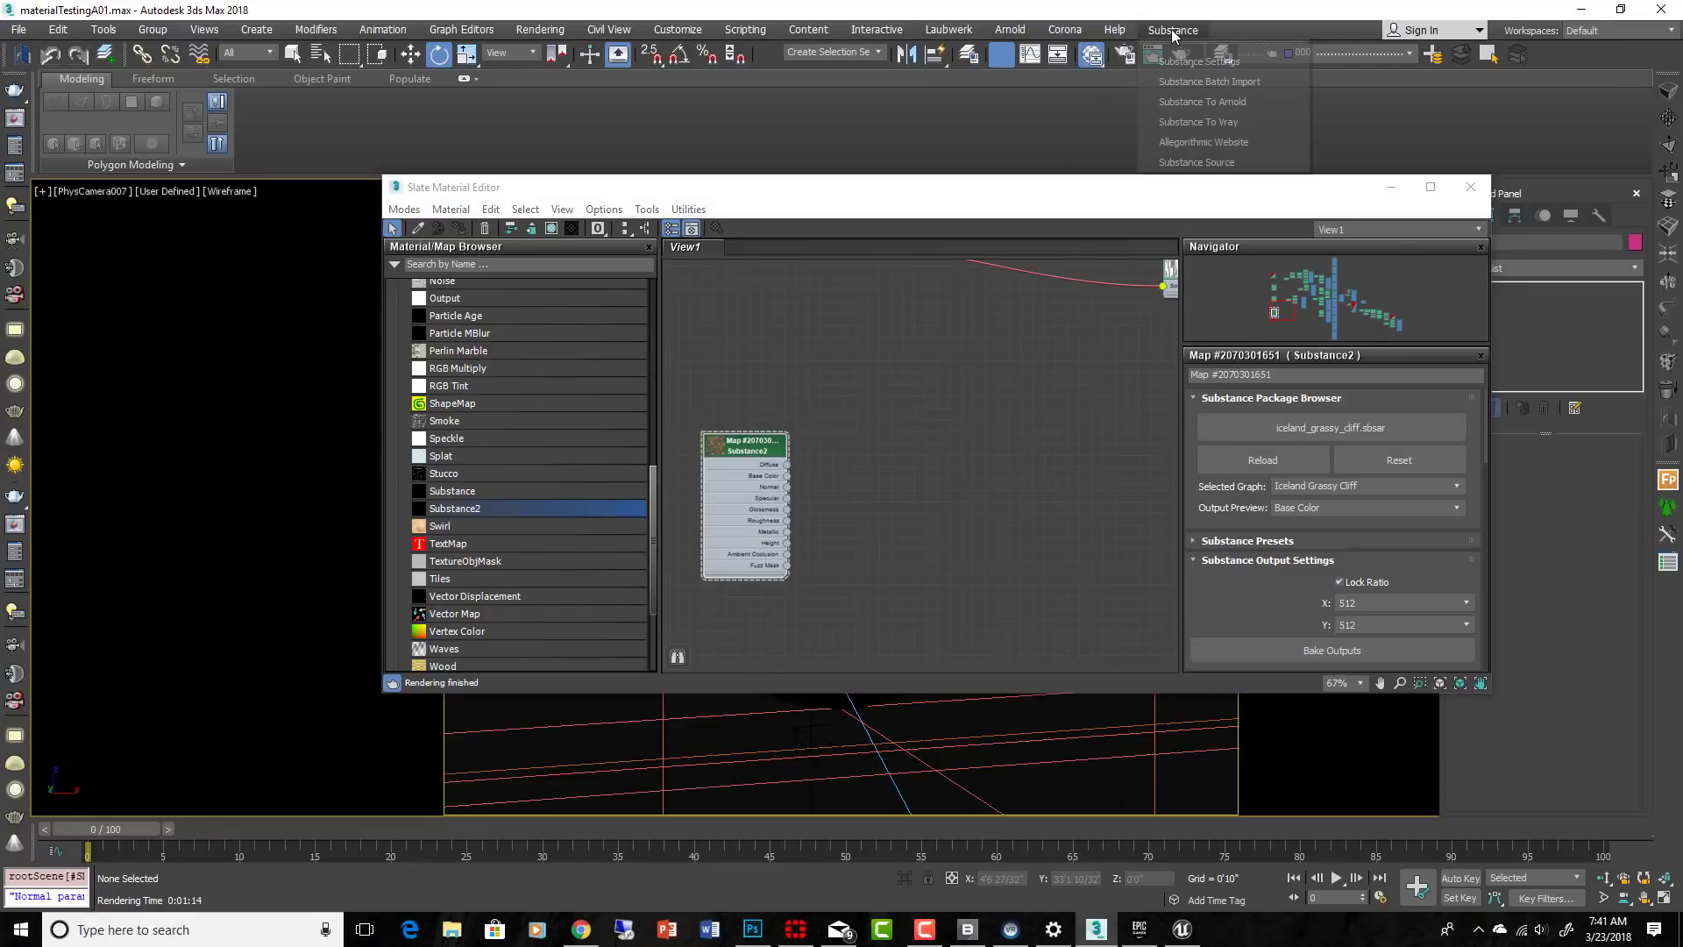
{"action": "left_click", "coordinate": [1184, 121]}
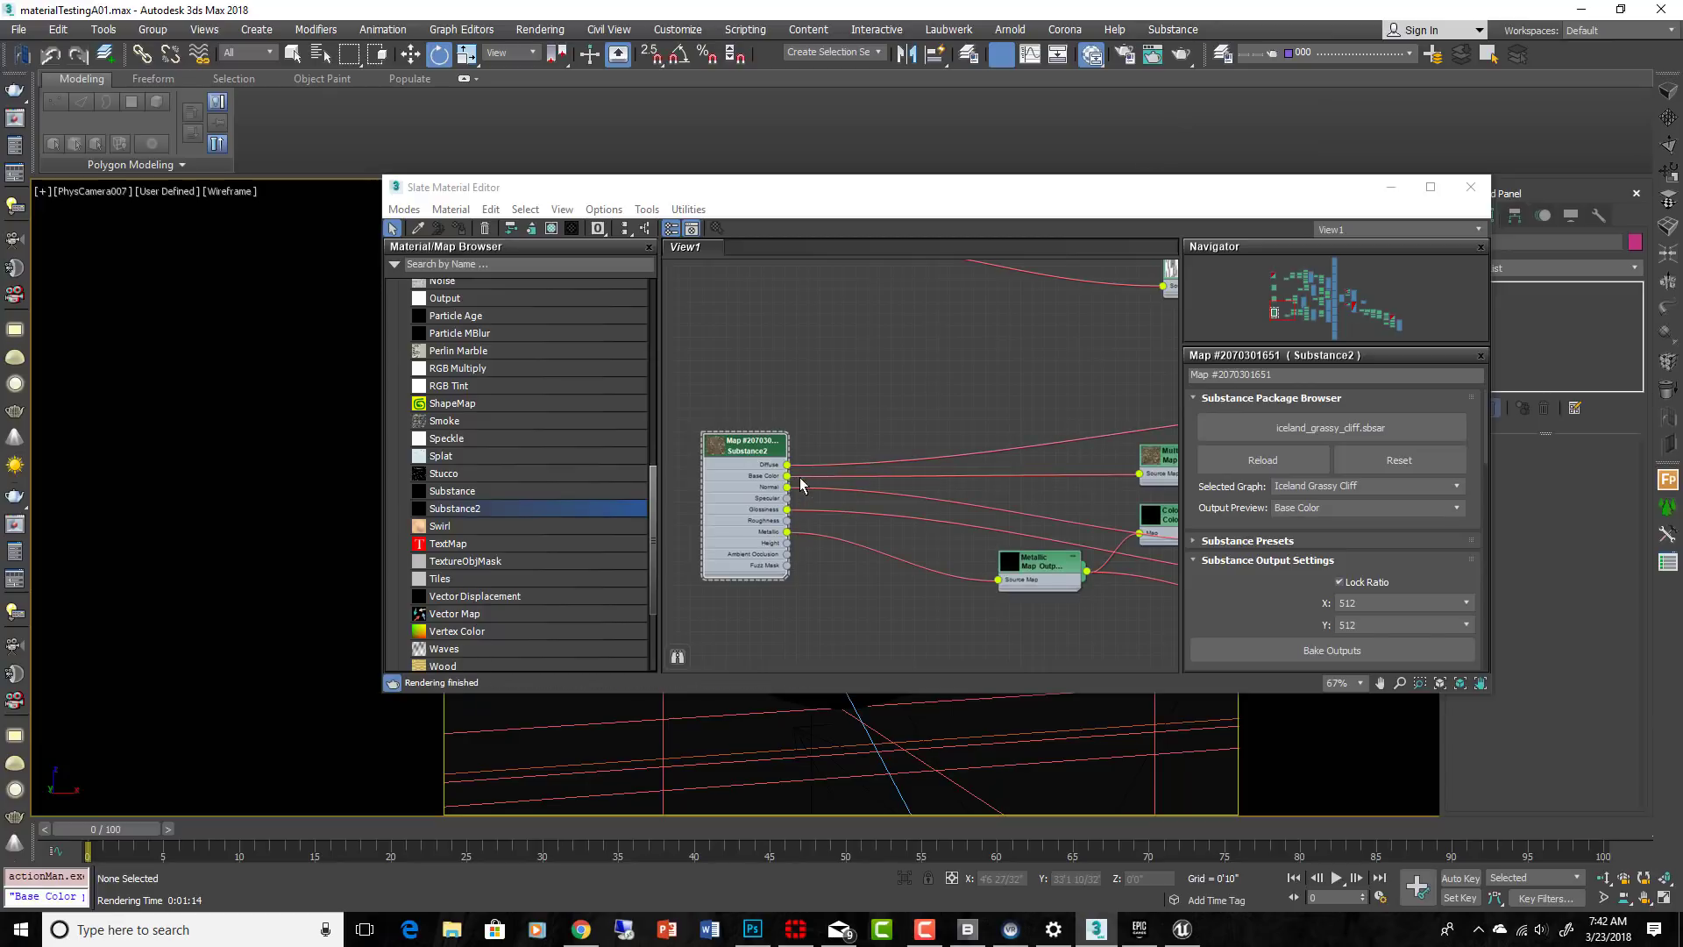
Examine the generated node network from the Substance2 map's outputs through to the V-Ray material
{"action": "middle_click_drag", "start_coordinate": [955, 534], "coordinate": [891, 551]}
{"action": "scroll", "coordinate": [854, 511], "scroll_direction": "down", "scroll_amount": 2}
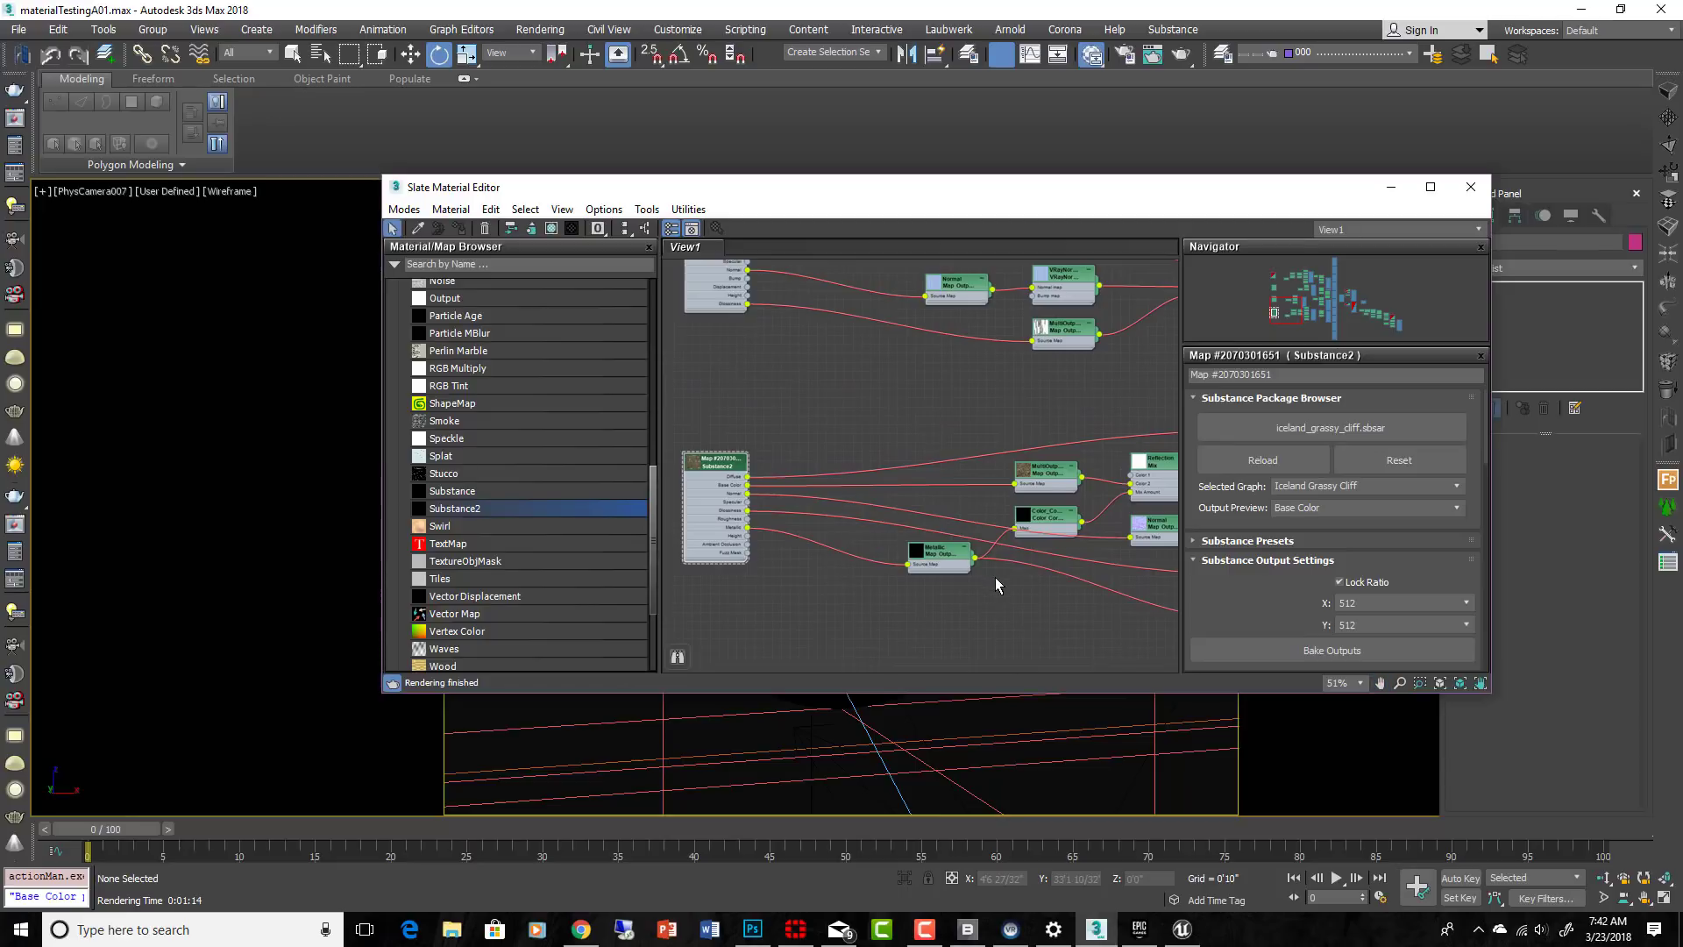
{"action": "scroll", "coordinate": [988, 580], "scroll_direction": "down", "scroll_amount": 2}
{"action": "middle_click_drag", "start_coordinate": [985, 578], "coordinate": [845, 530]}
{"action": "scroll", "coordinate": [1080, 543], "scroll_direction": "up", "scroll_amount": 4}
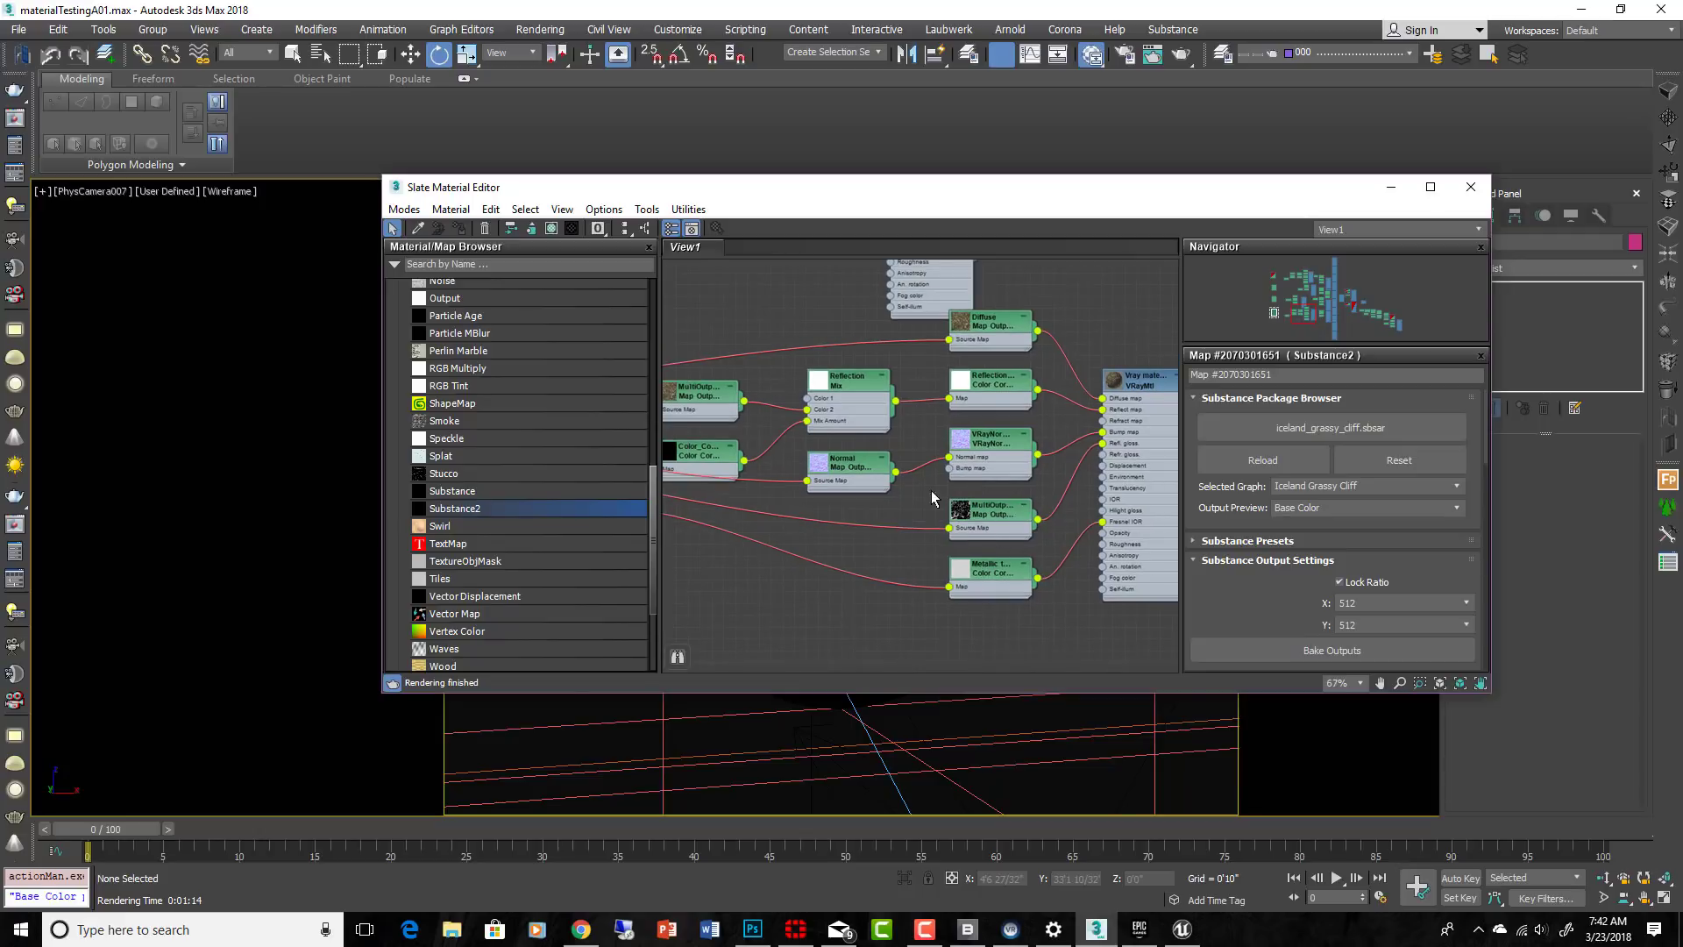
{"action": "scroll", "coordinate": [877, 465], "scroll_direction": "down", "scroll_amount": 1}
{"action": "middle_click_drag", "start_coordinate": [829, 509], "coordinate": [854, 523]}
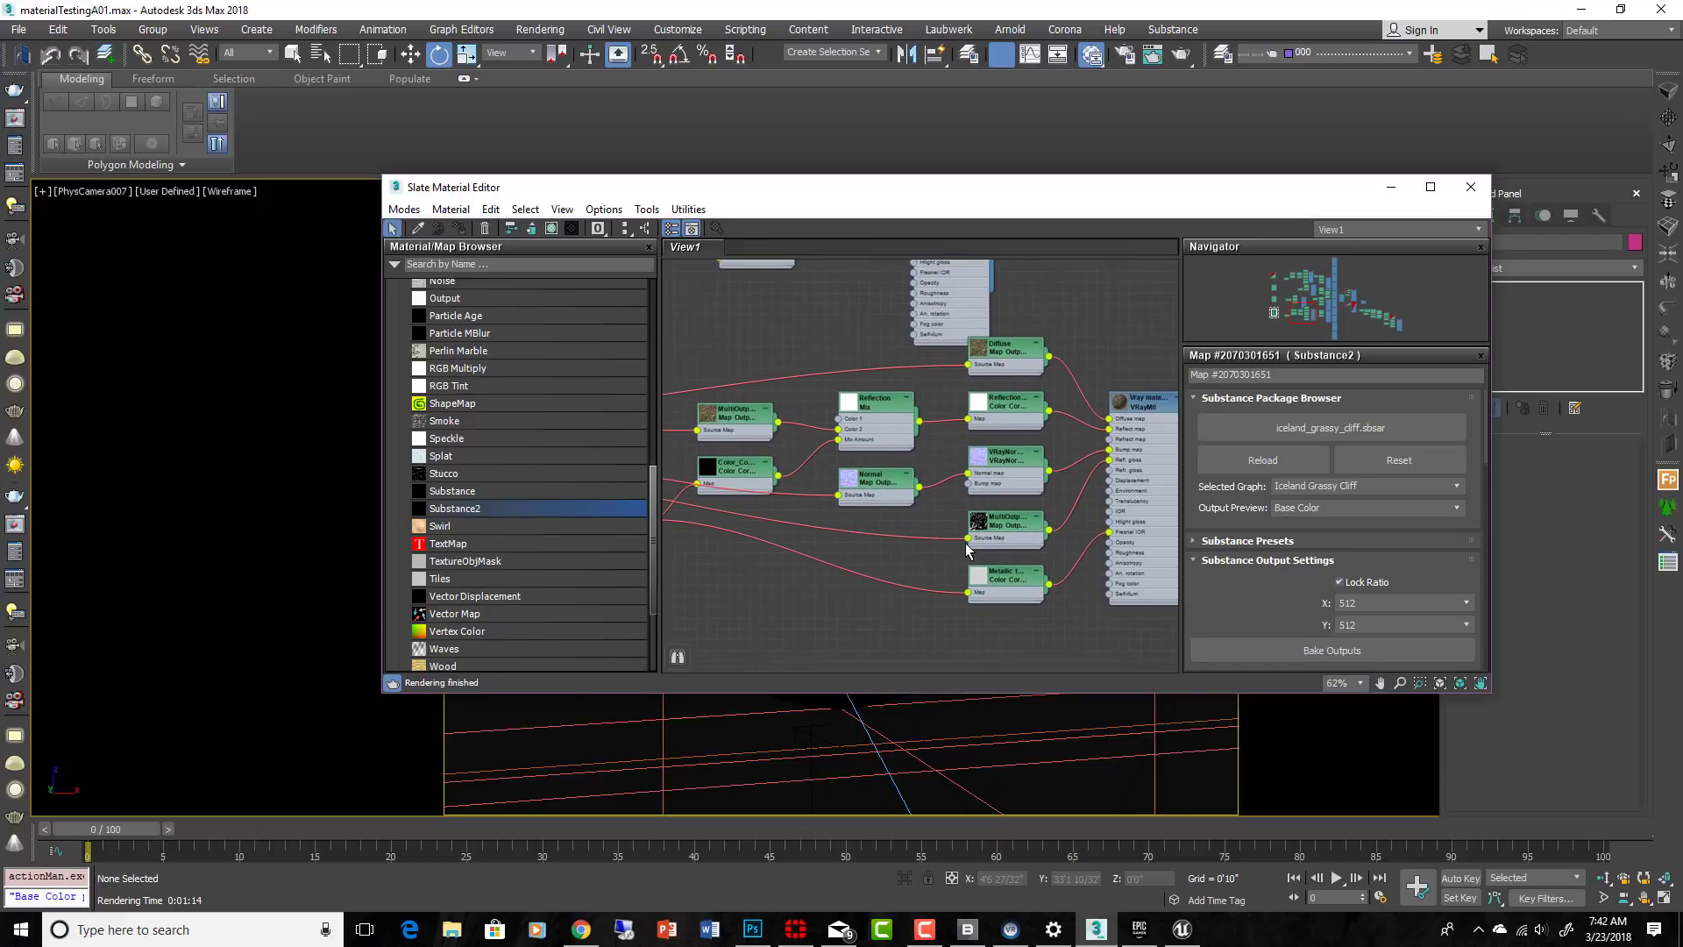
{"action": "scroll", "coordinate": [965, 543], "scroll_direction": "down", "scroll_amount": 3}
{"action": "mouse_move", "coordinate": [998, 552]}
{"action": "middle_mouse_down"}
{"action": "mouse_move", "coordinate": [988, 574]}
{"action": "mouse_move", "coordinate": [975, 545]}
{"action": "middle_mouse_up"}
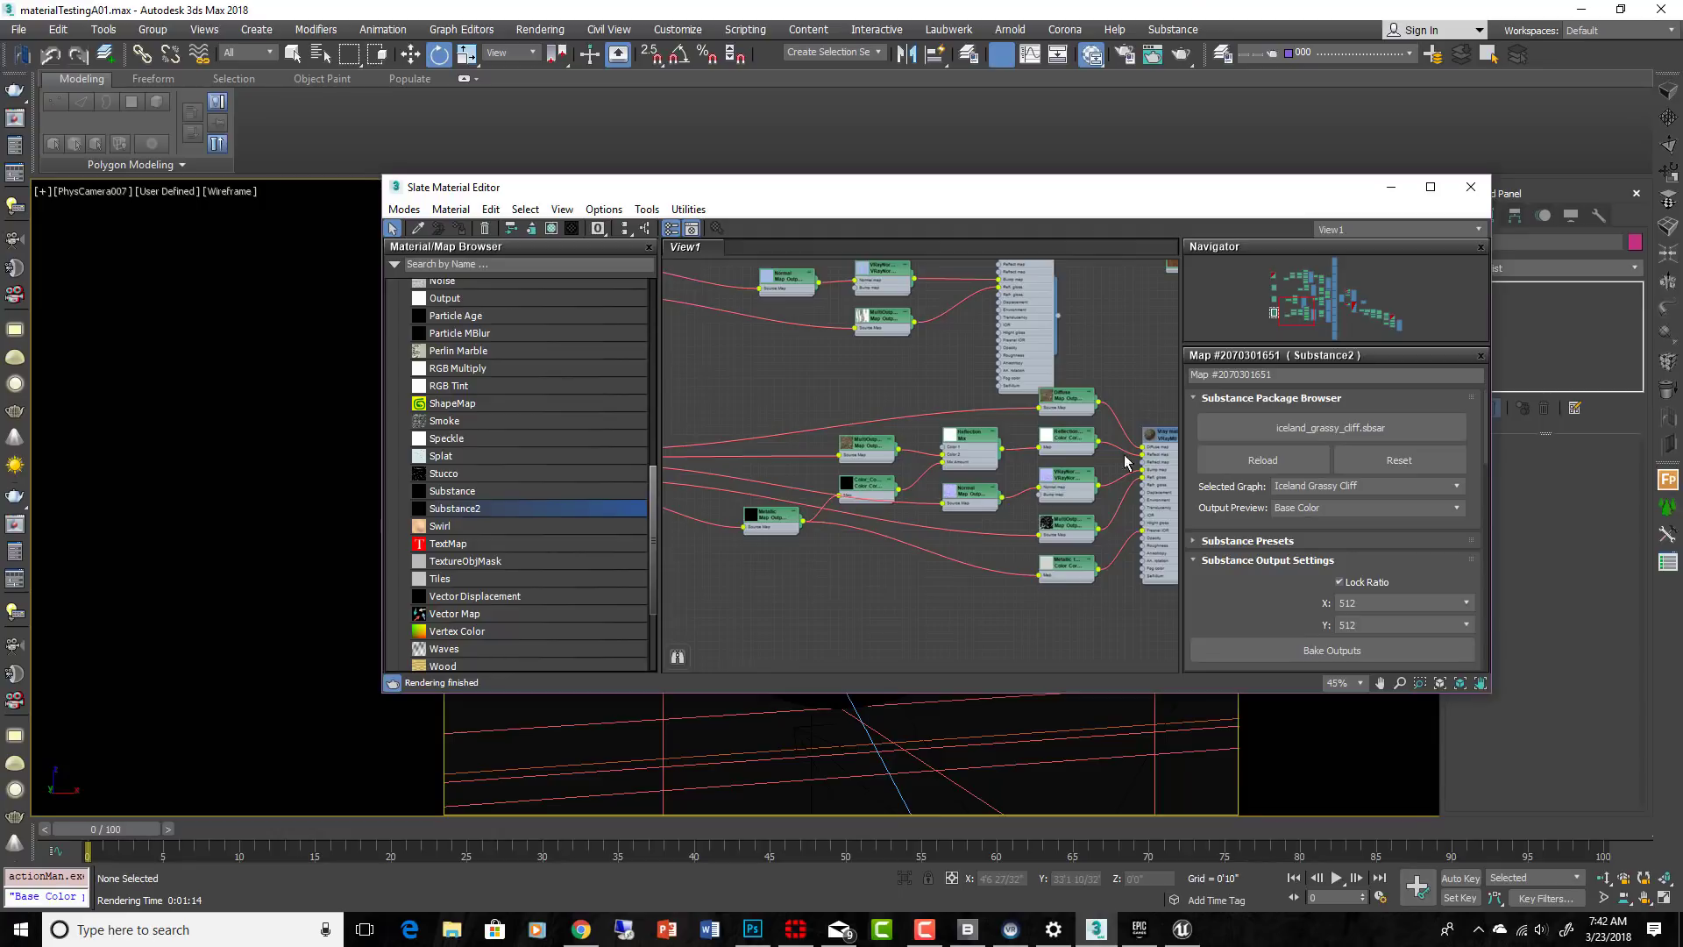
{"action": "mouse_move", "coordinate": [1034, 610]}
{"action": "middle_mouse_down"}
{"action": "mouse_move", "coordinate": [957, 605]}
{"action": "mouse_move", "coordinate": [1009, 614]}
{"action": "middle_mouse_up"}
{"action": "scroll", "coordinate": [855, 581], "scroll_direction": "up", "scroll_amount": 1}
{"action": "scroll", "coordinate": [855, 580], "scroll_direction": "up", "scroll_amount": 1}
{"action": "scroll", "coordinate": [1036, 561], "scroll_direction": "up", "scroll_amount": 1}
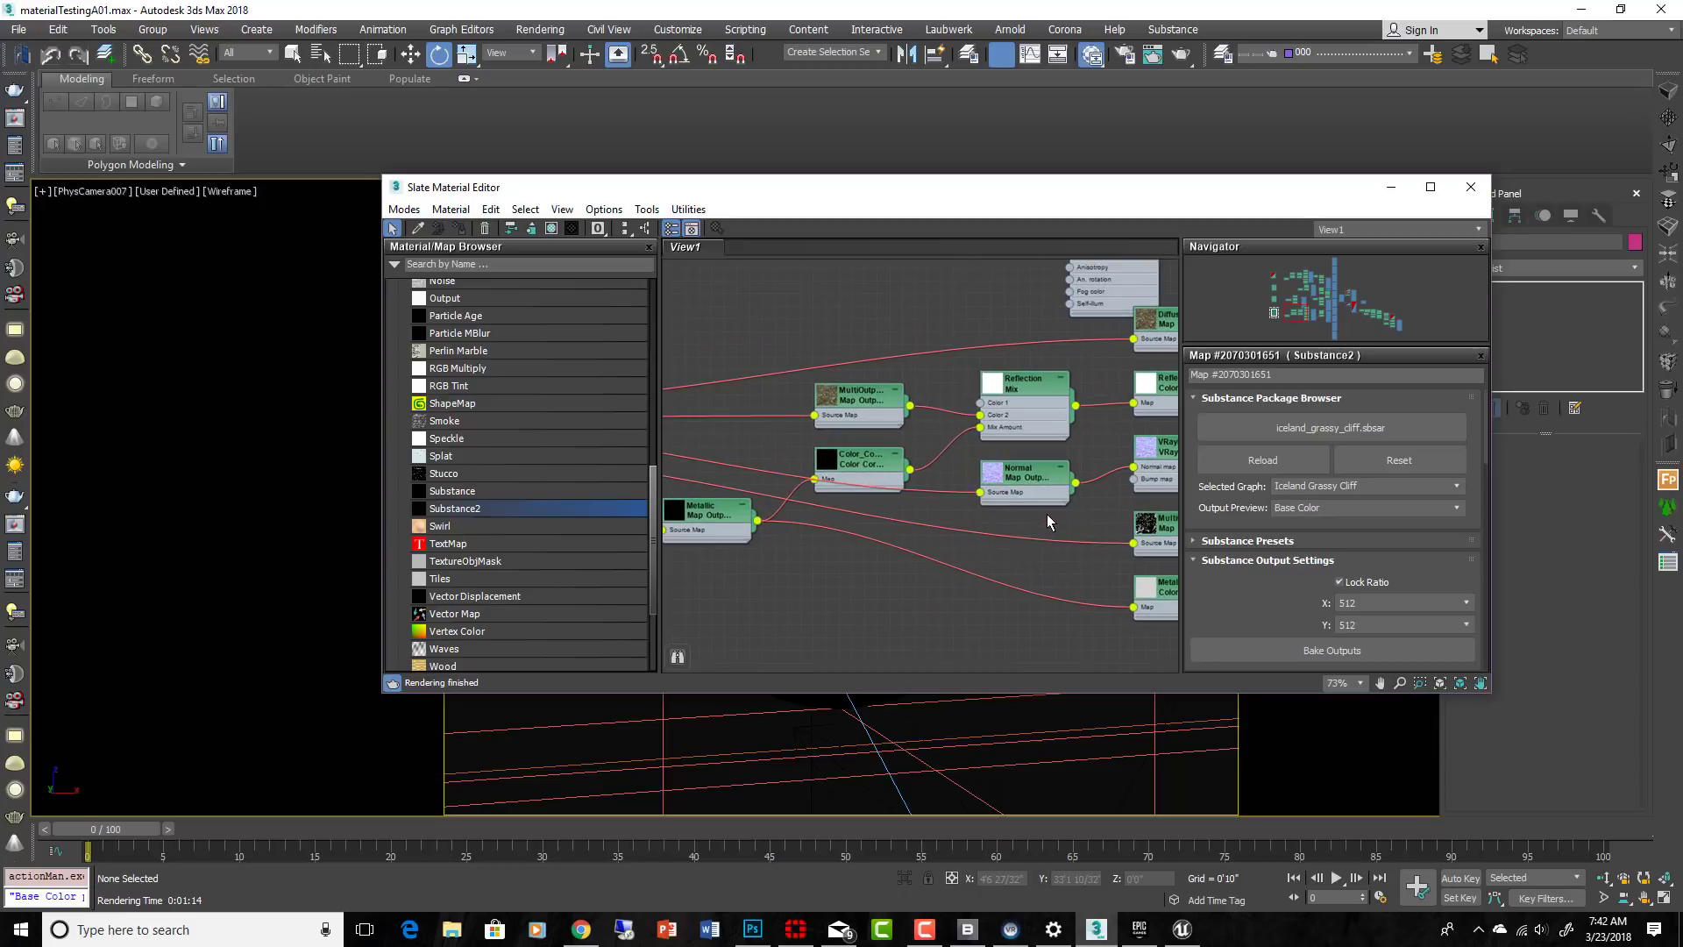
Open the Color_Correction node feeding the Reflection Mix and inspect its Gamma/Contrast setting under Lightness
{"action": "left_click", "coordinate": [860, 462]}
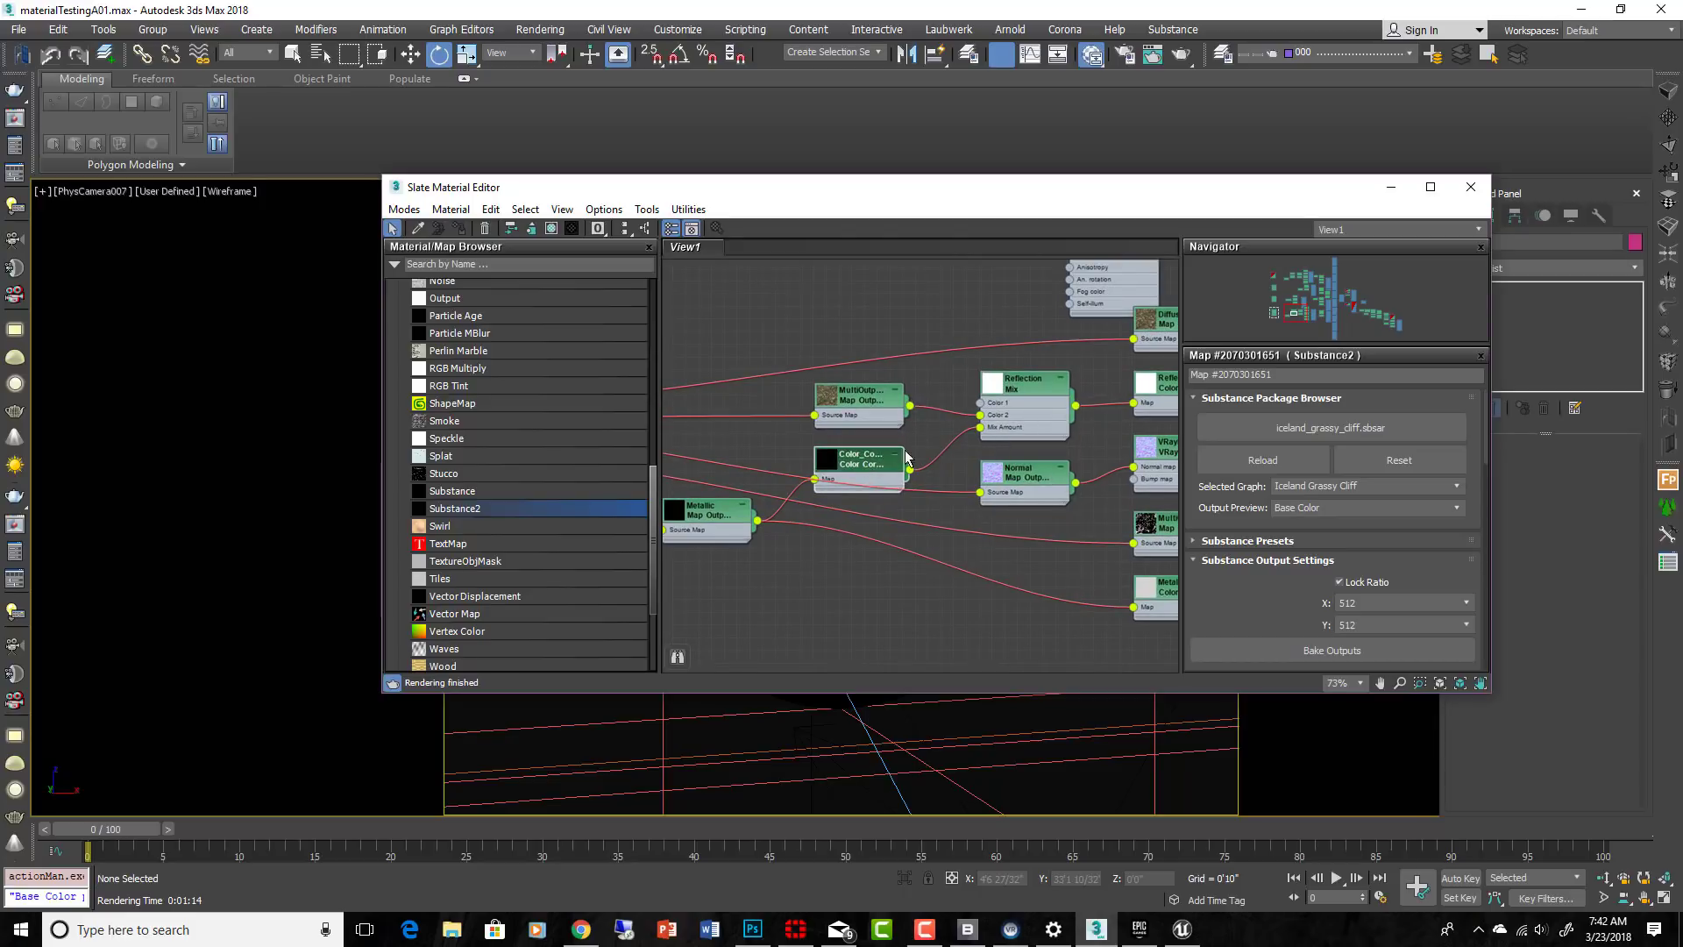
{"action": "double_click", "coordinate": [864, 466]}
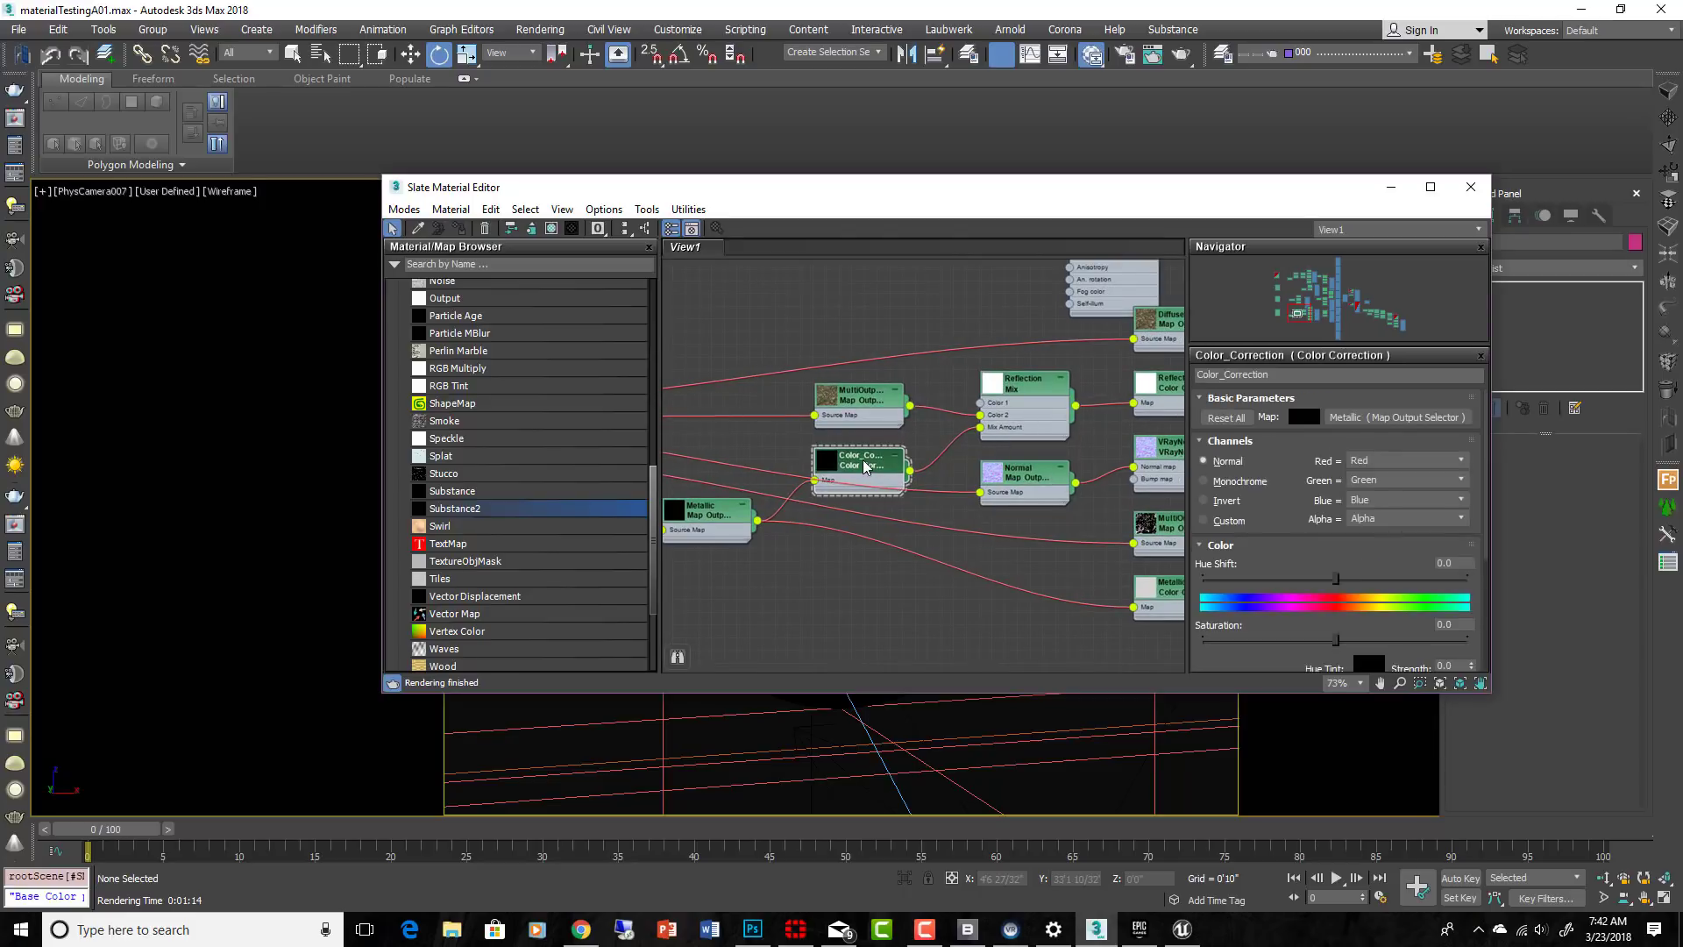
{"action": "scroll", "coordinate": [1306, 498], "scroll_direction": "down", "scroll_amount": 5}
{"action": "scroll", "coordinate": [1405, 564], "scroll_direction": "down", "scroll_amount": 2}
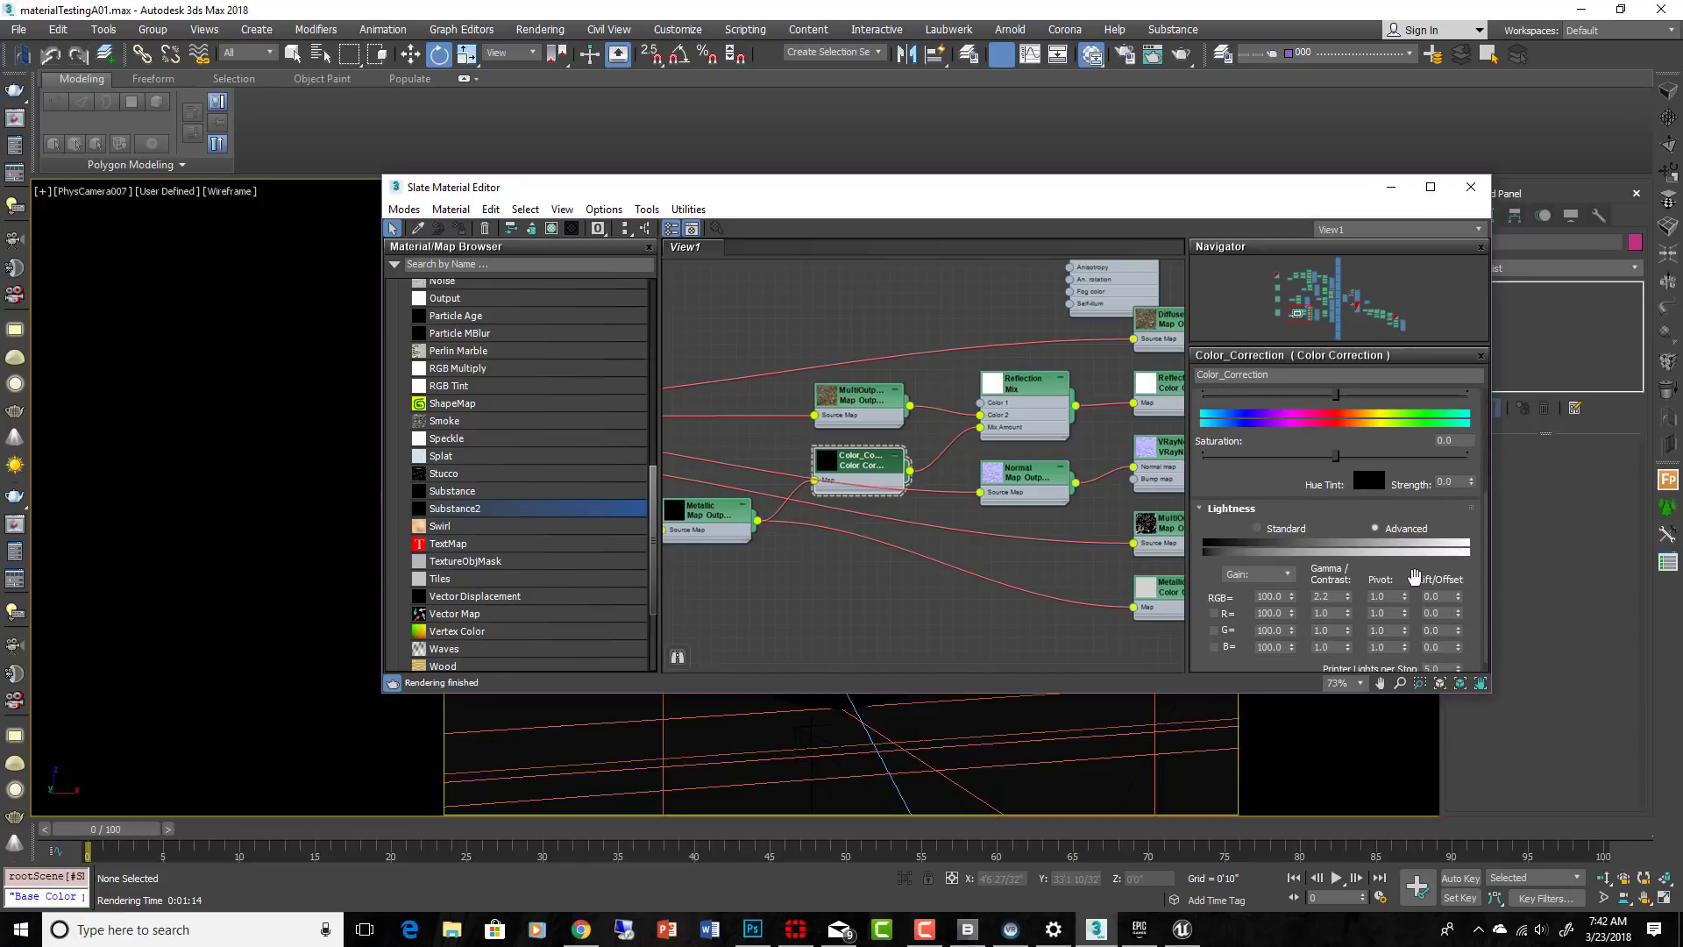
{"action": "double_click", "coordinate": [1320, 596]}
{"action": "scroll", "coordinate": [850, 564], "scroll_direction": "down", "scroll_amount": 3}
{"action": "scroll", "coordinate": [1029, 507], "scroll_direction": "up", "scroll_amount": 2}
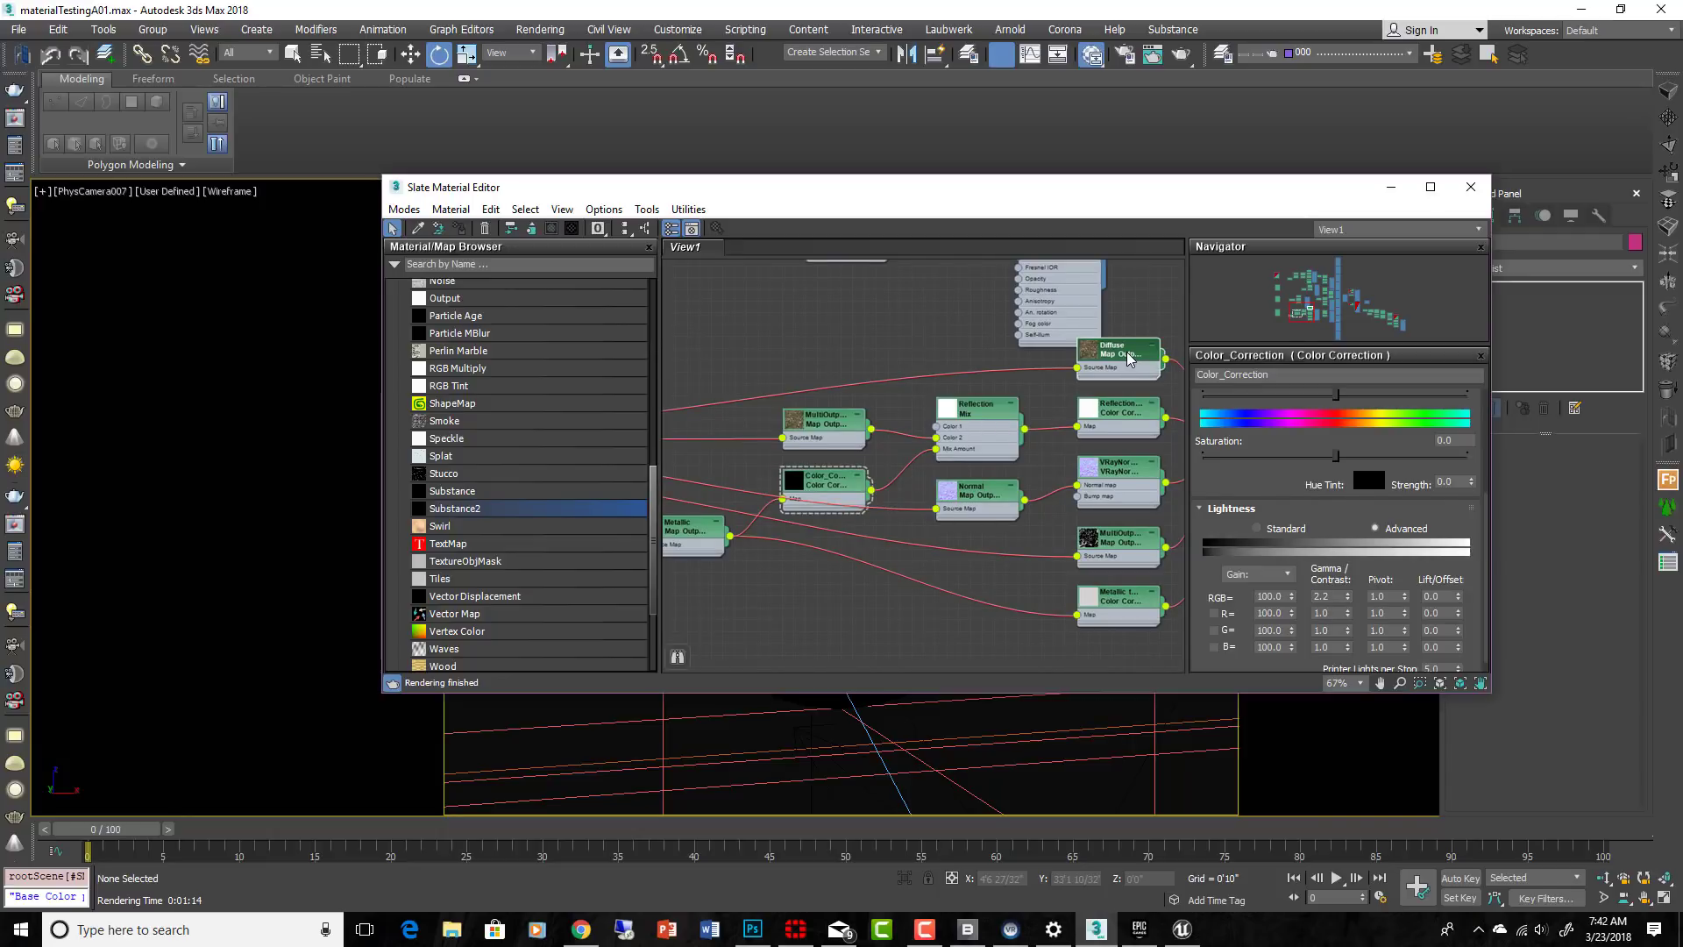
Open the Reflection gamma correction node to inspect its Gamma/Contrast, and review the other maps feeding the V-Ray material
{"action": "middle_click_drag", "start_coordinate": [1129, 358], "coordinate": [1037, 313]}
{"action": "double_click", "coordinate": [1041, 382]}
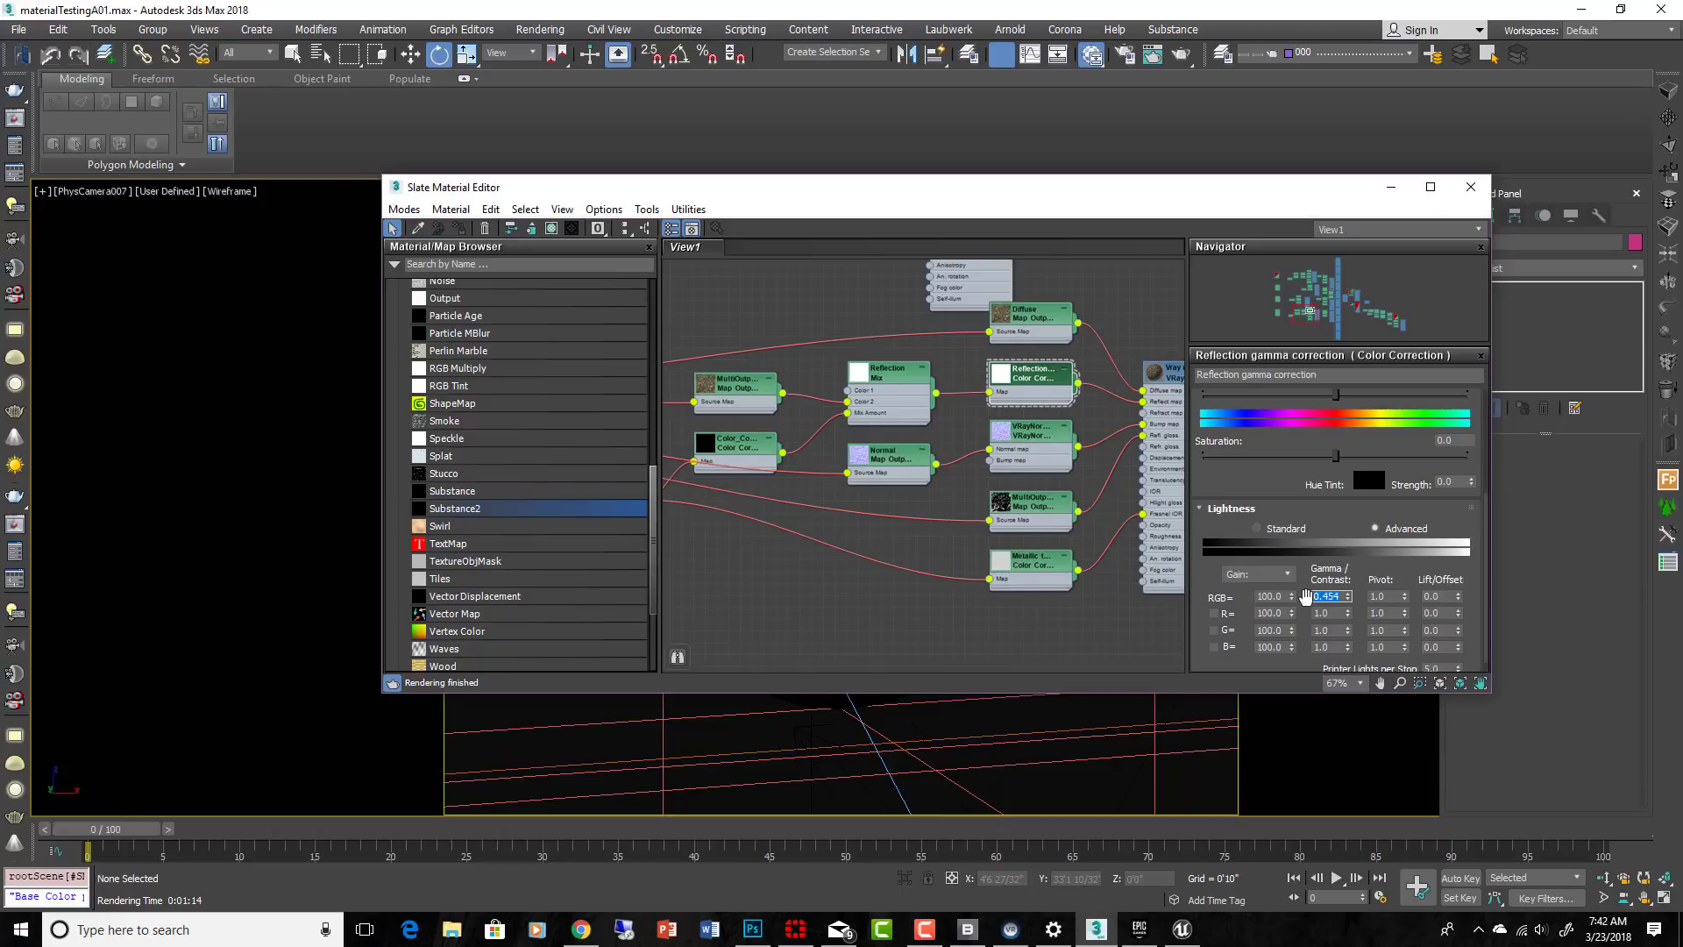
{"action": "scroll", "coordinate": [1095, 513], "scroll_direction": "down", "scroll_amount": 2}
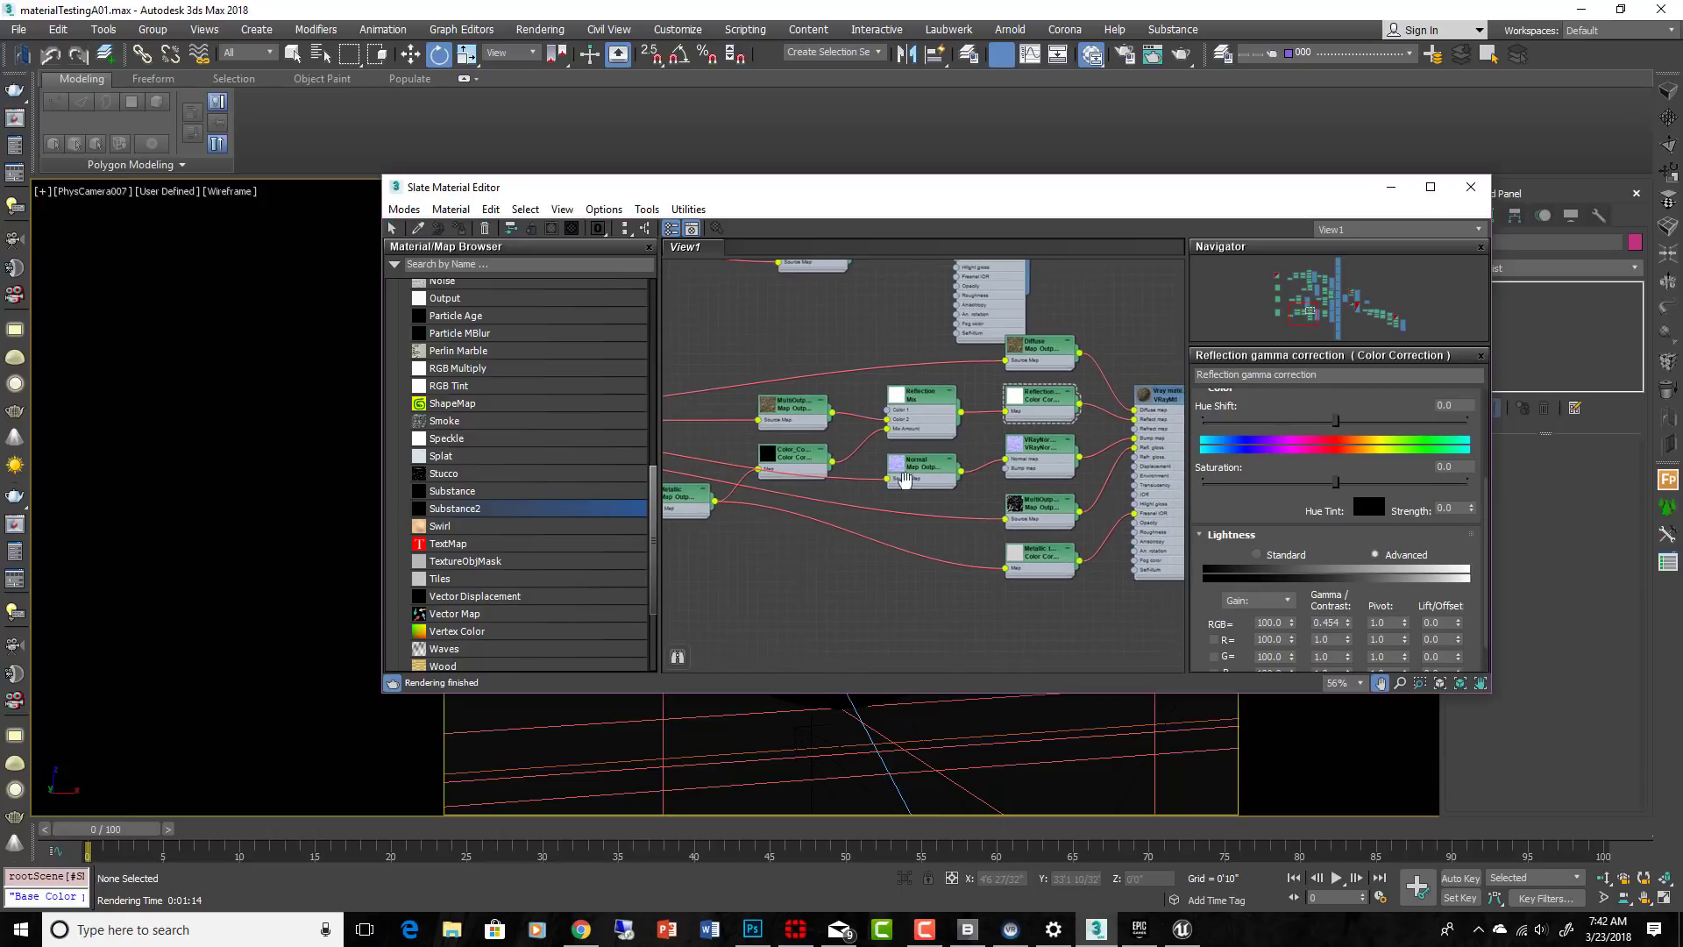
{"action": "middle_click_drag", "start_coordinate": [905, 479], "coordinate": [1115, 533]}
{"action": "scroll", "coordinate": [1108, 552], "scroll_direction": "down", "scroll_amount": 2}
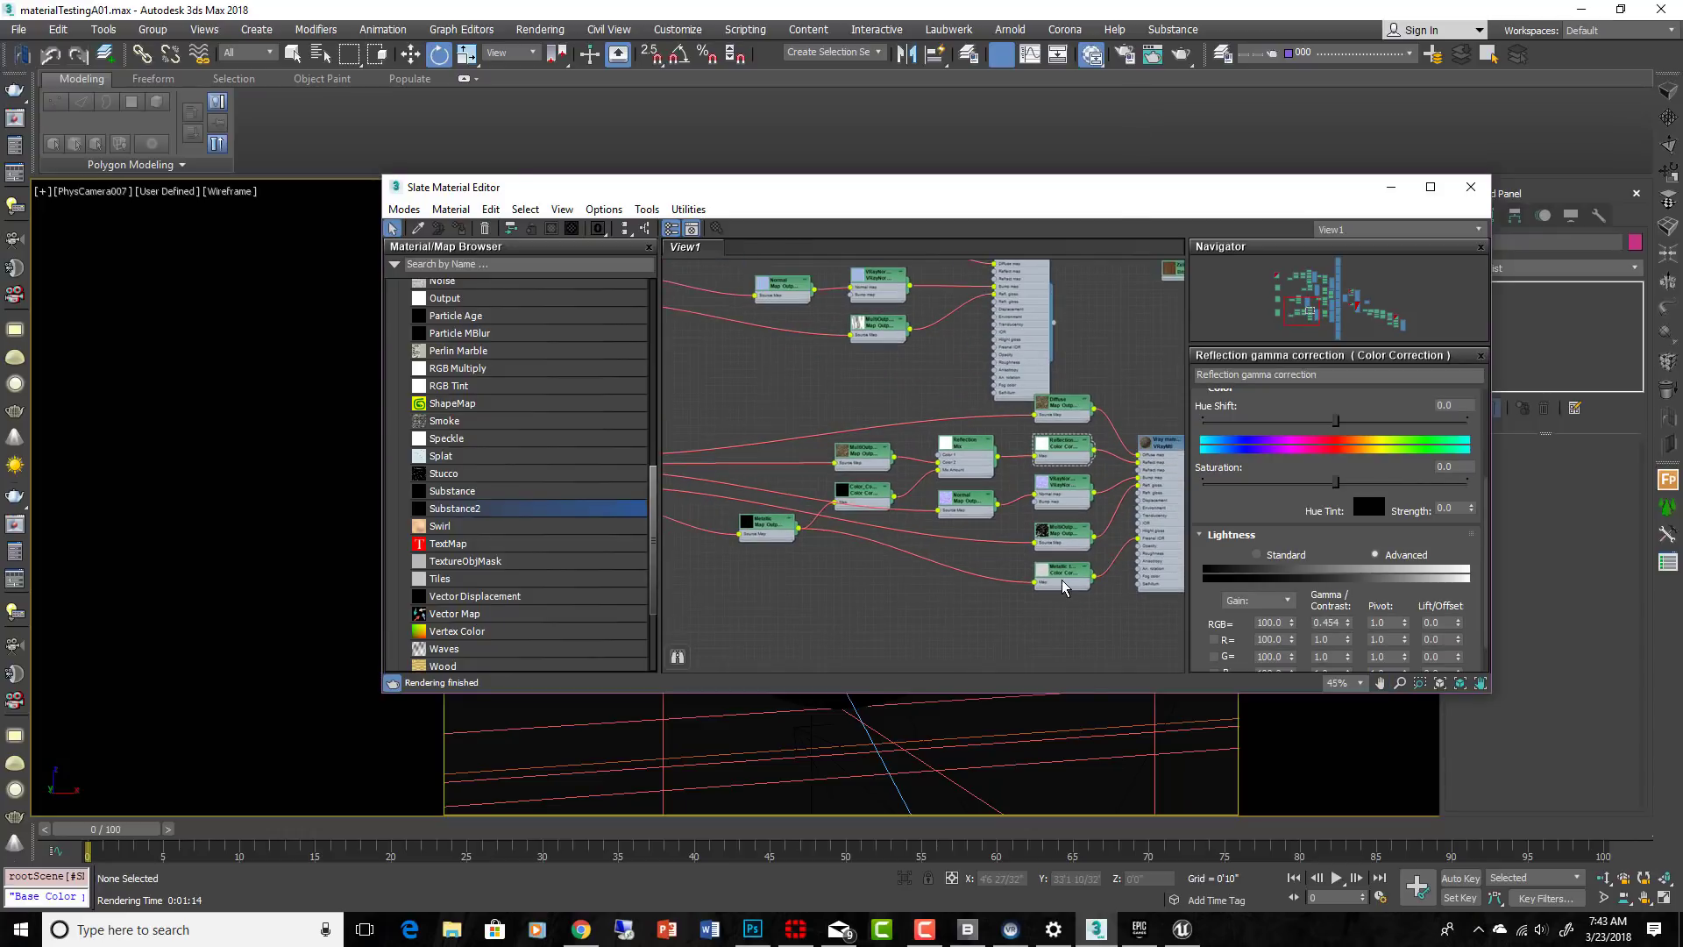
{"action": "scroll", "coordinate": [1097, 622], "scroll_direction": "up", "scroll_amount": 4}
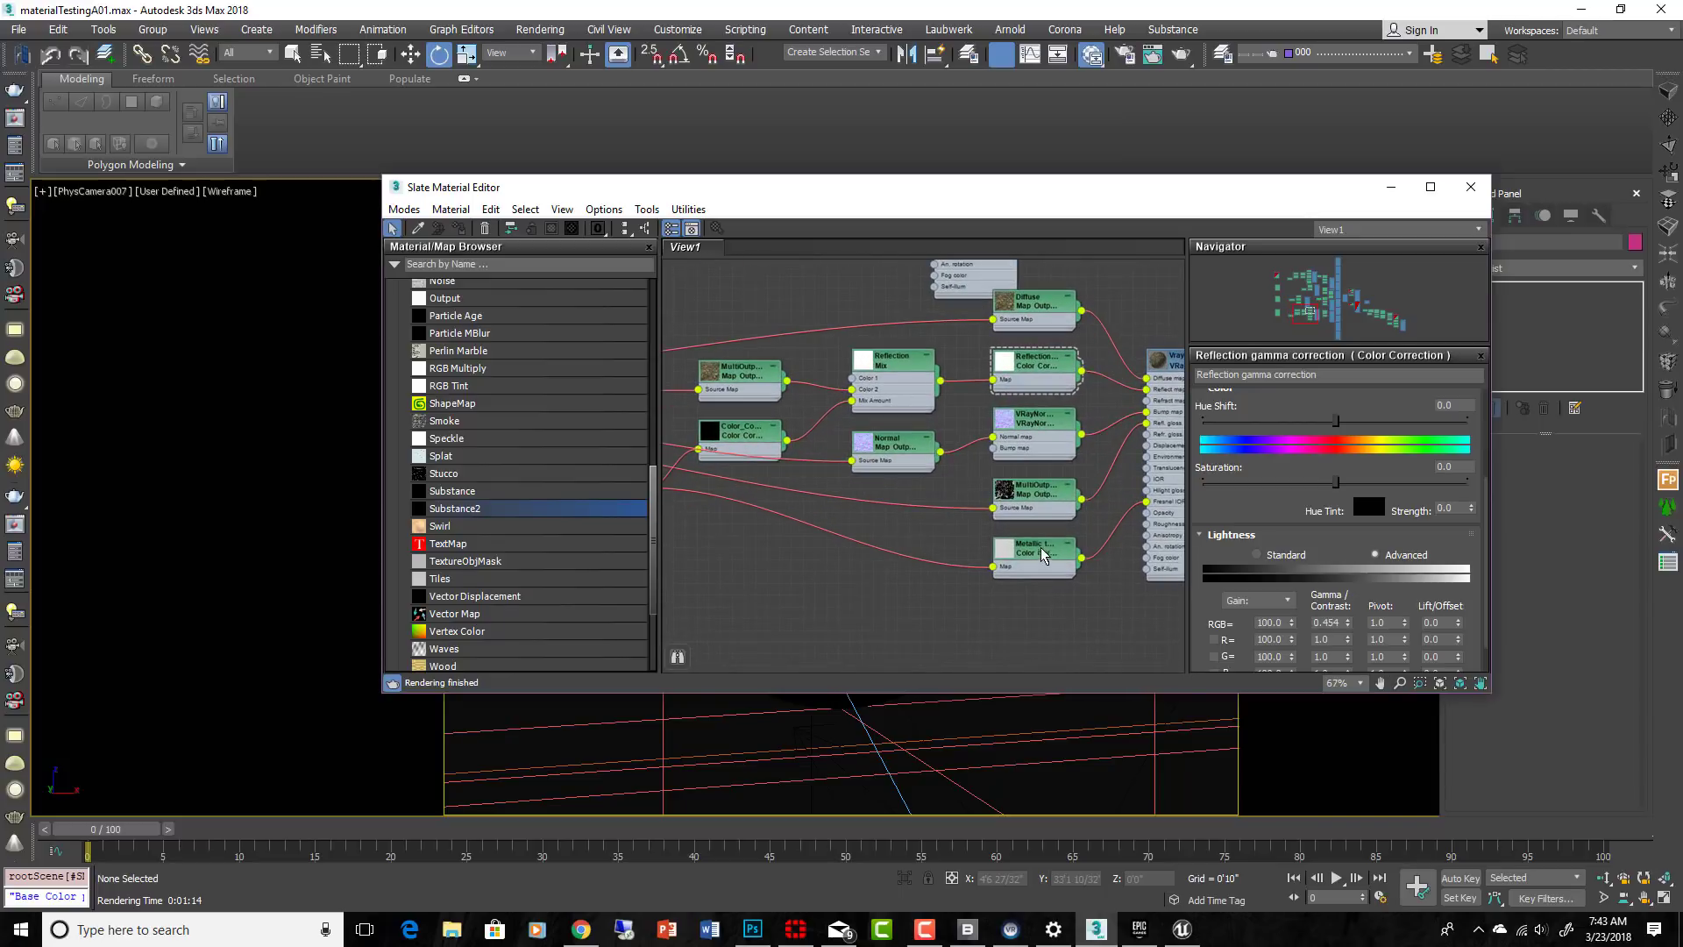
{"action": "middle_click_drag", "start_coordinate": [1041, 589], "coordinate": [973, 601]}
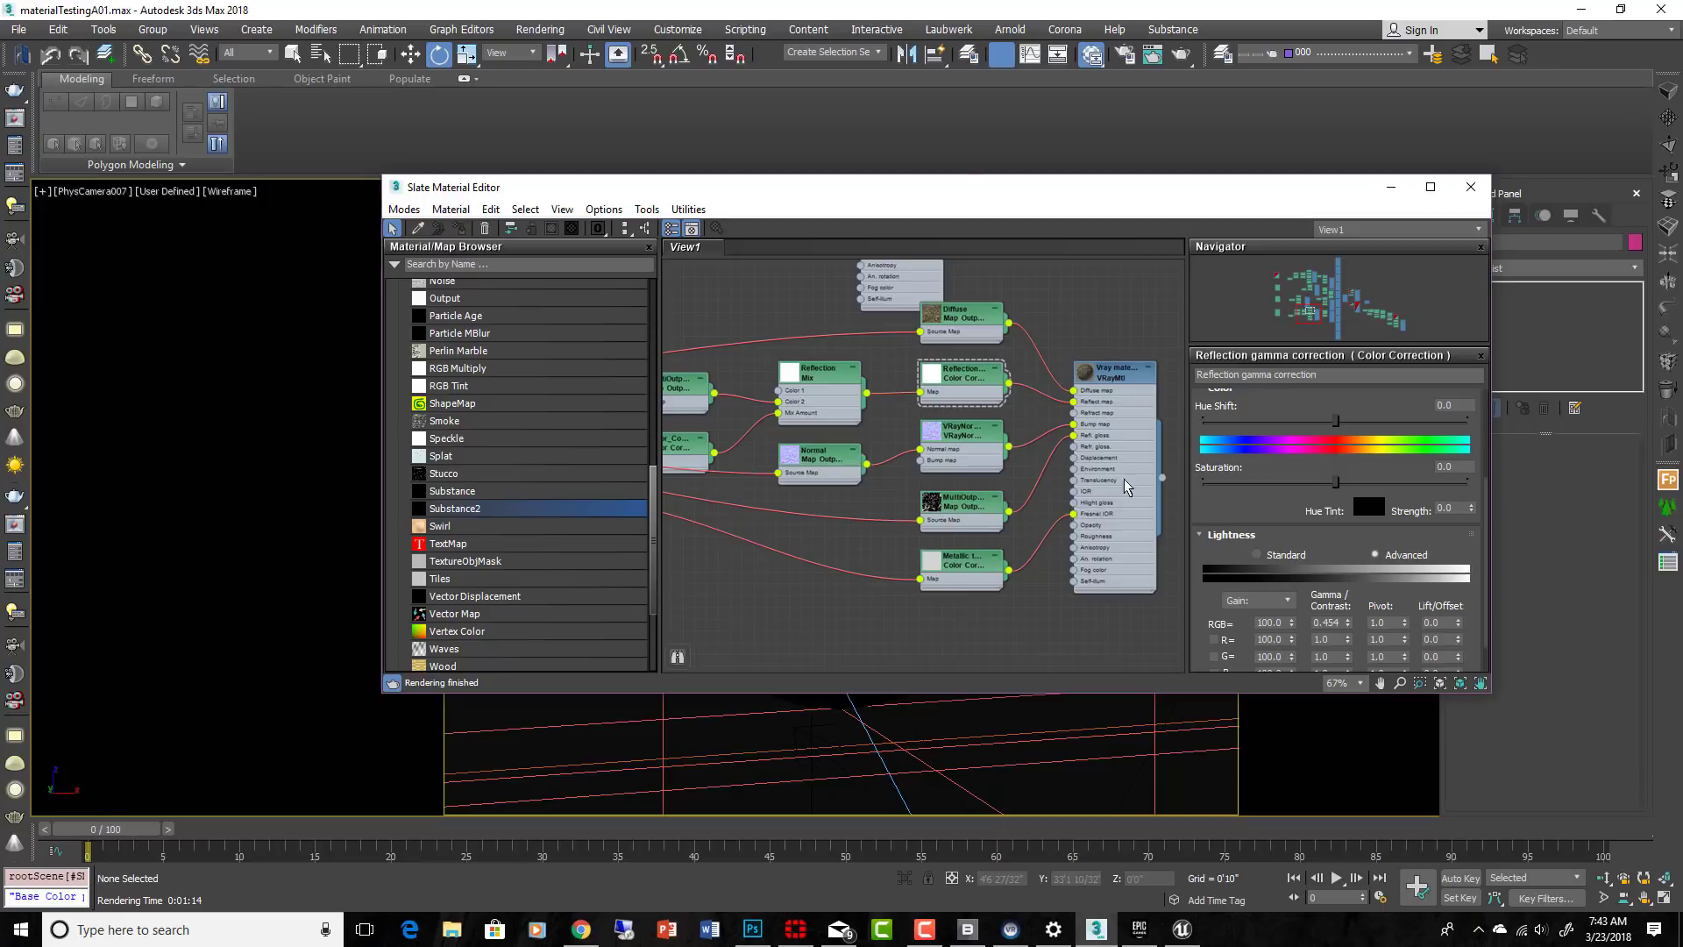
Move the Slate Material Editor clear of the viewport and select the sphere, followed by the converted V-Ray material node
{"action": "left_click_drag", "start_coordinate": [1014, 198], "coordinate": [840, 402]}
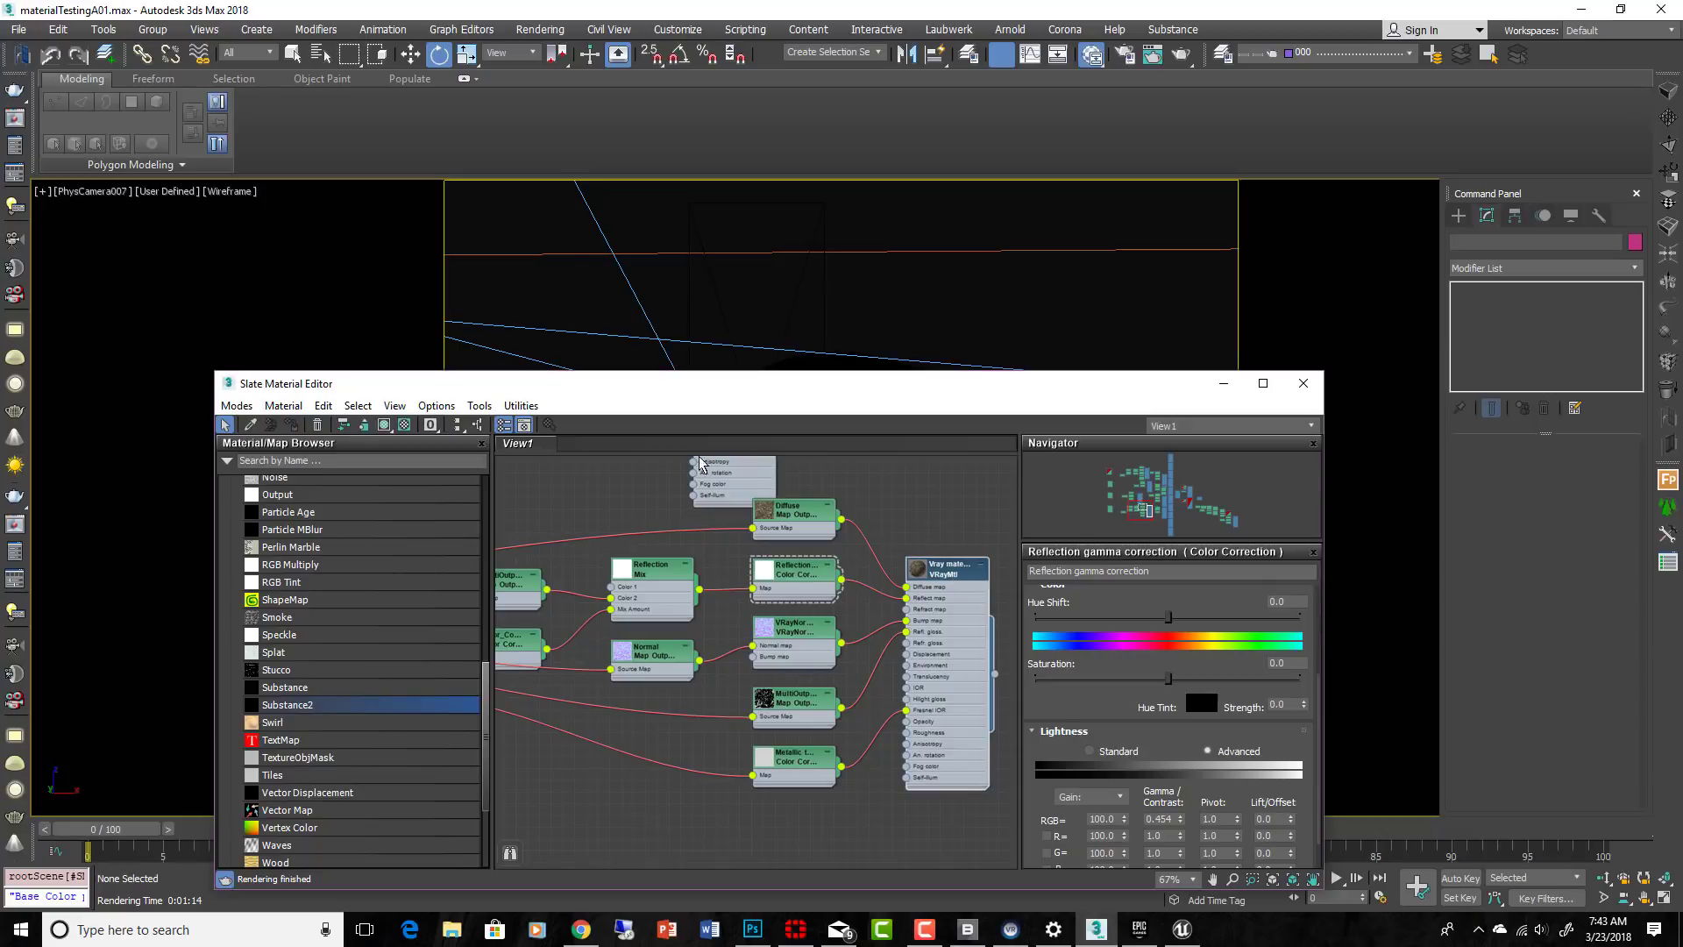
{"action": "middle_click_drag", "start_coordinate": [642, 807], "coordinate": [843, 791]}
{"action": "scroll", "coordinate": [938, 659], "scroll_direction": "down", "scroll_amount": 1}
{"action": "scroll", "coordinate": [938, 659], "scroll_direction": "down", "scroll_amount": 2}
{"action": "middle_click_drag", "start_coordinate": [938, 659], "coordinate": [759, 666]}
{"action": "scroll", "coordinate": [631, 600], "scroll_direction": "down", "scroll_amount": 2}
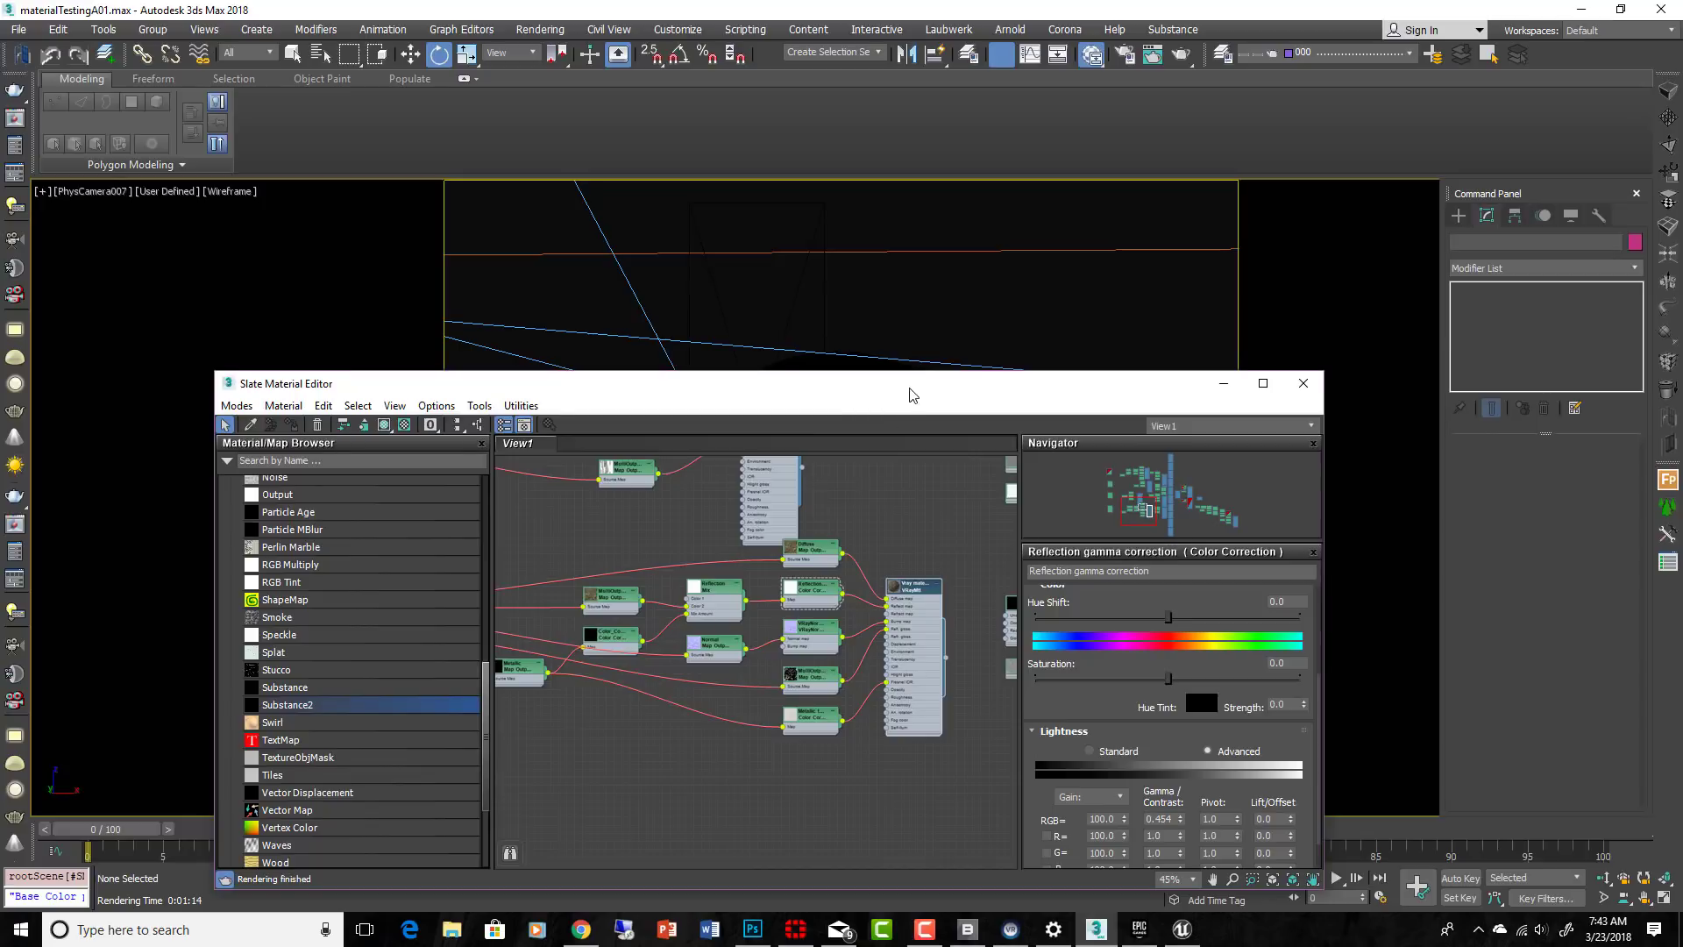
{"action": "left_click_drag", "start_coordinate": [909, 395], "coordinate": [1036, 569]}
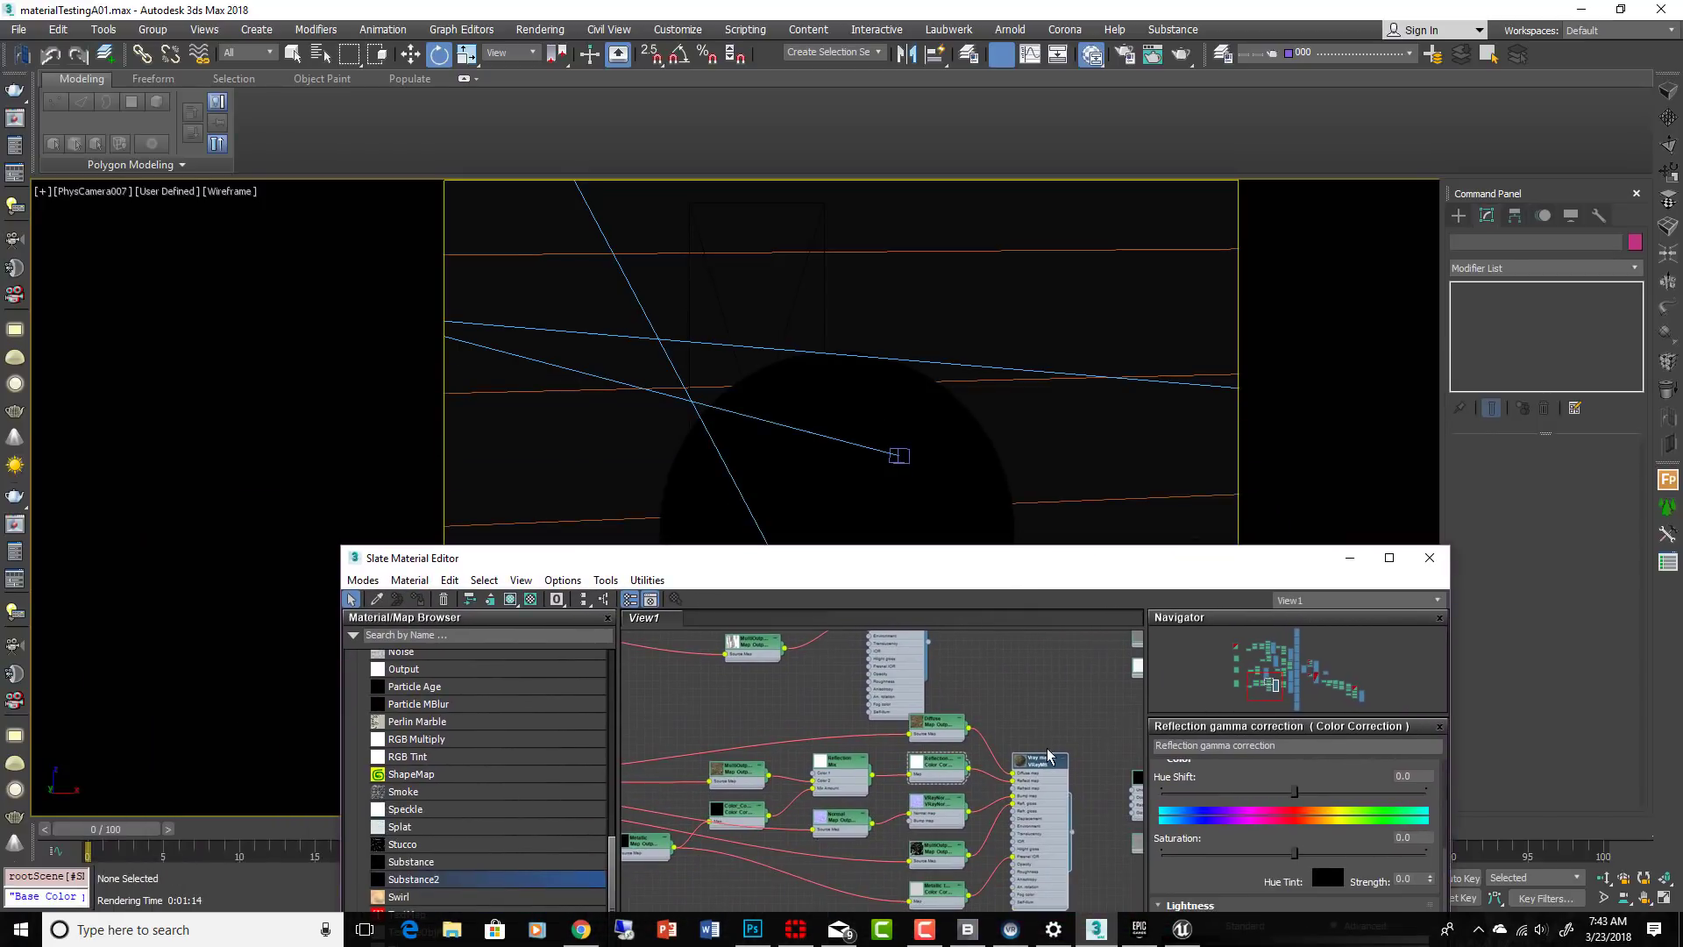
{"action": "left_click", "coordinate": [905, 504]}
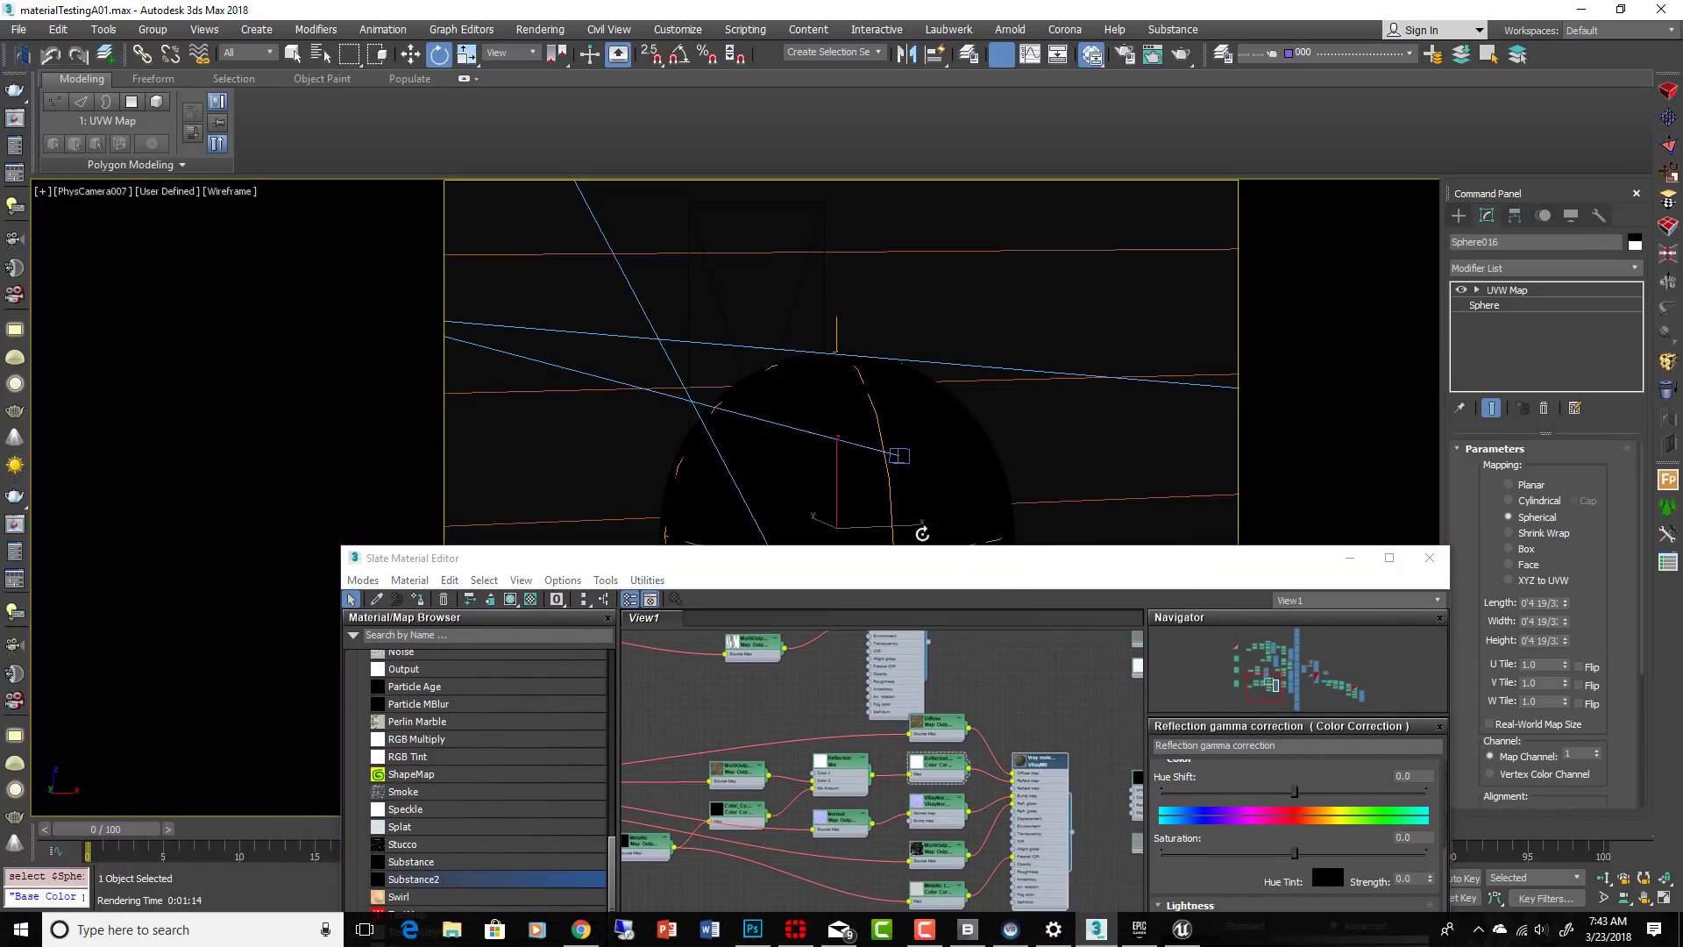
{"action": "left_click", "coordinate": [1039, 767]}
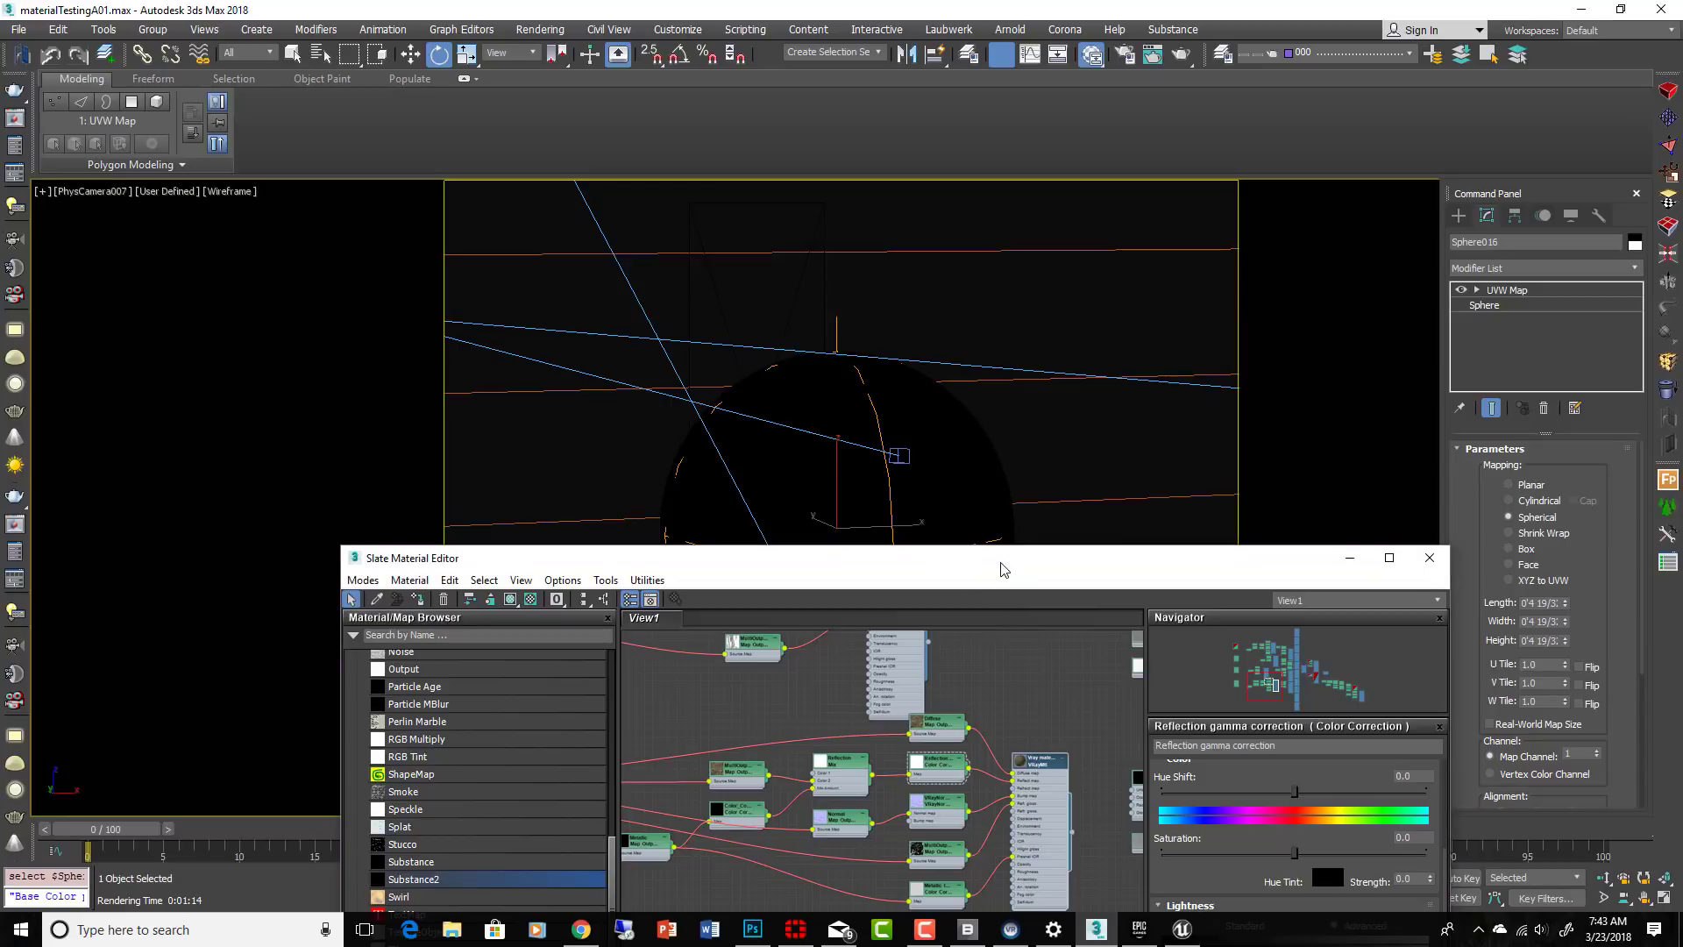
Open the Iceland Grassy Cliff Substance2 map's parameters and show the map in a preview window
{"action": "left_click_drag", "start_coordinate": [1004, 570], "coordinate": [1038, 285]}
{"action": "middle_click_drag", "start_coordinate": [810, 666], "coordinate": [1075, 659]}
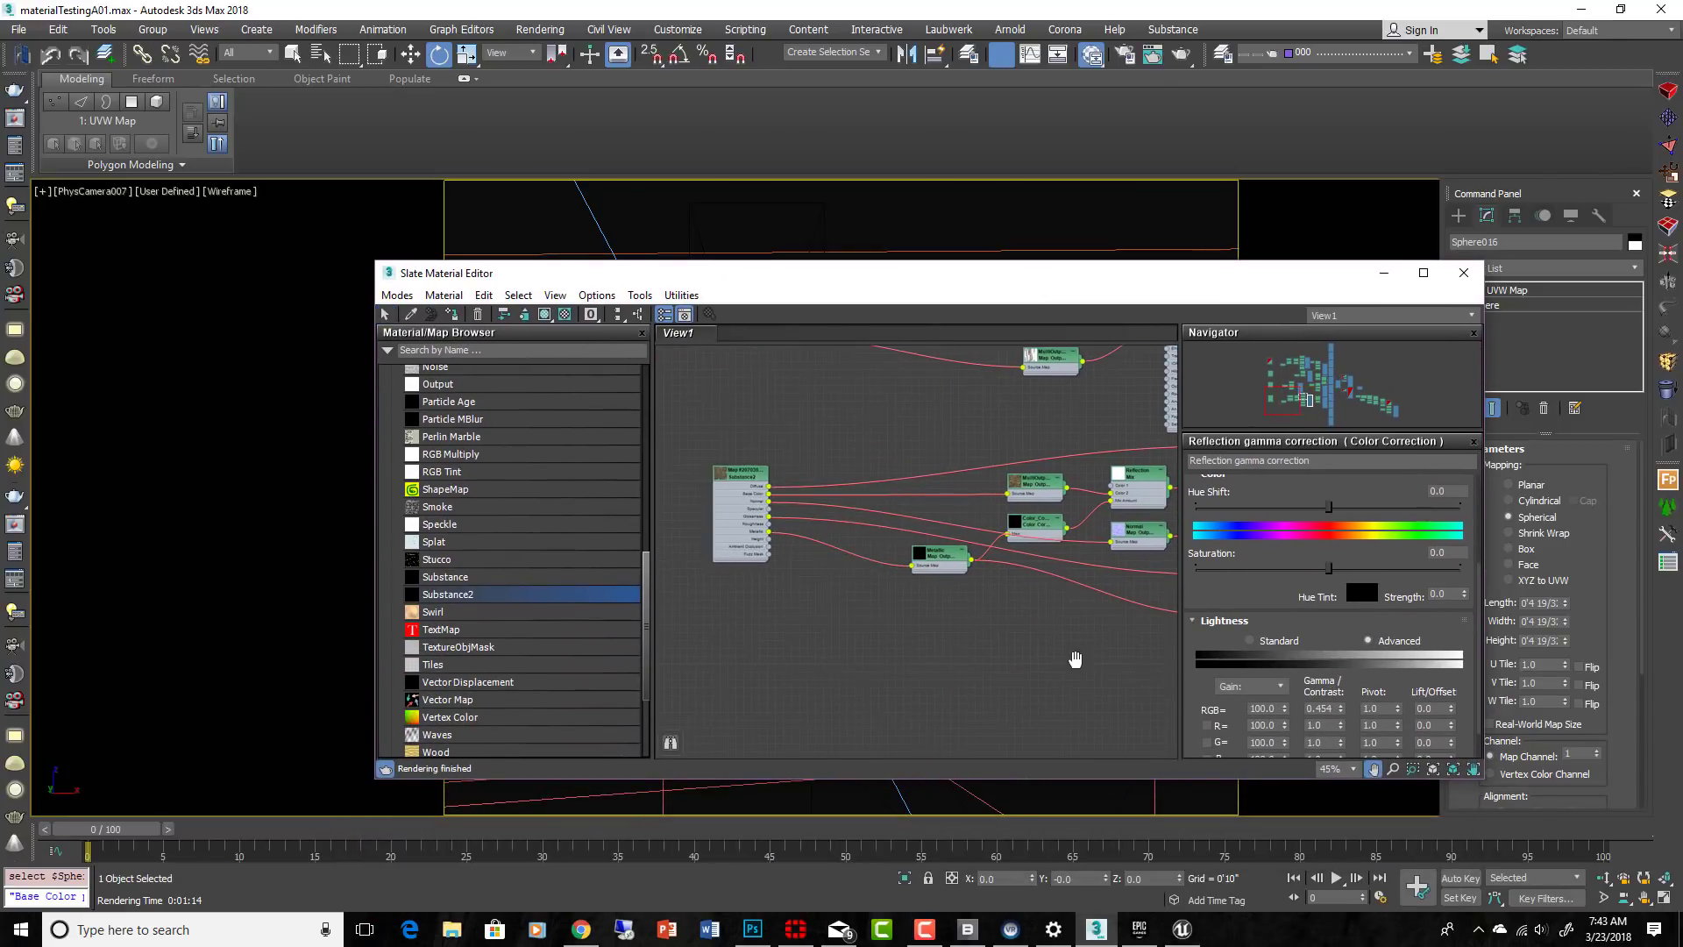
{"action": "key", "text": "Escape"}
{"action": "scroll", "coordinate": [791, 472], "scroll_direction": "up", "scroll_amount": 4}
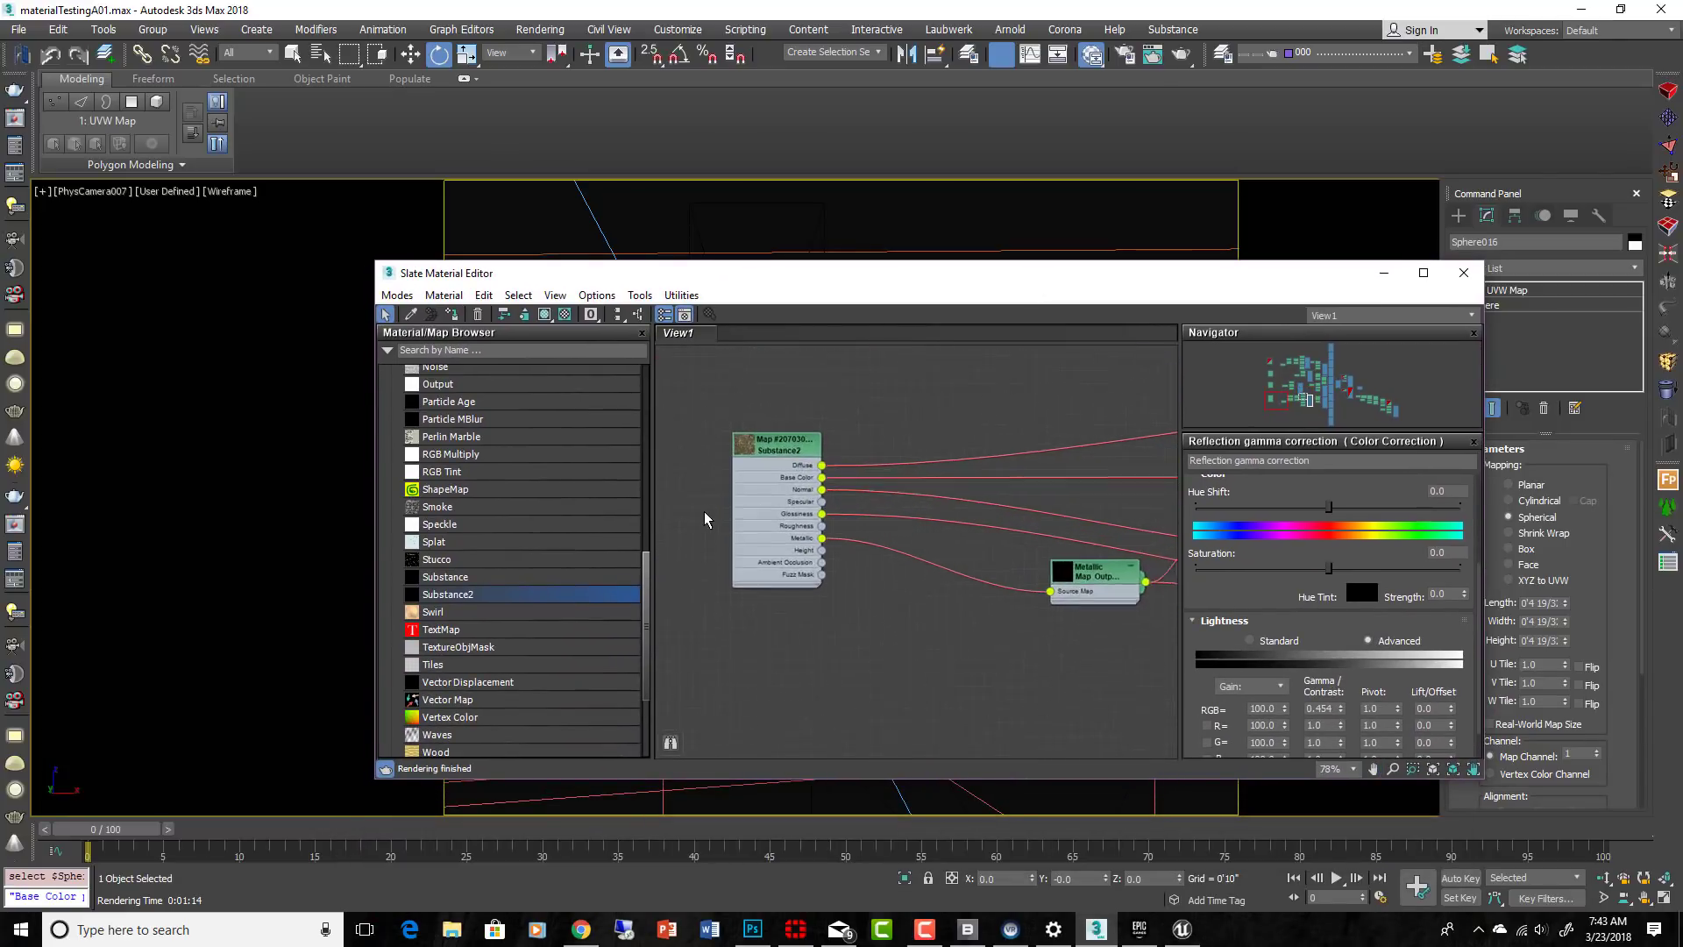
{"action": "left_click", "coordinate": [798, 446]}
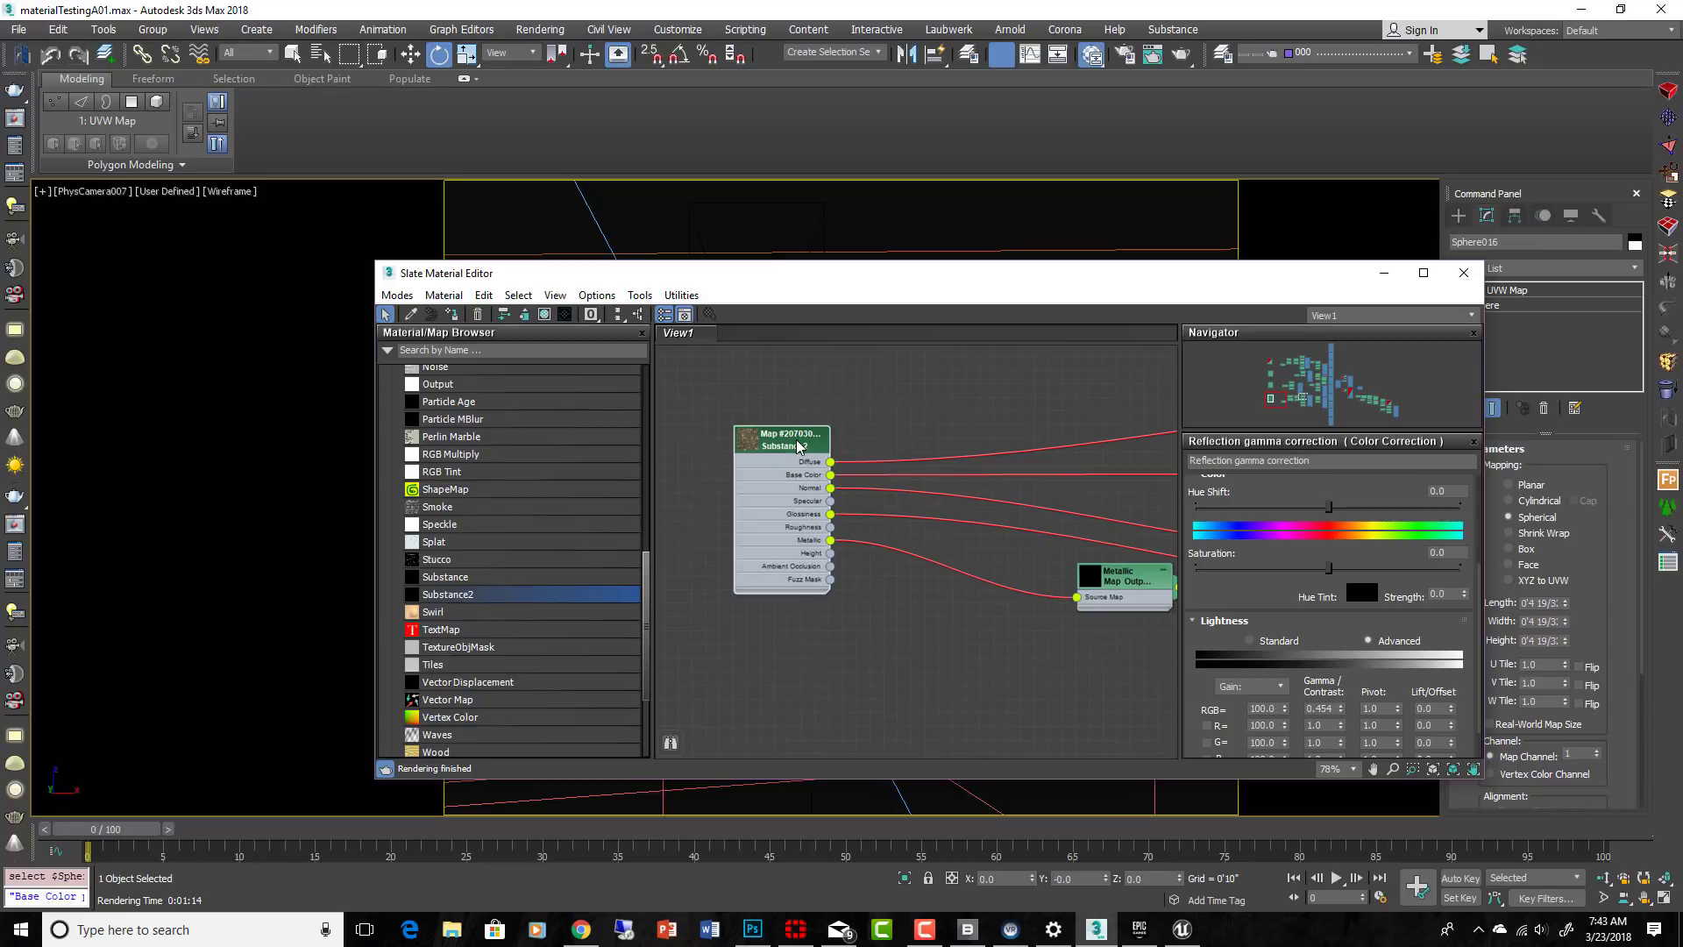
{"action": "double_click", "coordinate": [791, 481]}
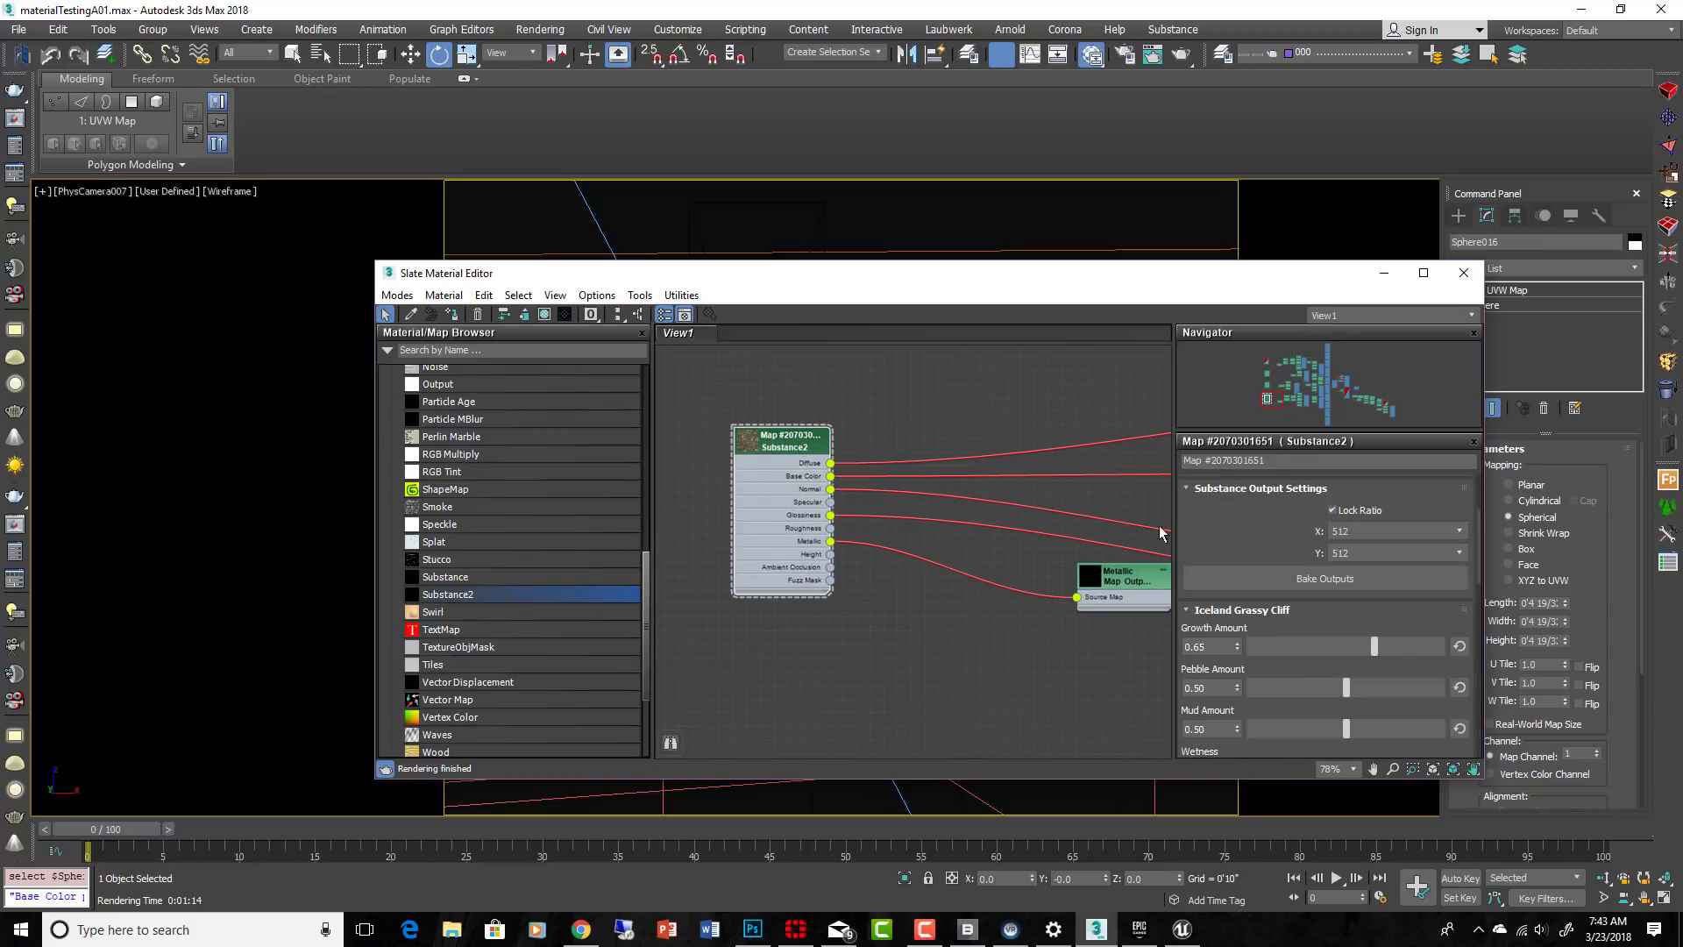
{"action": "scroll", "coordinate": [1317, 685], "scroll_direction": "down", "scroll_amount": 3}
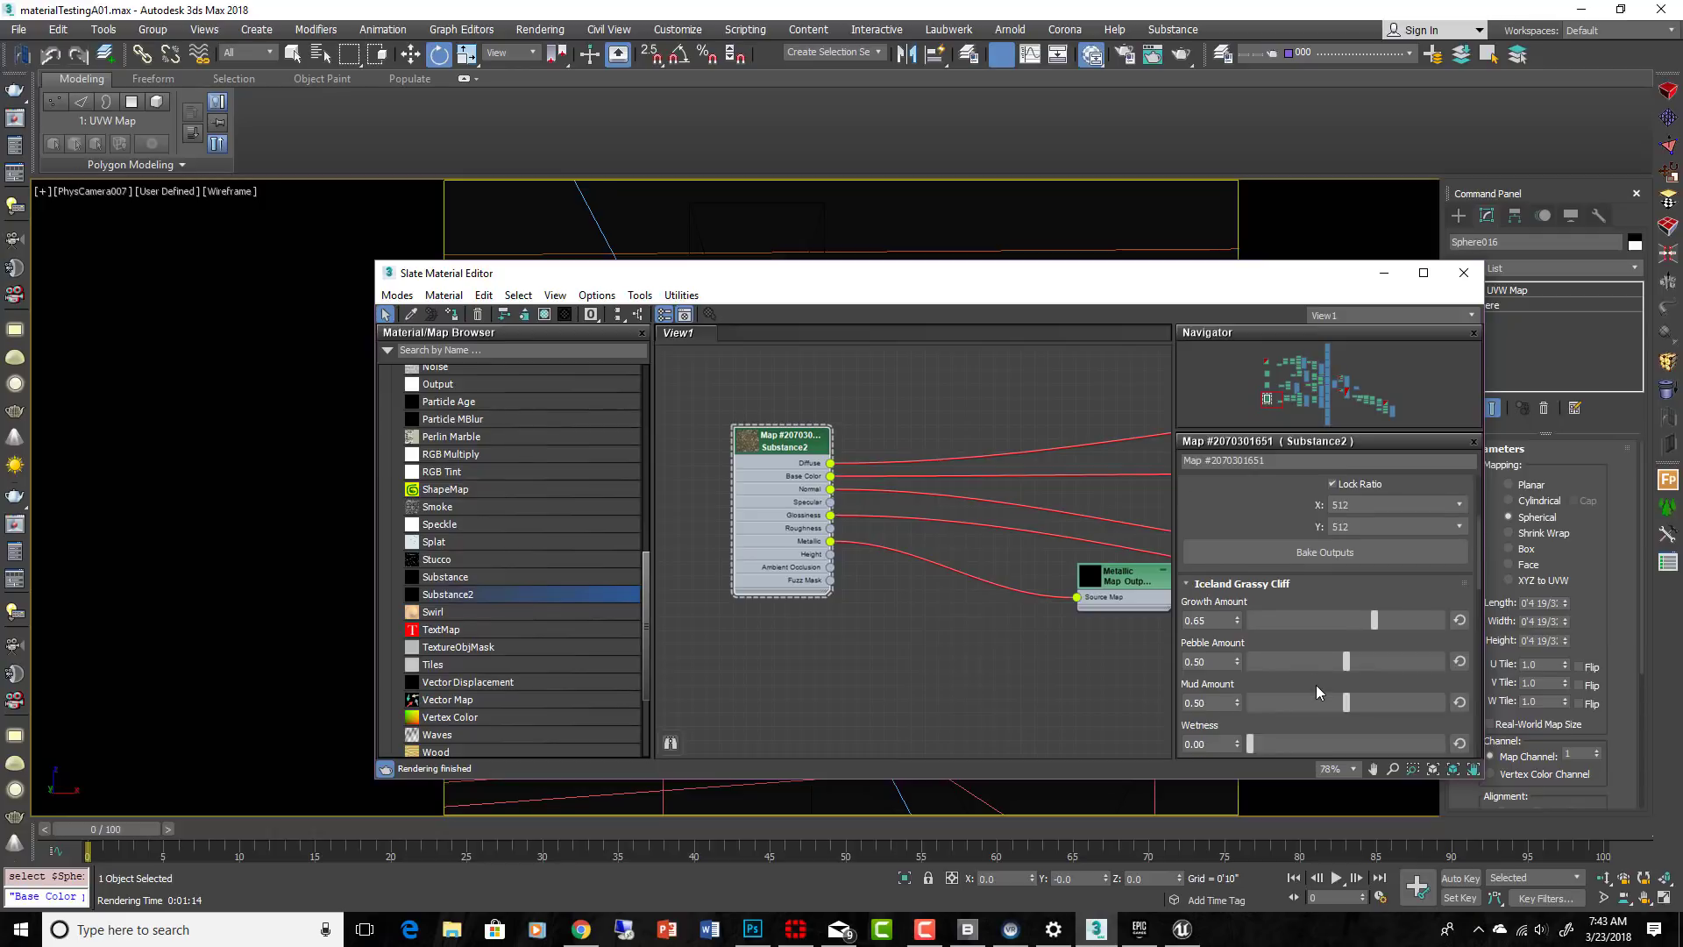
{"action": "right_click", "coordinate": [799, 451]}
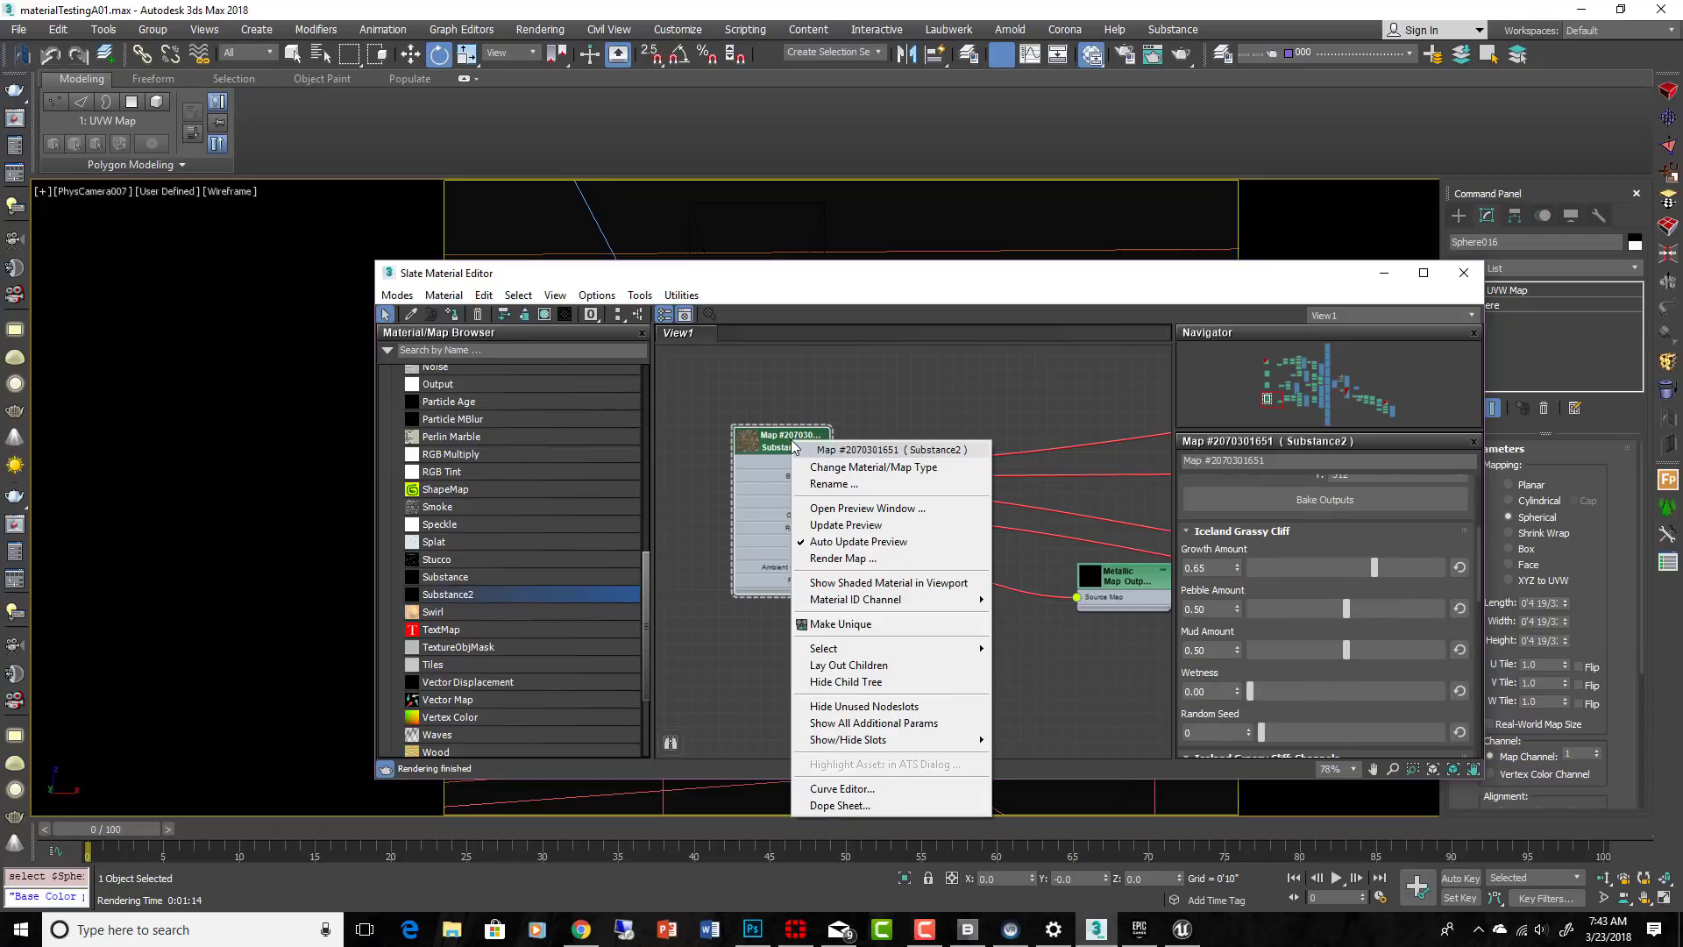
{"action": "left_click", "coordinate": [845, 506]}
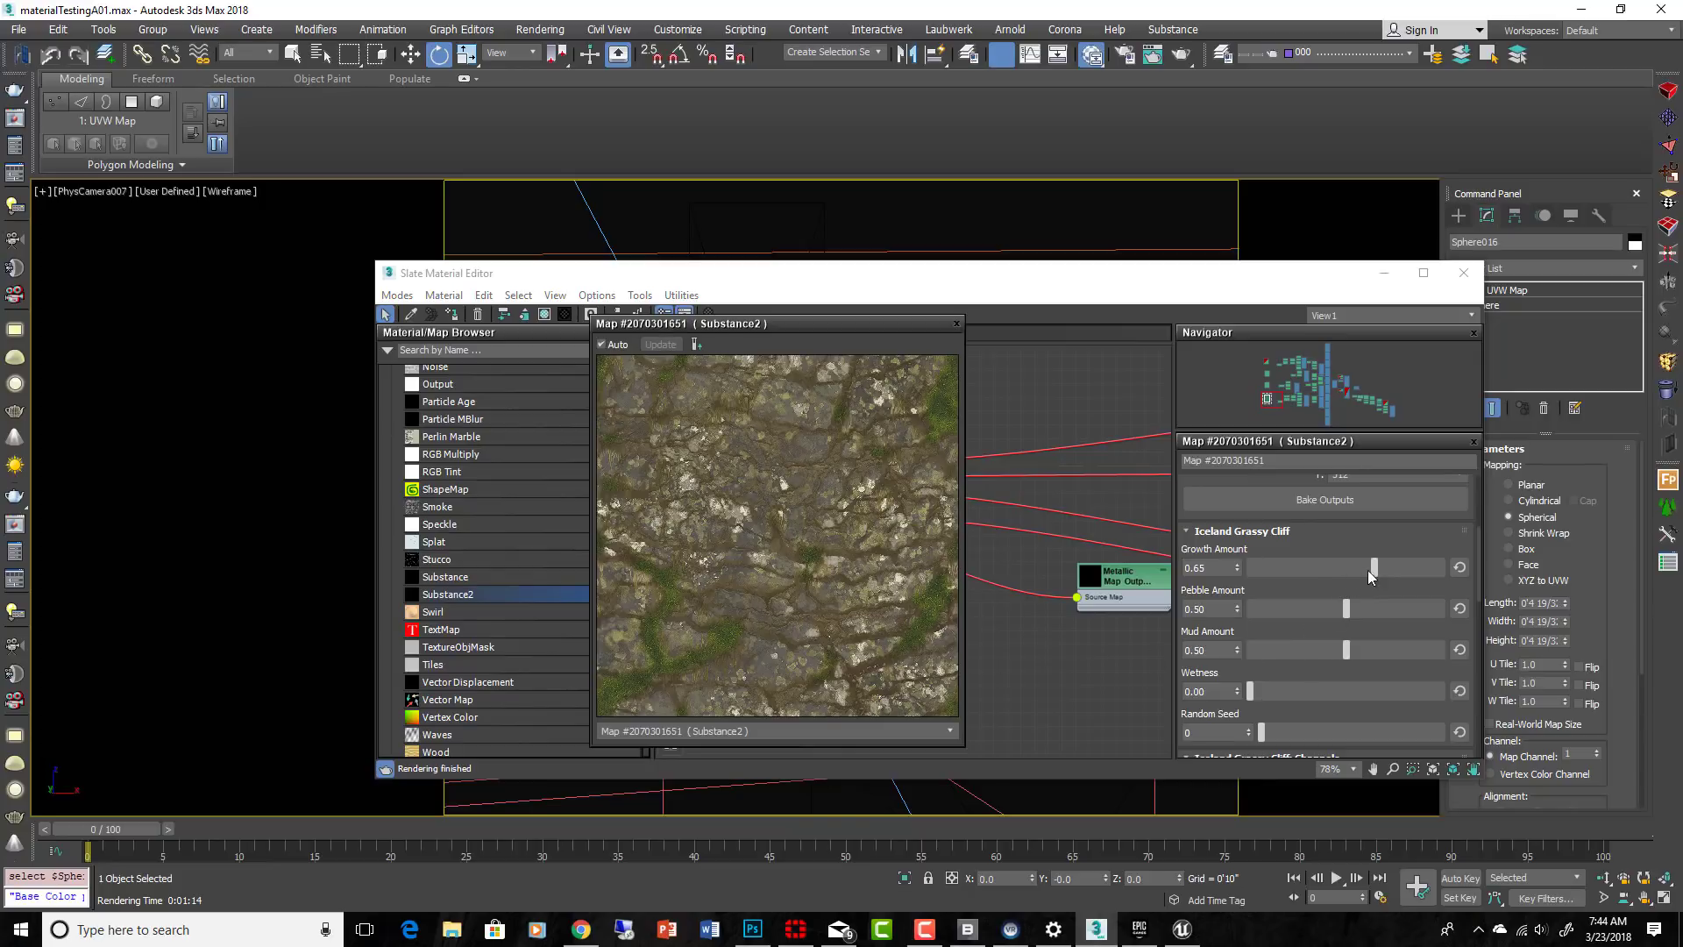
Set Iceland Grassy Cliff's Growth Amount to 0.94, Pebble Amount to 0.89 and Mud Amount to 0.00
{"action": "left_click_drag", "start_coordinate": [1367, 568], "coordinate": [1402, 561]}
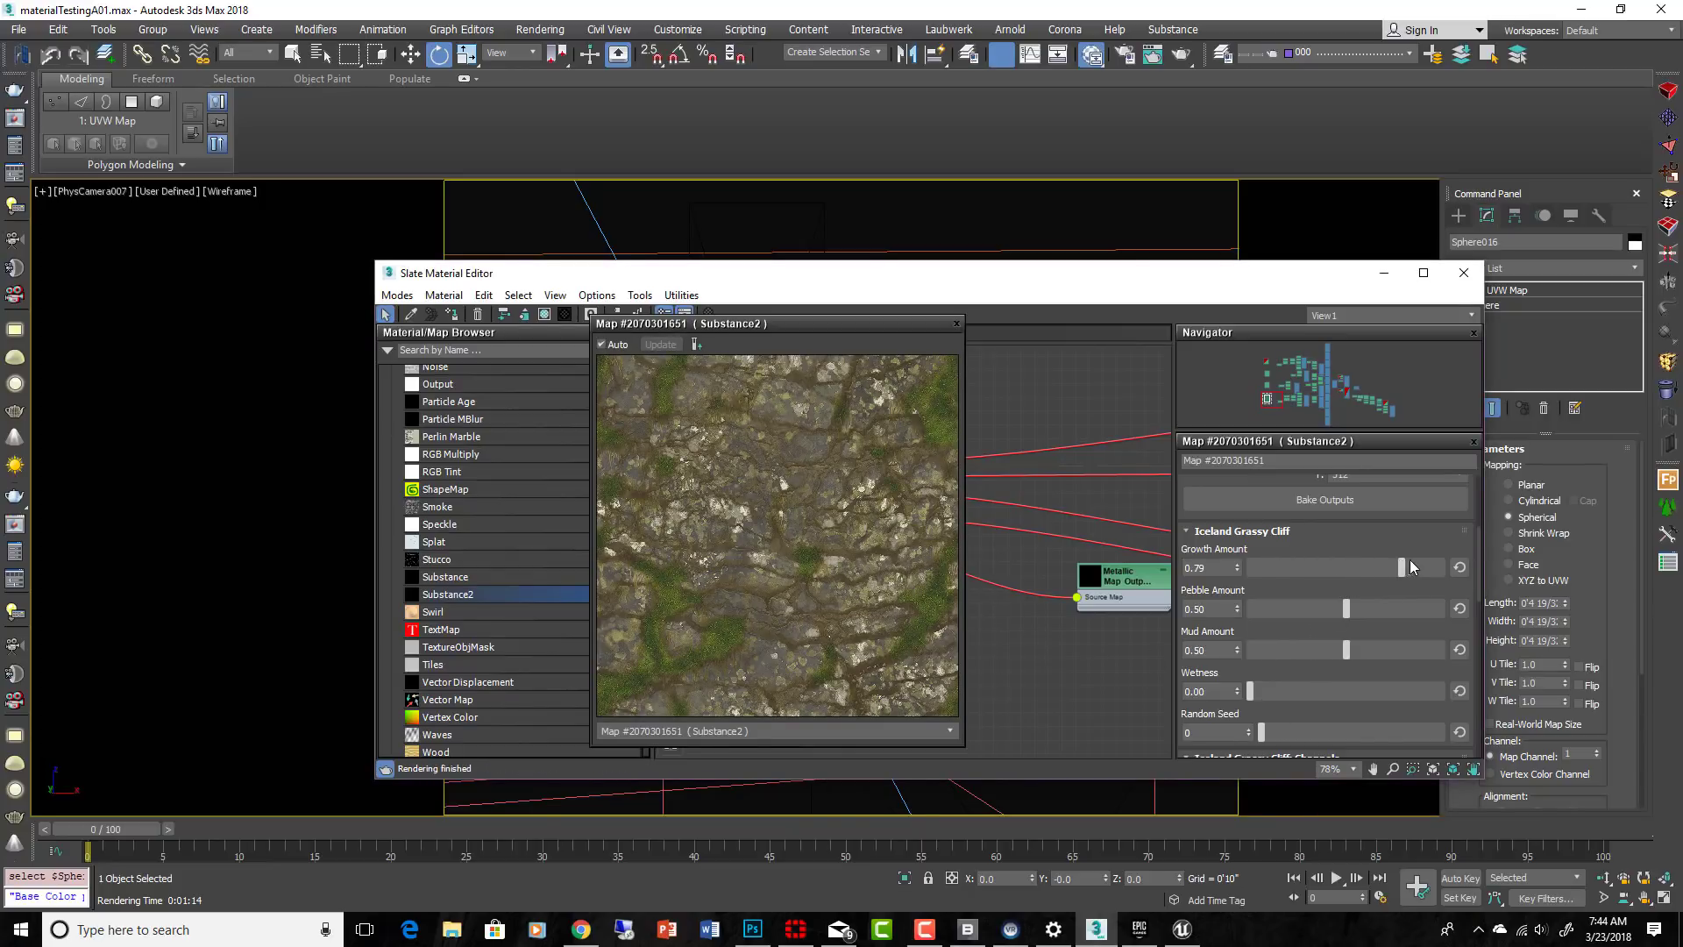
{"action": "mouse_move", "coordinate": [1429, 562]}
{"action": "left_mouse_down"}
{"action": "mouse_move", "coordinate": [1298, 570]}
{"action": "mouse_move", "coordinate": [1414, 551]}
{"action": "mouse_move", "coordinate": [1431, 565]}
{"action": "left_mouse_up"}
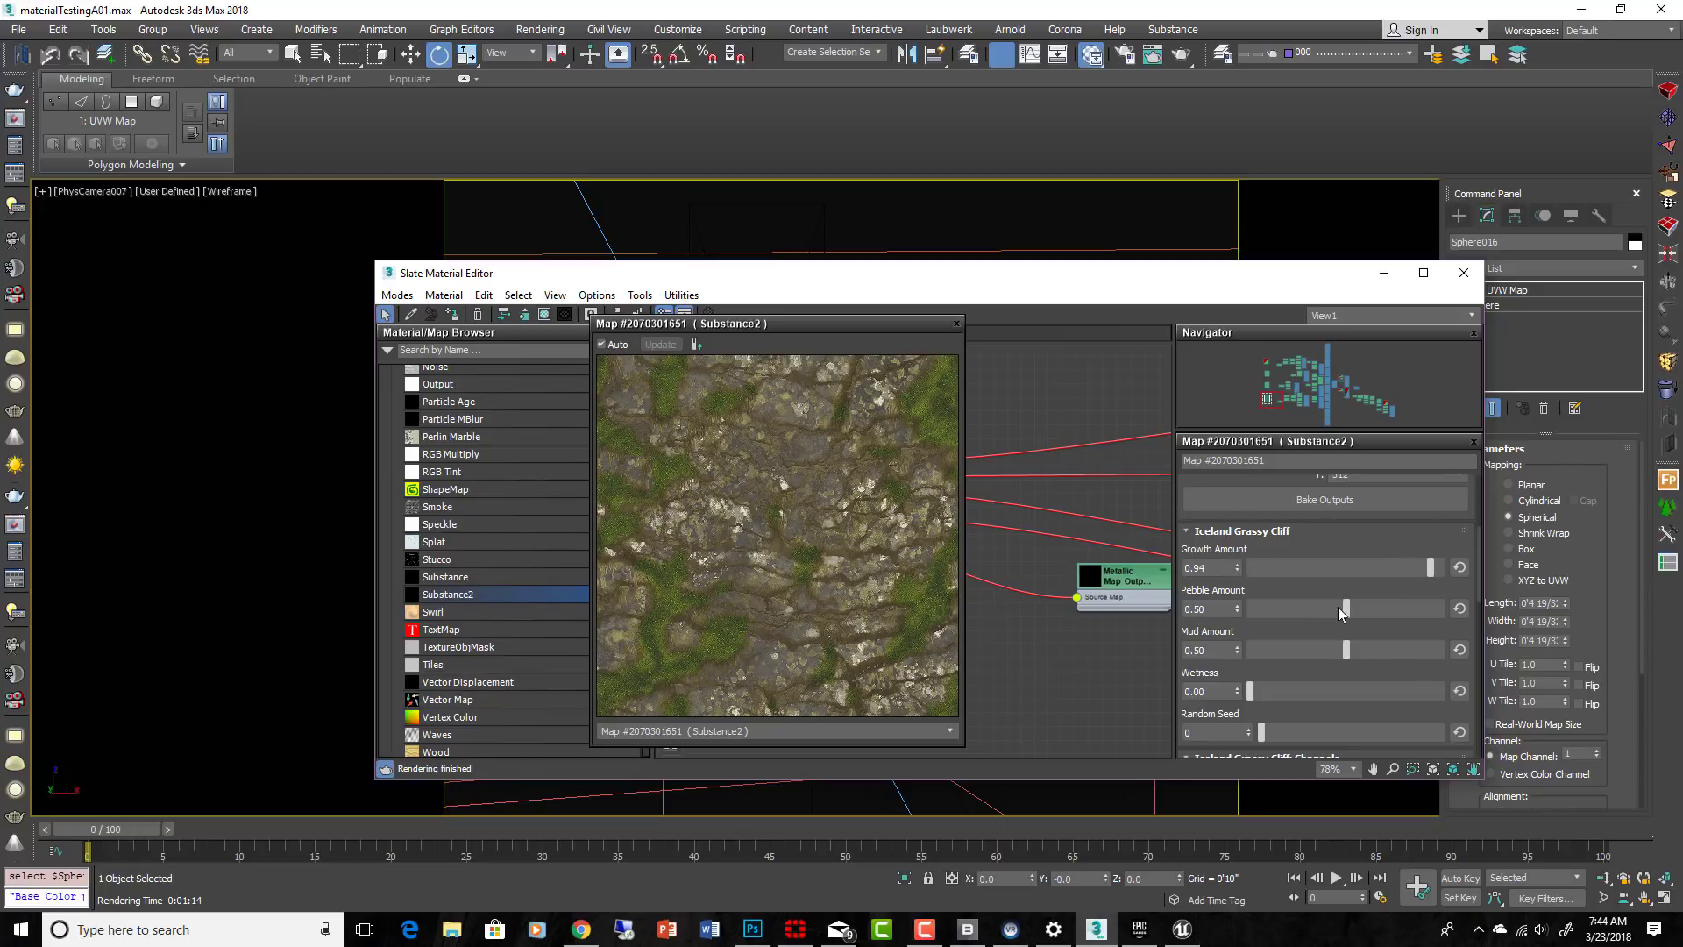
{"action": "left_click_drag", "start_coordinate": [1339, 611], "coordinate": [1422, 593]}
{"action": "left_click_drag", "start_coordinate": [1344, 648], "coordinate": [1250, 655]}
Raise the Iceland Grassy Cliff map's Wetness to 0.84 and set its Random Seed to about 750576809
{"action": "scroll", "coordinate": [1290, 652], "scroll_direction": "down", "scroll_amount": 2}
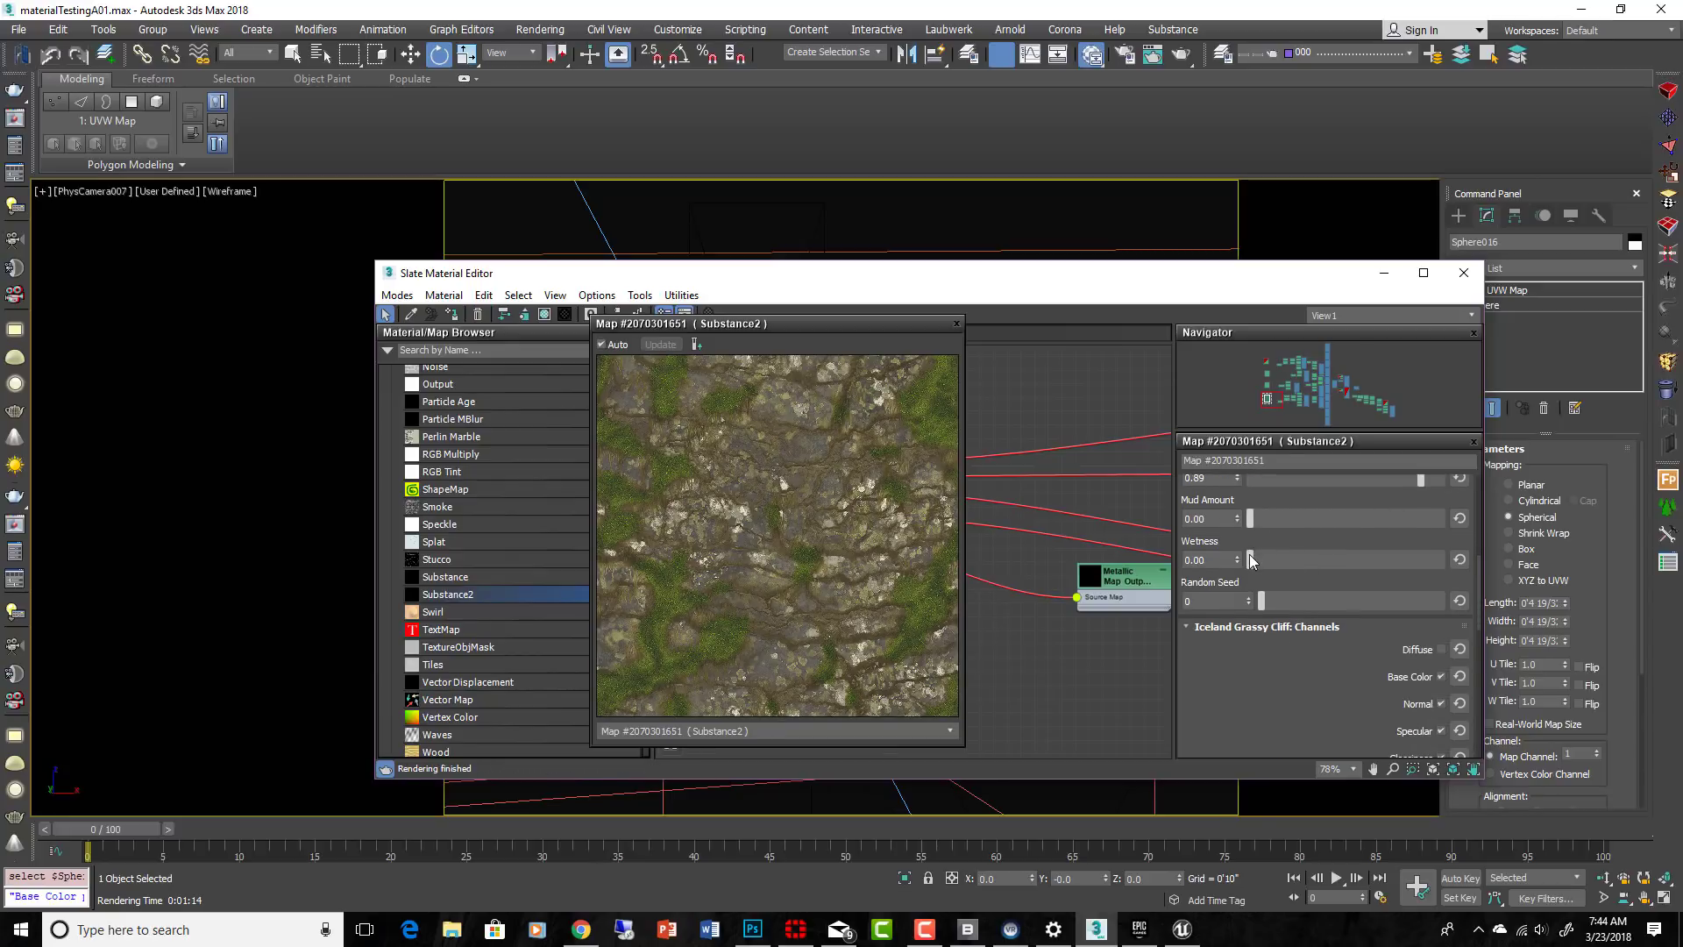
{"action": "left_click_drag", "start_coordinate": [1249, 554], "coordinate": [1411, 554]}
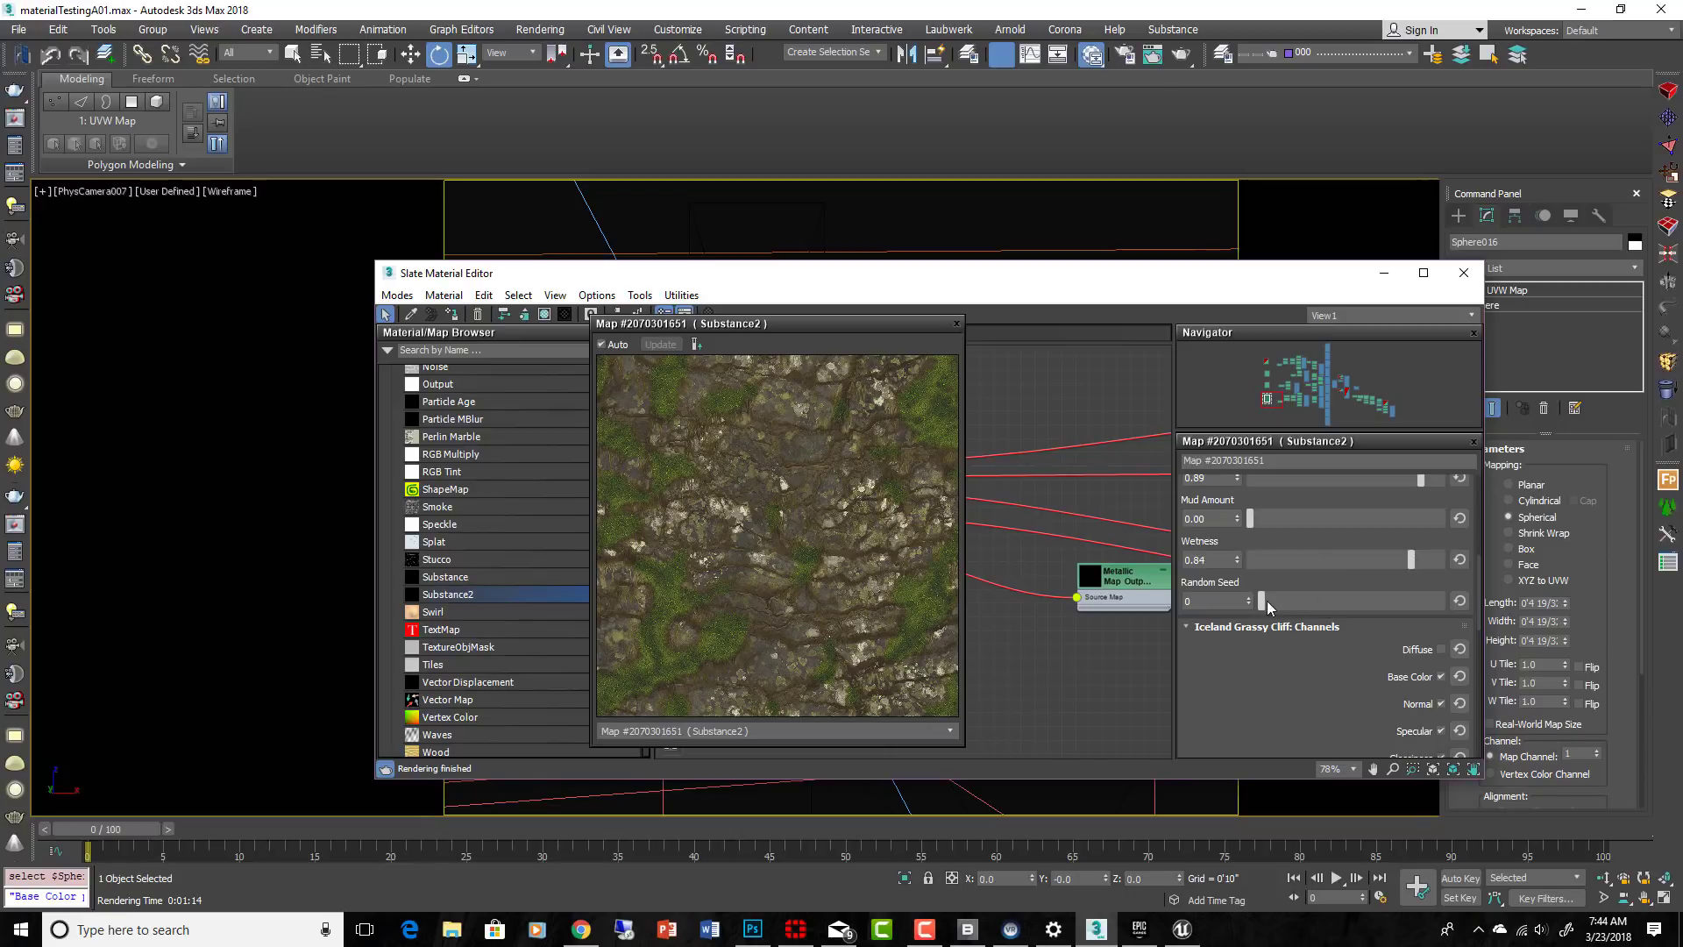
{"action": "left_click_drag", "start_coordinate": [1262, 600], "coordinate": [1325, 597]}
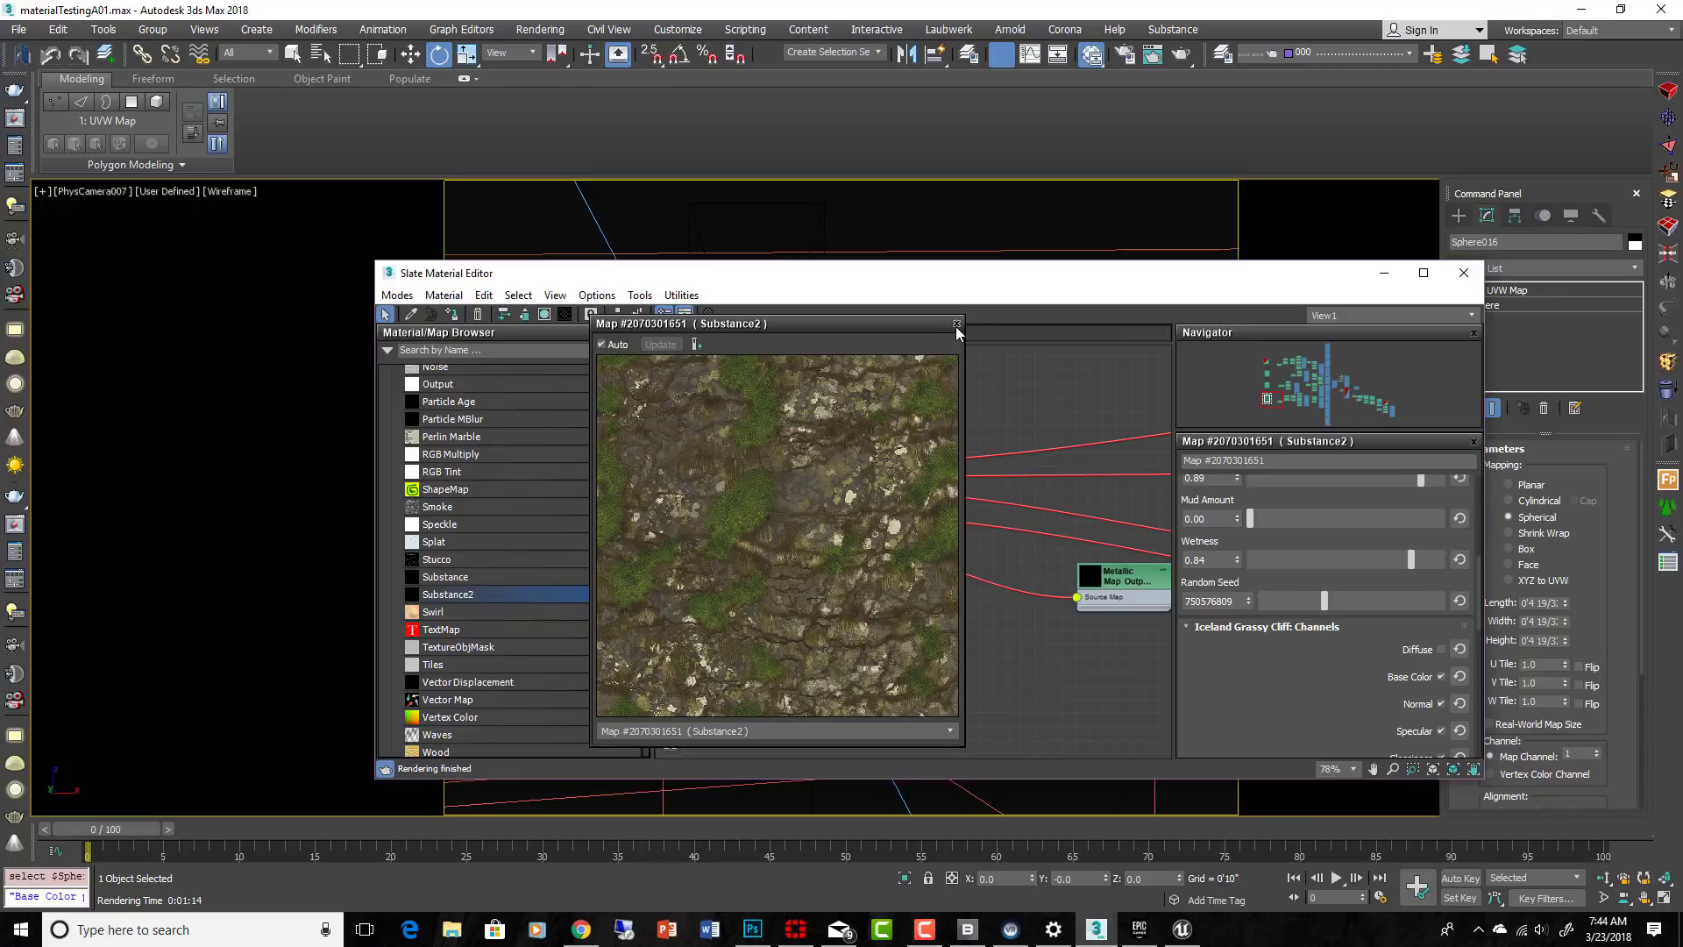
Turn off Use Real-World Scale in the Iceland Grassy Cliff map's coordinates and close the map's preview window
{"action": "scroll", "coordinate": [1371, 668], "scroll_direction": "down", "scroll_amount": 3}
{"action": "scroll", "coordinate": [1372, 668], "scroll_direction": "down", "scroll_amount": 6}
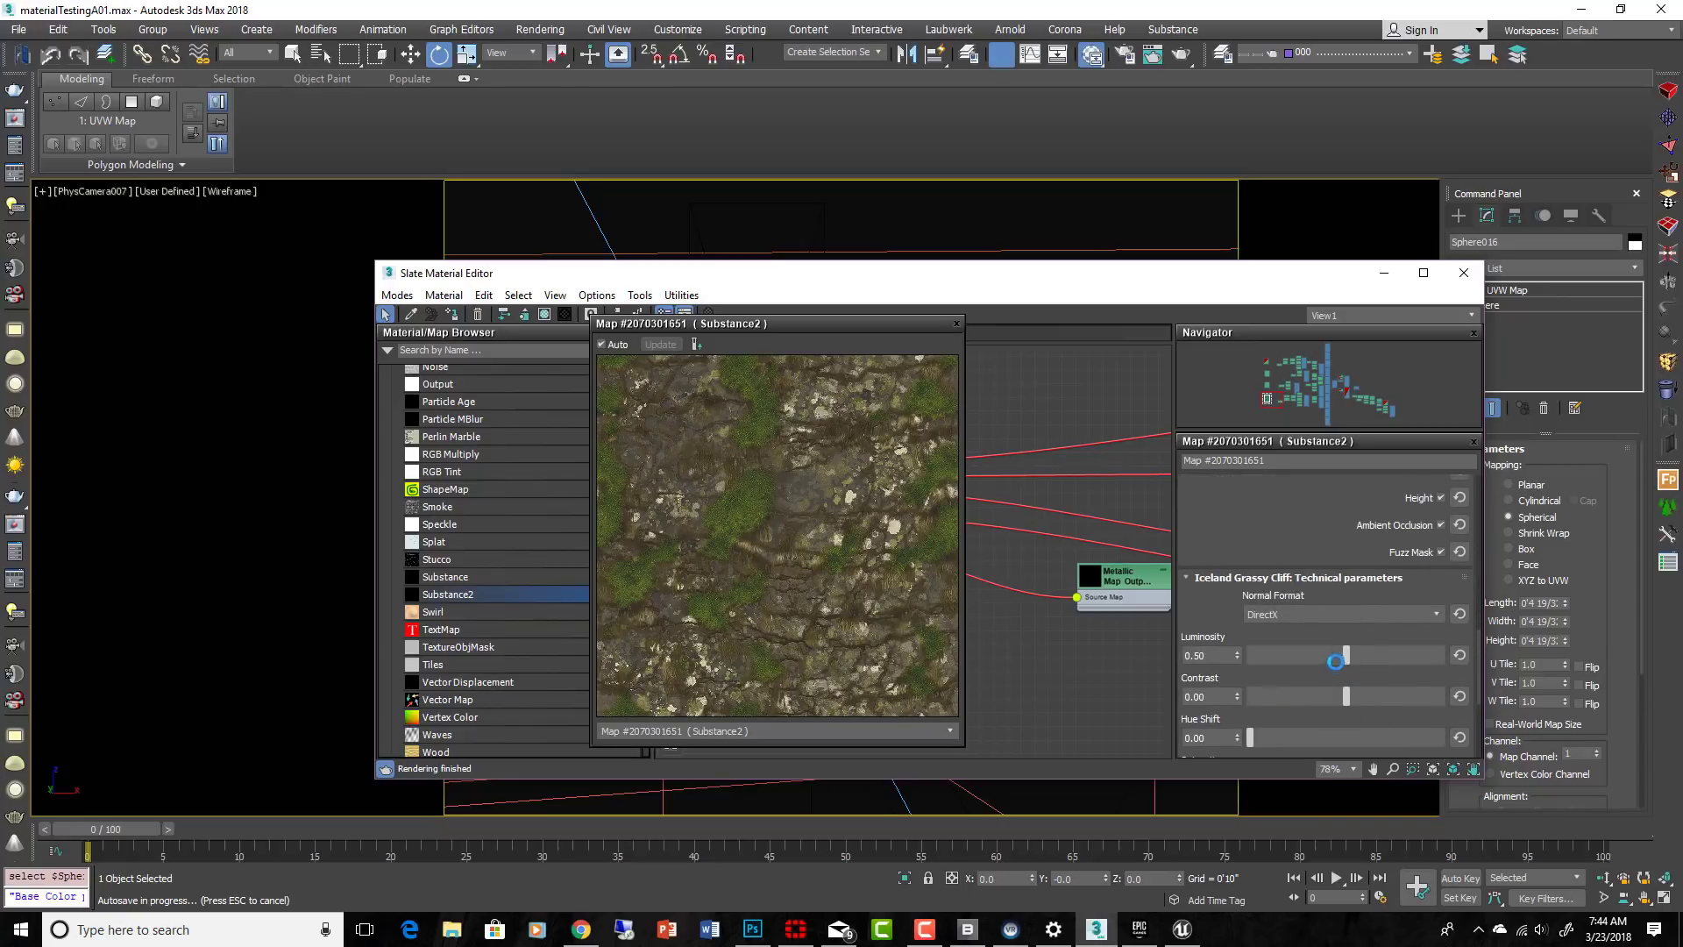
{"action": "scroll", "coordinate": [1210, 684], "scroll_direction": "down", "scroll_amount": 2}
{"action": "scroll", "coordinate": [1285, 683], "scroll_direction": "down", "scroll_amount": 3}
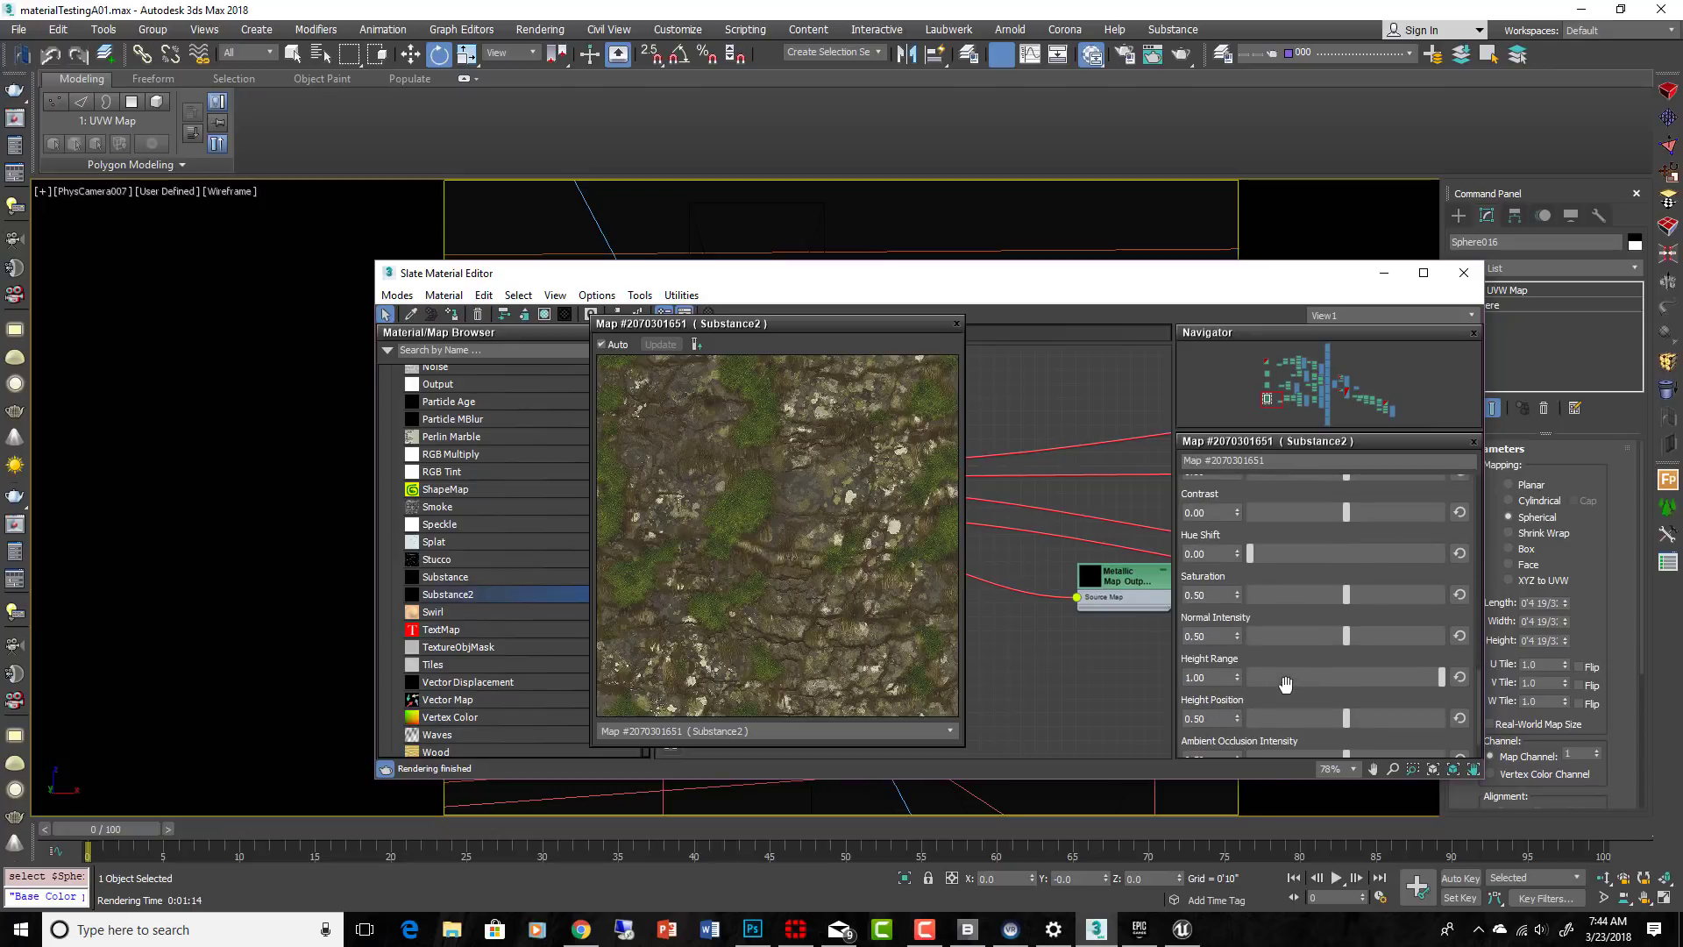
{"action": "scroll", "coordinate": [1285, 684], "scroll_direction": "down", "scroll_amount": 6}
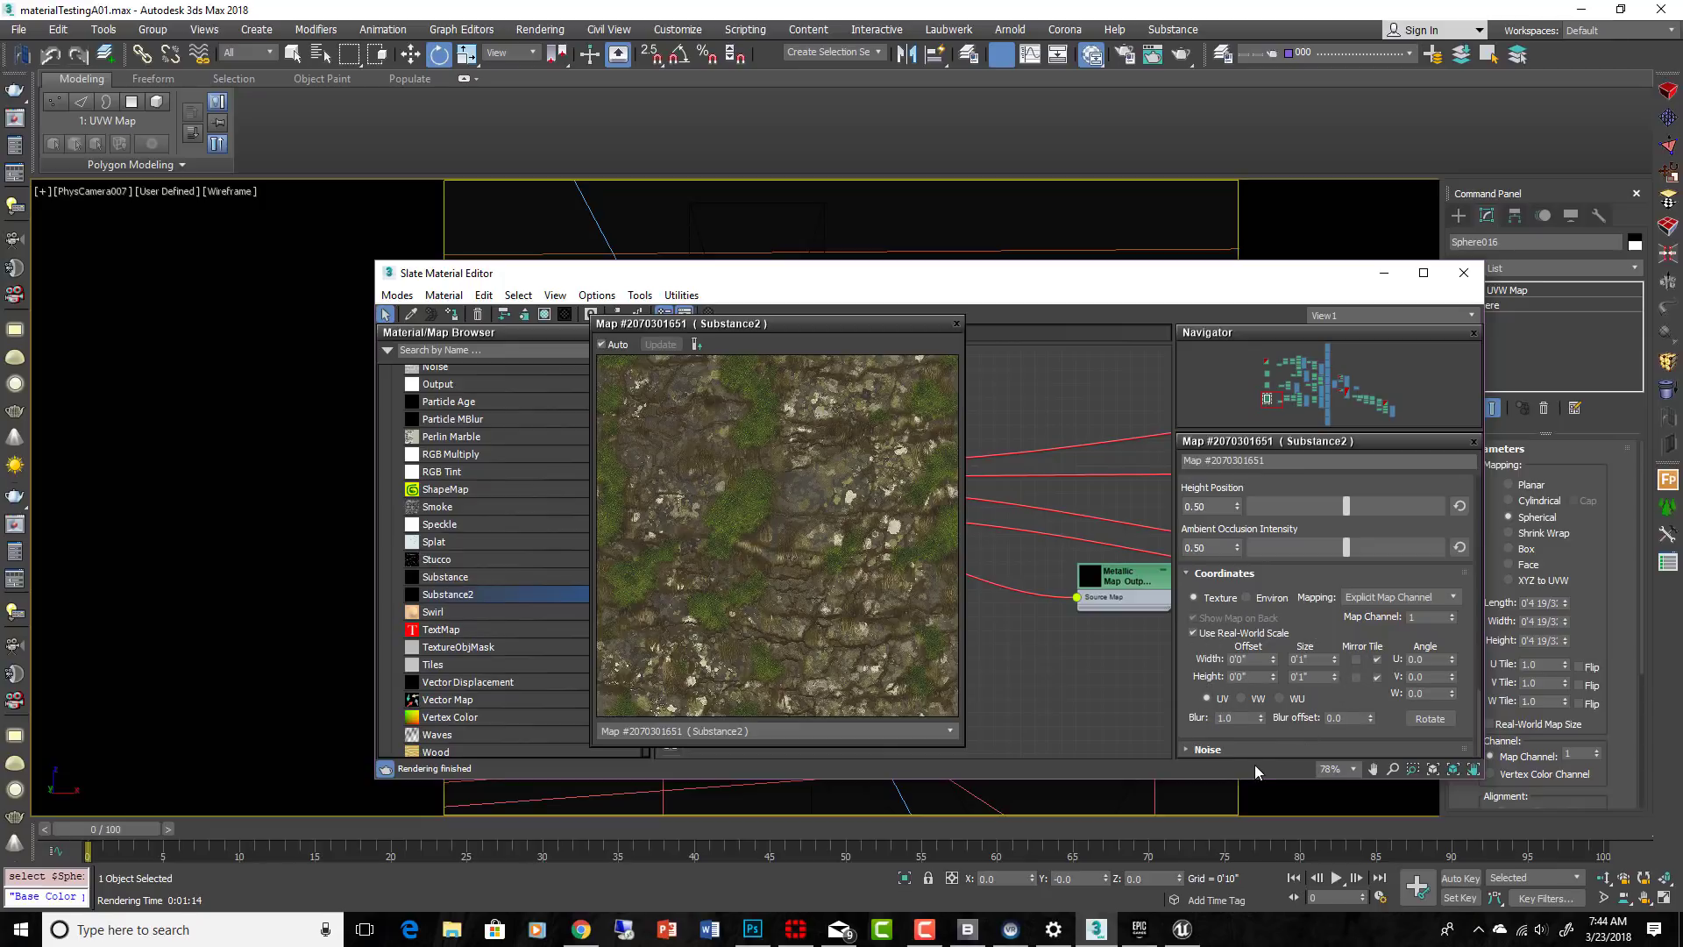
{"action": "left_click", "coordinate": [1192, 633]}
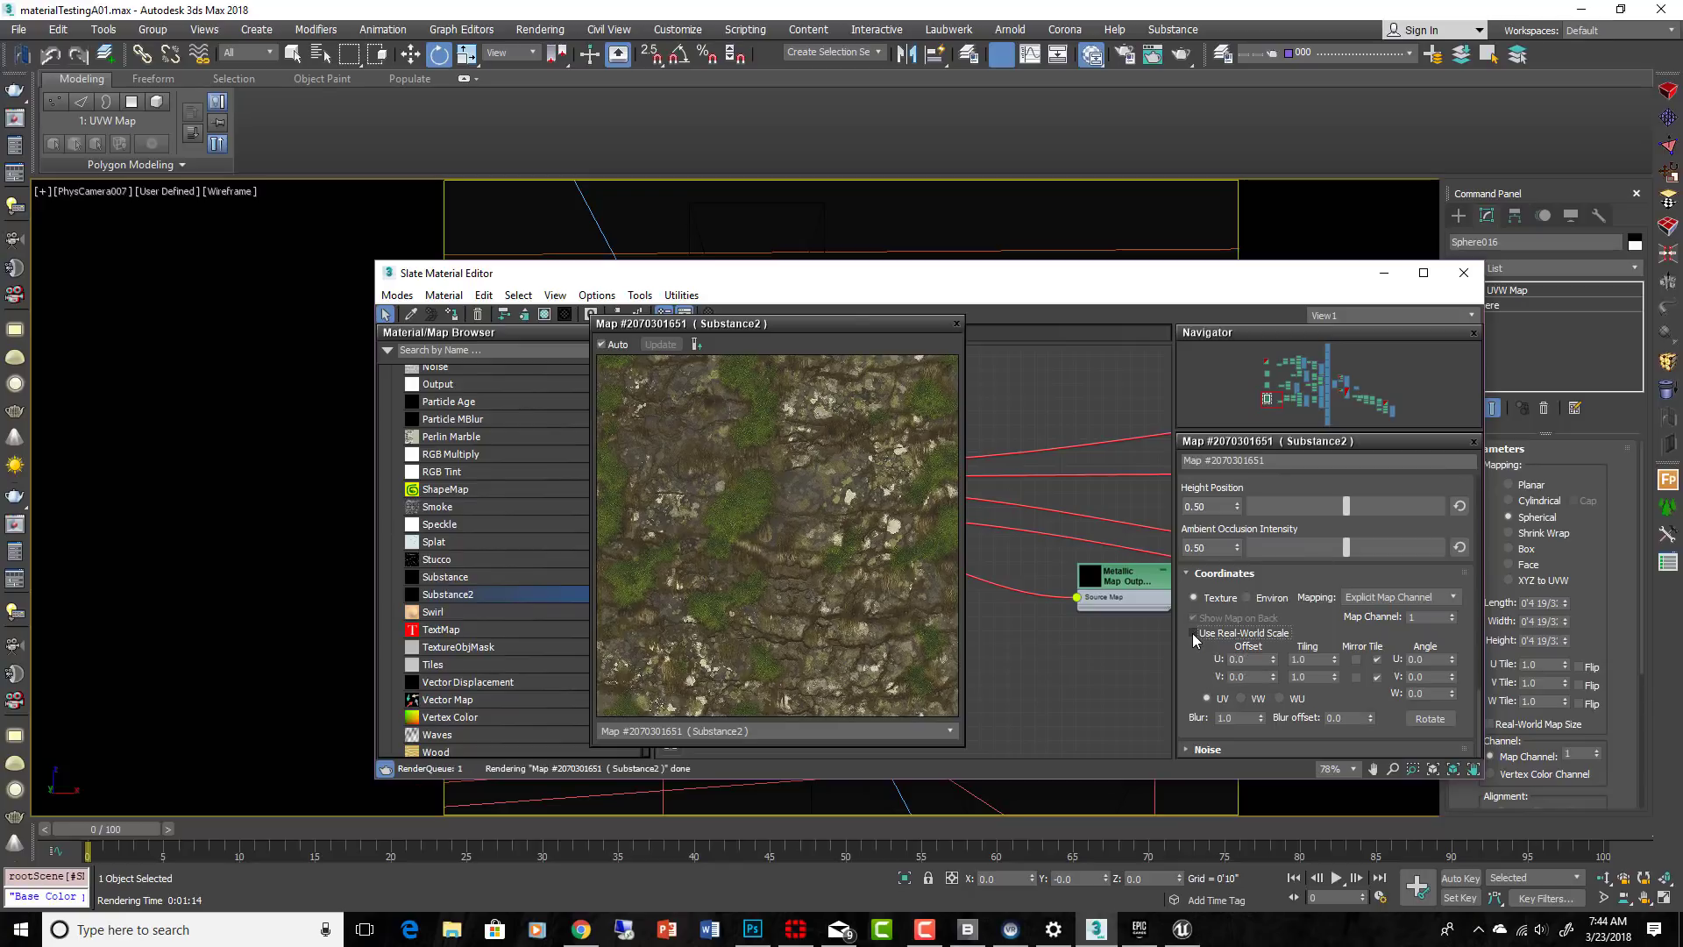
{"action": "left_click", "coordinate": [957, 323]}
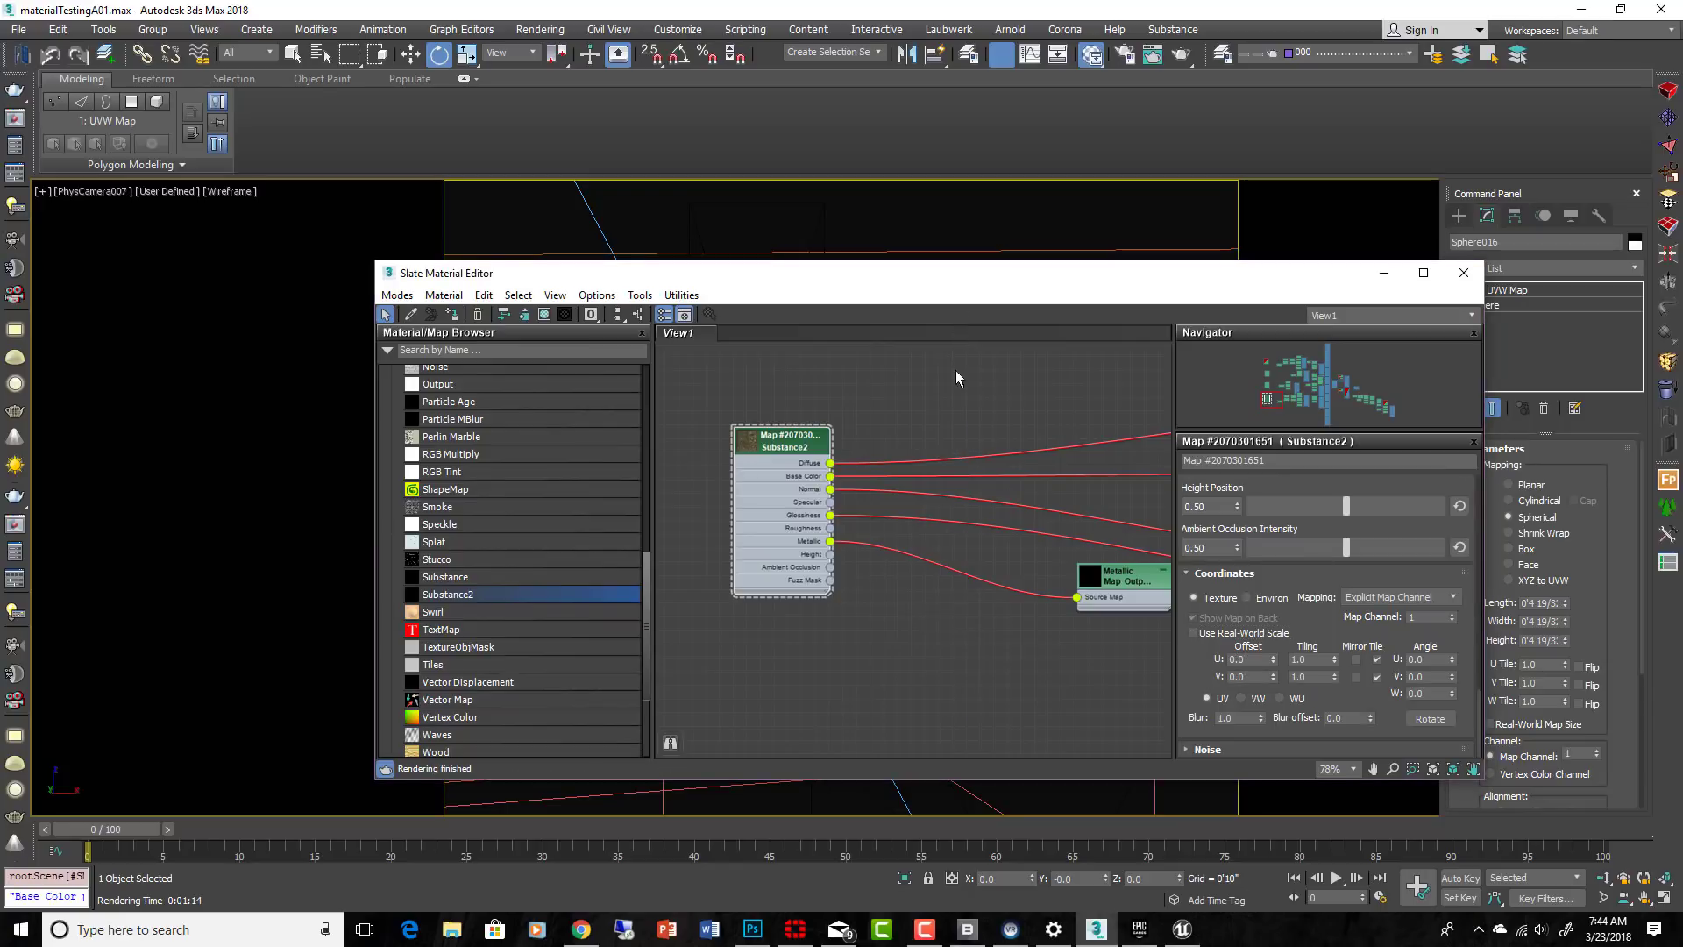
Find and select the converted V-Ray material node feeding from the Iceland Grassy Cliff map, and close the Slate Material Editor
{"action": "scroll", "coordinate": [968, 461], "scroll_direction": "down", "scroll_amount": 5}
{"action": "middle_click_drag", "start_coordinate": [1072, 623], "coordinate": [858, 680]}
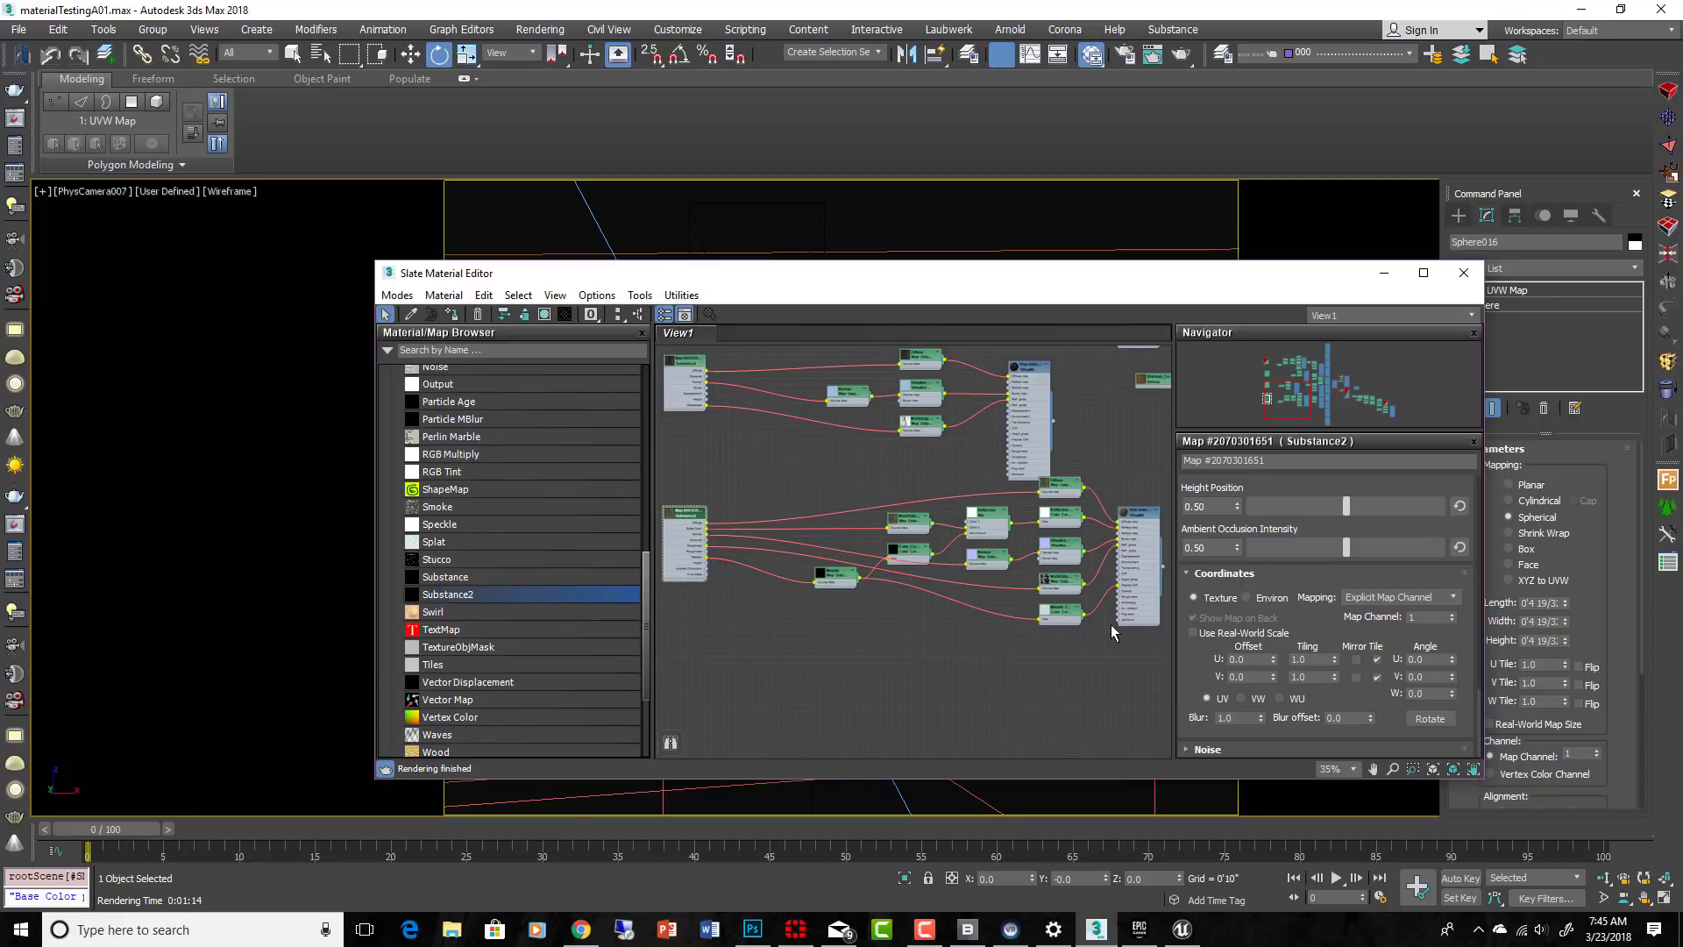
{"action": "middle_click_drag", "start_coordinate": [1105, 627], "coordinate": [982, 631]}
{"action": "scroll", "coordinate": [1008, 600], "scroll_direction": "up", "scroll_amount": 6}
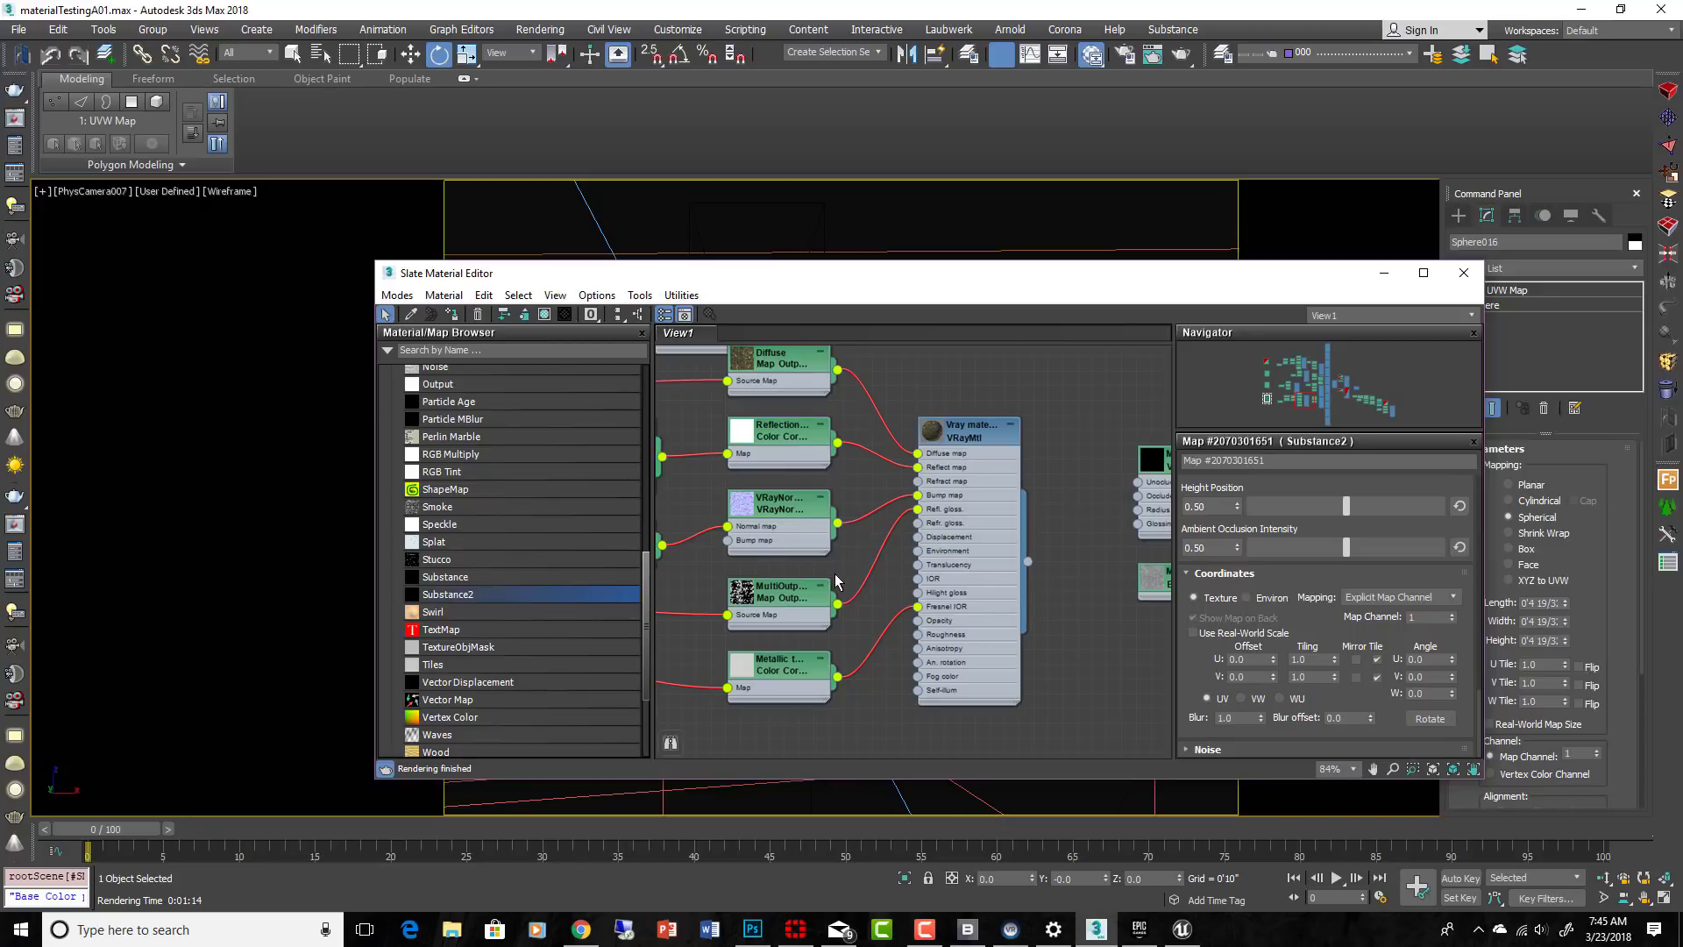
{"action": "scroll", "coordinate": [837, 582], "scroll_direction": "down", "scroll_amount": 2}
{"action": "middle_click_drag", "start_coordinate": [837, 582], "coordinate": [971, 550]}
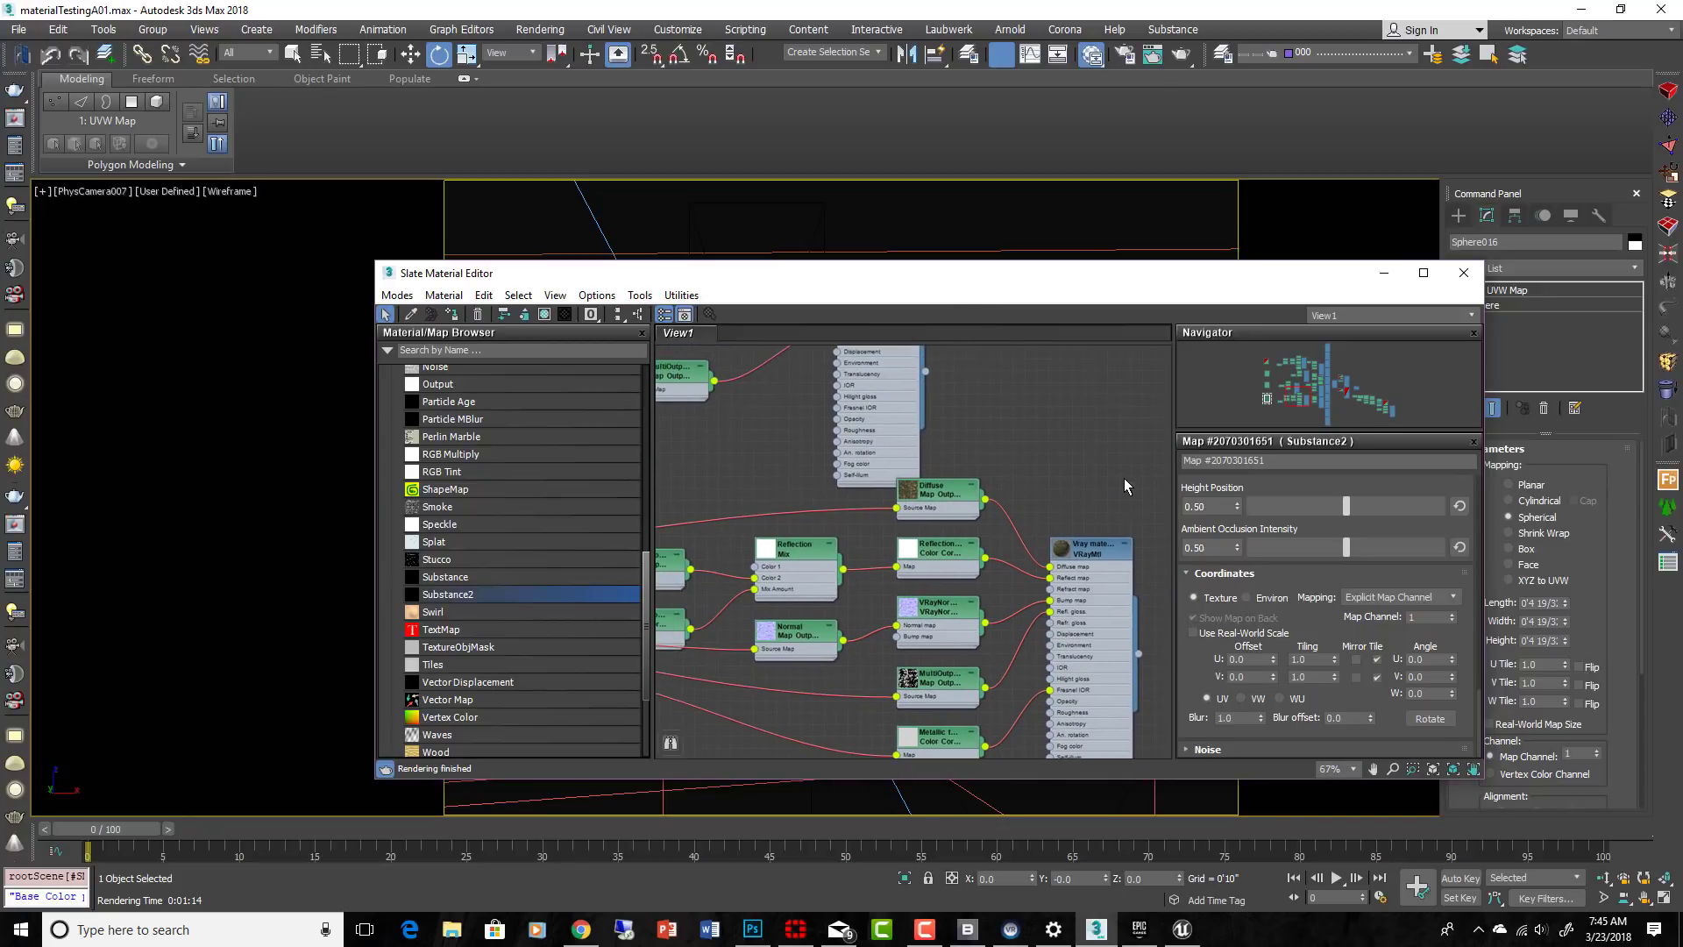
{"action": "left_click_drag", "start_coordinate": [1034, 277], "coordinate": [1246, 509]}
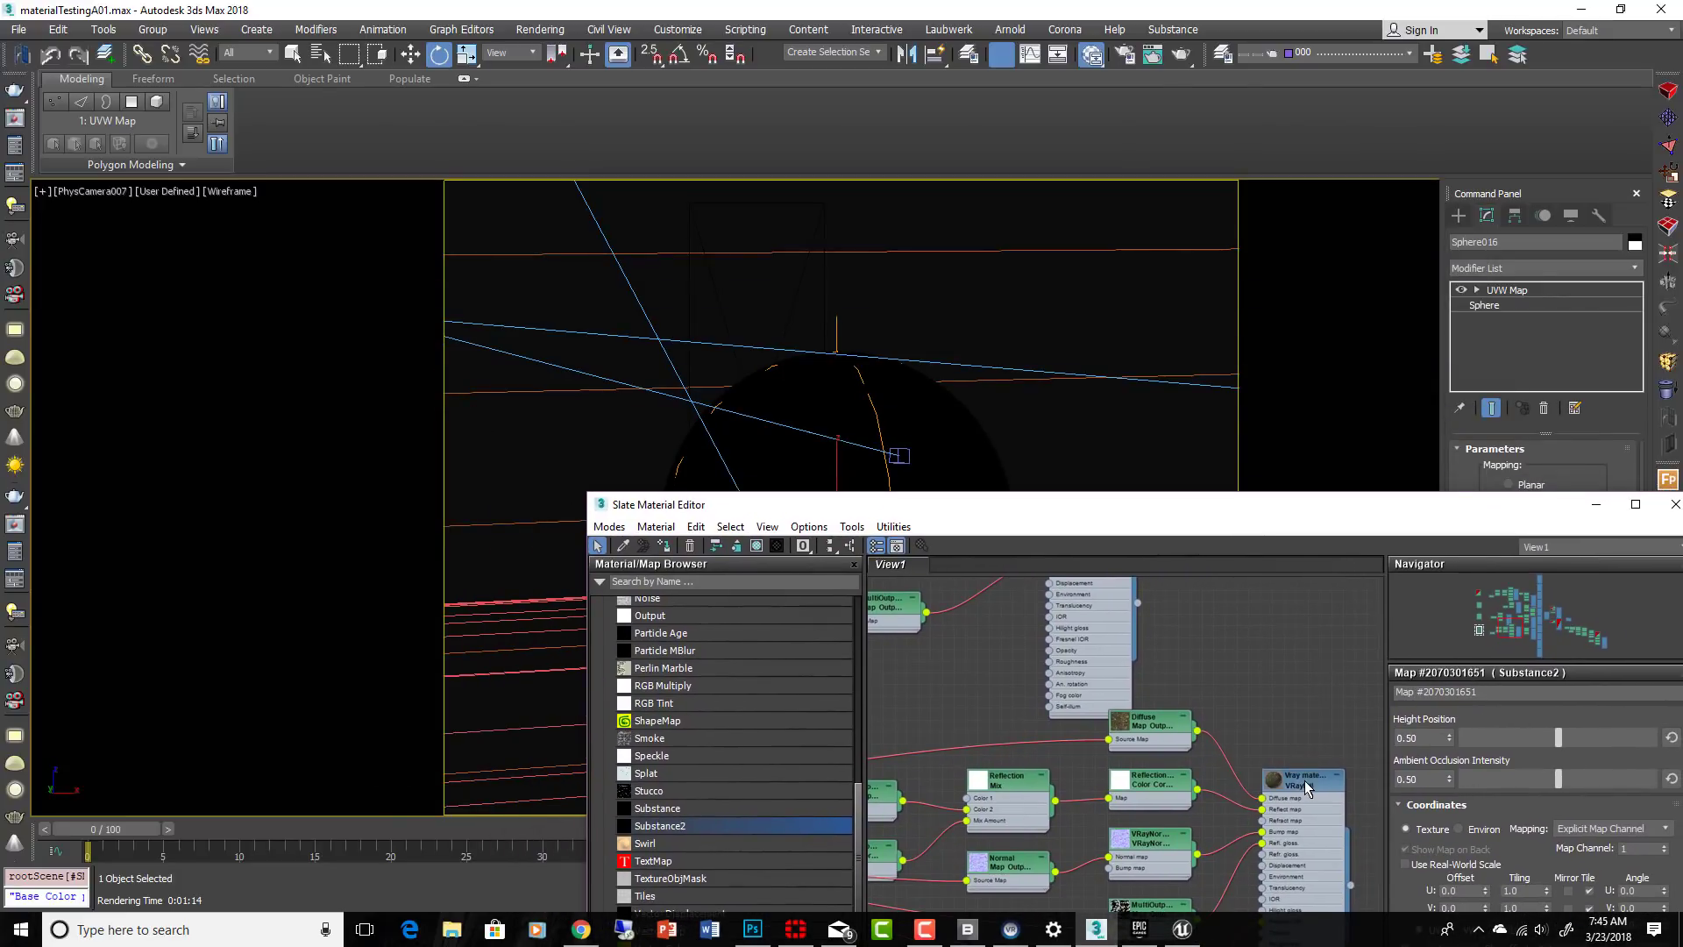
{"action": "right_click", "coordinate": [938, 443]}
{"action": "left_click", "coordinate": [889, 385]}
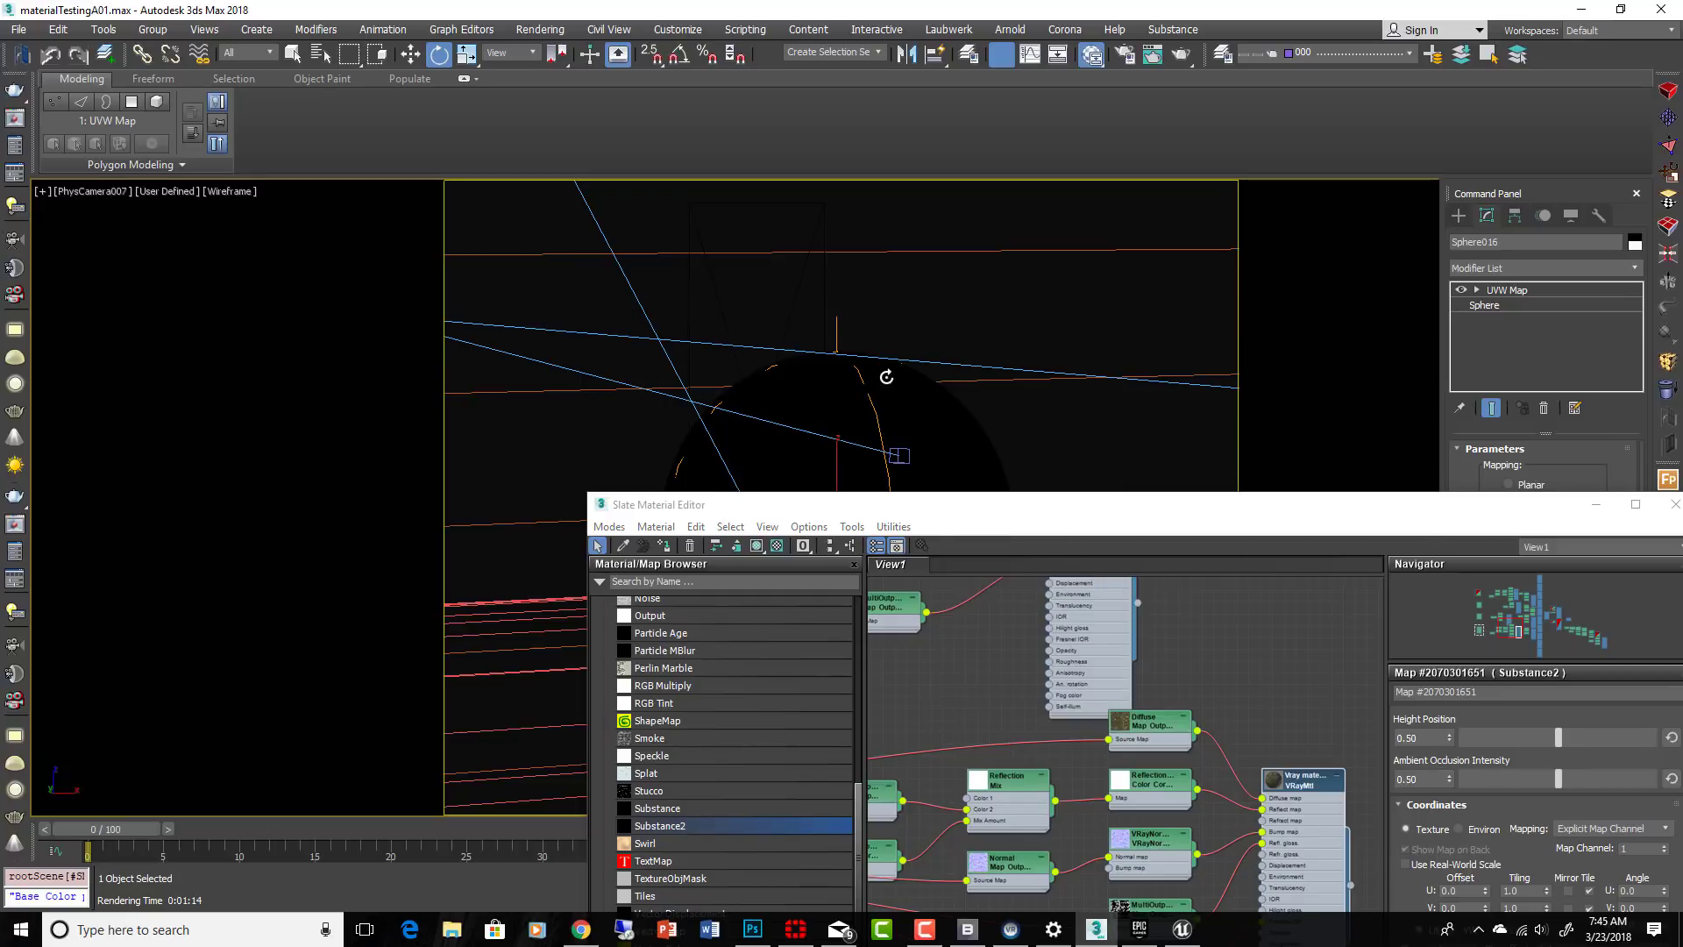
{"action": "left_click", "coordinate": [1674, 505]}
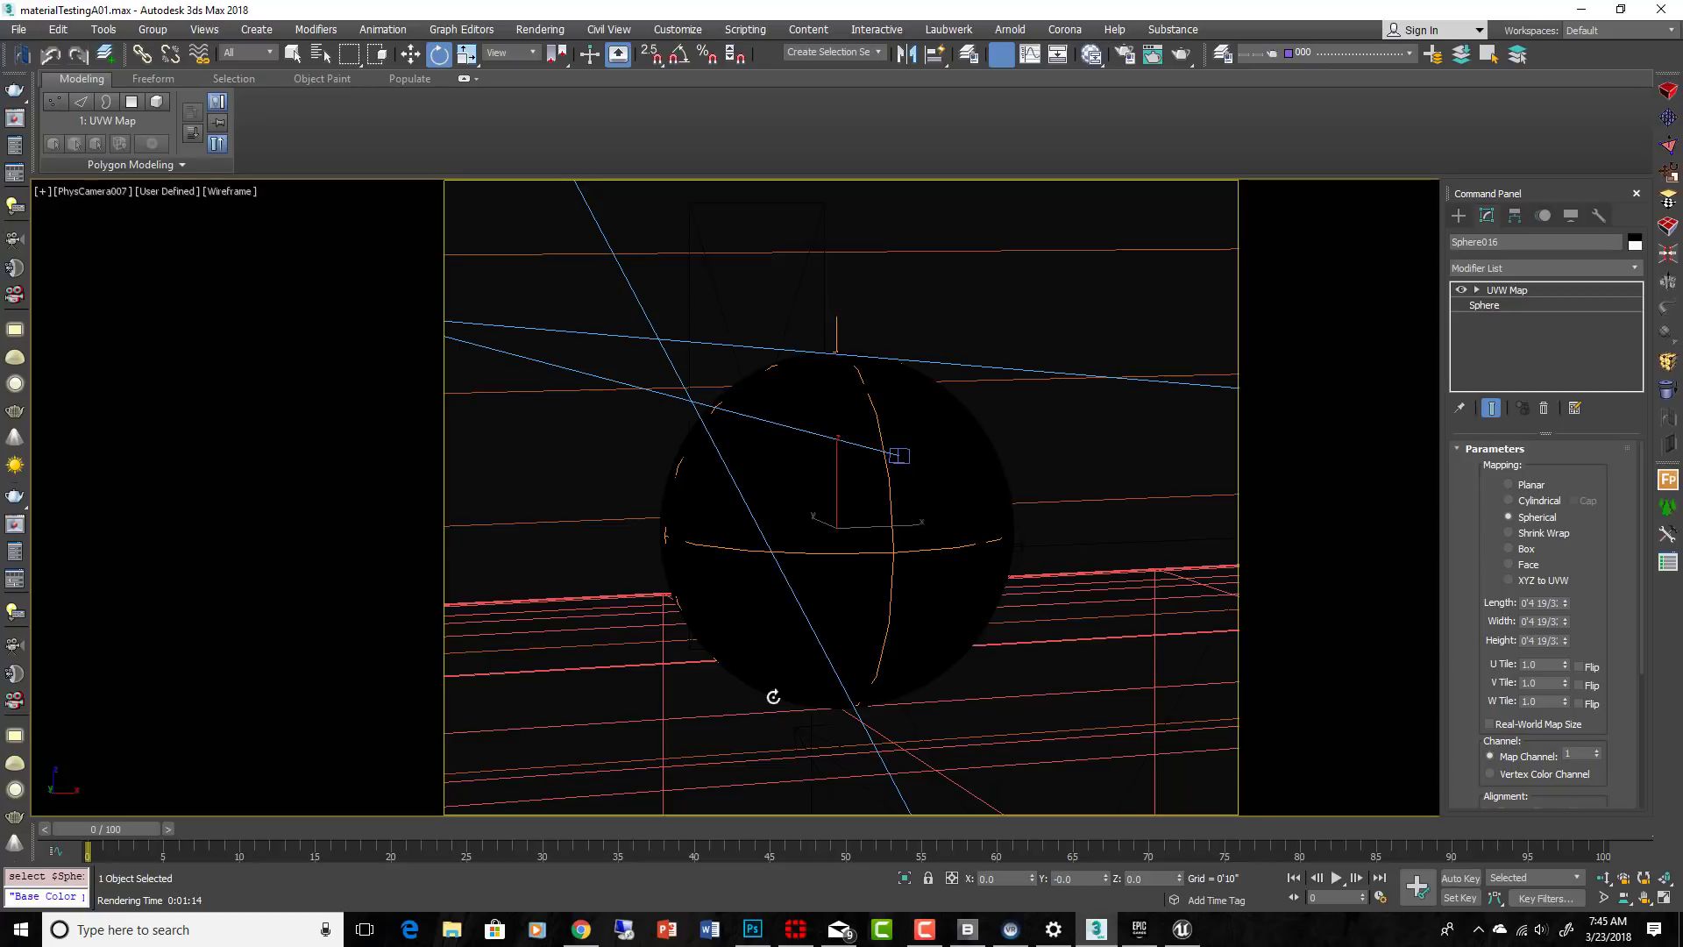
Set the PhysCamera007 viewport shading to Flat Color and render the camera view
{"action": "left_click", "coordinate": [229, 192]}
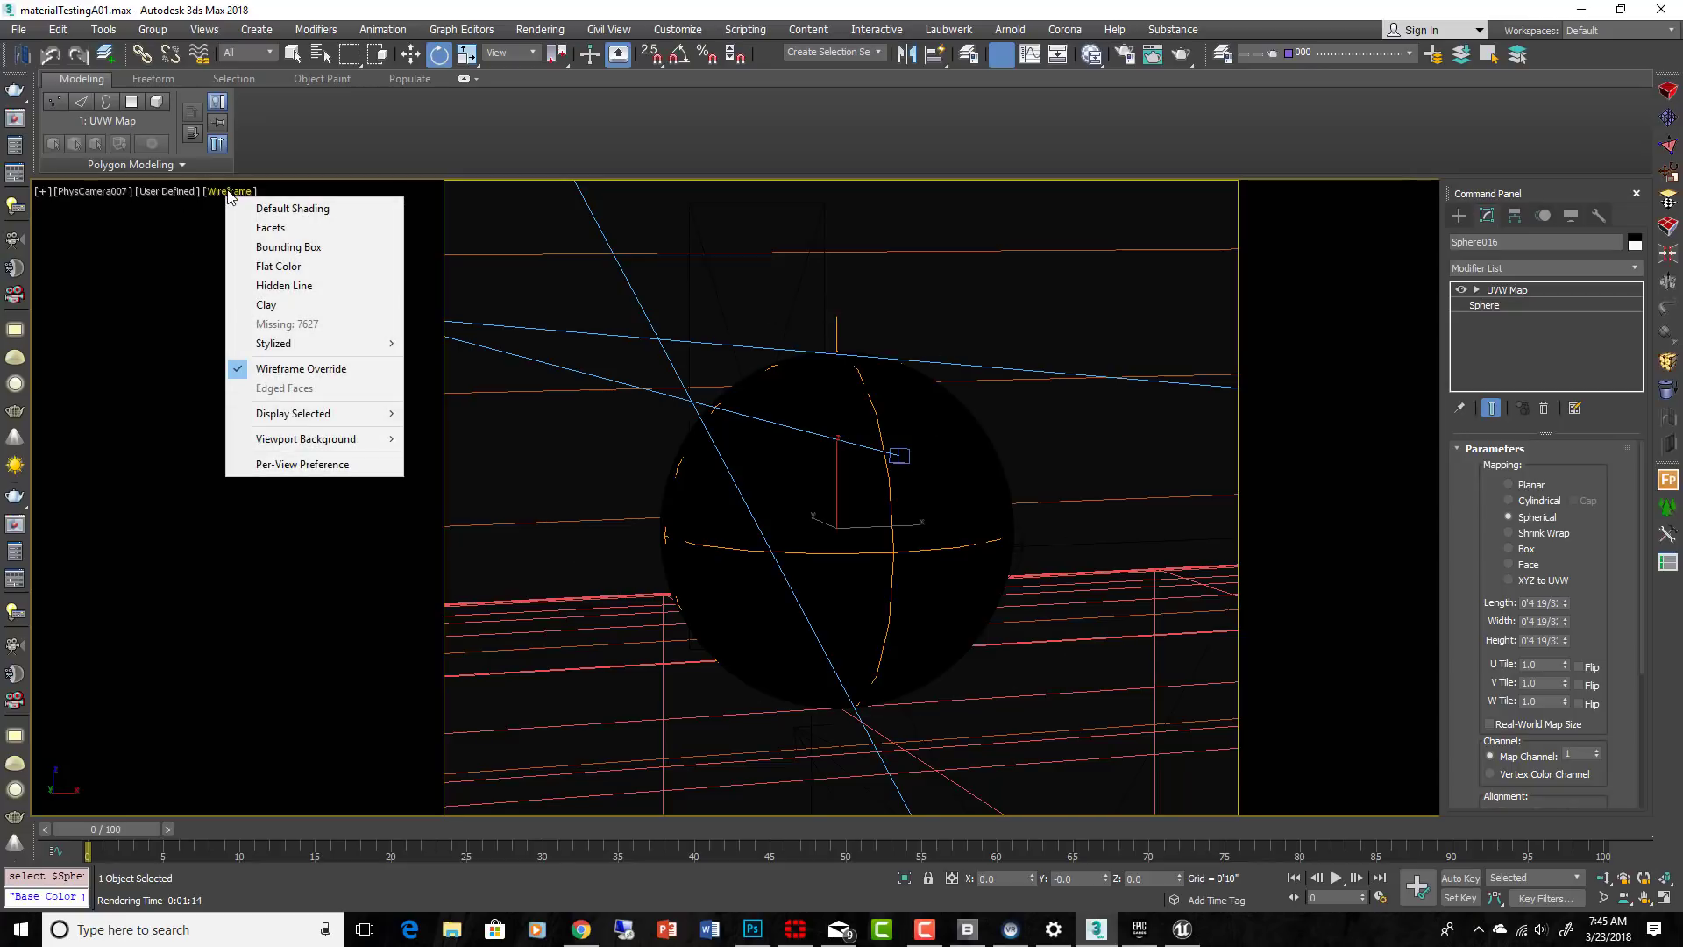
{"action": "left_click", "coordinate": [294, 267]}
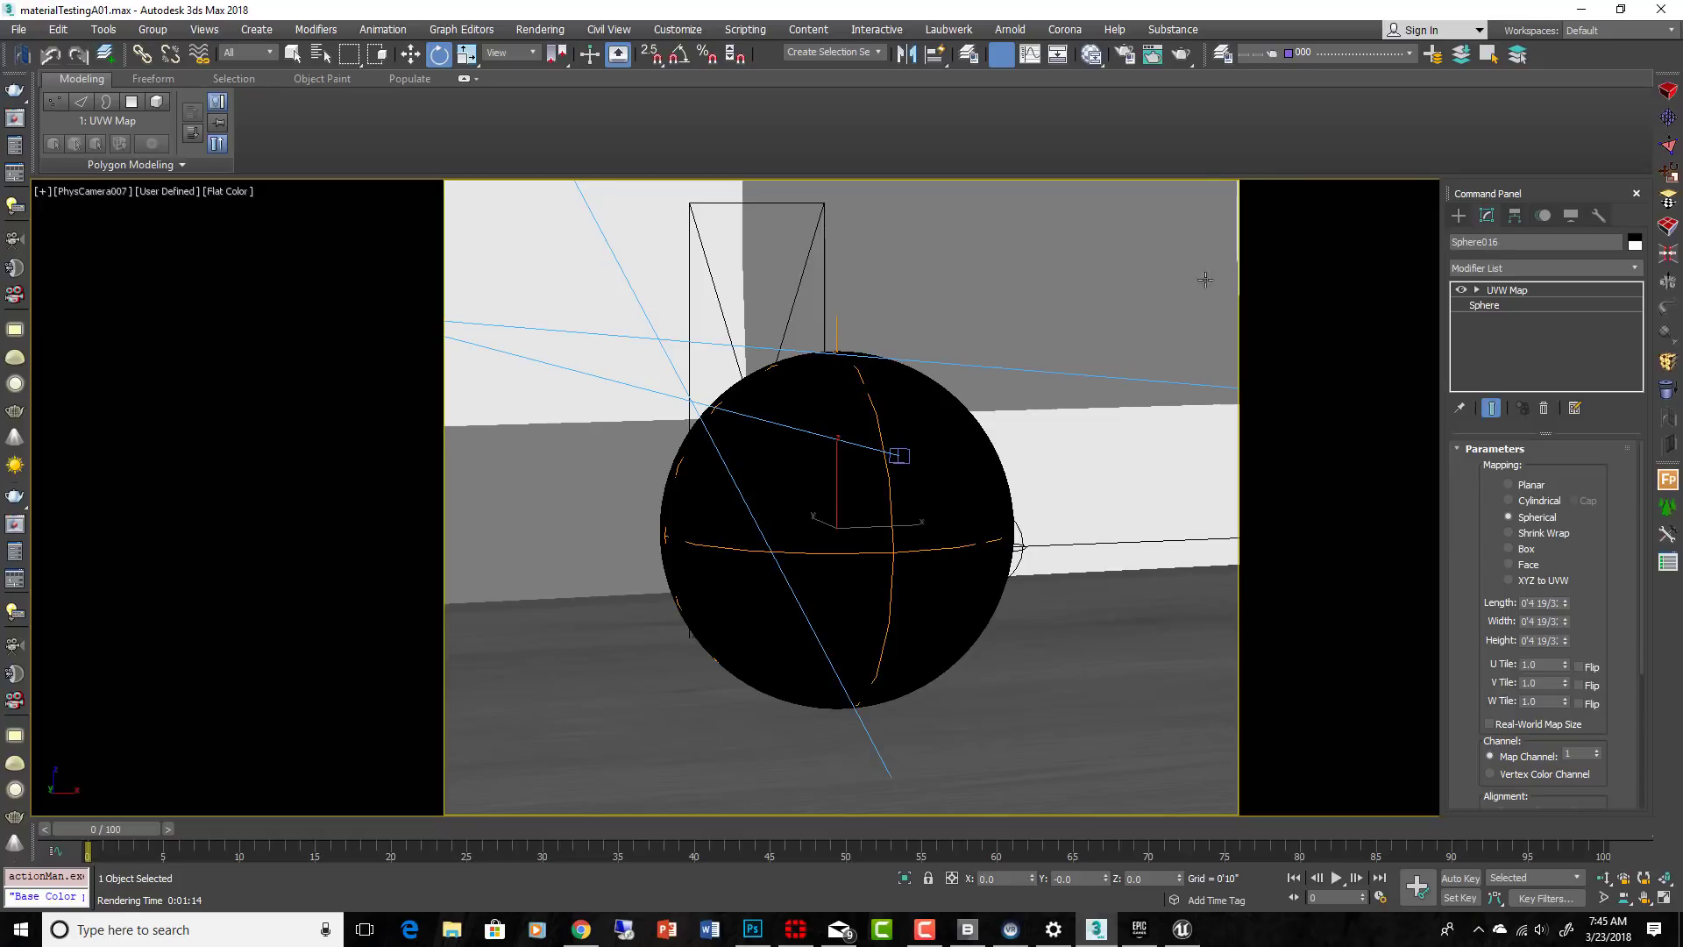
{"action": "left_click", "coordinate": [1181, 58]}
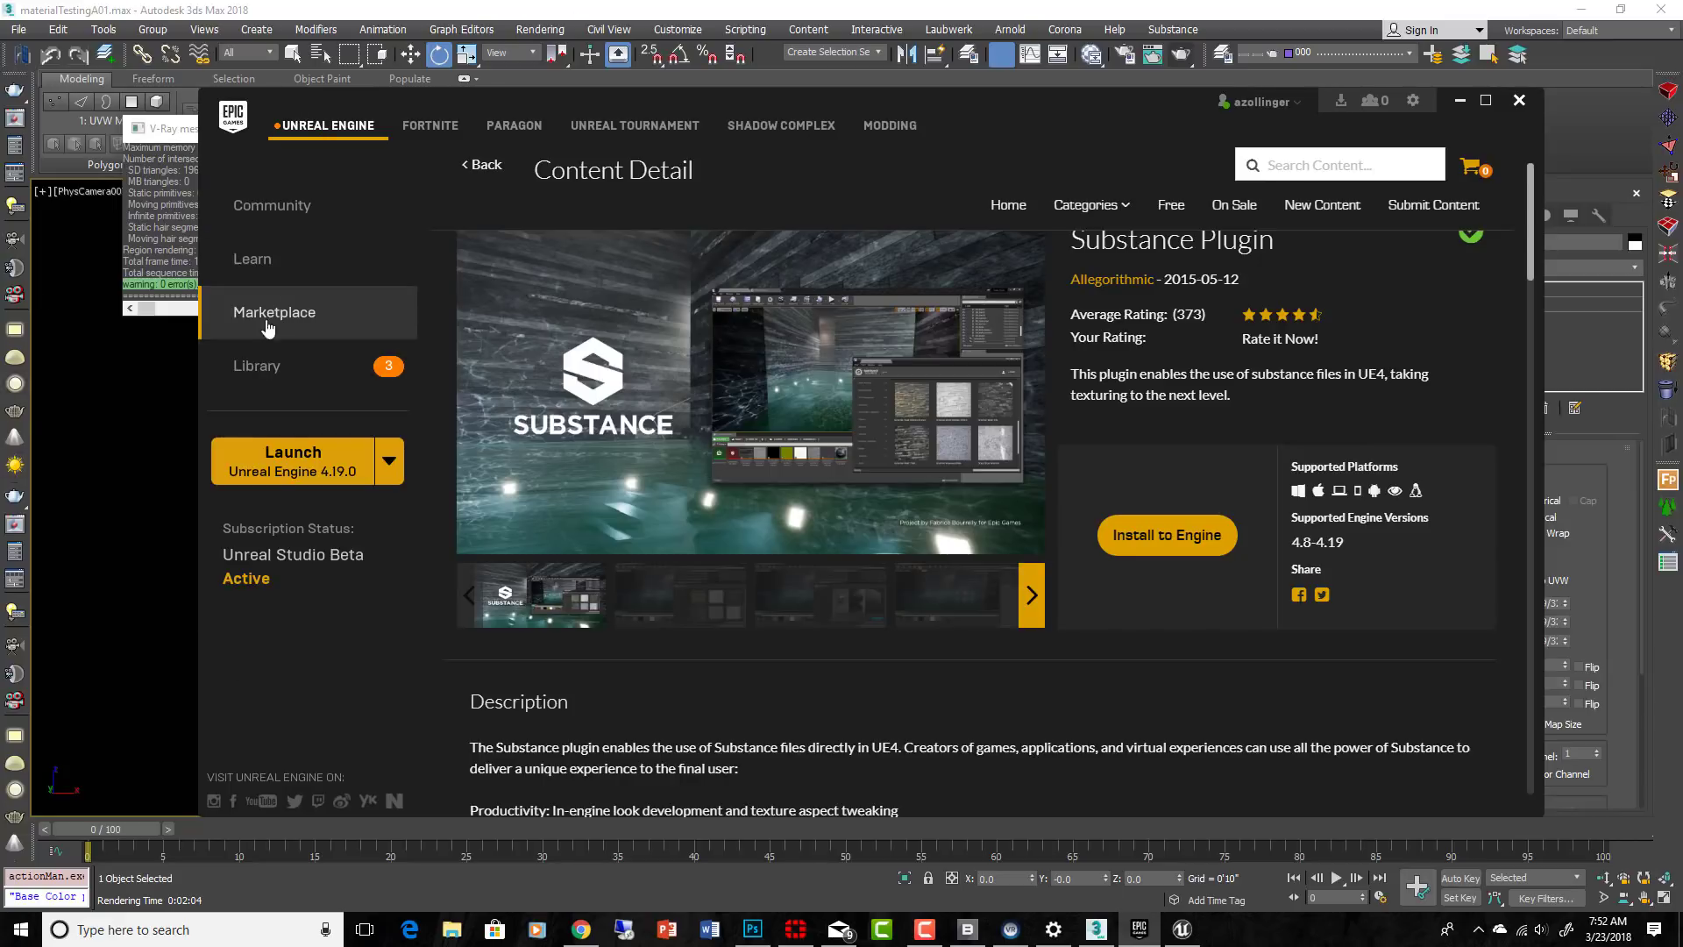
Locate the Substance Plugin under Unreal Studio Beta in the Epic Games Launcher library and minimize the launcher
{"action": "left_click", "coordinate": [263, 373]}
{"action": "scroll", "coordinate": [614, 482], "scroll_direction": "down", "scroll_amount": 2}
{"action": "scroll", "coordinate": [675, 493], "scroll_direction": "down", "scroll_amount": 4}
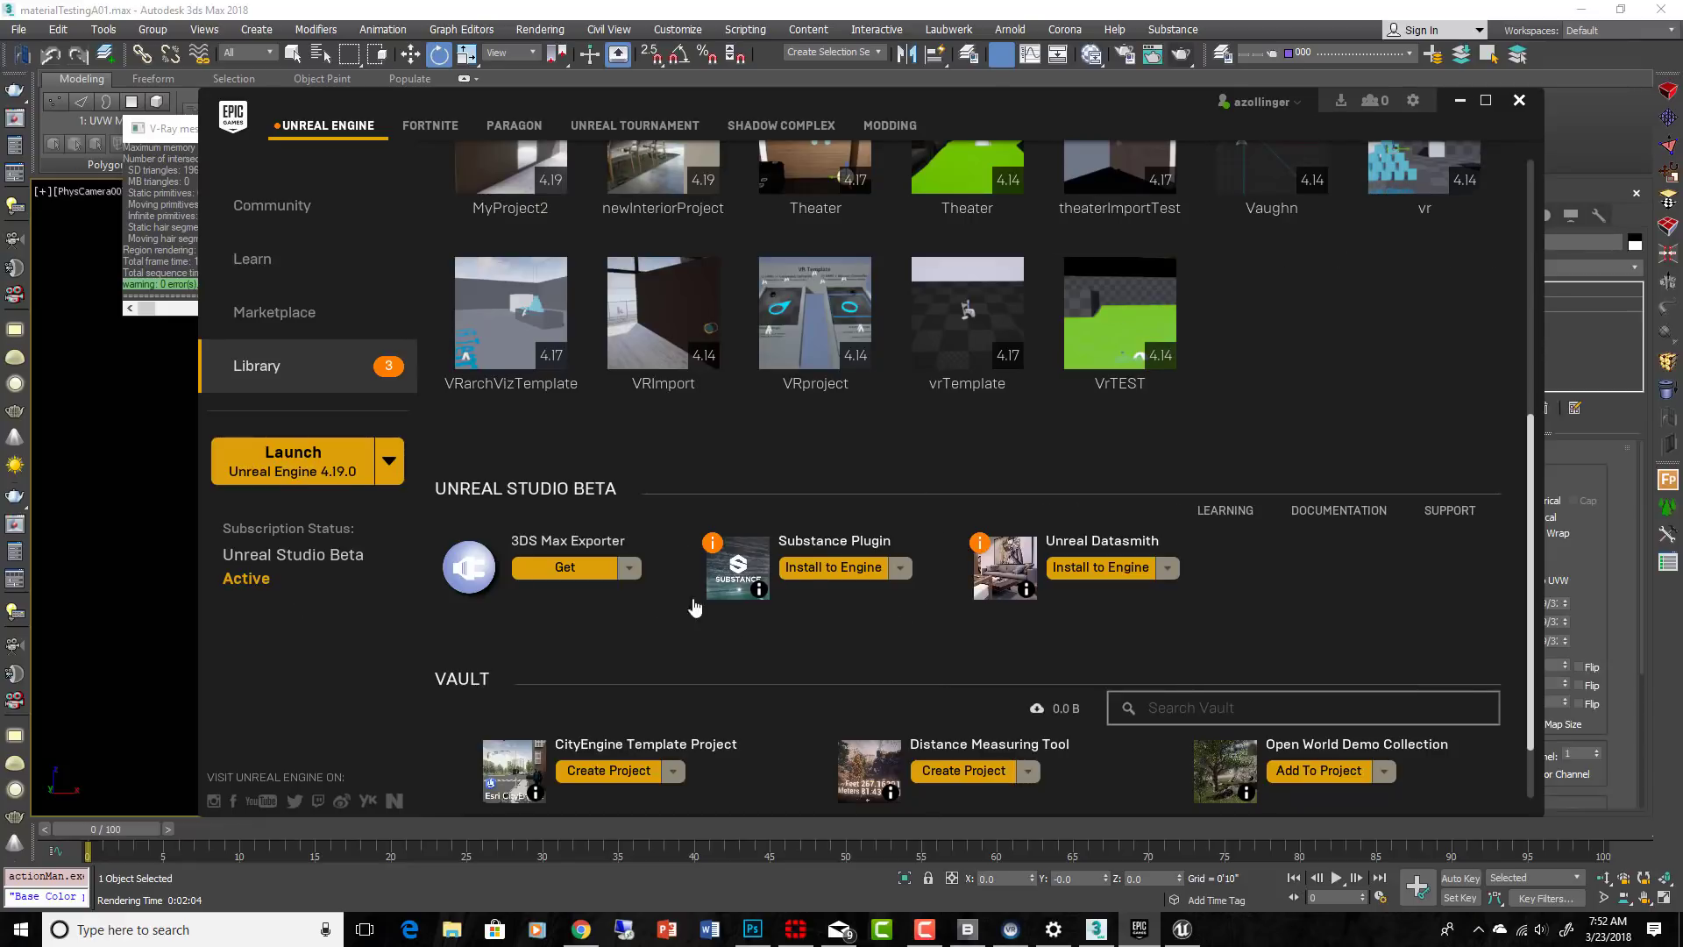
{"action": "left_click", "coordinate": [1459, 102]}
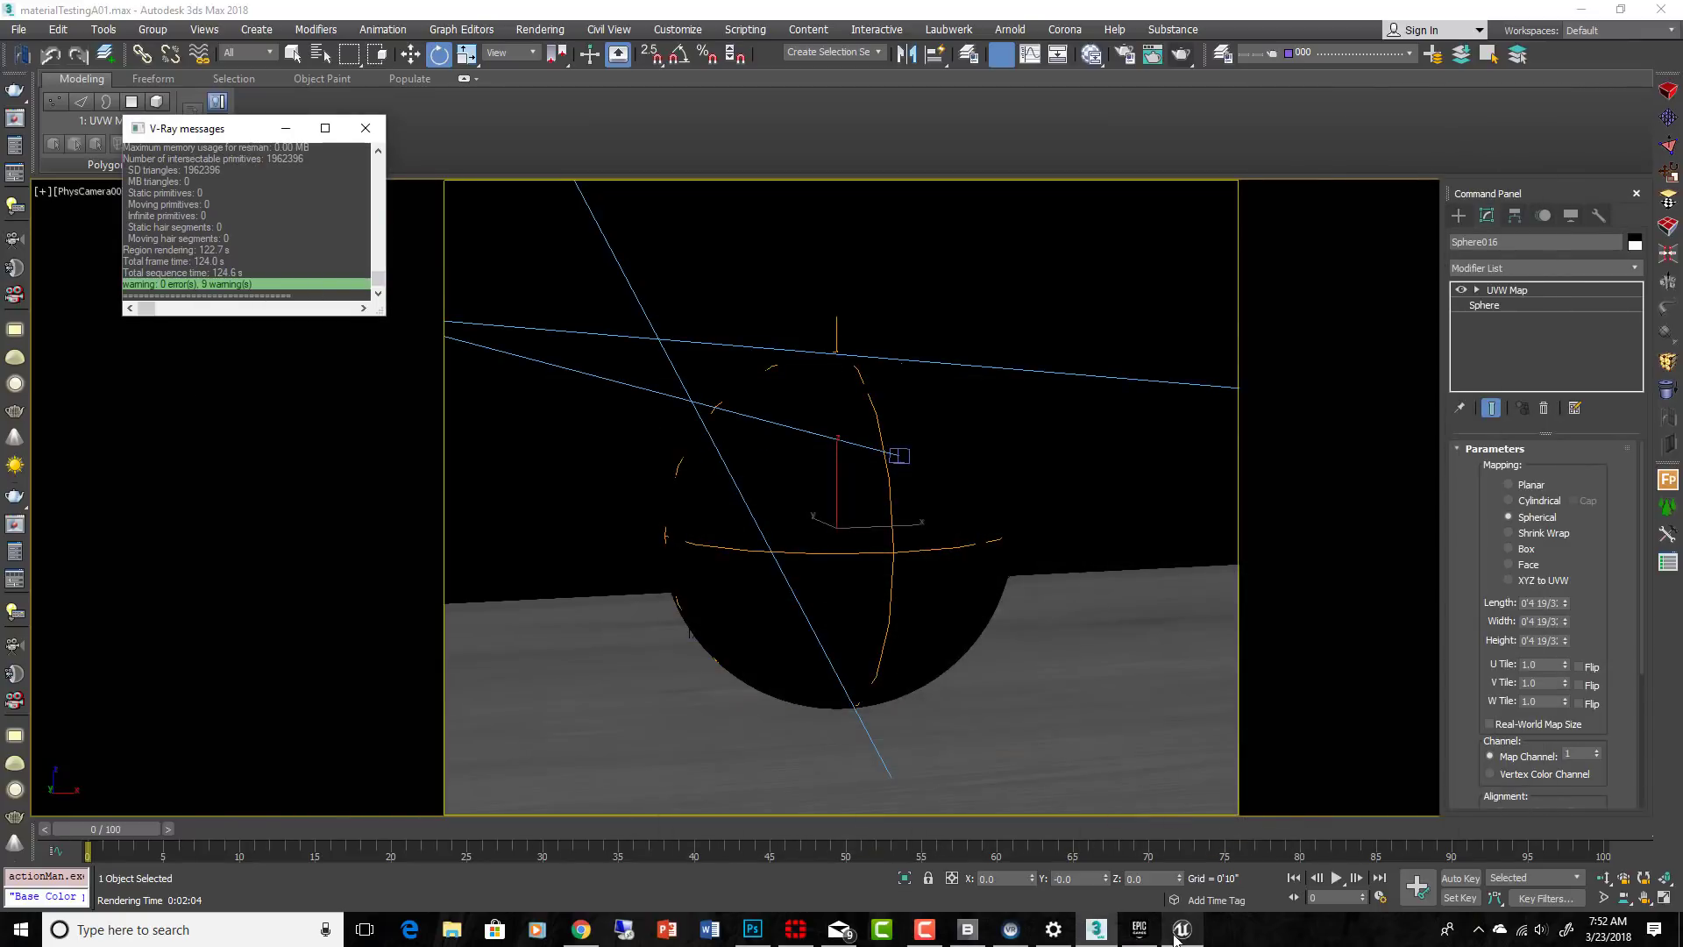
Switch to the Unreal Editor and import aluminium_hairline_brushed.sbsar into the exterior folder with a default instance and material
{"action": "left_click", "coordinate": [1182, 930]}
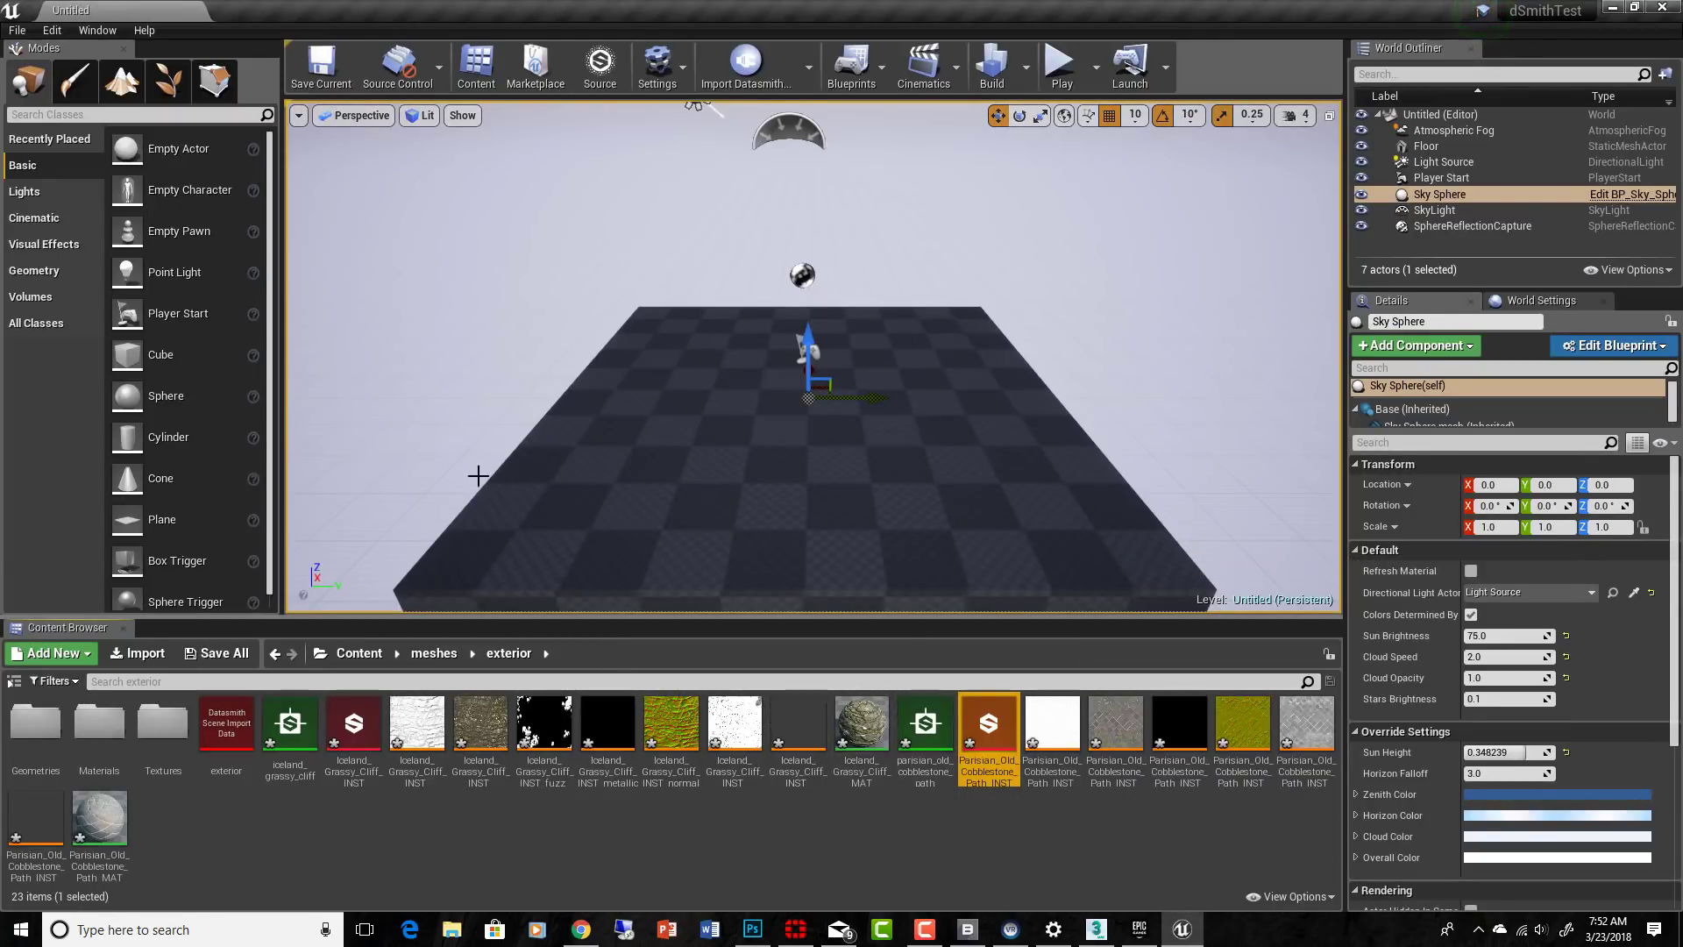
{"action": "left_click", "coordinate": [146, 656]}
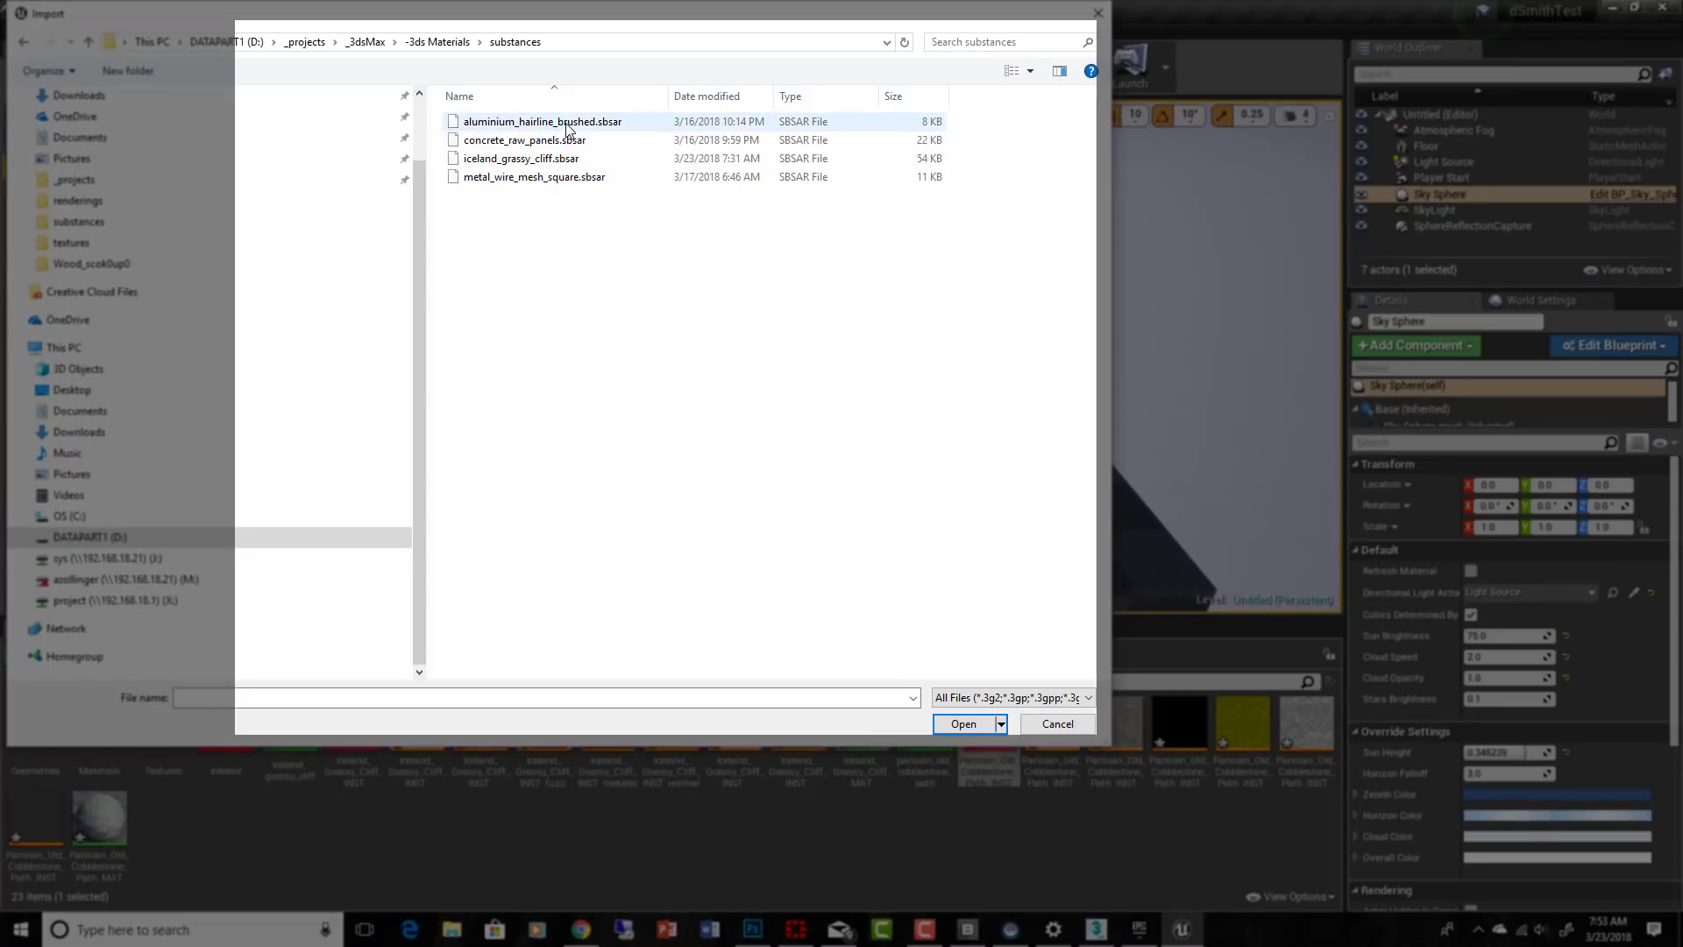
{"action": "double_click", "coordinate": [514, 123]}
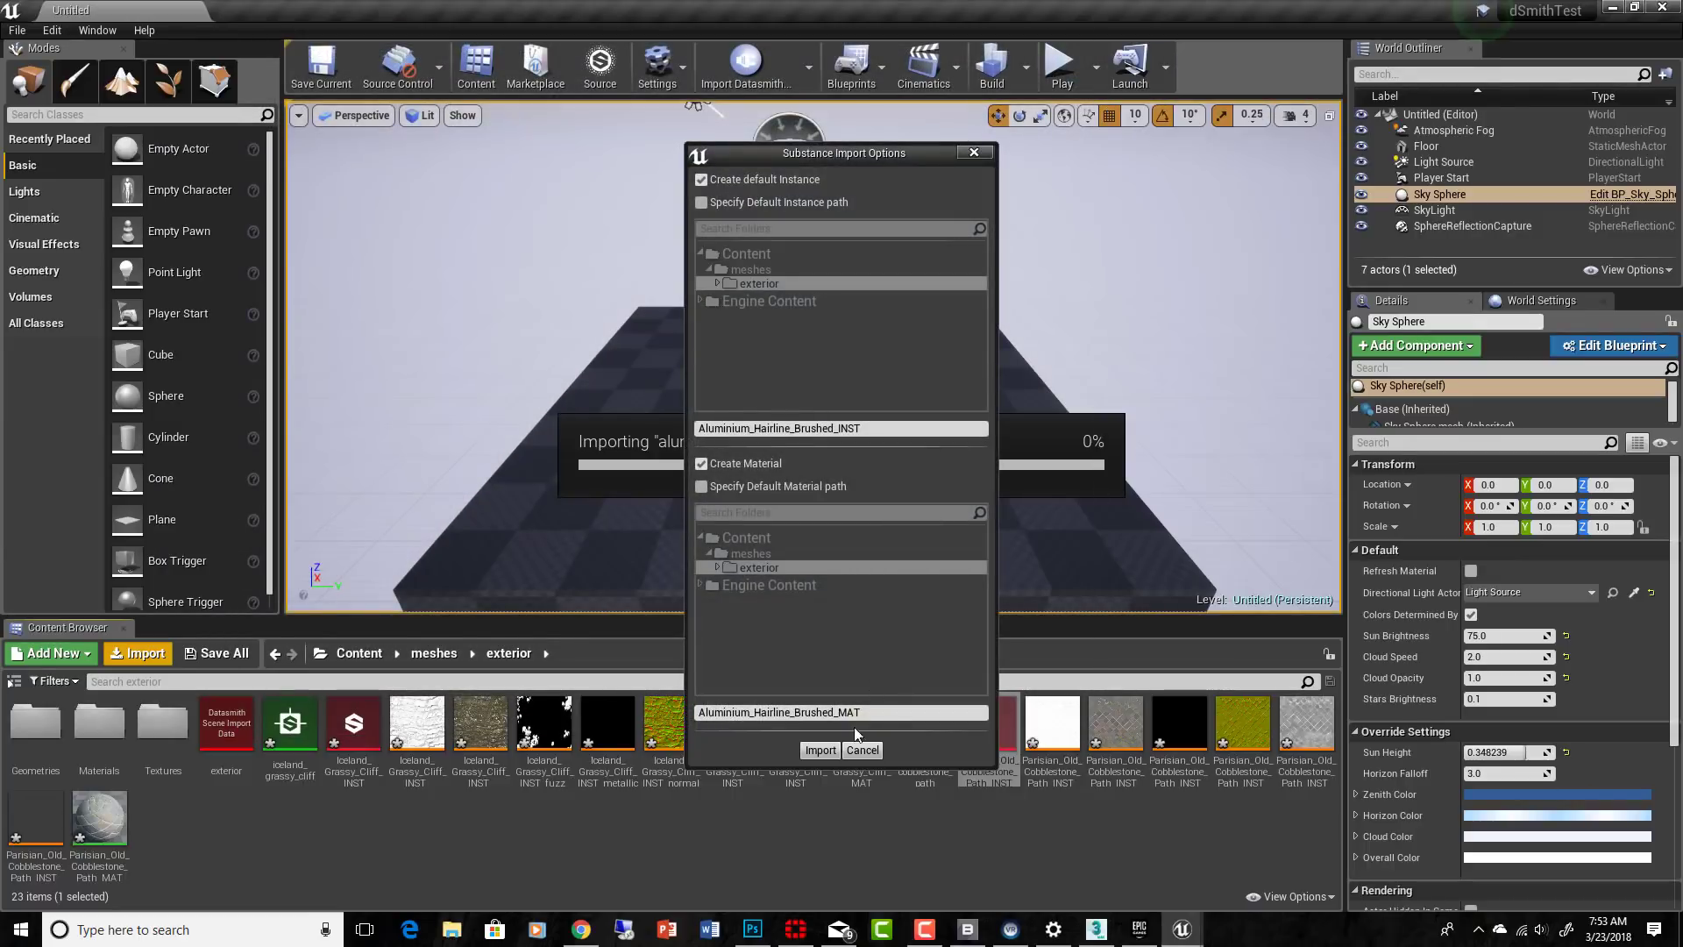
{"action": "left_click", "coordinate": [820, 750]}
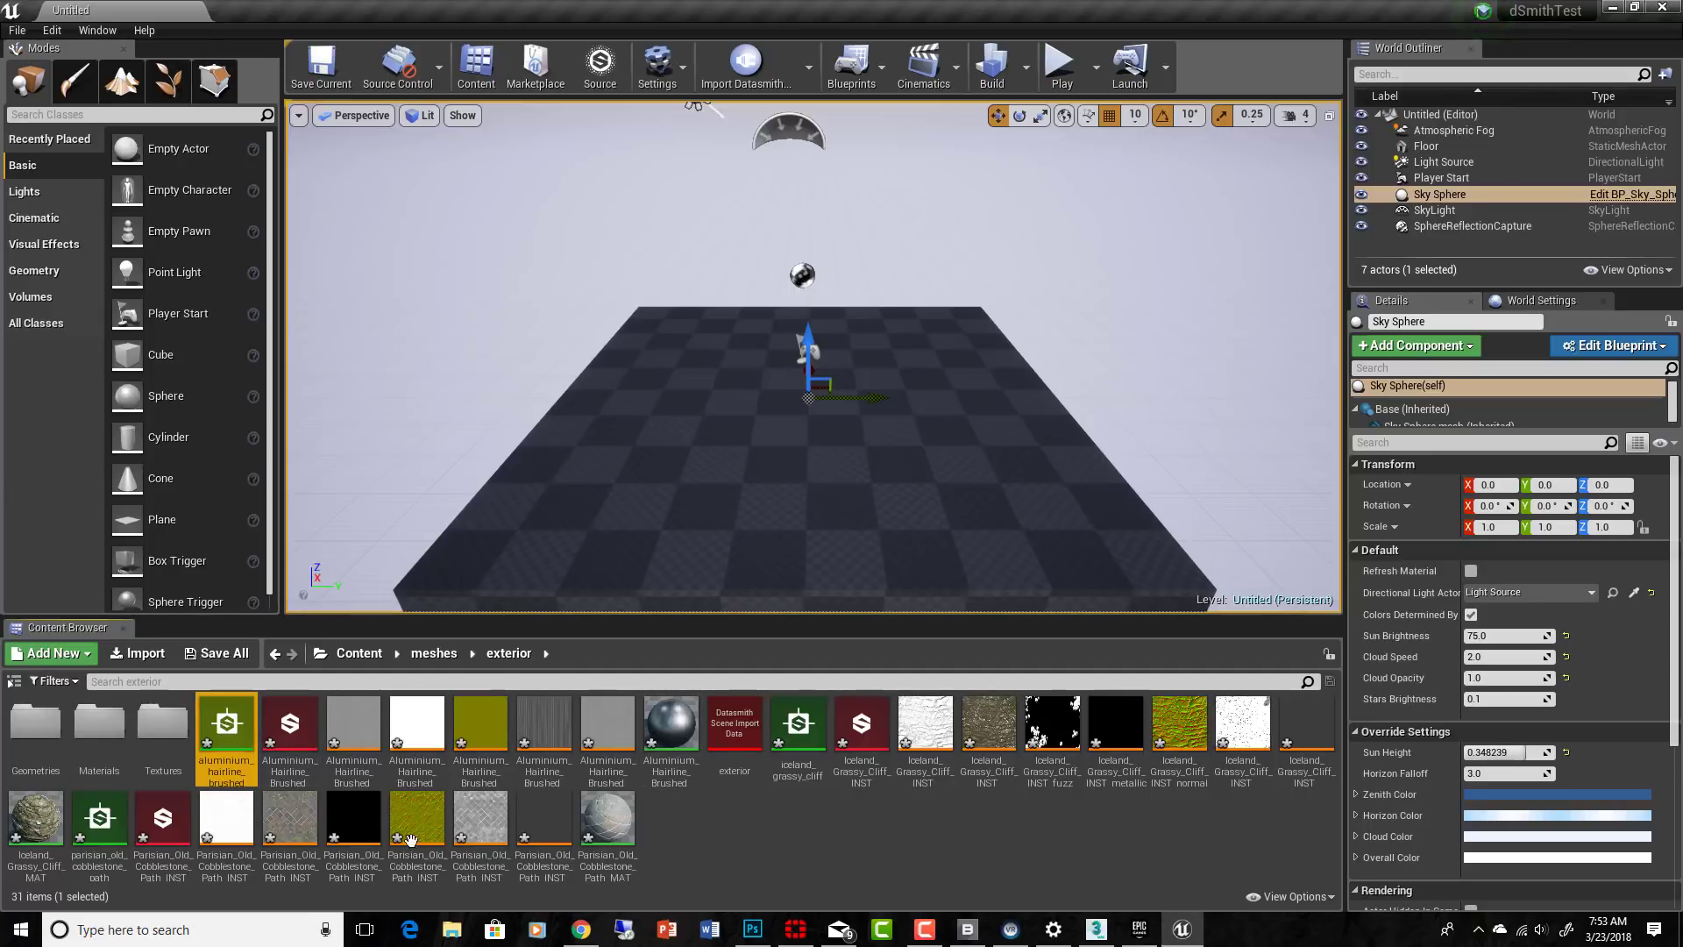
Select the imported Aluminium Hairline Brushed material, examine its graph instance's parameters and close the instance editor
{"action": "left_click", "coordinate": [670, 728]}
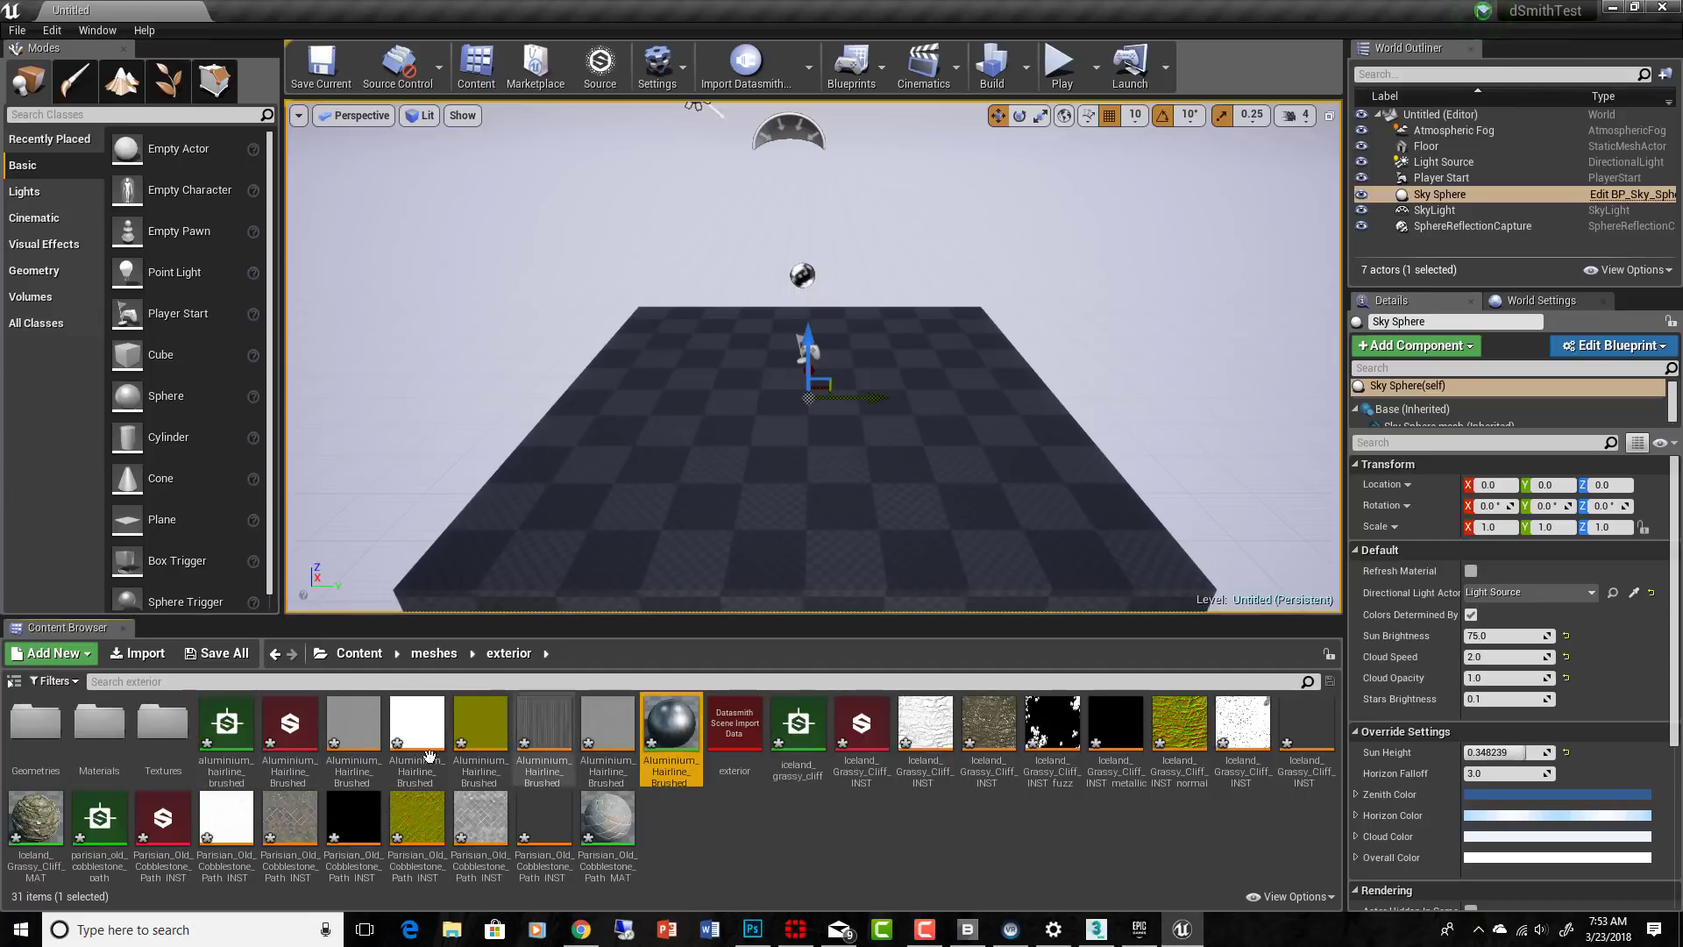
{"action": "left_click", "coordinate": [231, 724]}
{"action": "double_click", "coordinate": [232, 724]}
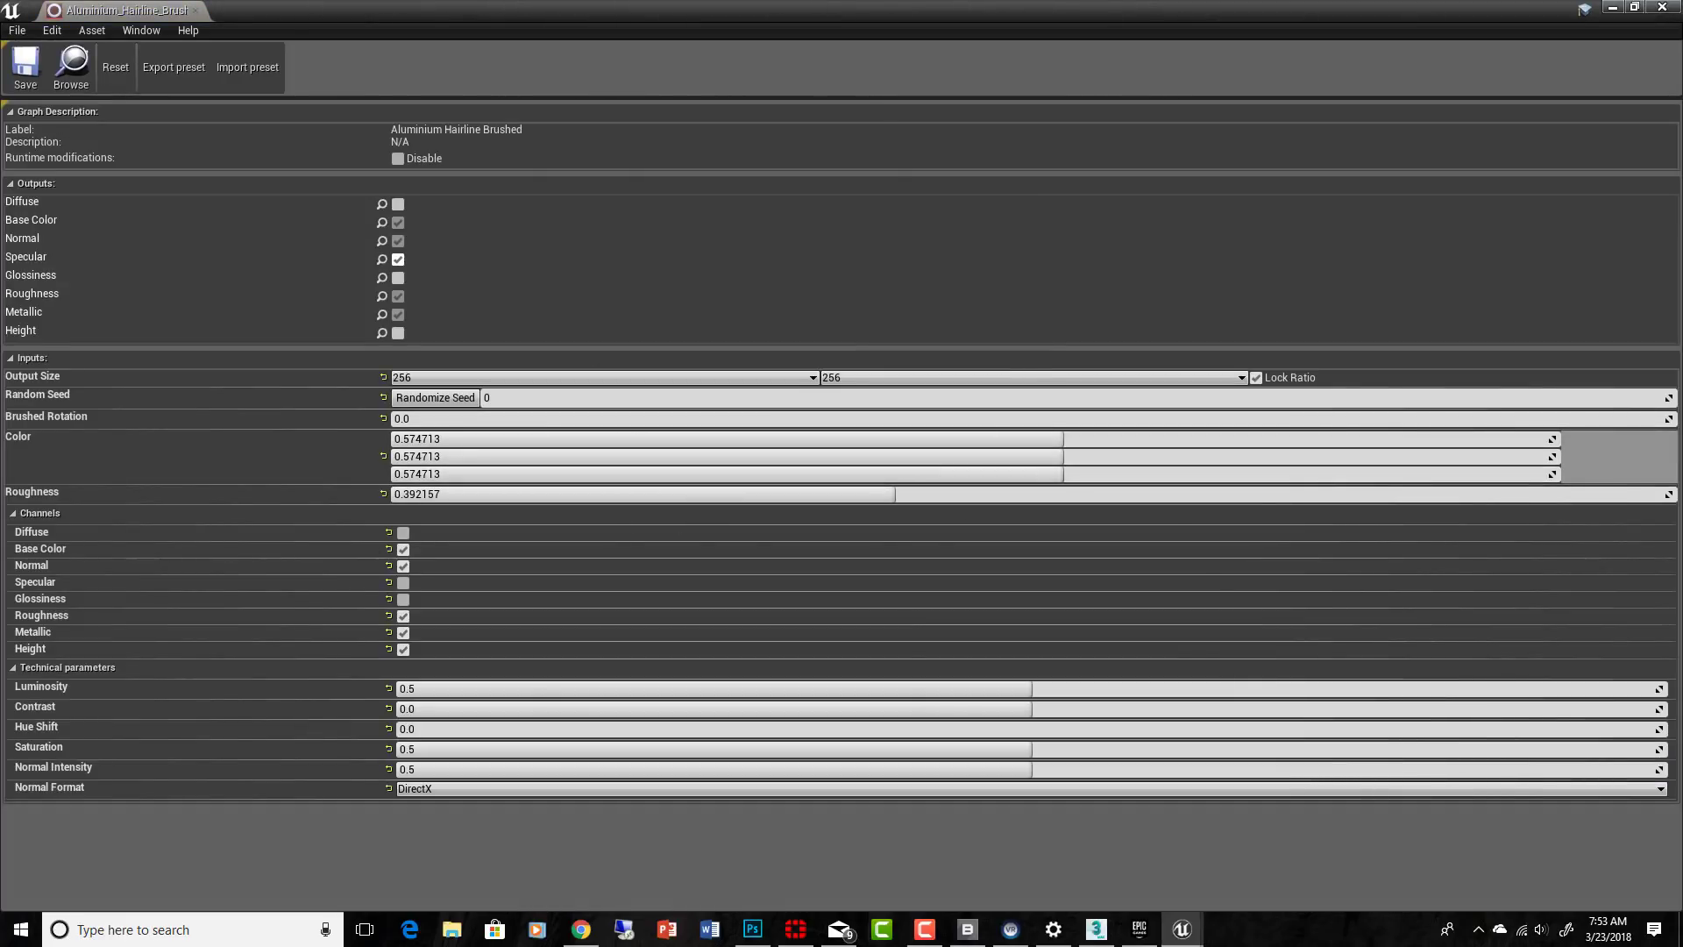
{"action": "left_click", "coordinate": [1661, 7]}
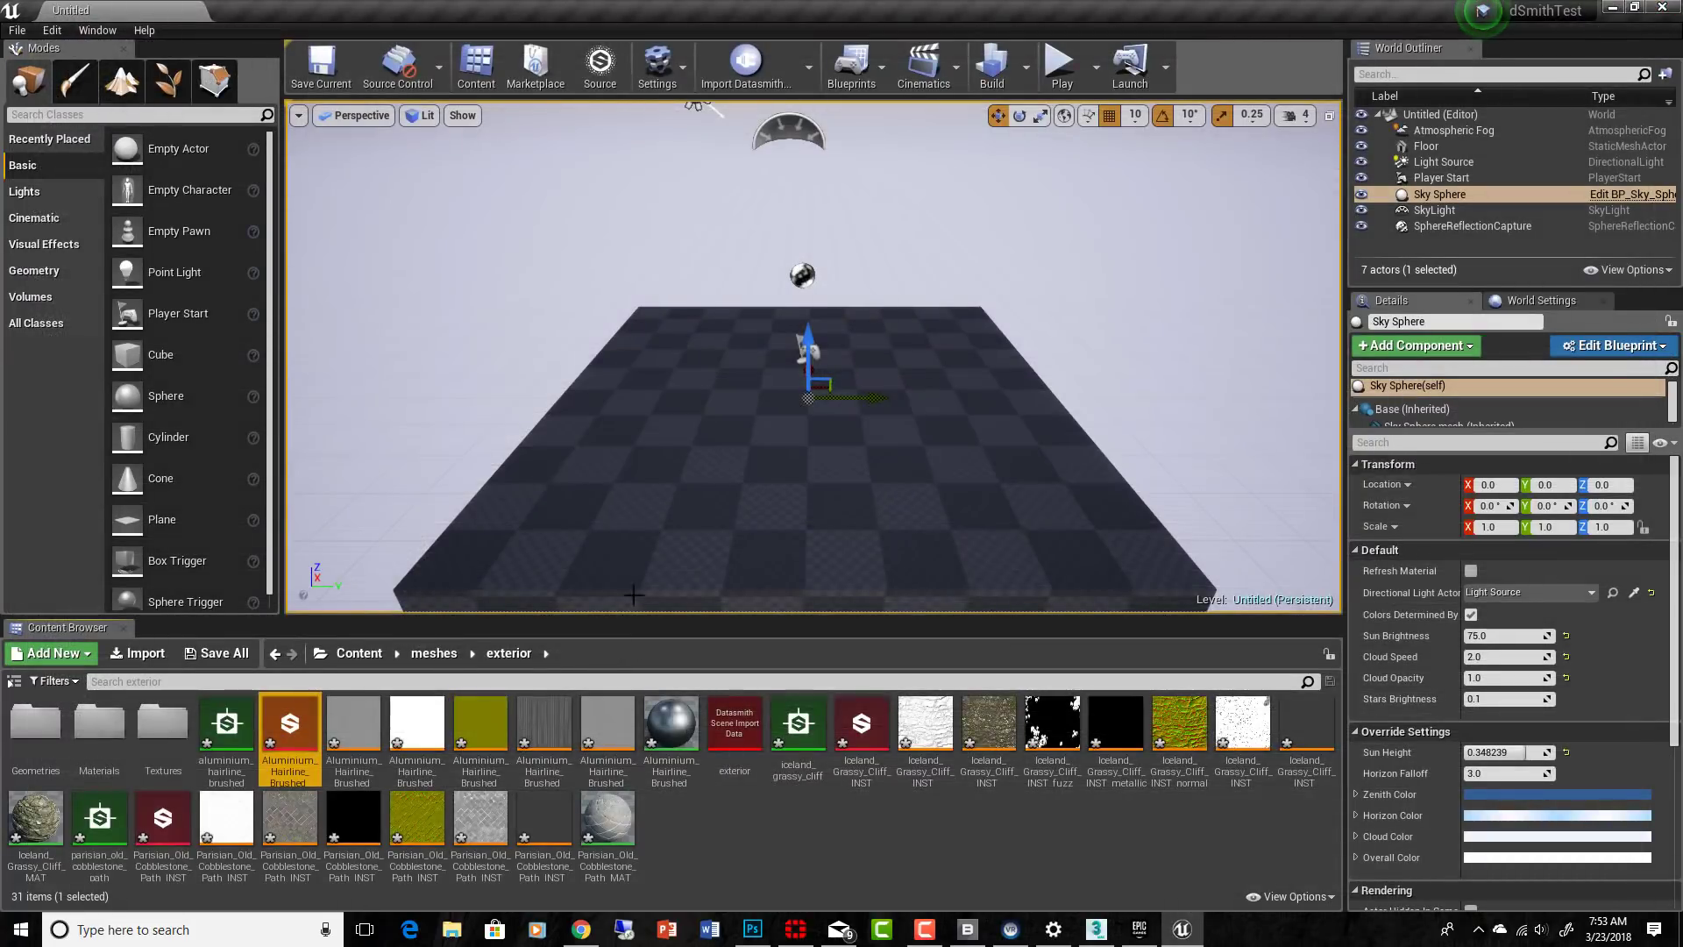
{"action": "left_click", "coordinate": [733, 828]}
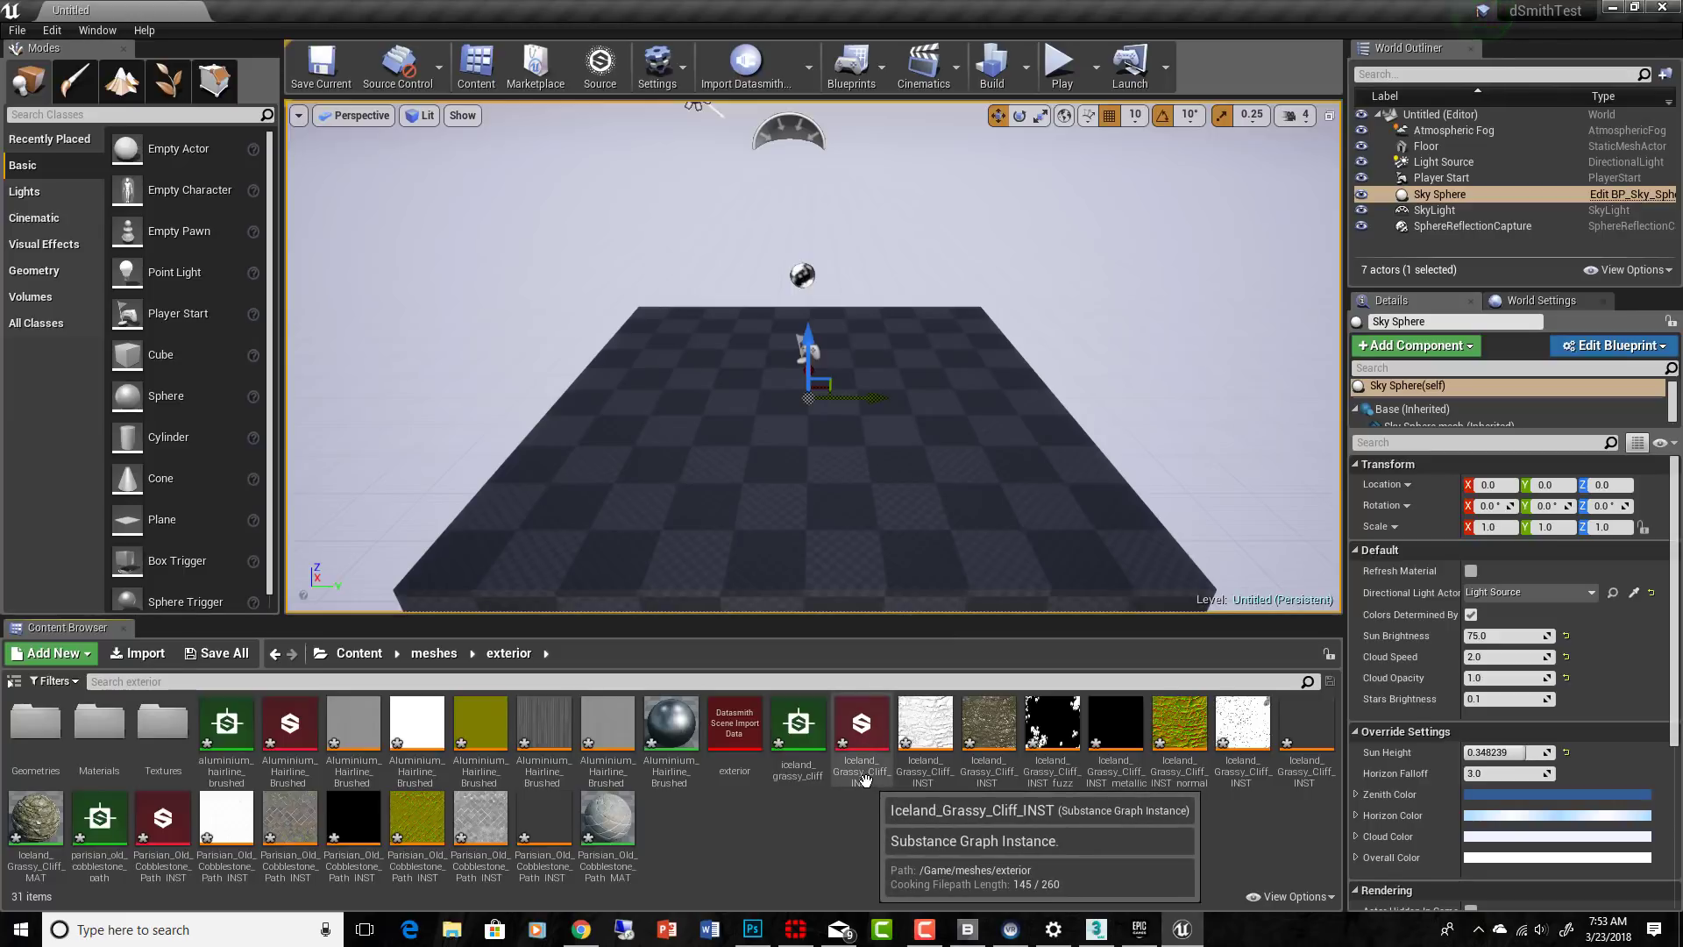
Import Autumn_Leaves.sbsar from the 3ds Max 2018 maps\Substance\textures folder into exterior with a default instance and material
{"action": "left_click", "coordinate": [156, 665]}
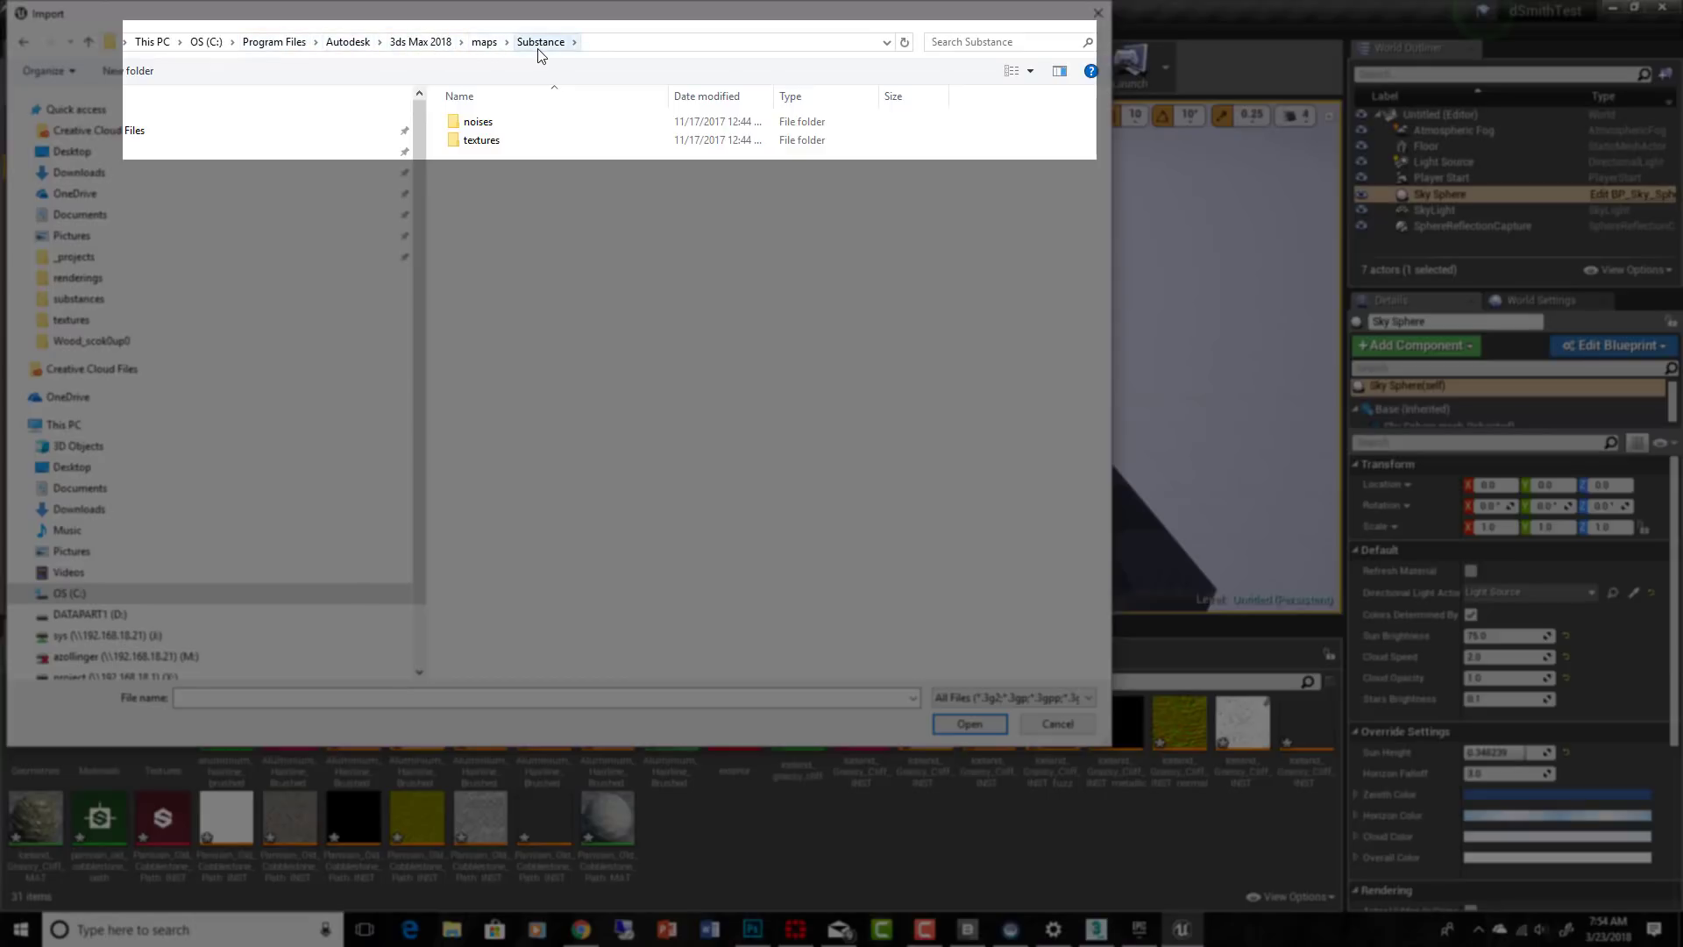
{"action": "double_click", "coordinate": [473, 140]}
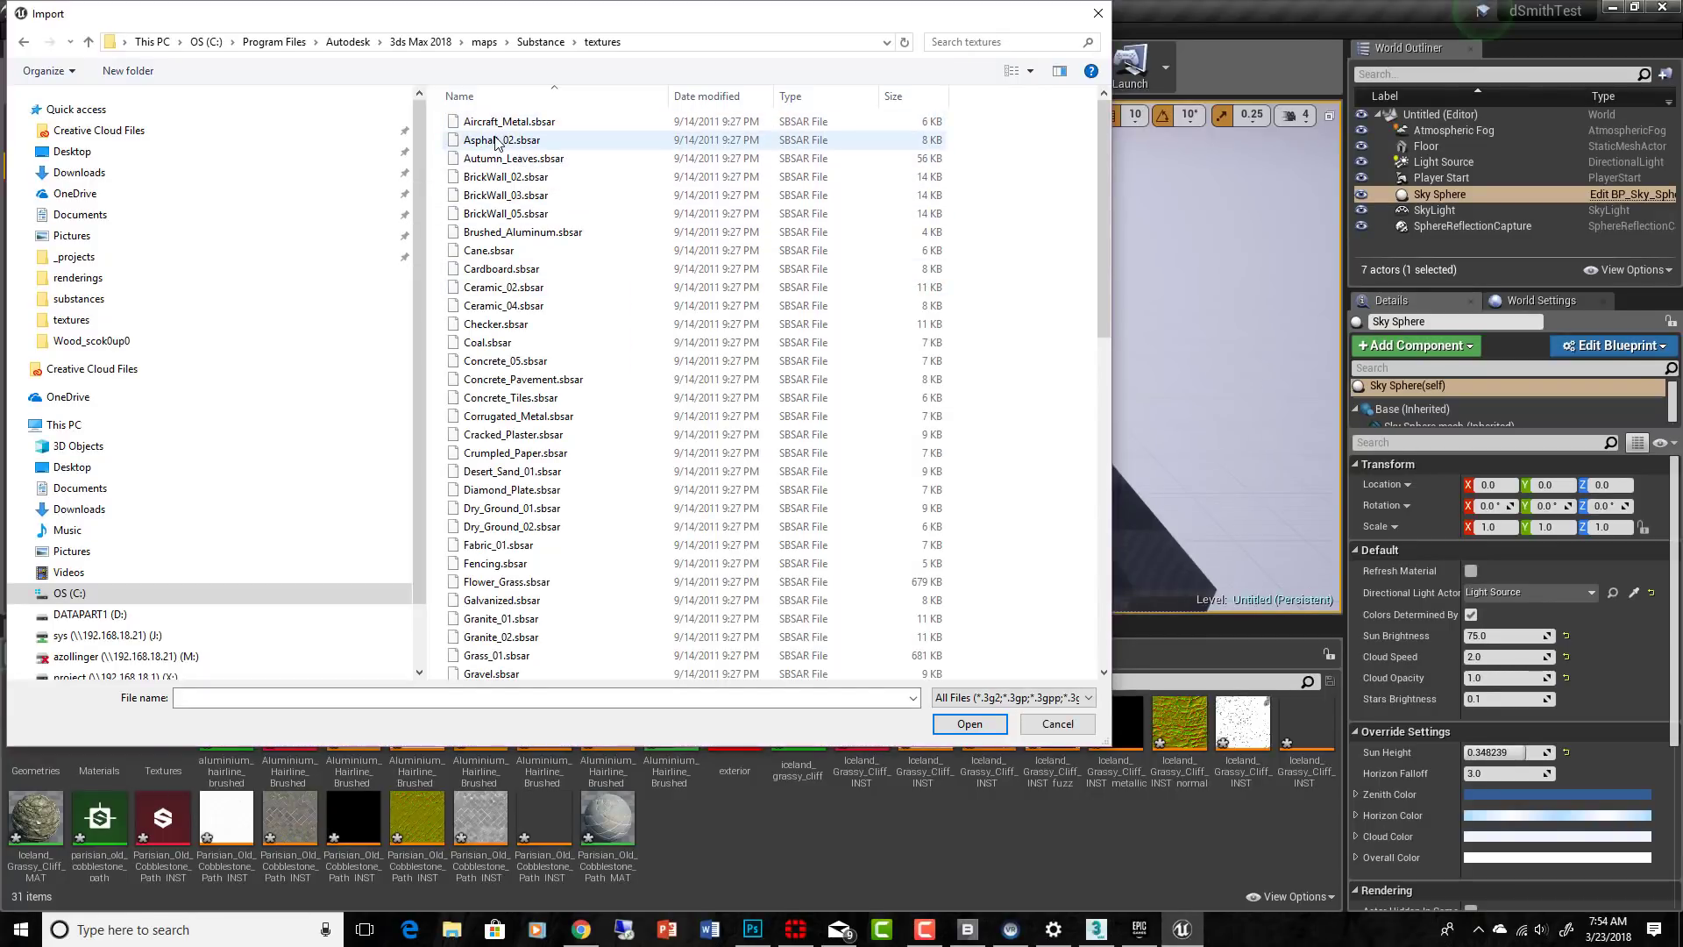
{"action": "double_click", "coordinate": [496, 159]}
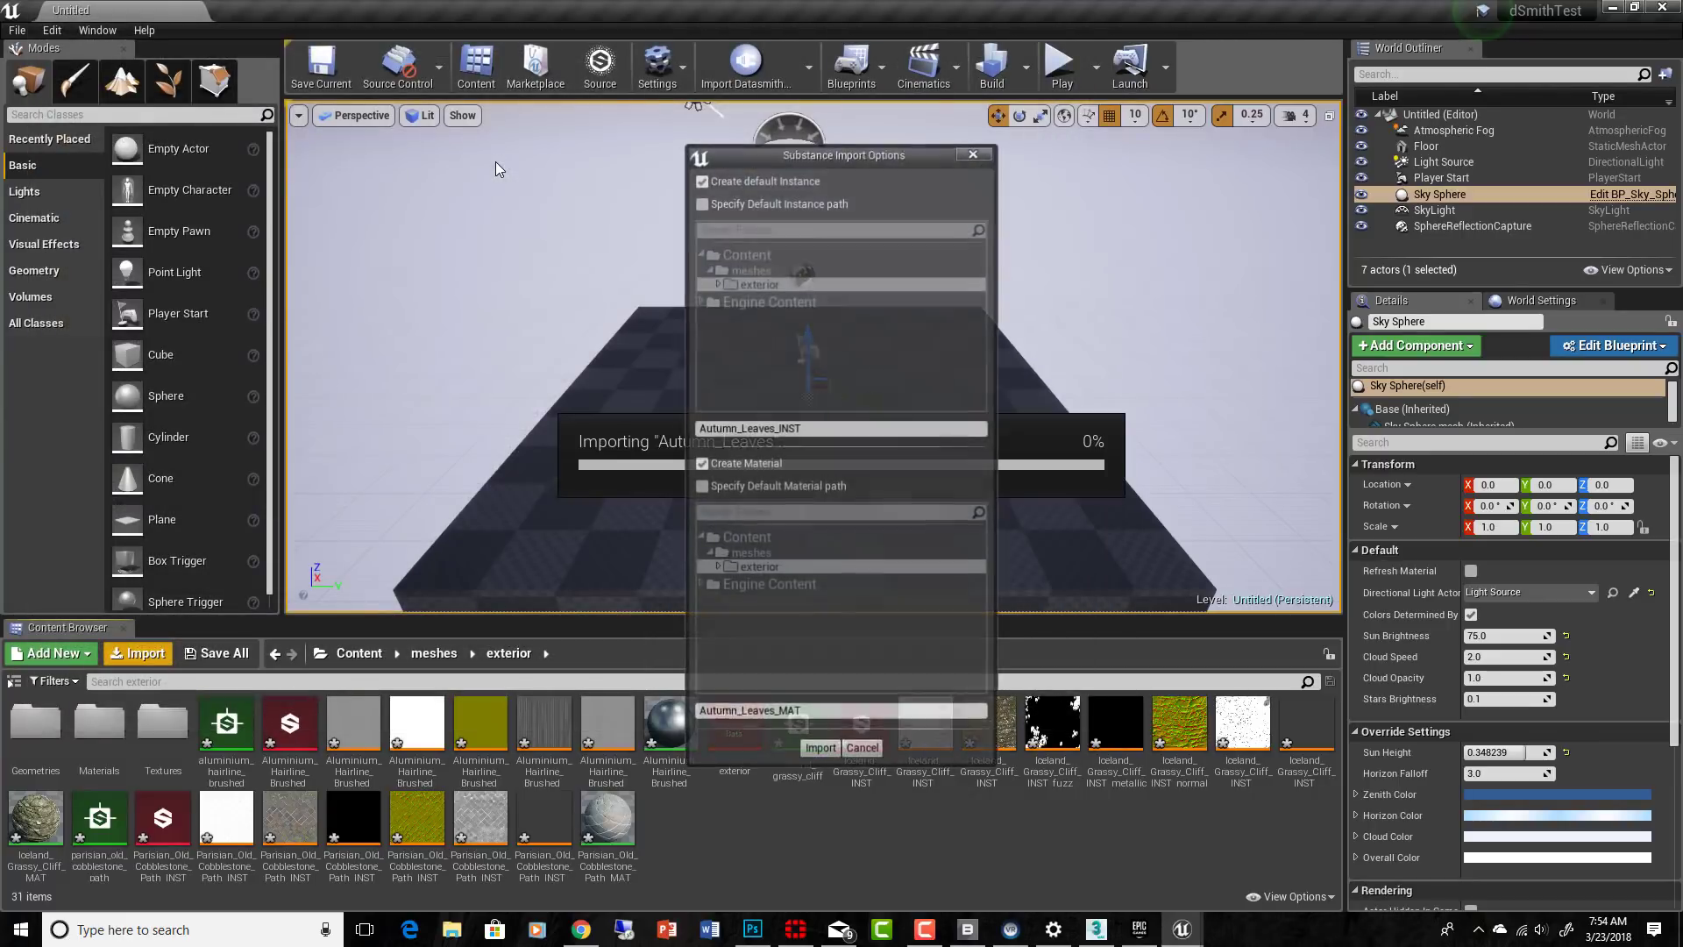
{"action": "left_click", "coordinate": [822, 748]}
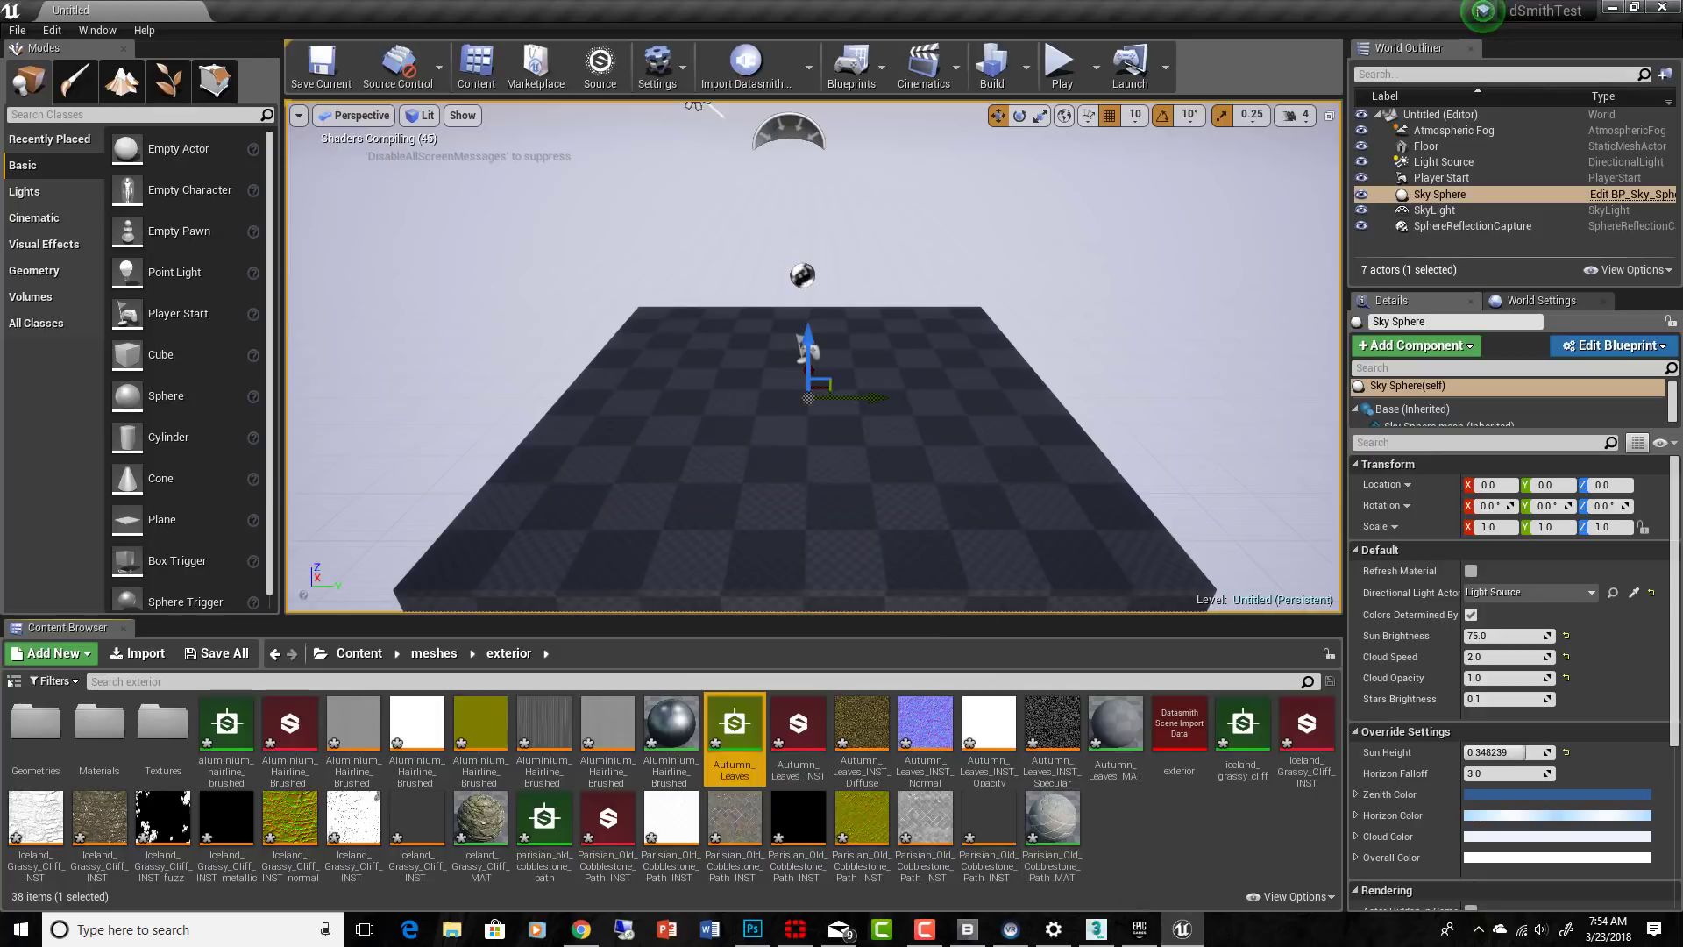
Examine the Autumn_Leaves_MAT node graph and the Autumn_Leaves_INST parameters, closing each editor
{"action": "double_click", "coordinate": [1110, 717]}
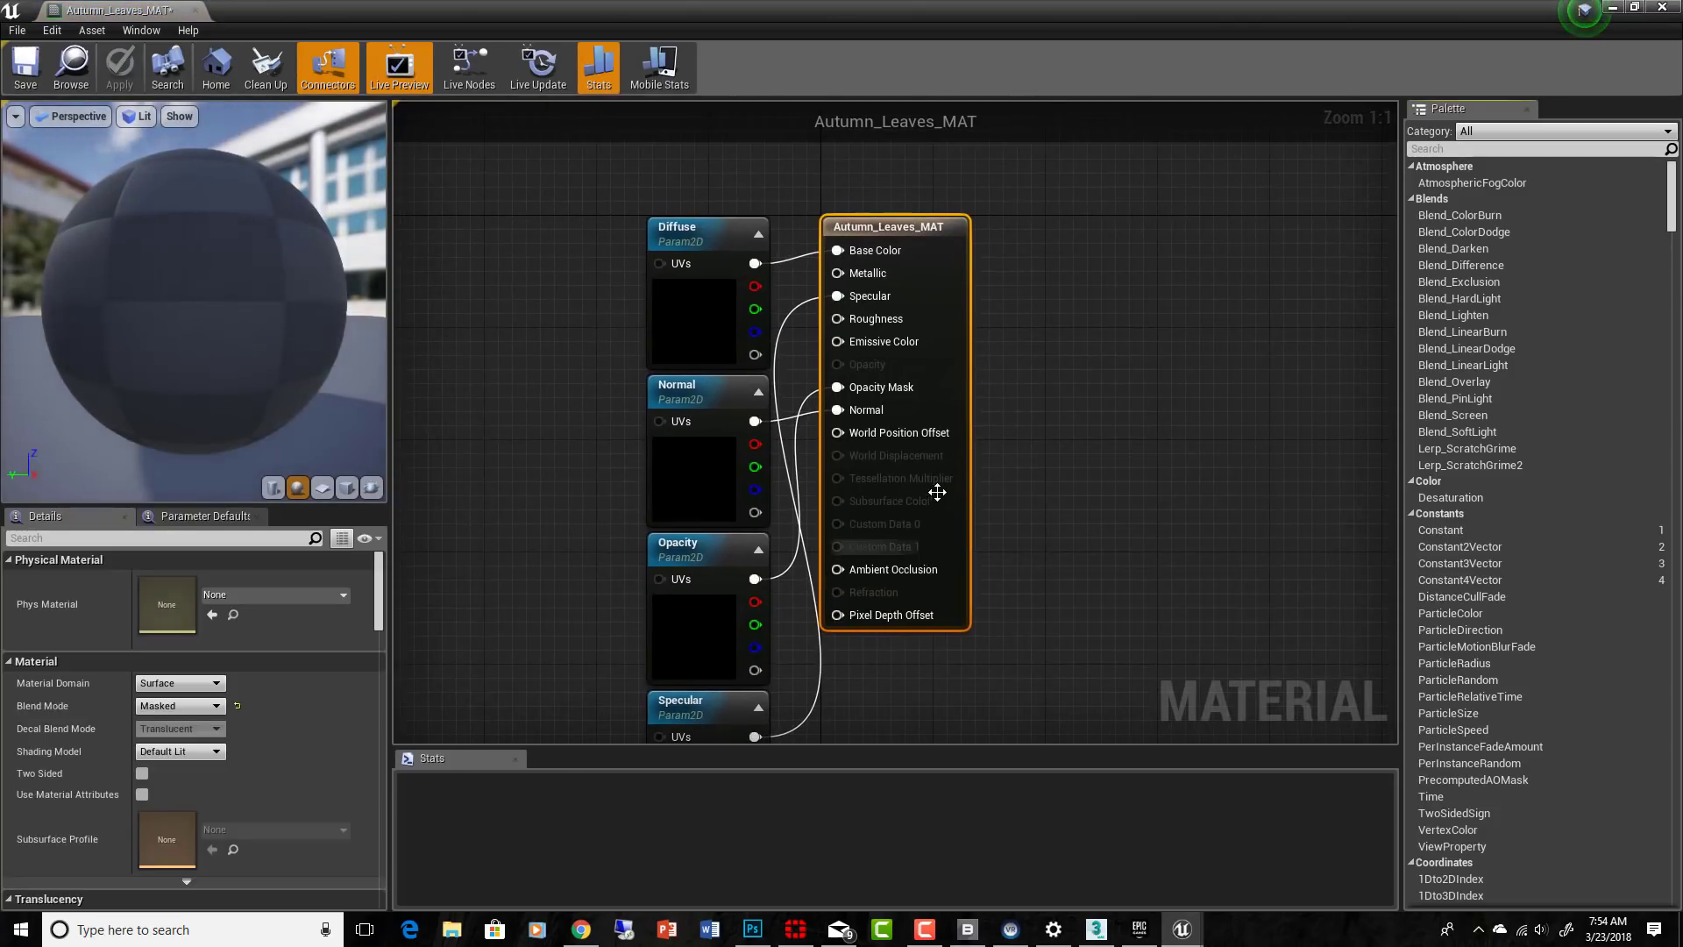
{"action": "scroll", "coordinate": [1041, 508], "scroll_direction": "down", "scroll_amount": 2}
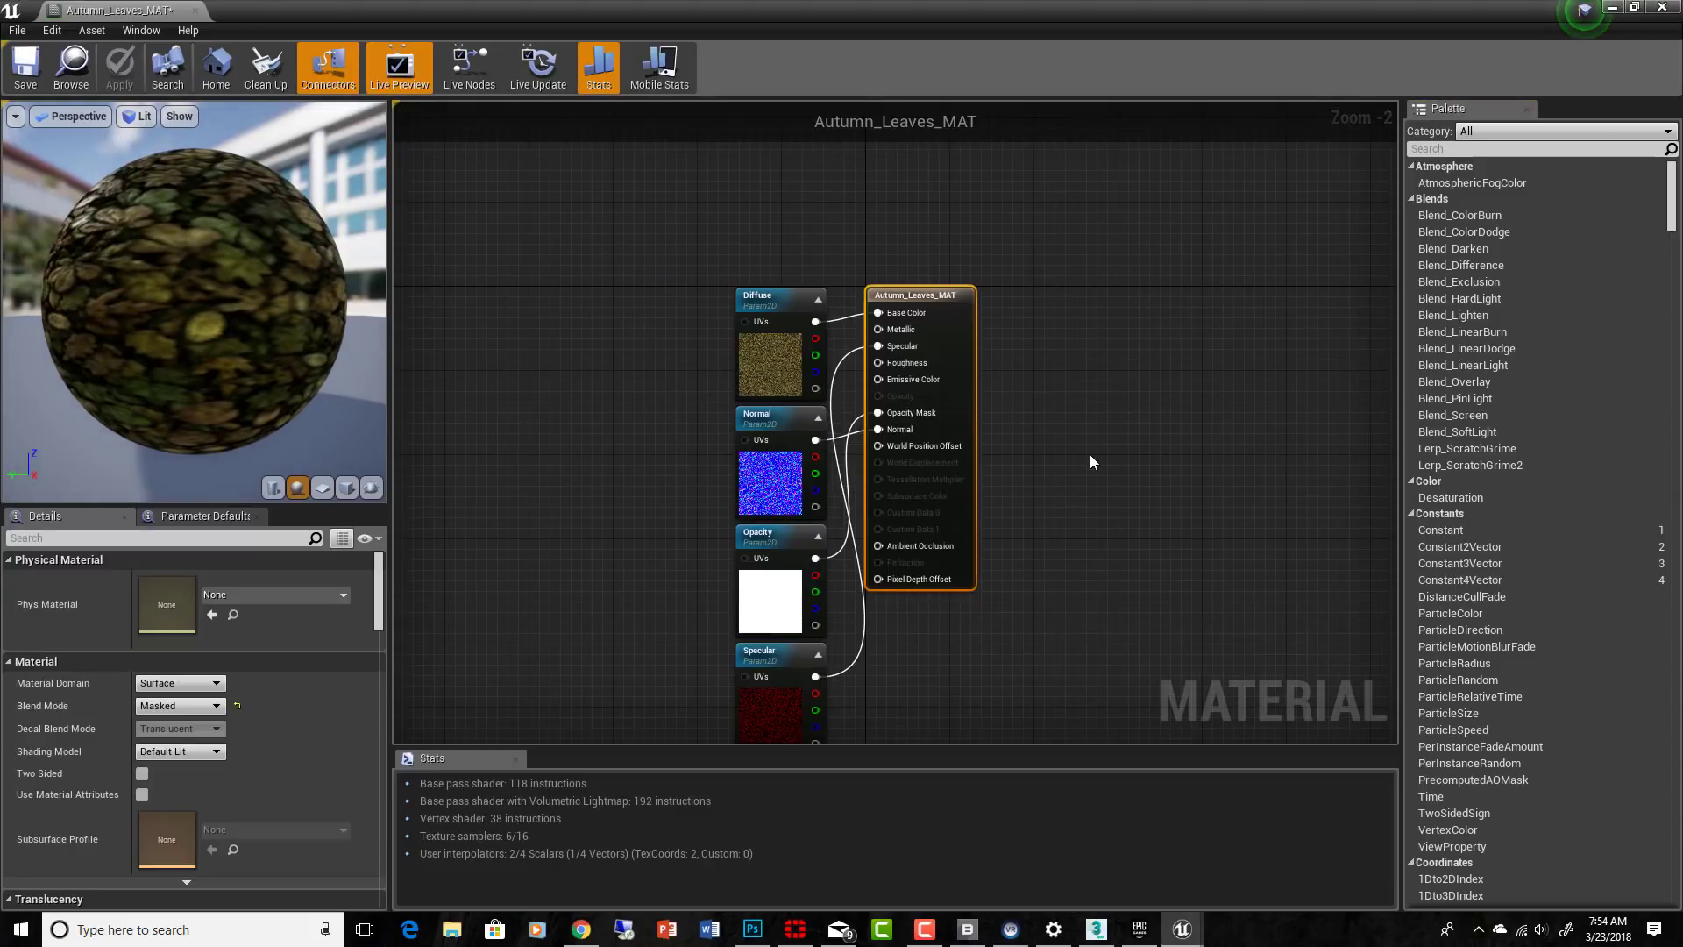
{"action": "left_click", "coordinate": [195, 9]}
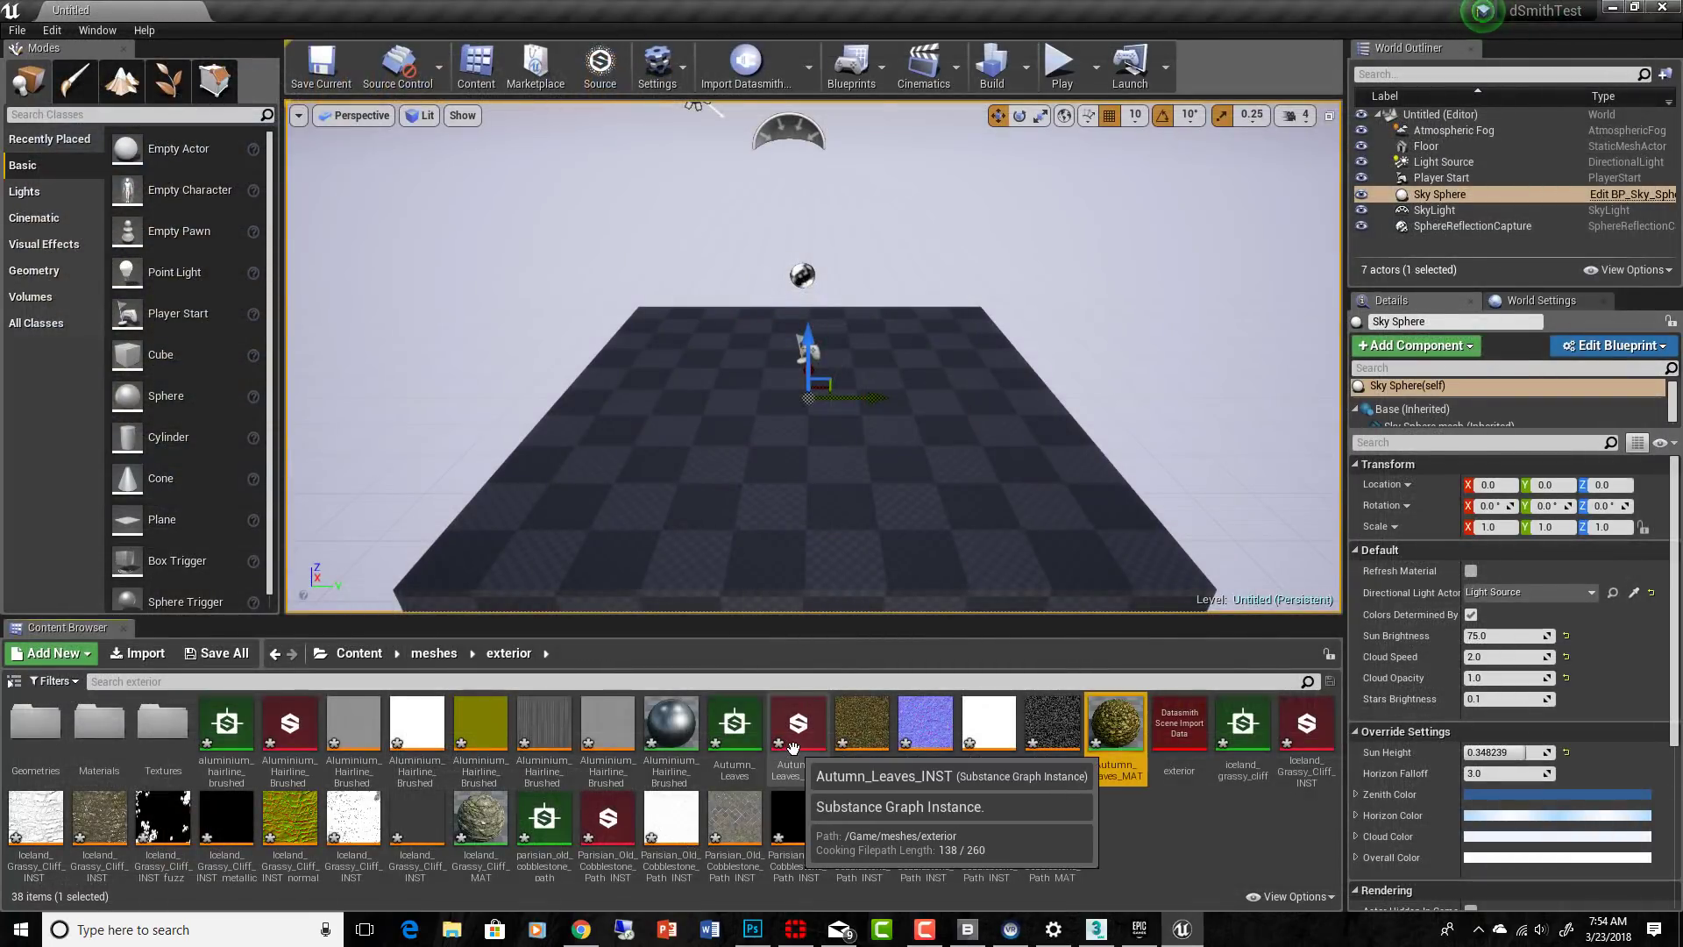
{"action": "double_click", "coordinate": [794, 741]}
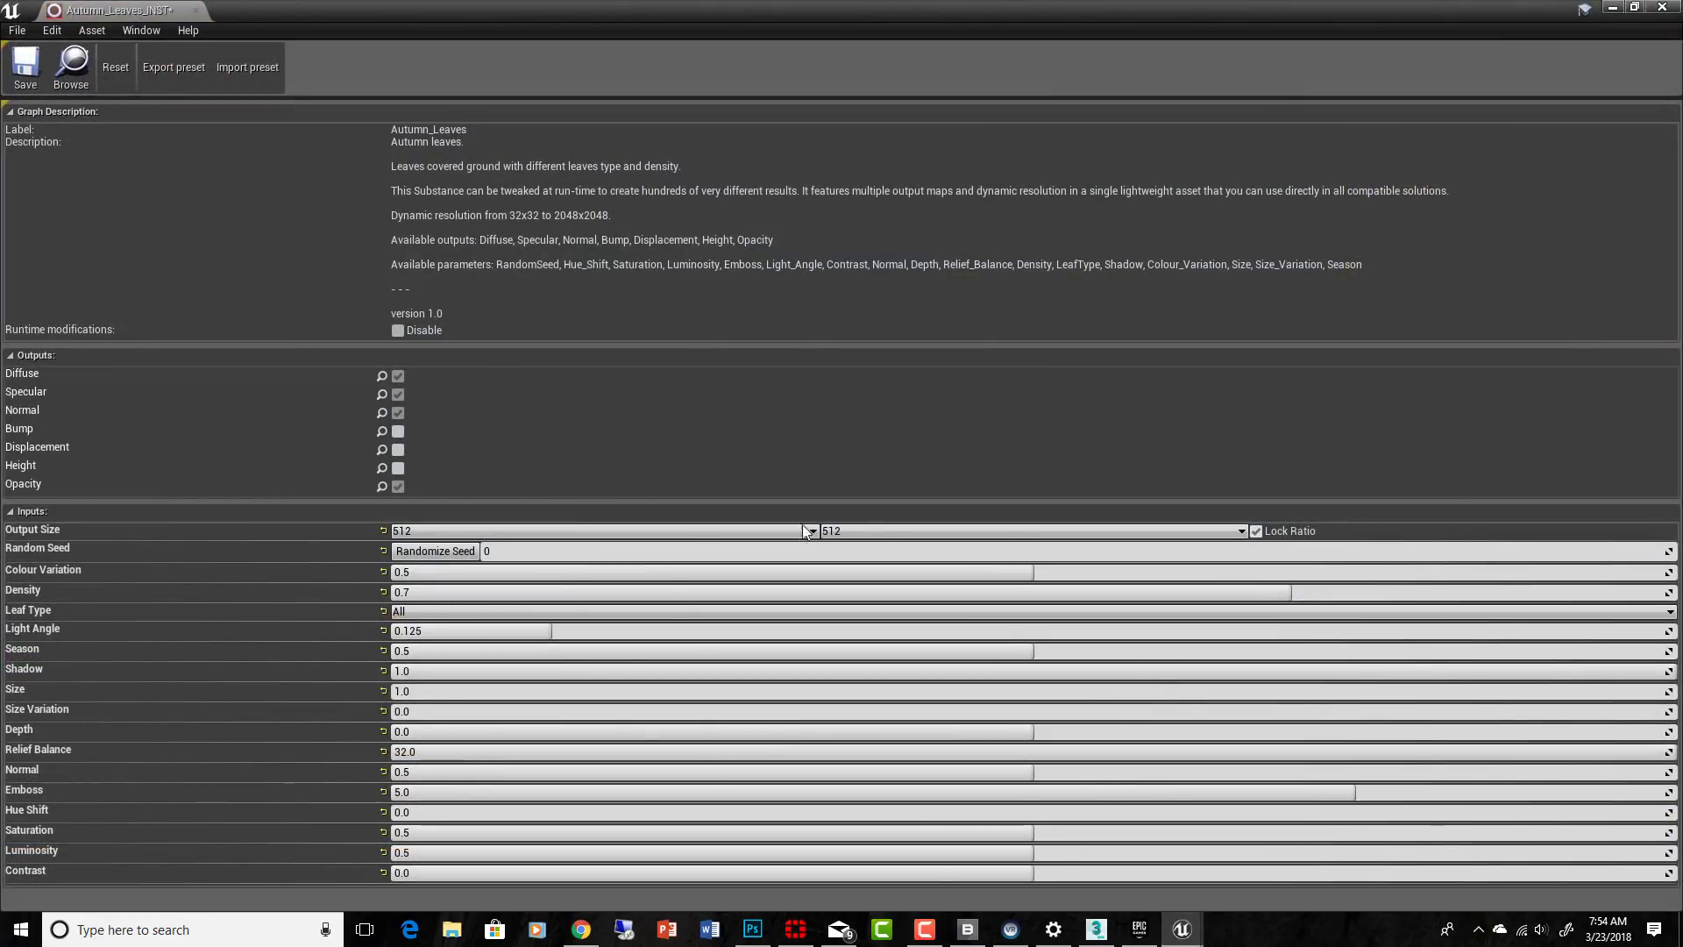
{"action": "left_click", "coordinate": [1663, 7]}
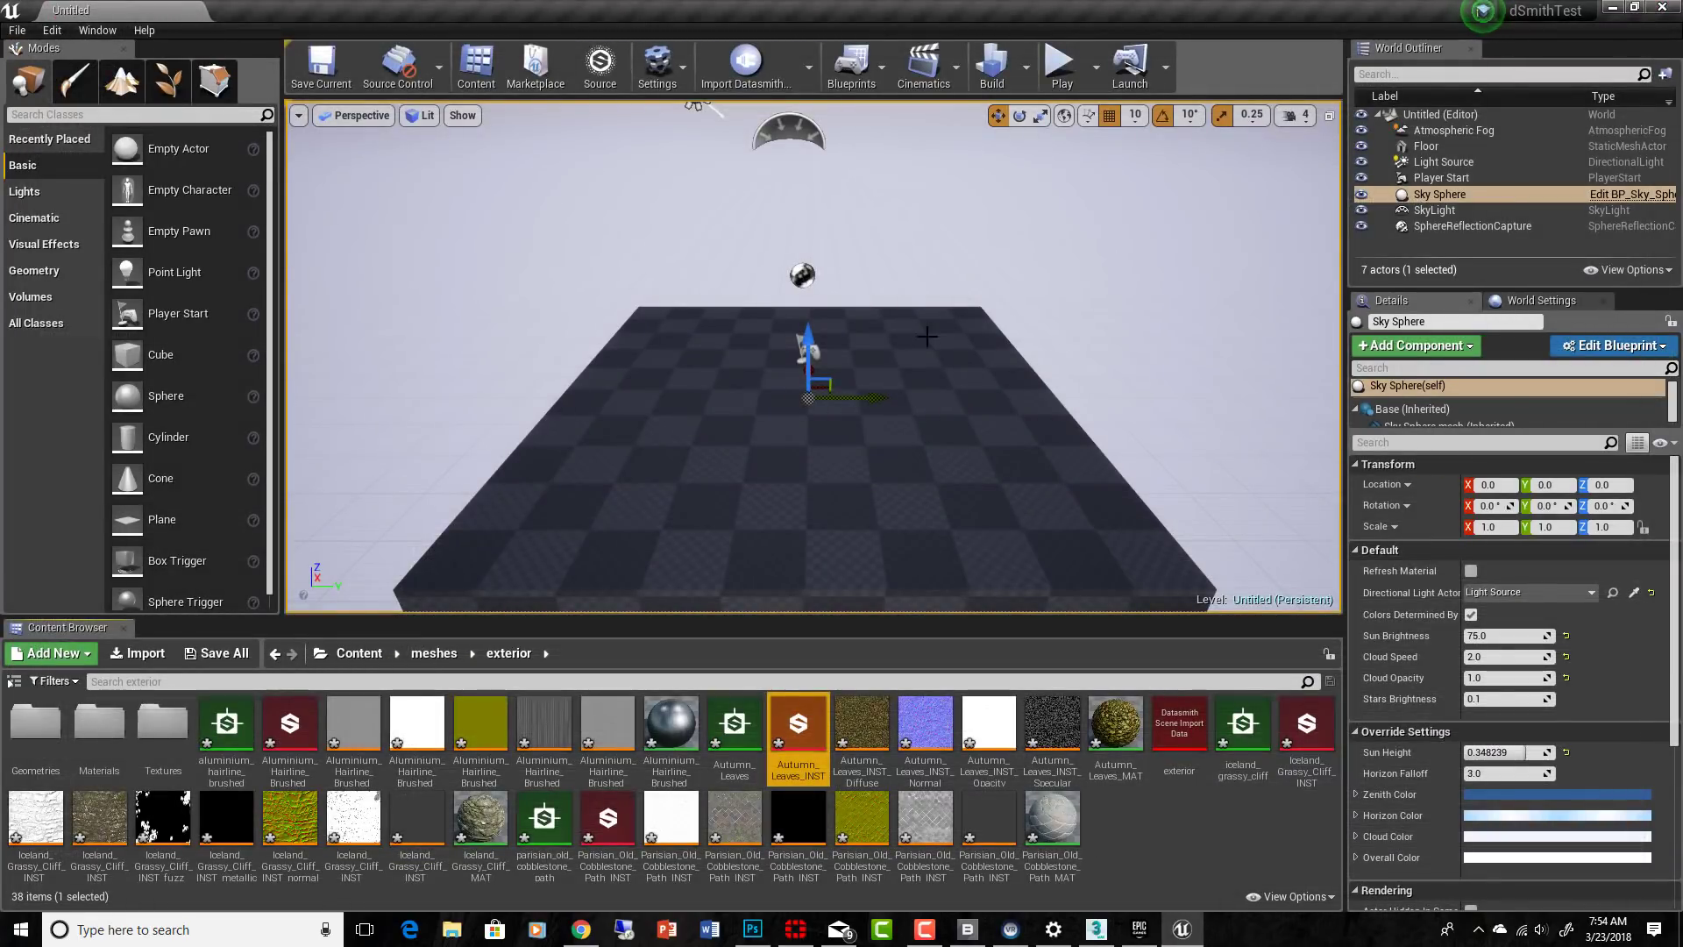